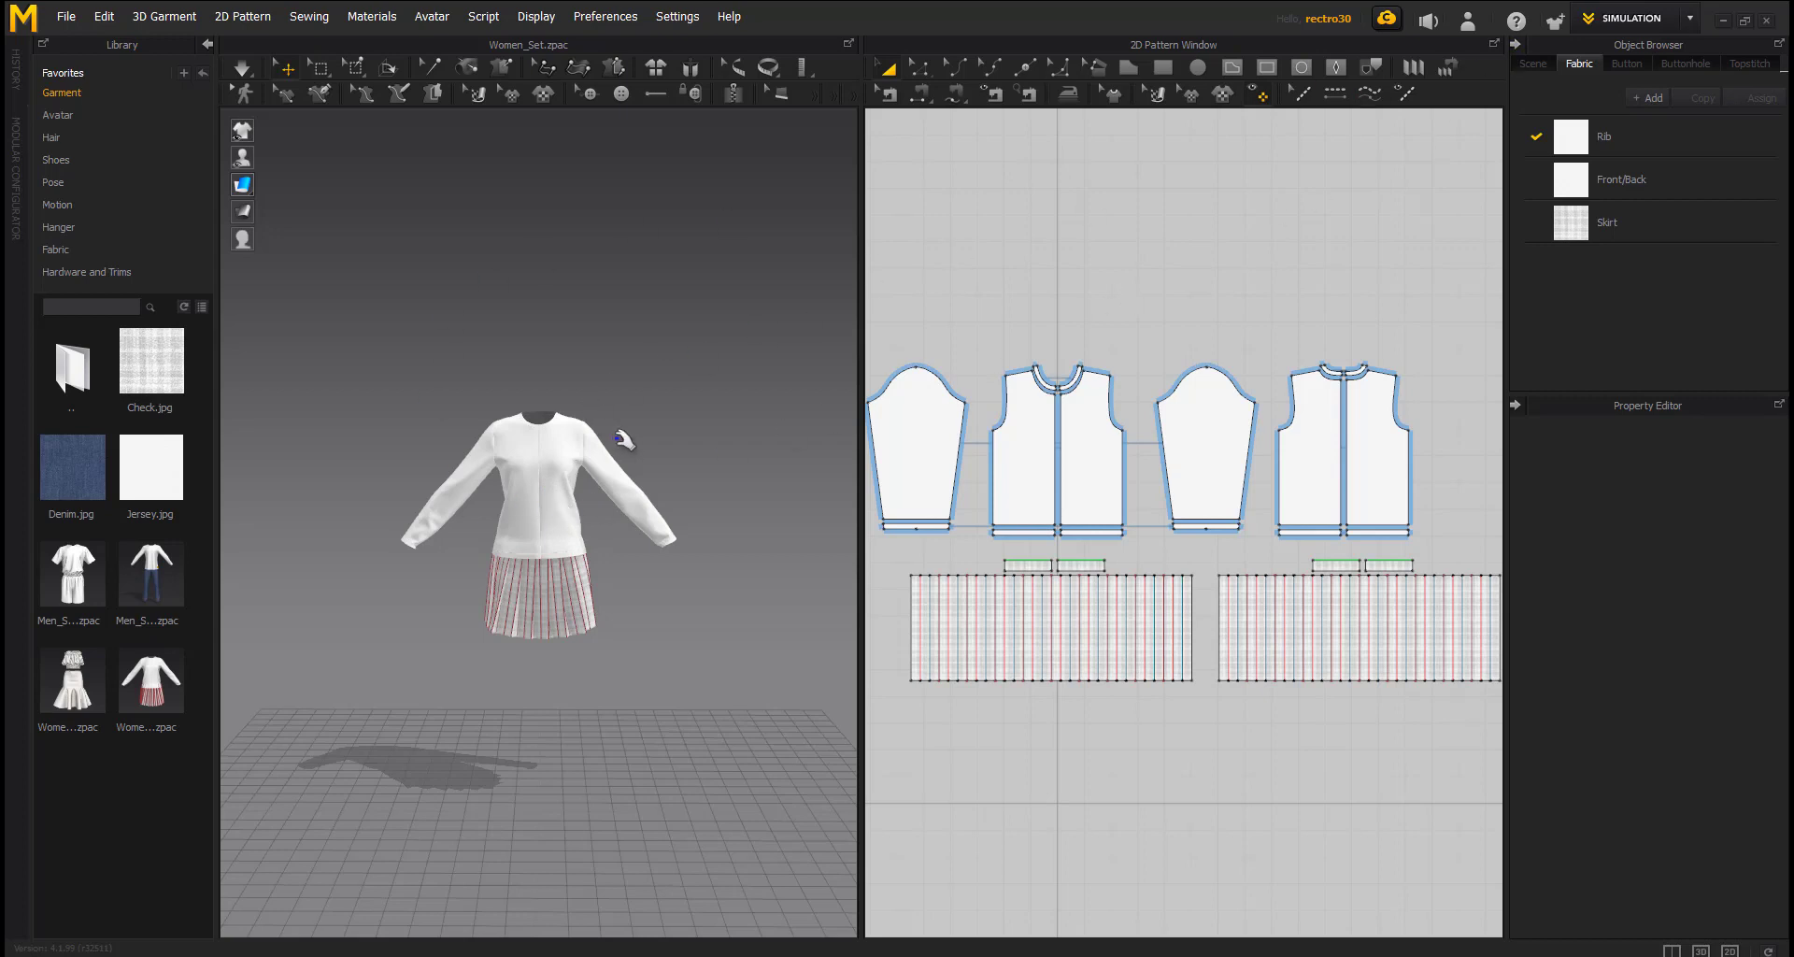
# Record the garment's simulation in the Animation workspace and return to the Simulation workspace.
pyautogui.click(1688, 18)
pyautogui.click(1645, 88)
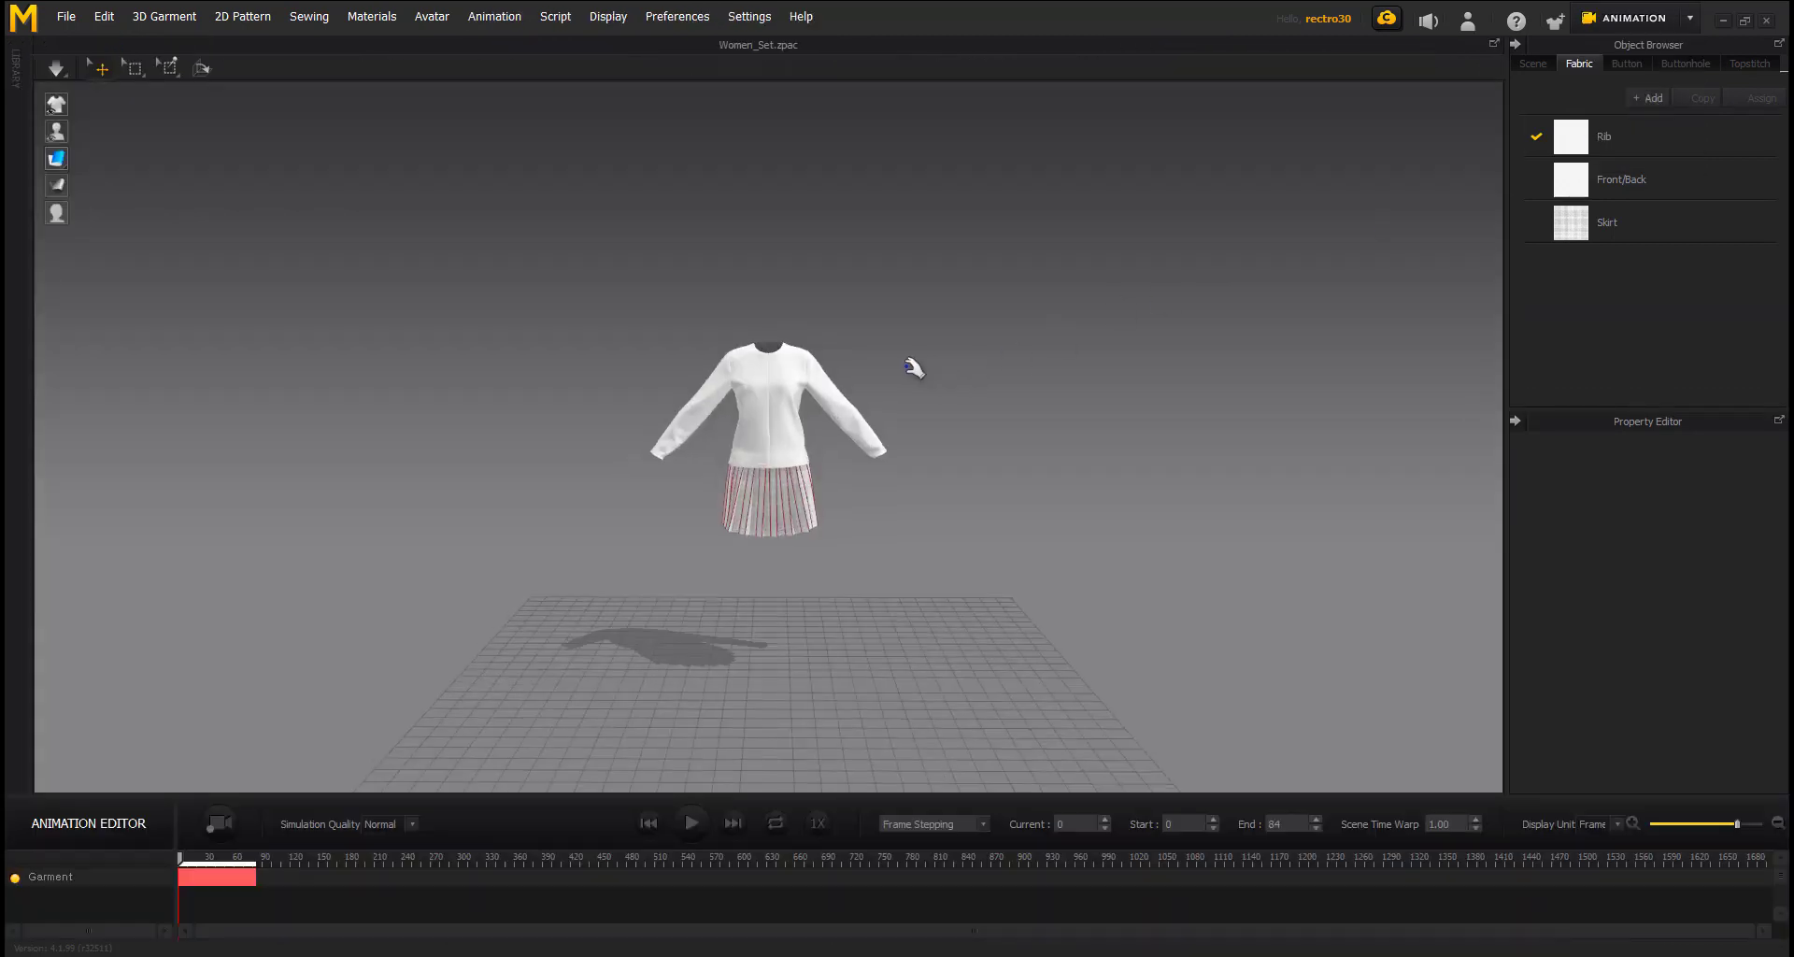
pyautogui.click(210, 827)
pyautogui.click(1667, 17)
pyautogui.click(1662, 48)
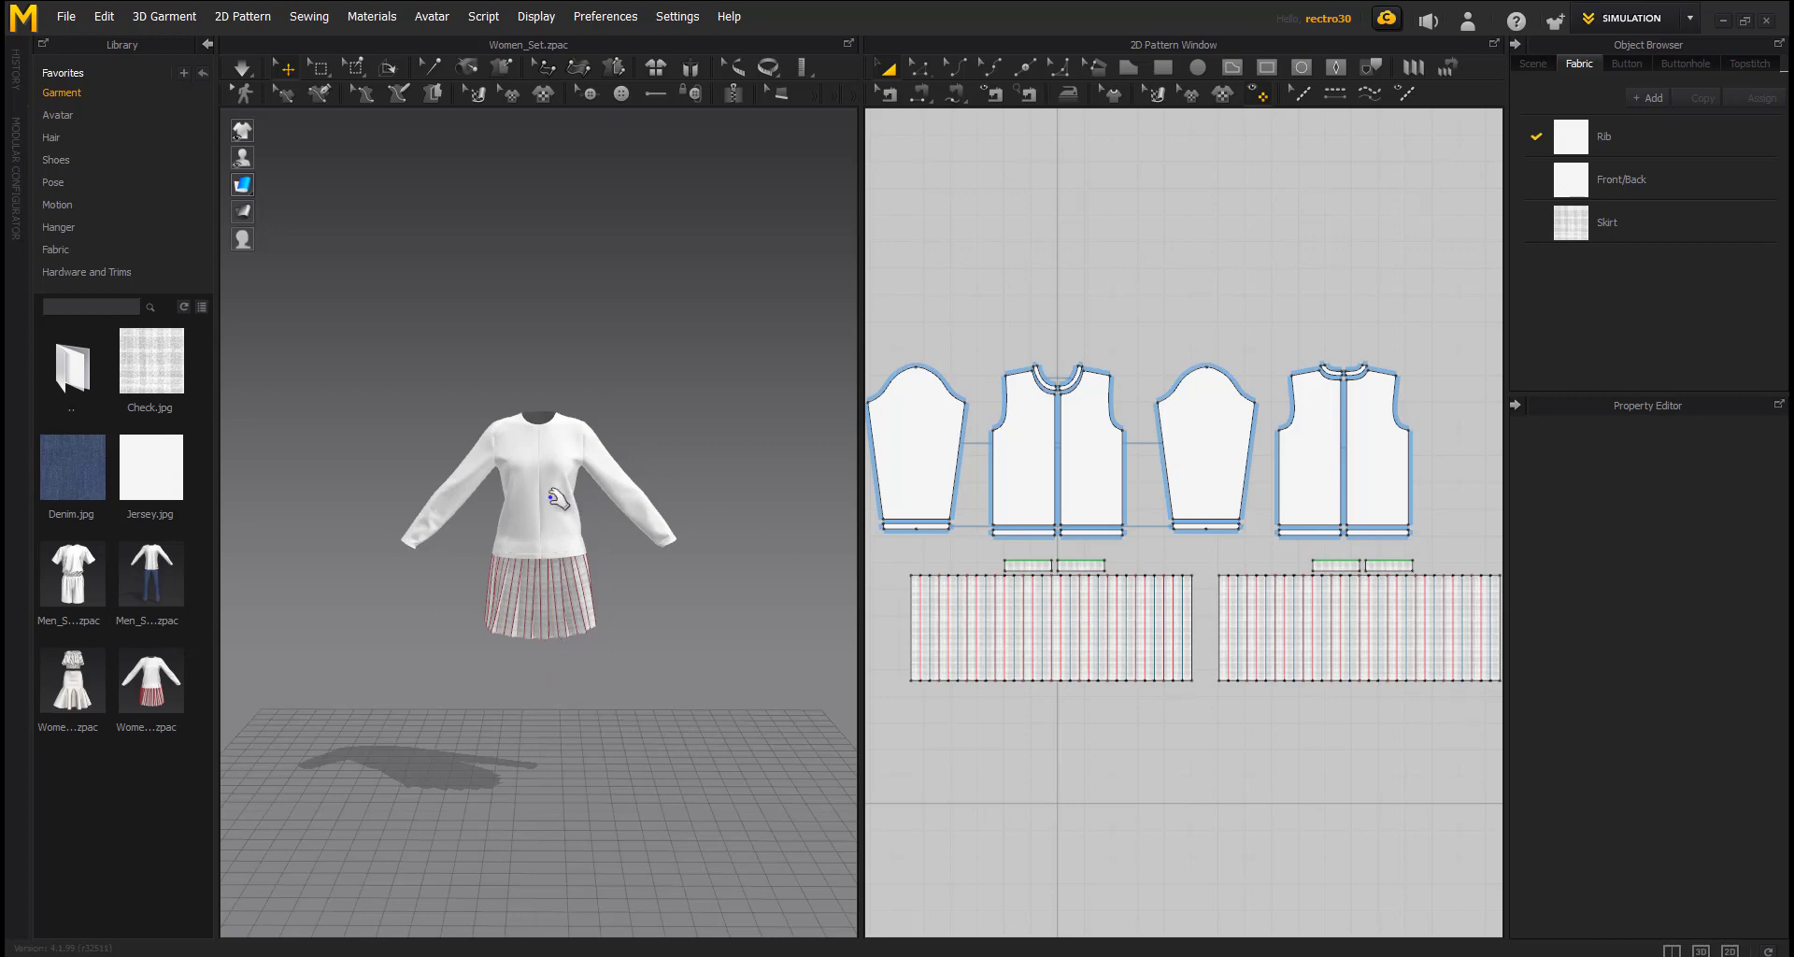
# Export the draped garment as Alembic (HDF5) over 3d dress.abc, using Unweld, Thin, Unified UV Coordinates and cm scale.
pyautogui.click(64, 19)
pyautogui.moveTo(103, 261)
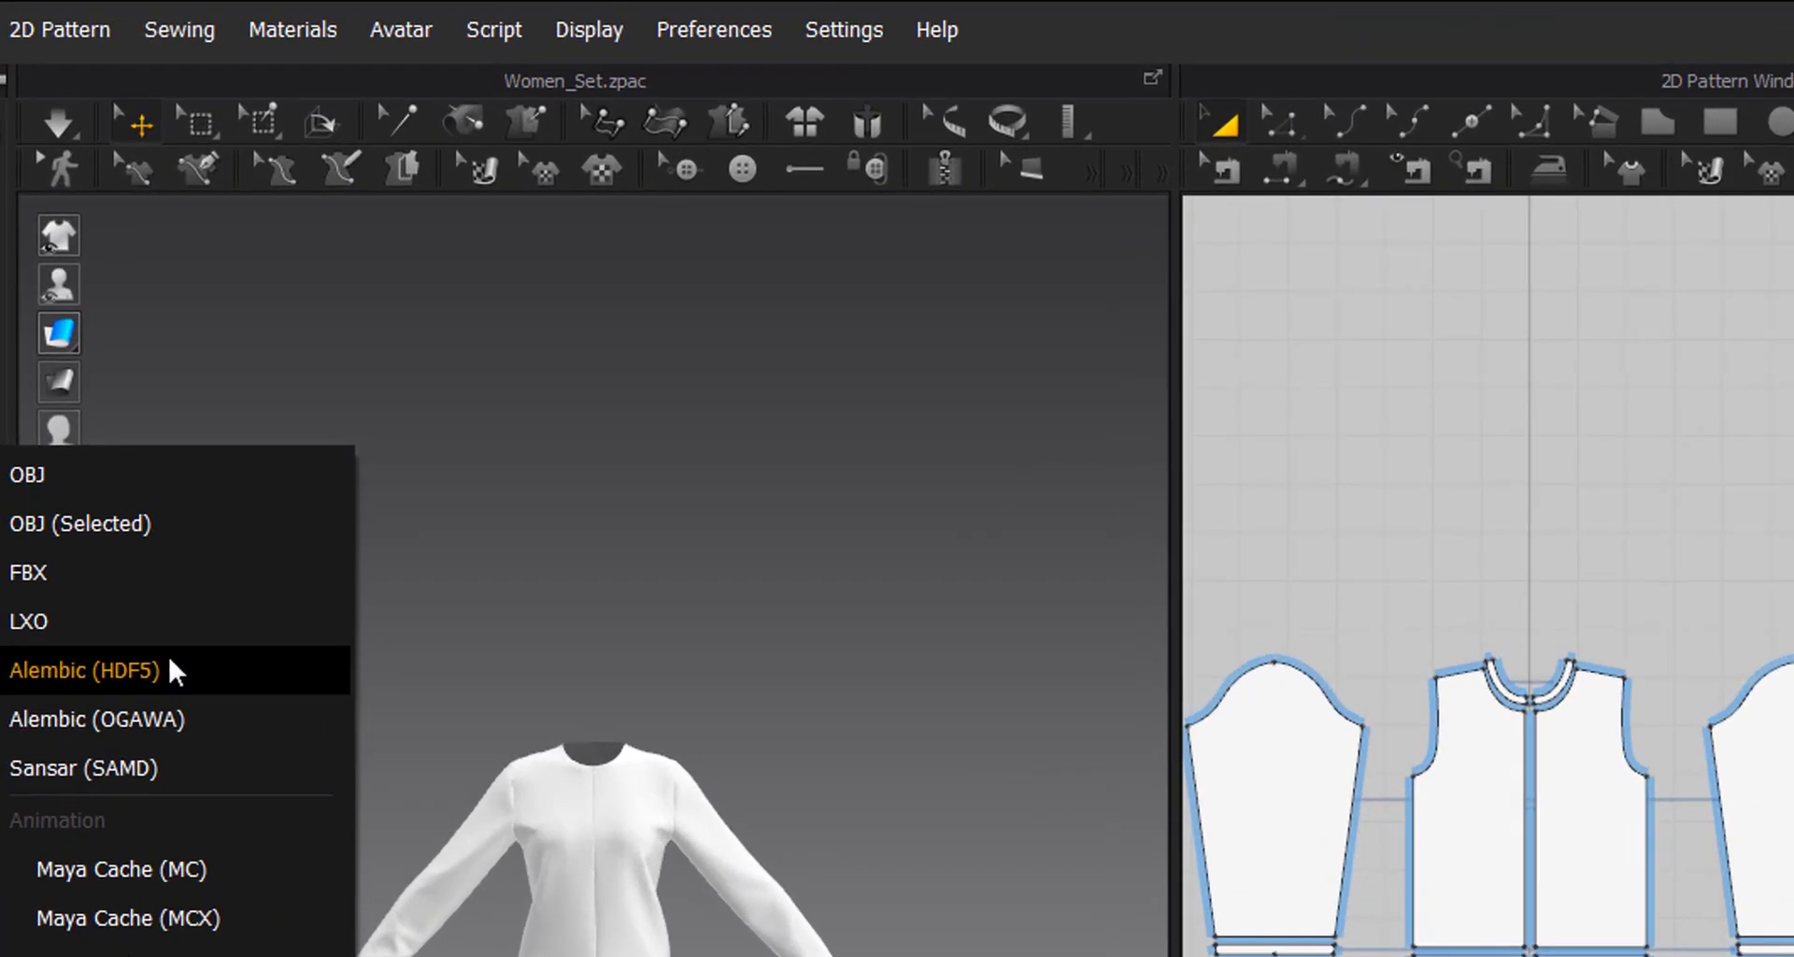
pyautogui.click(175, 667)
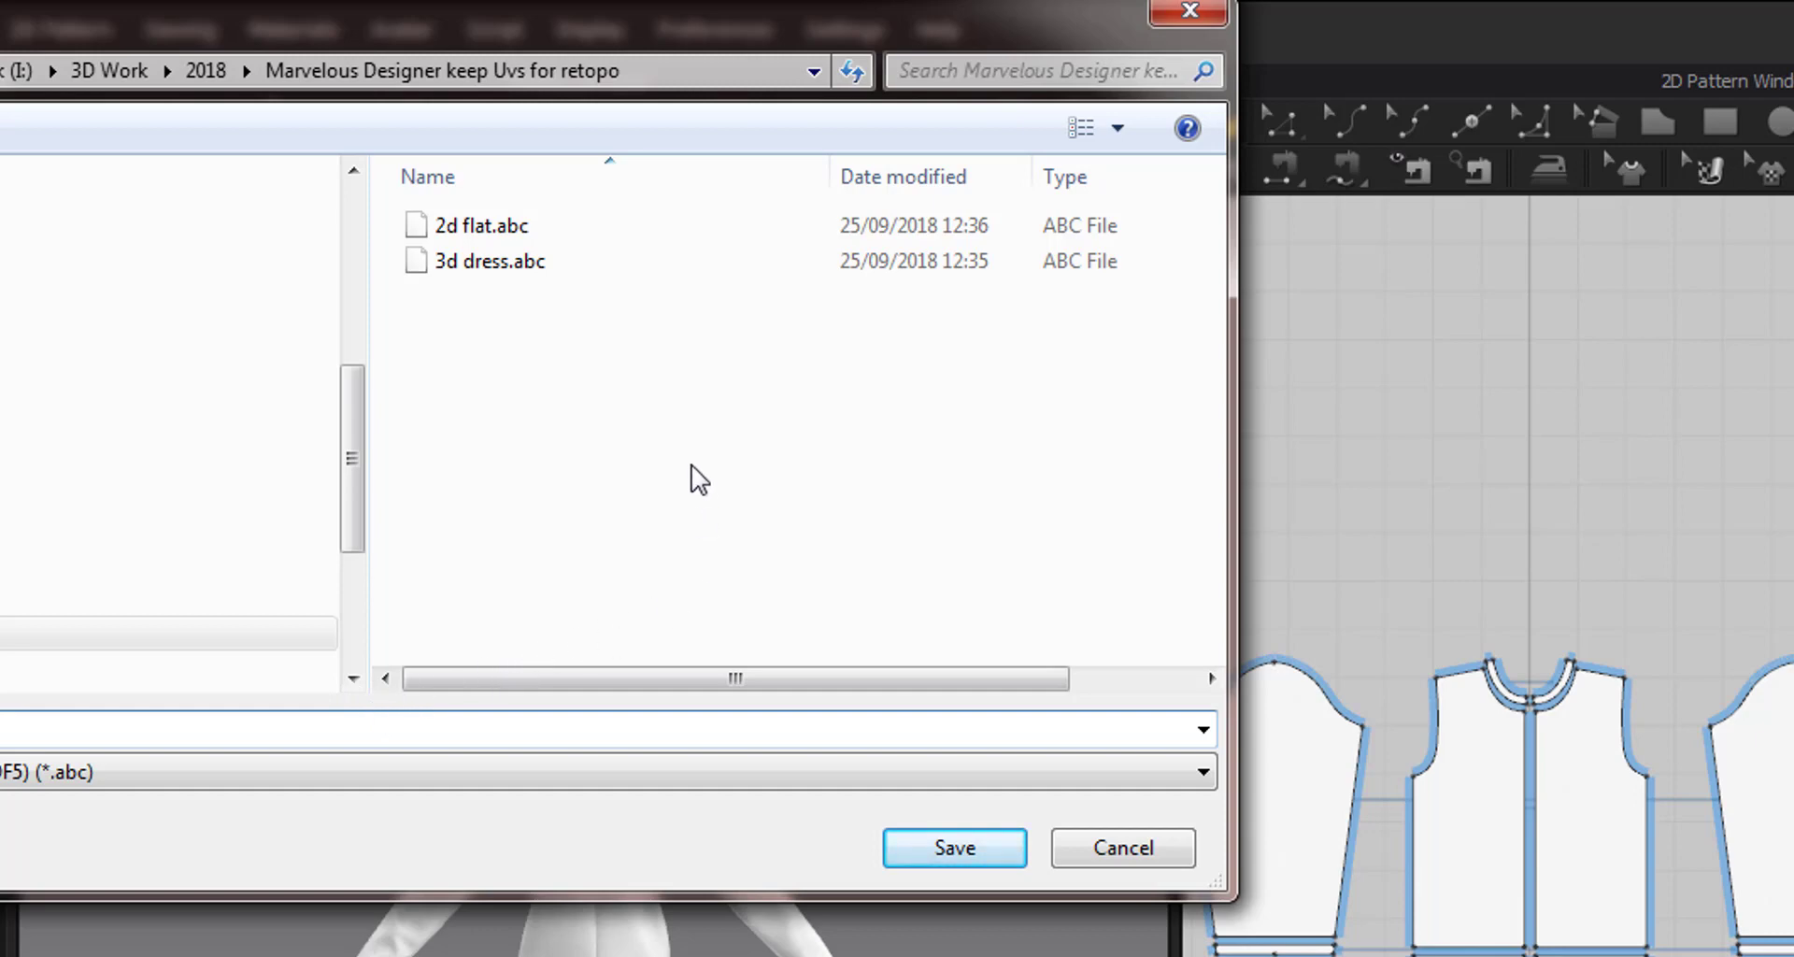
pyautogui.click(500, 263)
pyautogui.click(962, 850)
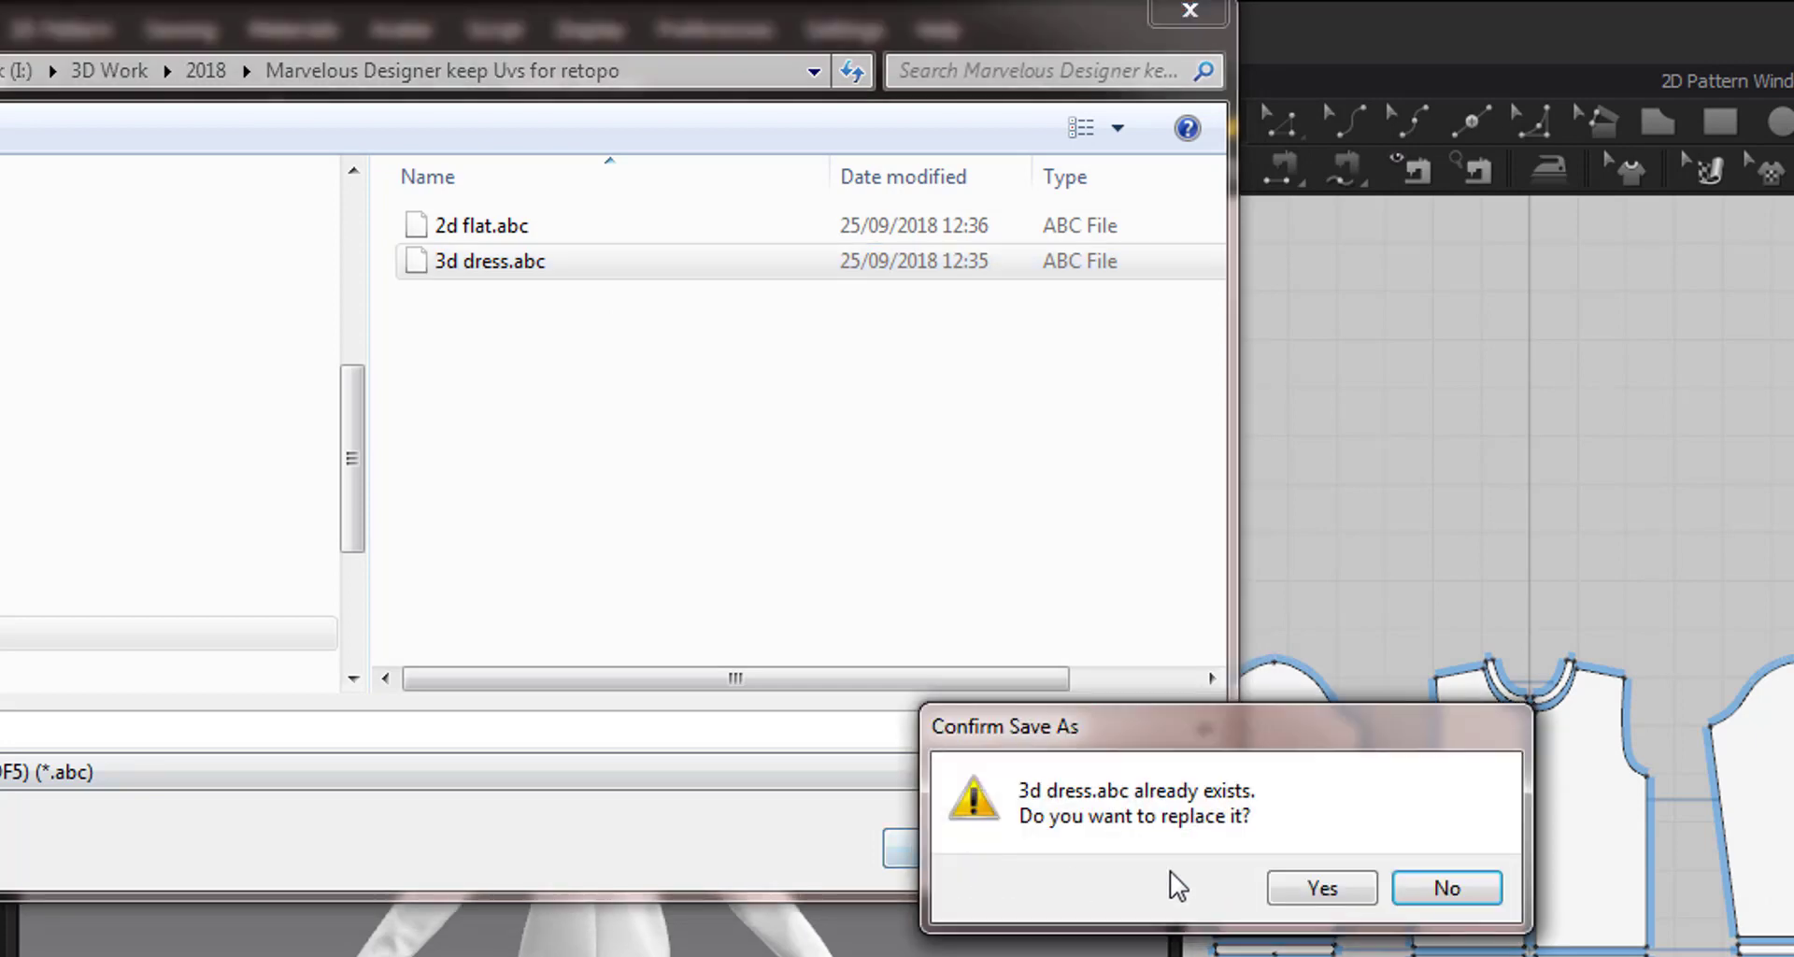
pyautogui.click(1320, 887)
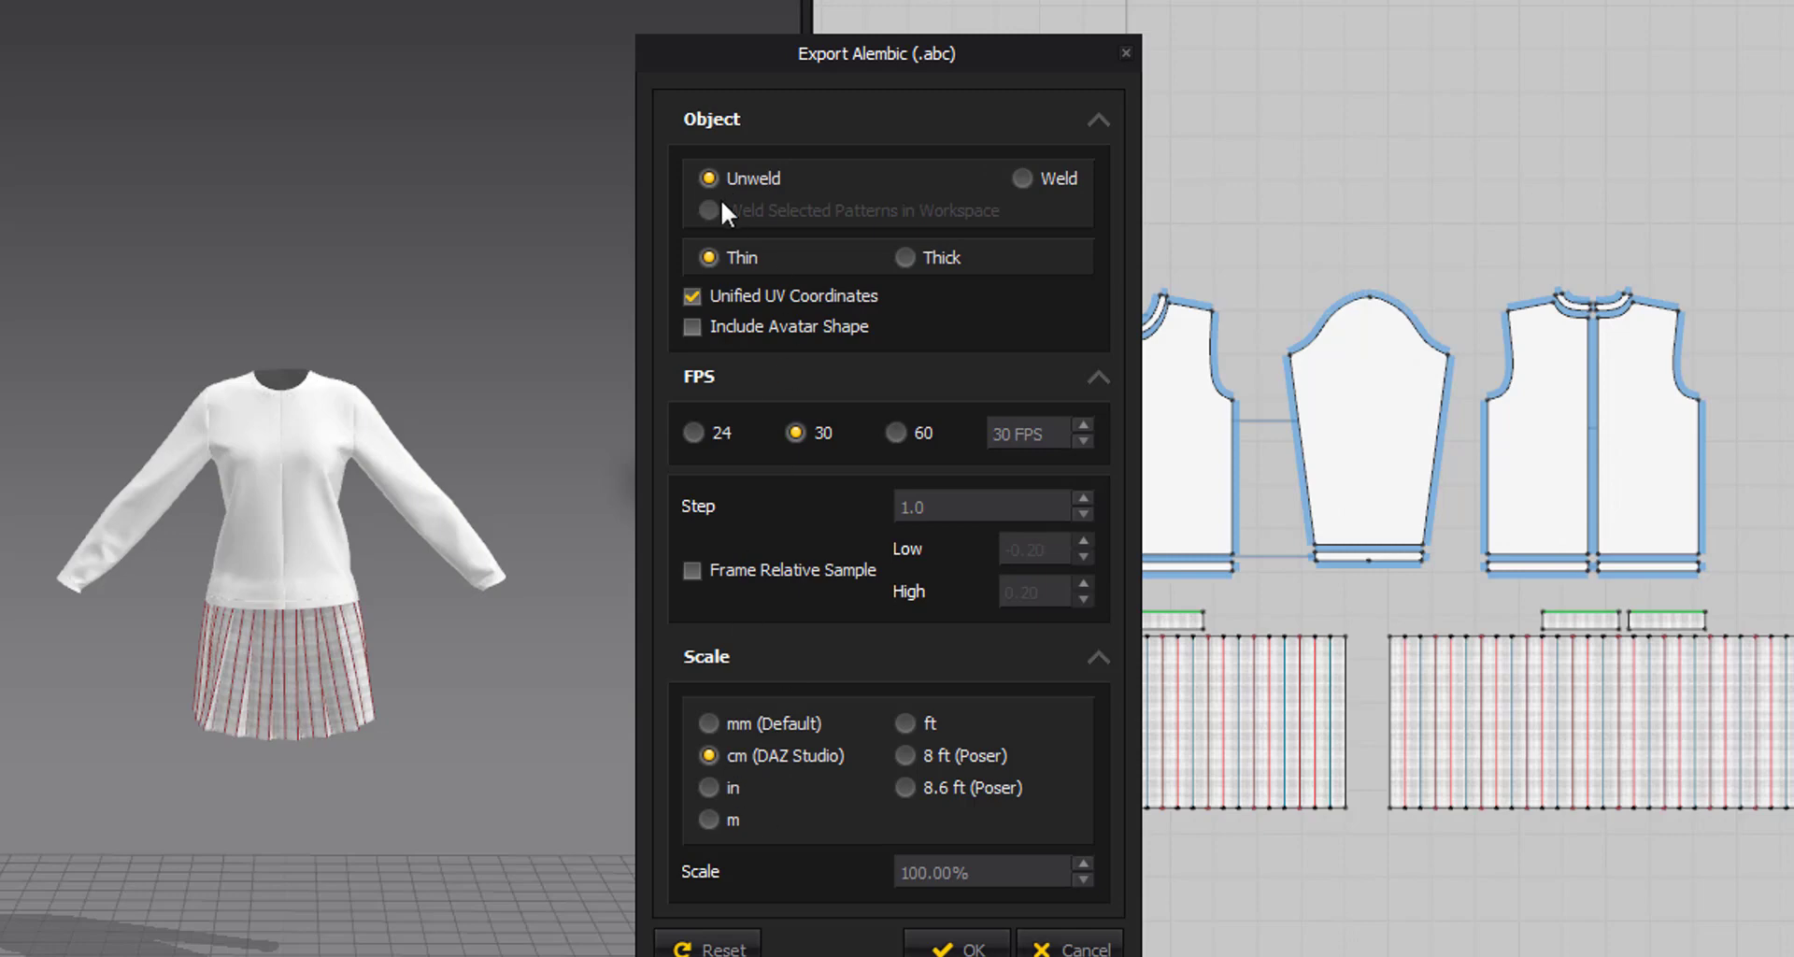
pyautogui.click(944, 948)
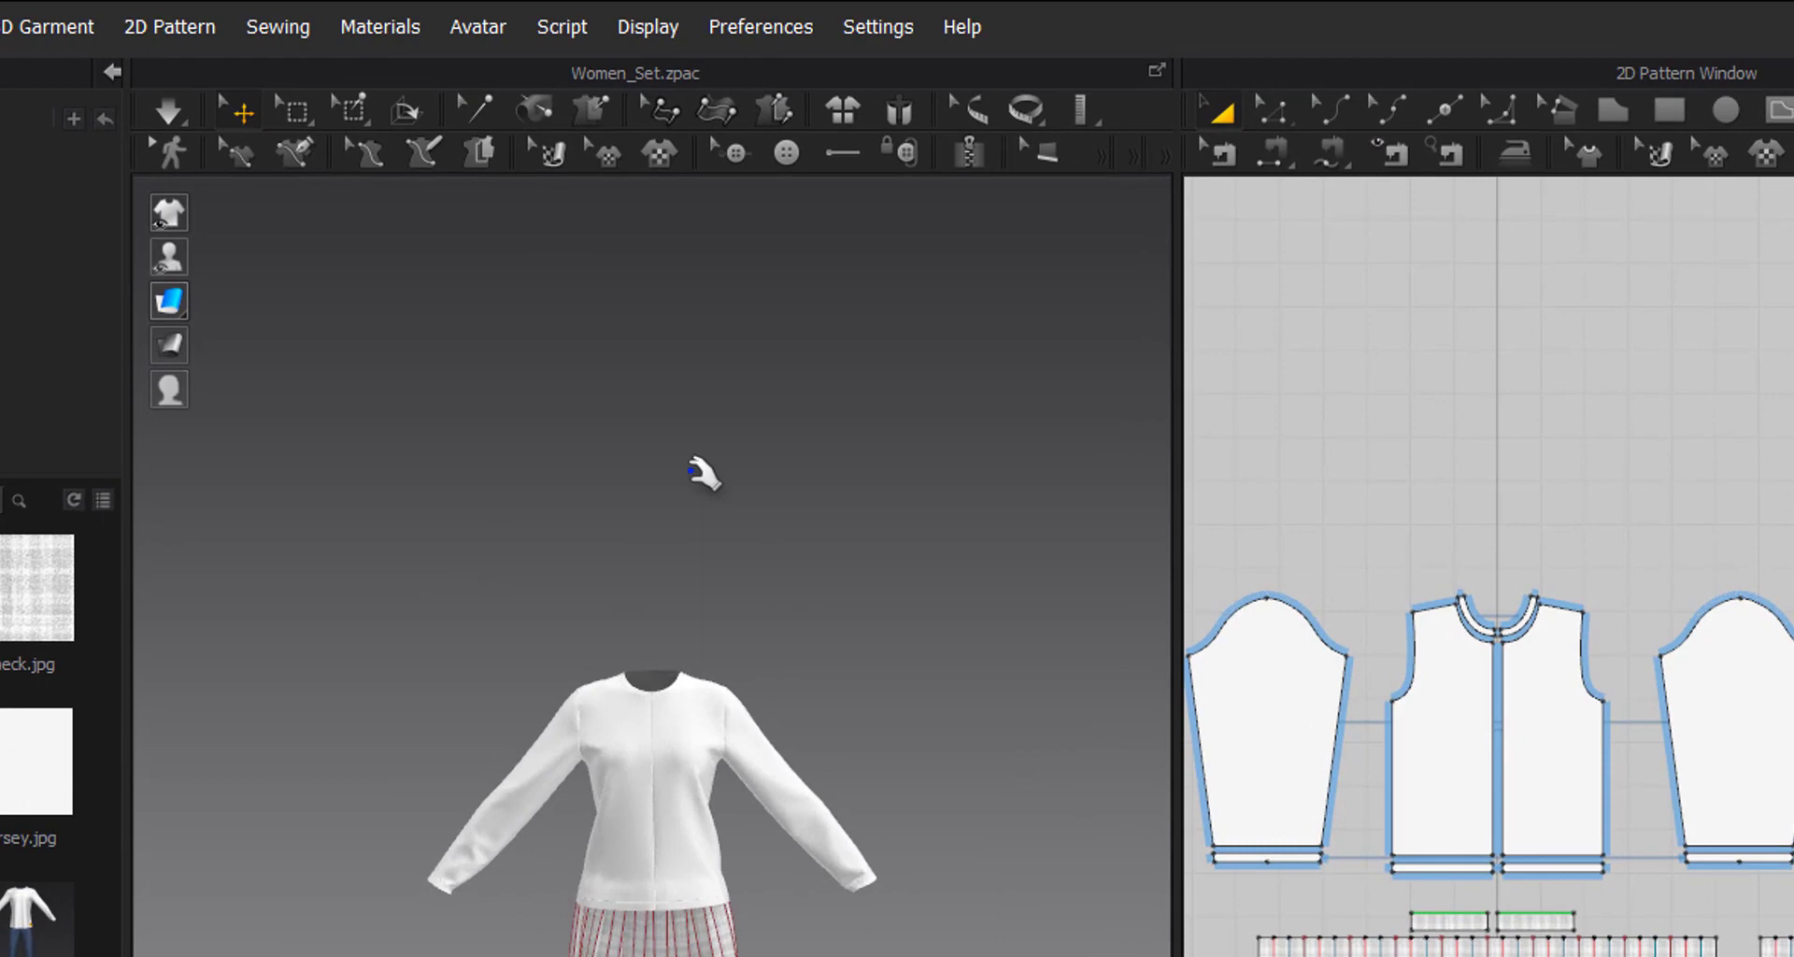
# Reset the garment to its flat 2D arrangement and export it as OBJ over Flat Dress.obj, using Unweld, Thin and Unified UV Coordinates.
pyautogui.click(843, 108)
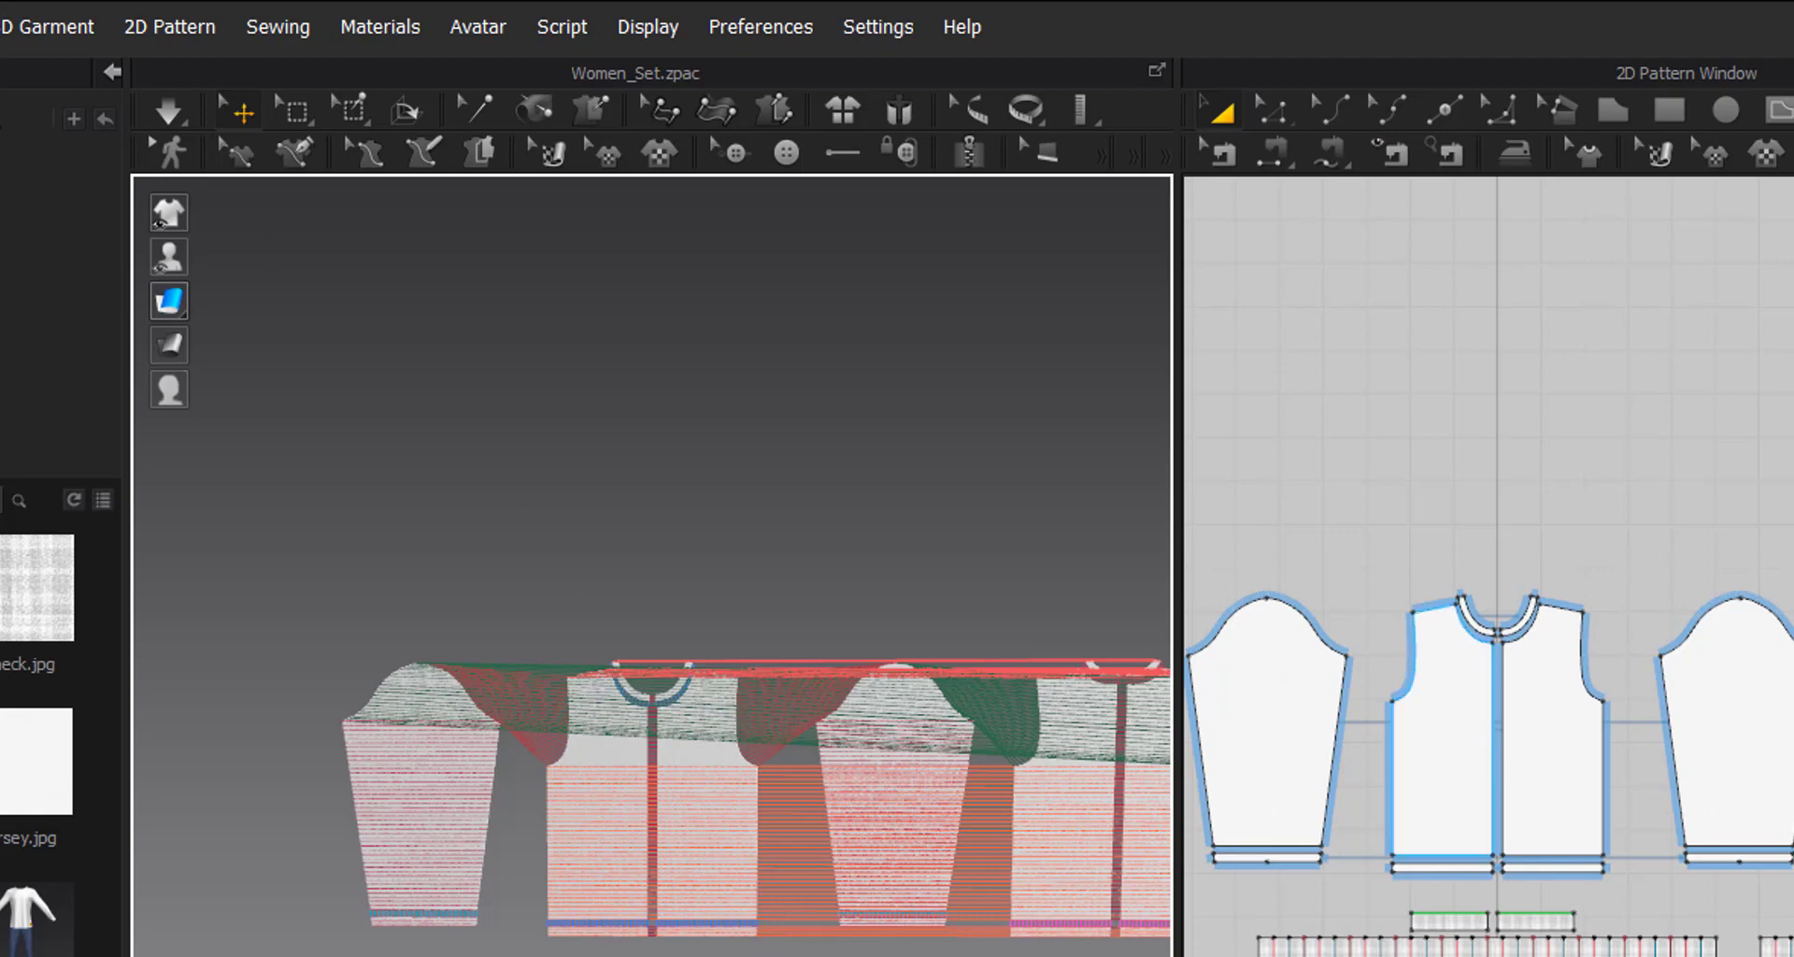
pyautogui.hotkey('alt', 'f')
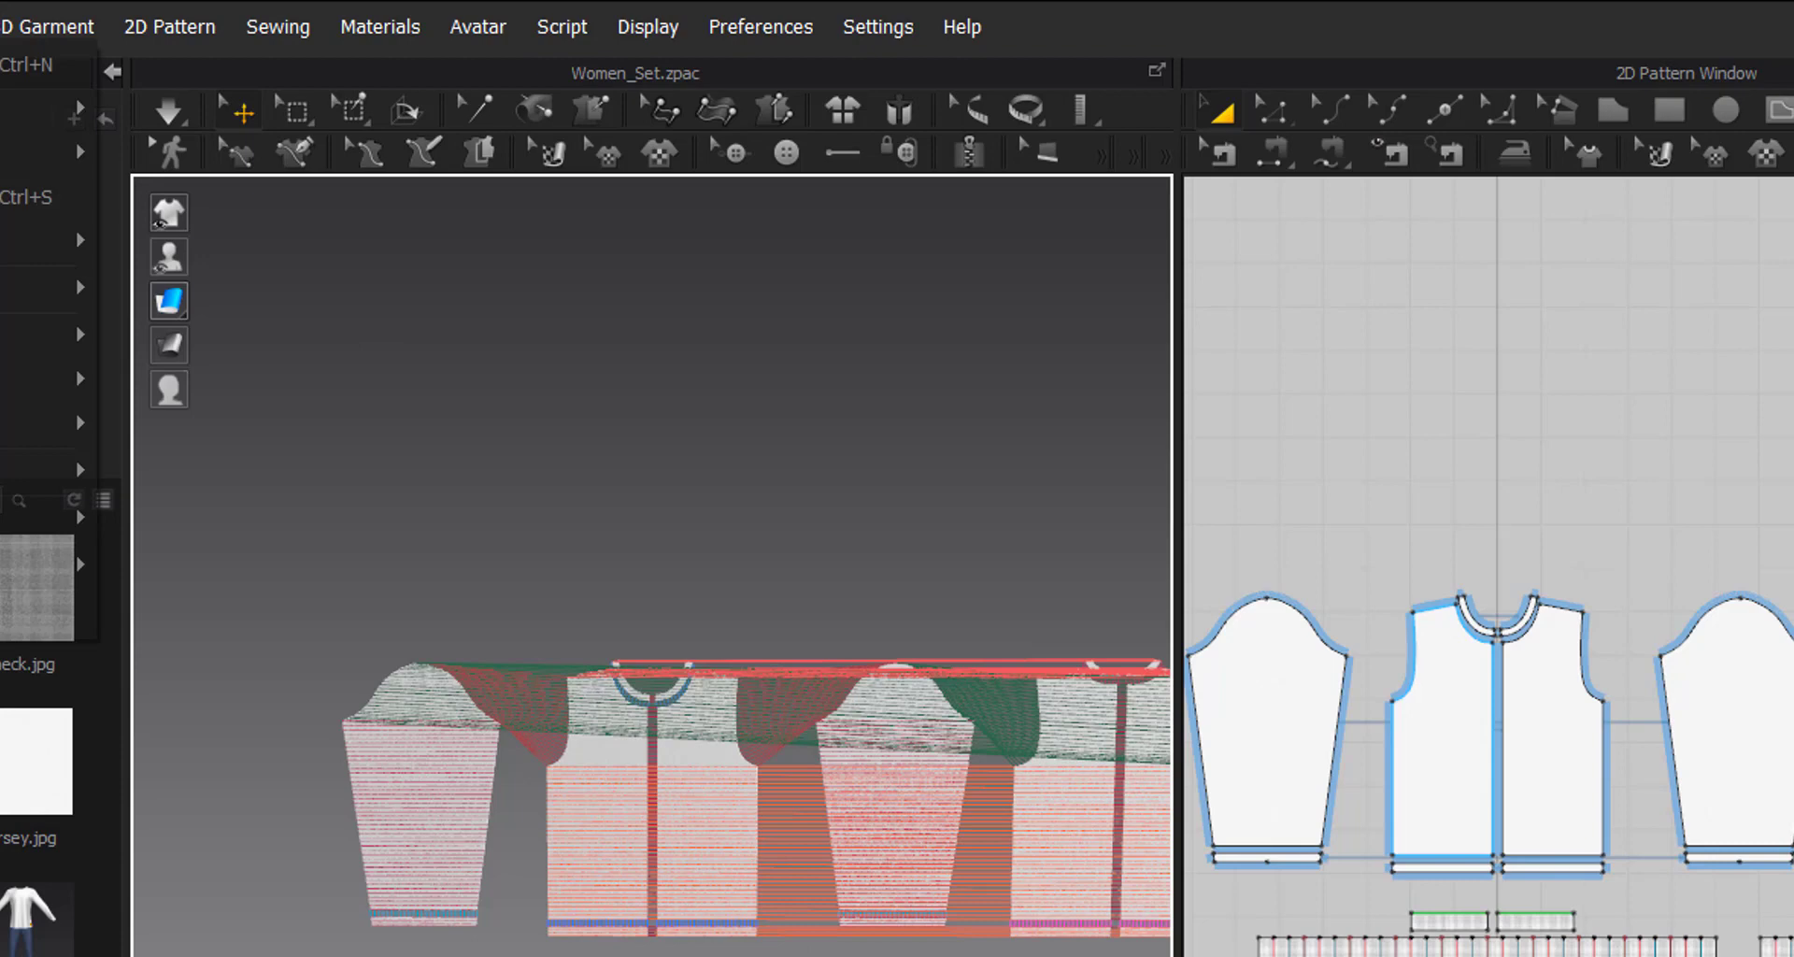
pyautogui.moveTo(46, 428)
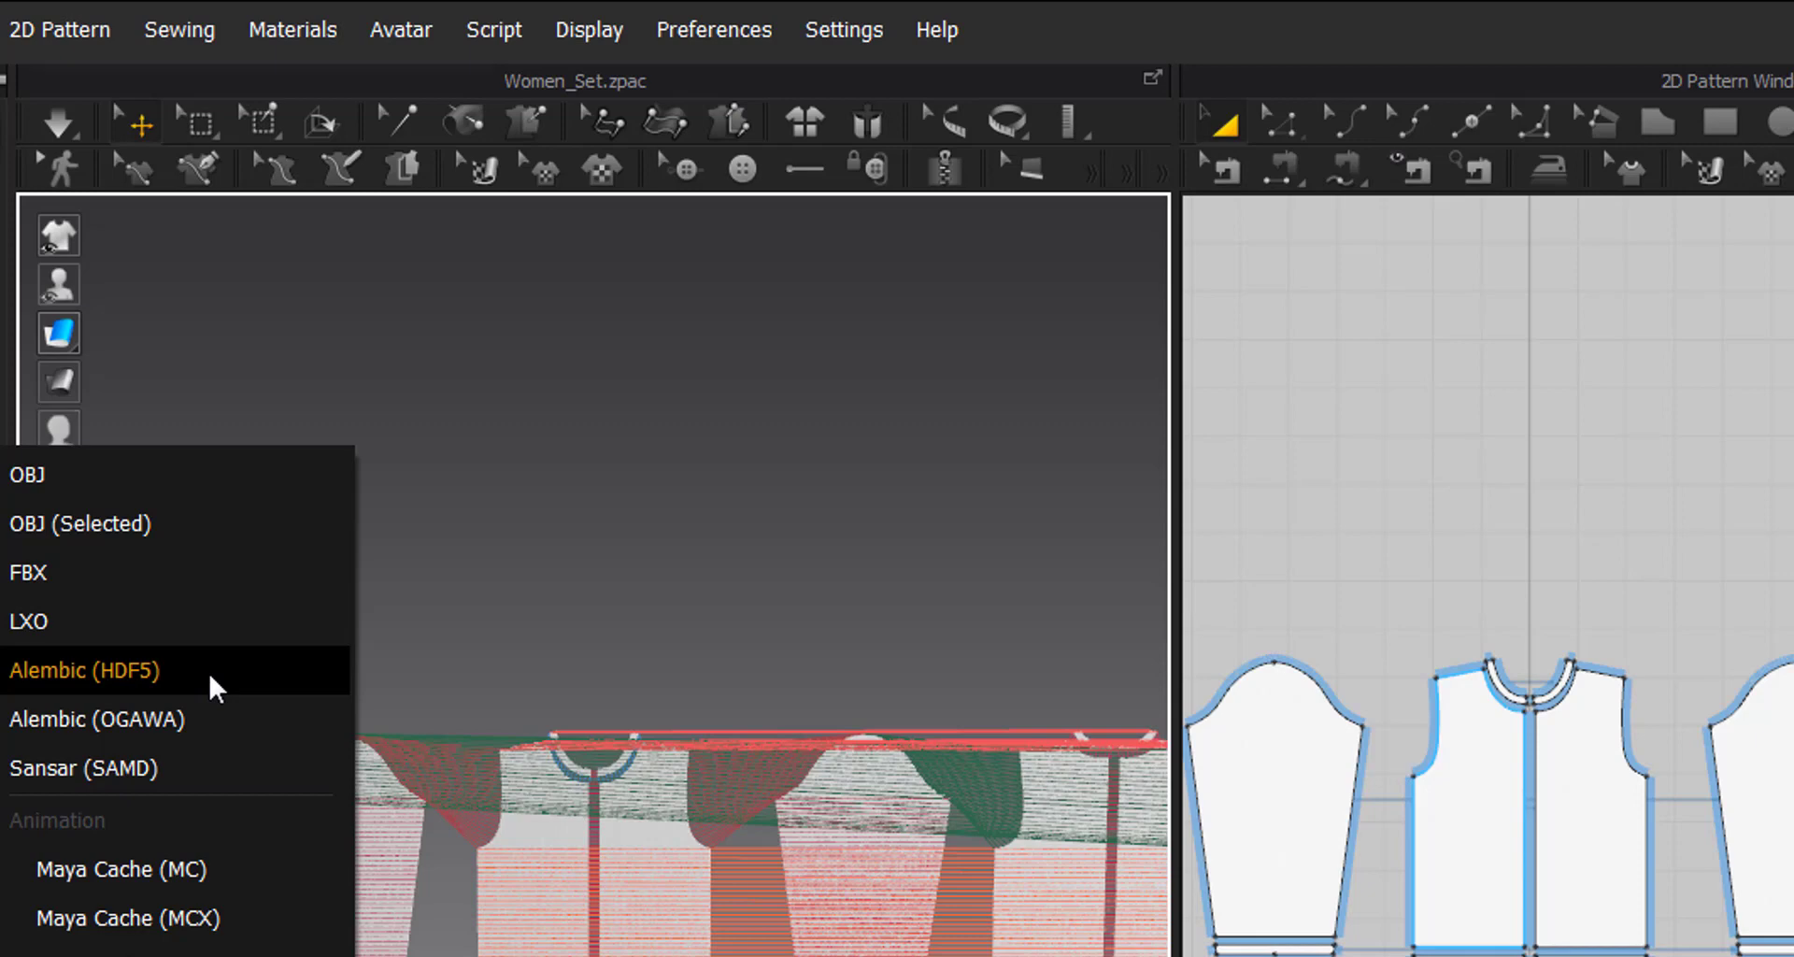
pyautogui.click(227, 471)
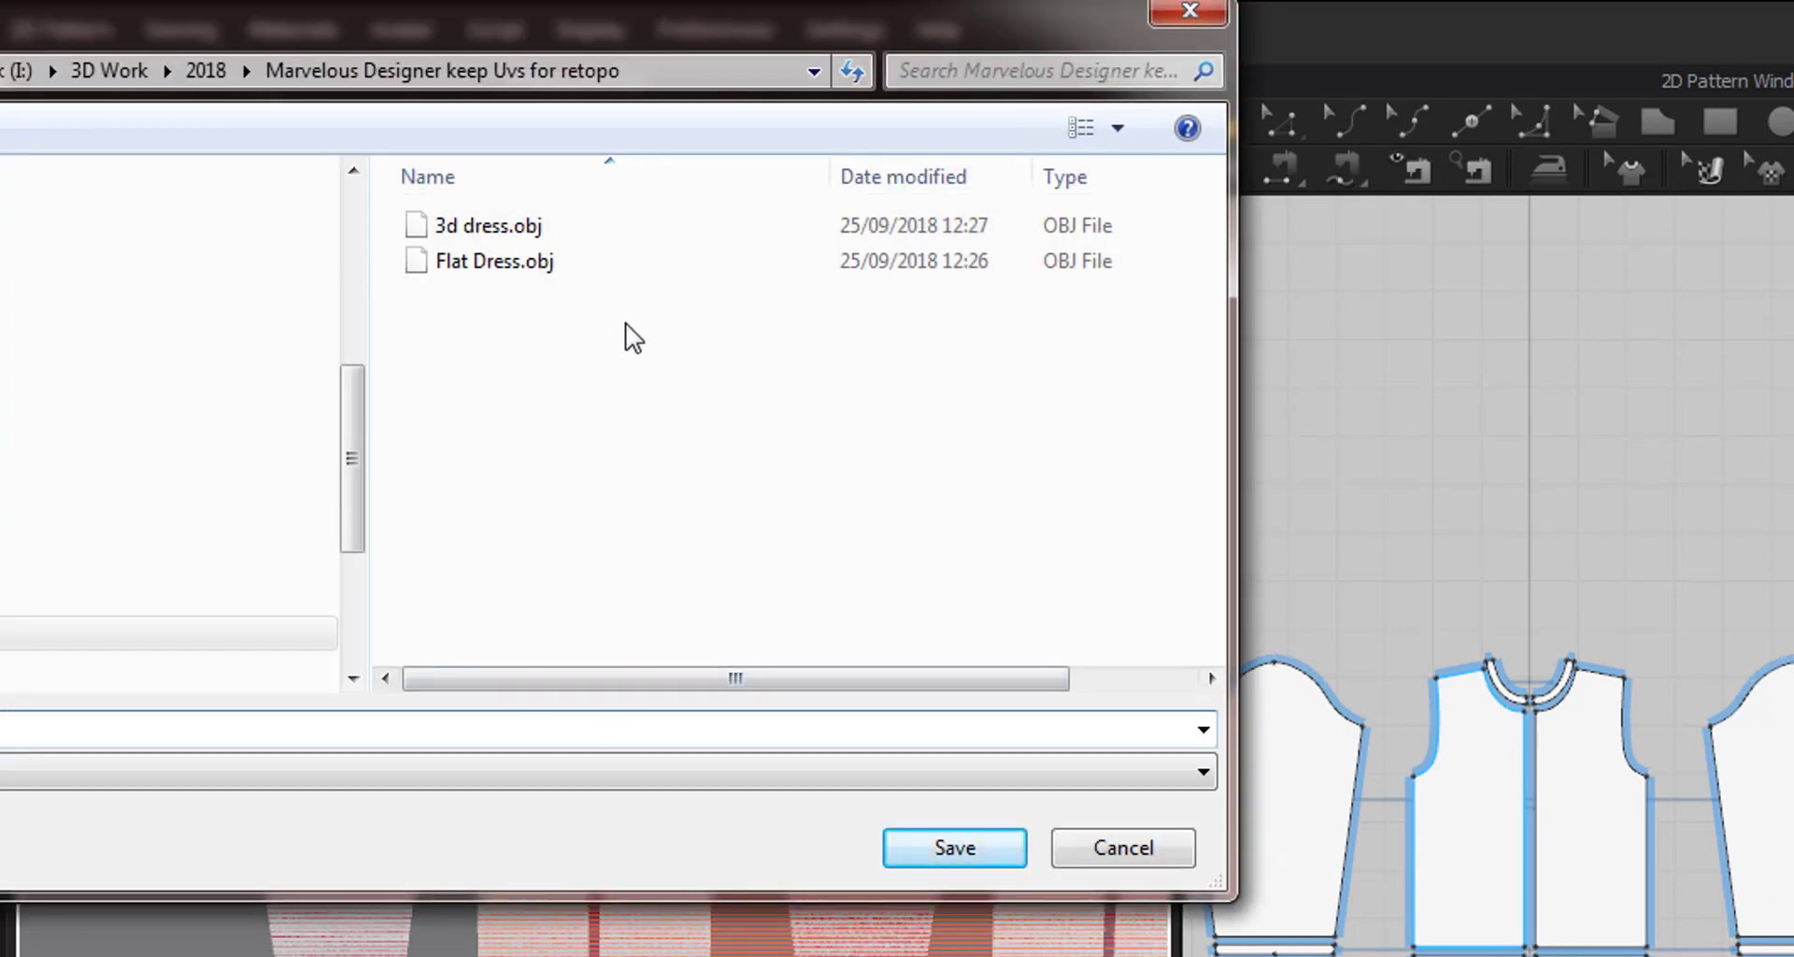
pyautogui.click(508, 230)
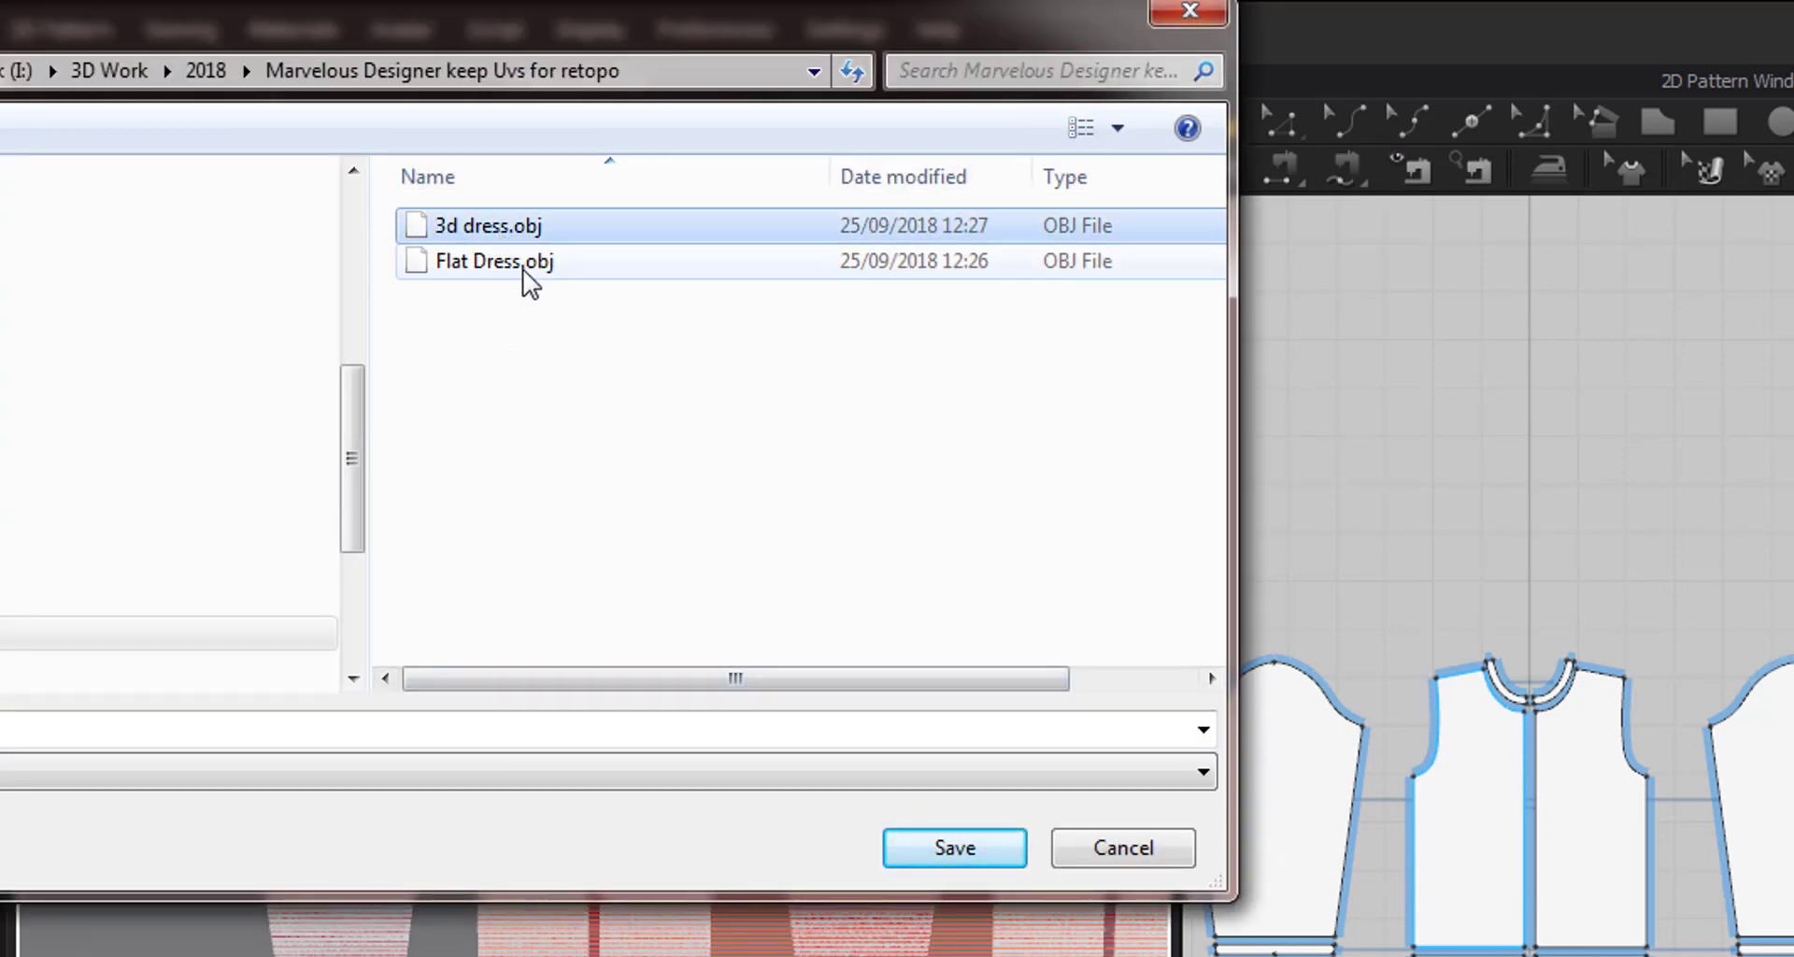
pyautogui.click(524, 267)
pyautogui.click(967, 841)
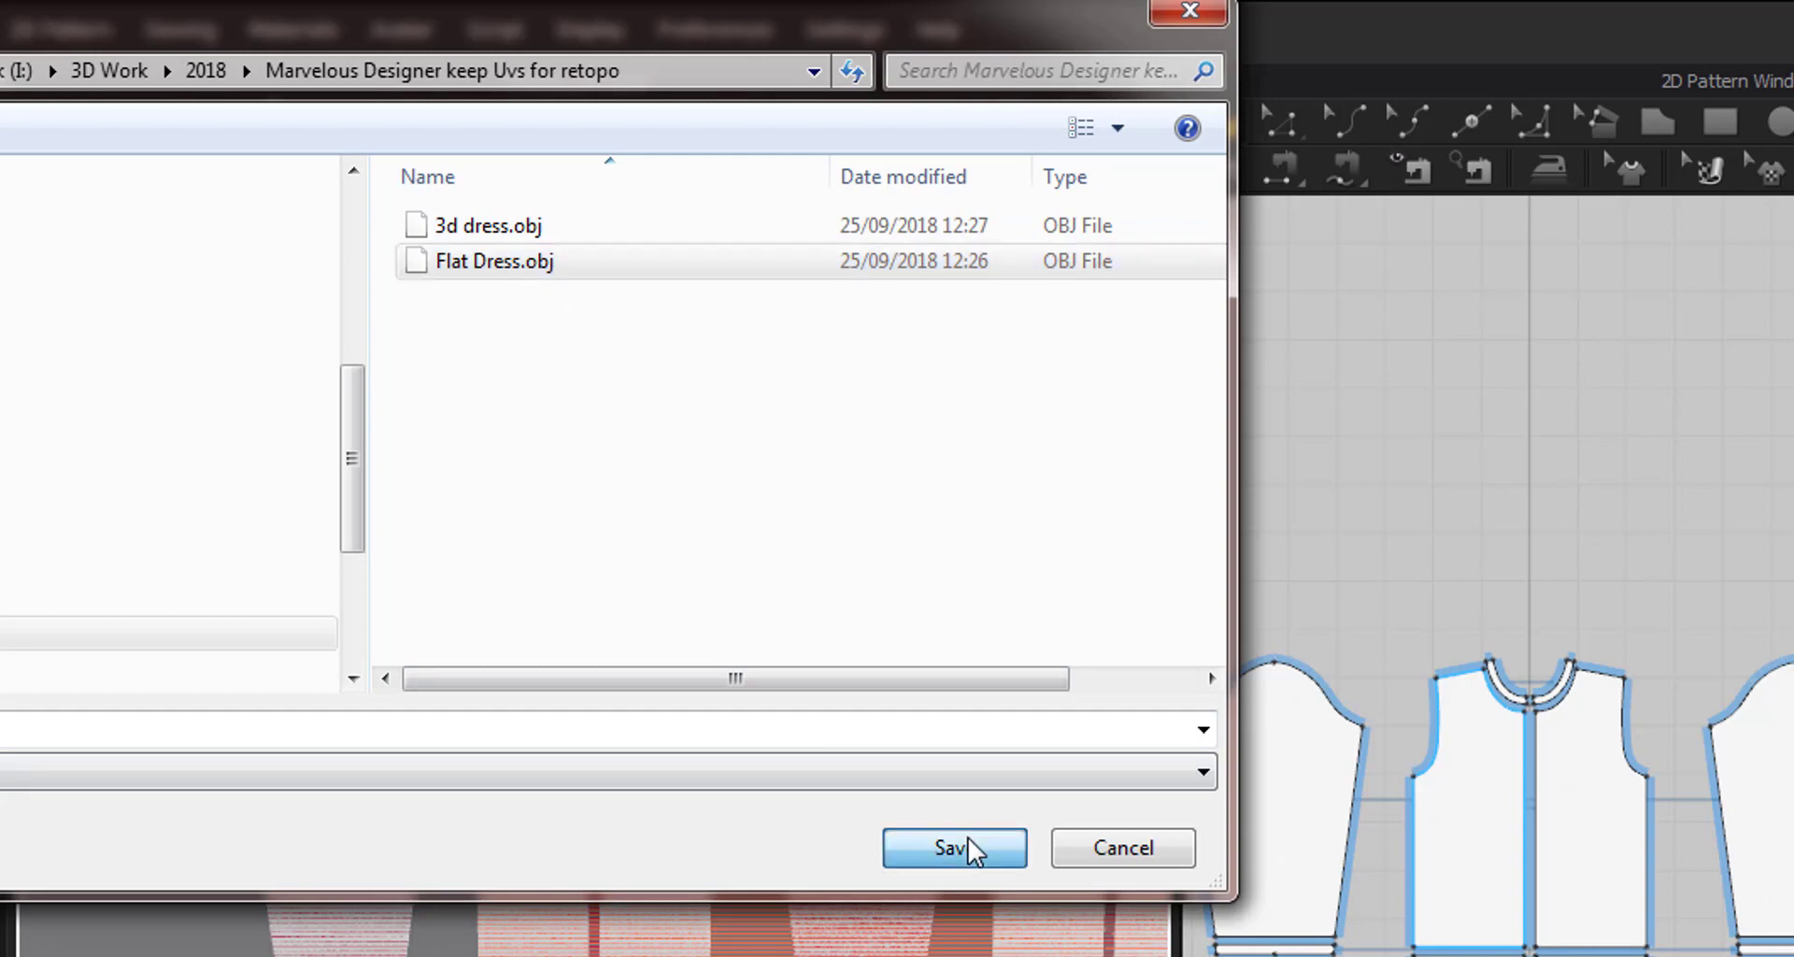
pyautogui.click(1298, 885)
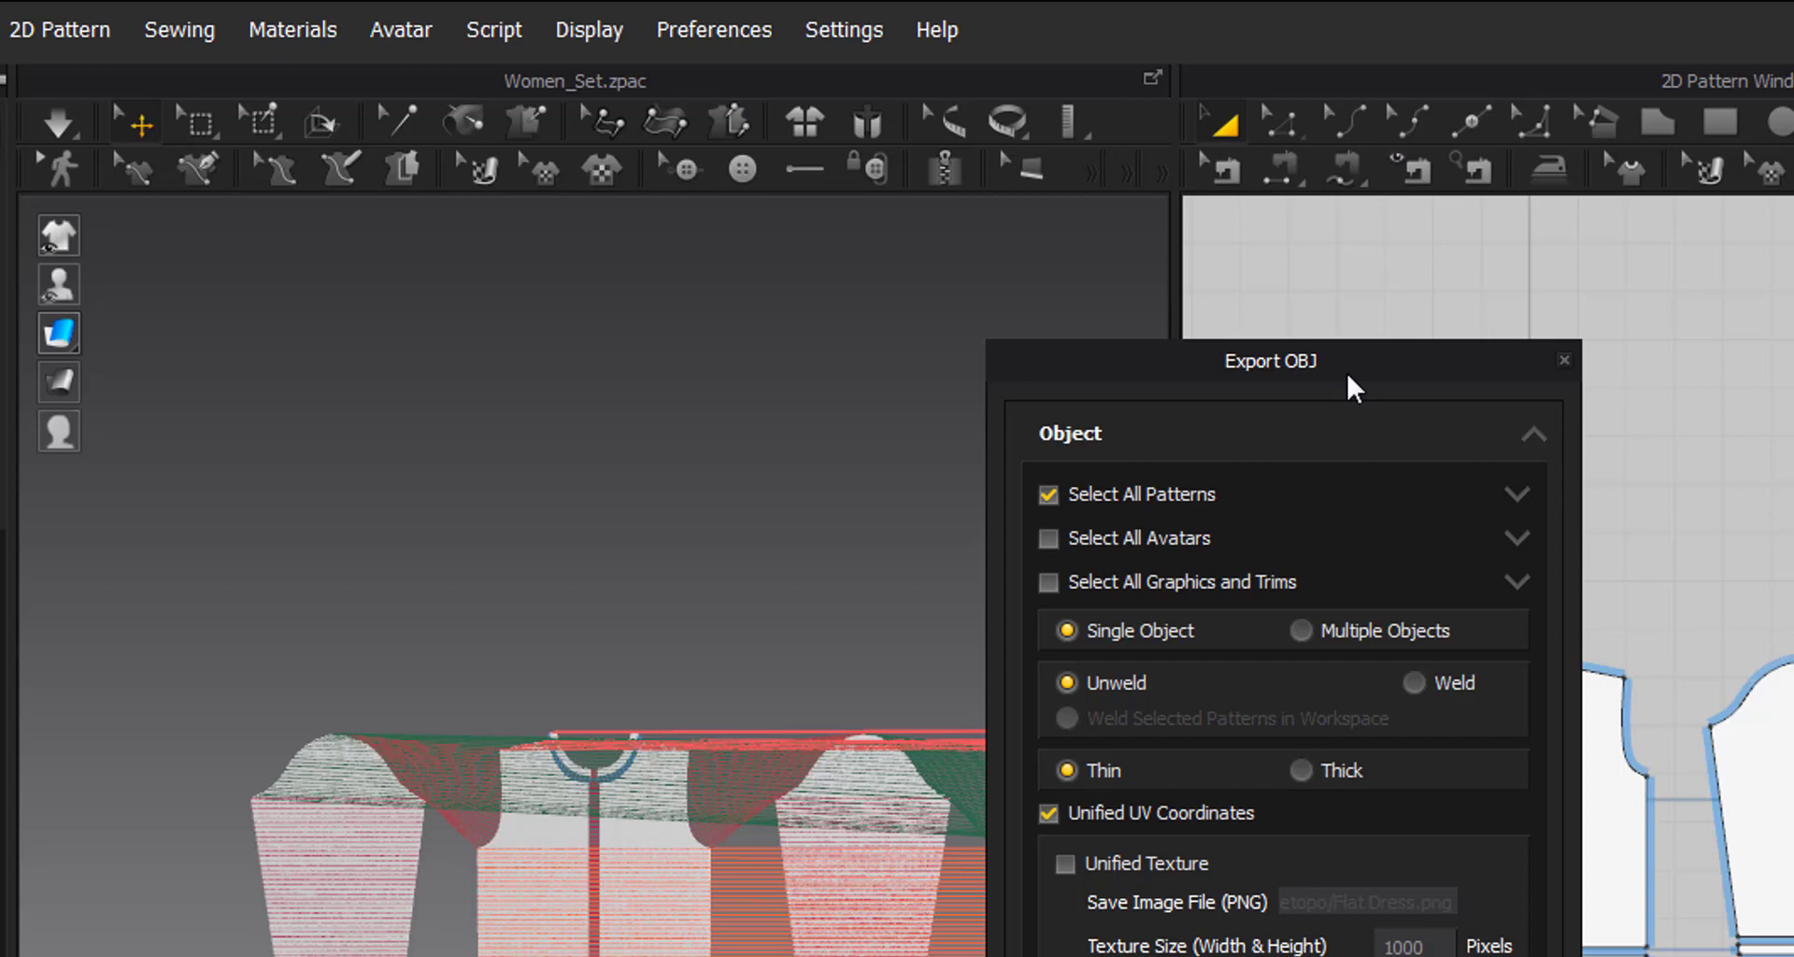
pyautogui.moveTo(1349, 369); pyautogui.dragTo(1319, 125)
pyautogui.press('Escape')
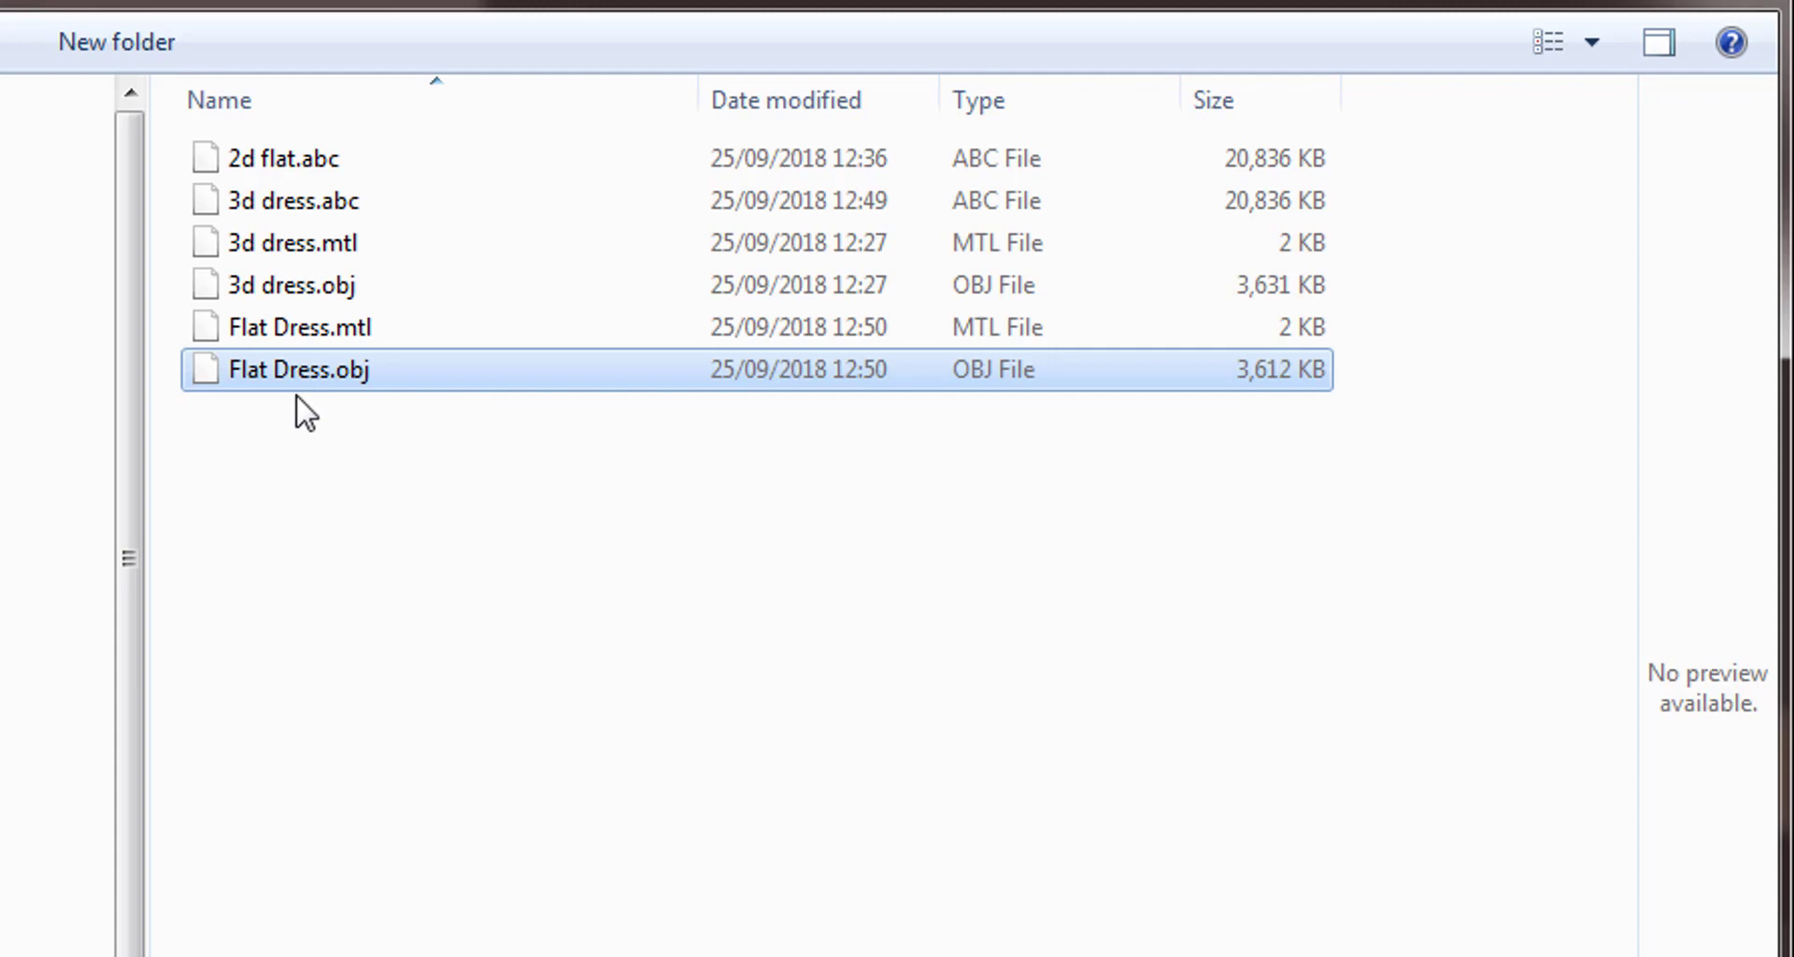
# Import Flat Dress.obj and 3d dress.abc into Cinema 4D at scale 1 in centimeters, with the Alembic frame rate at 30.
pyautogui.doubleClick(346, 369)
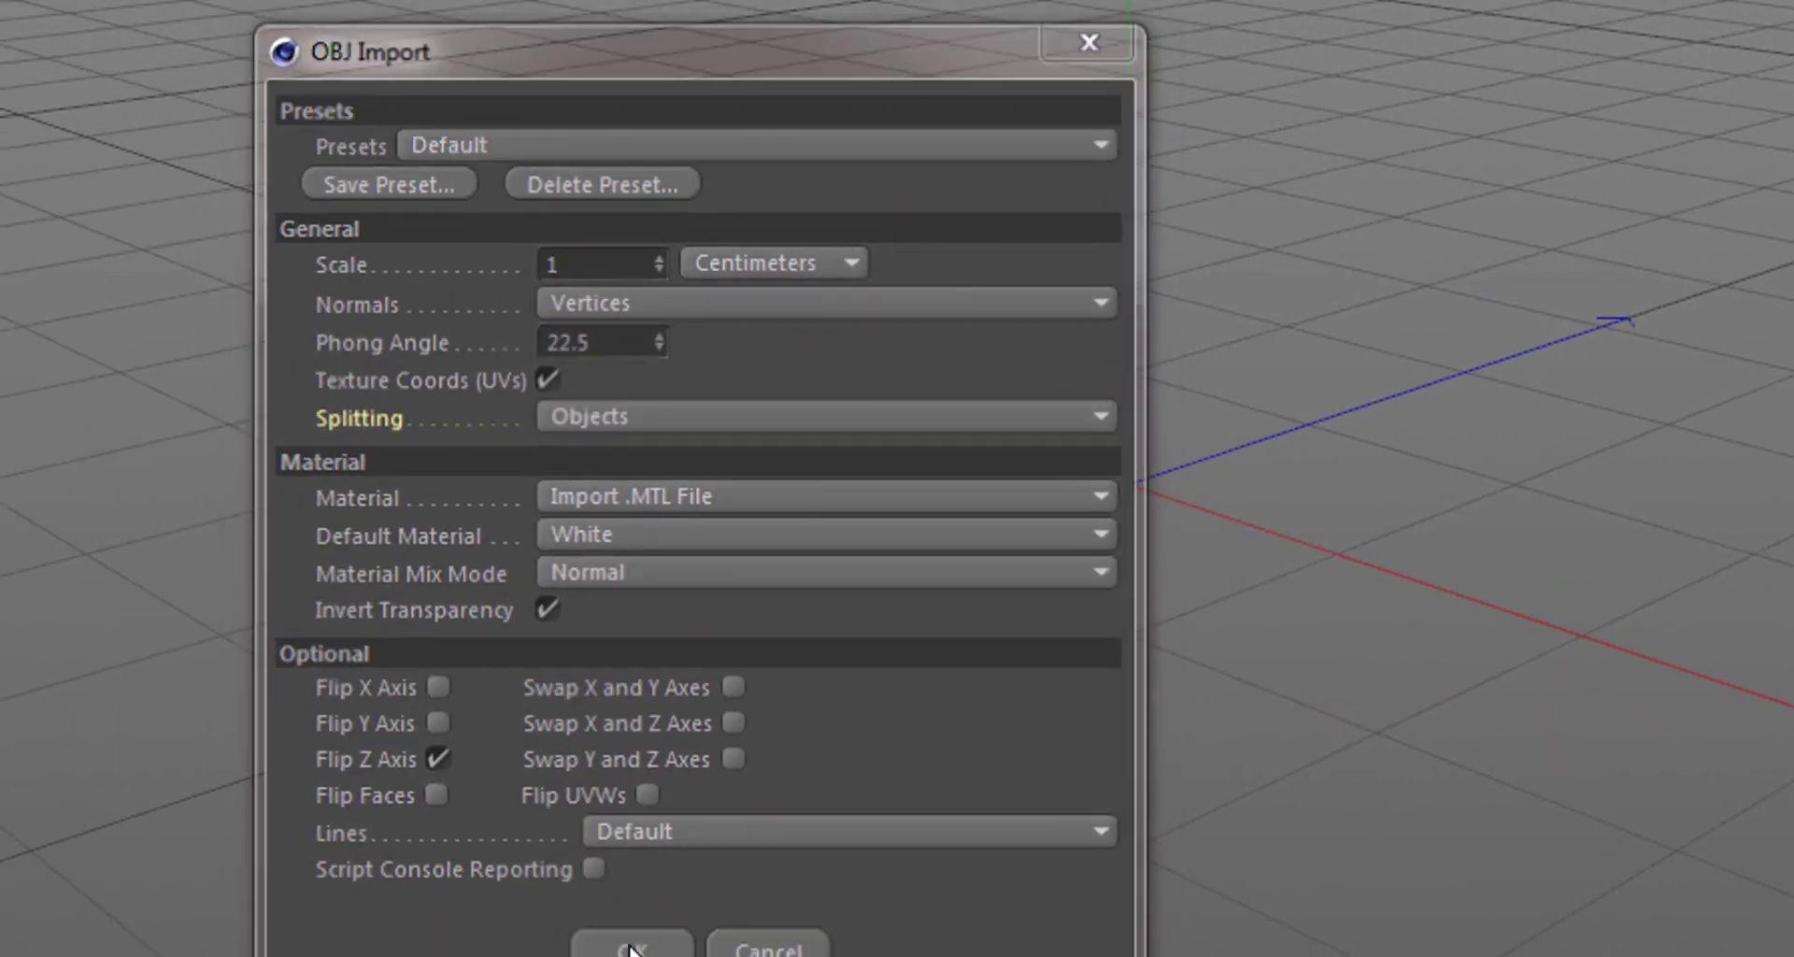
pyautogui.click(630, 948)
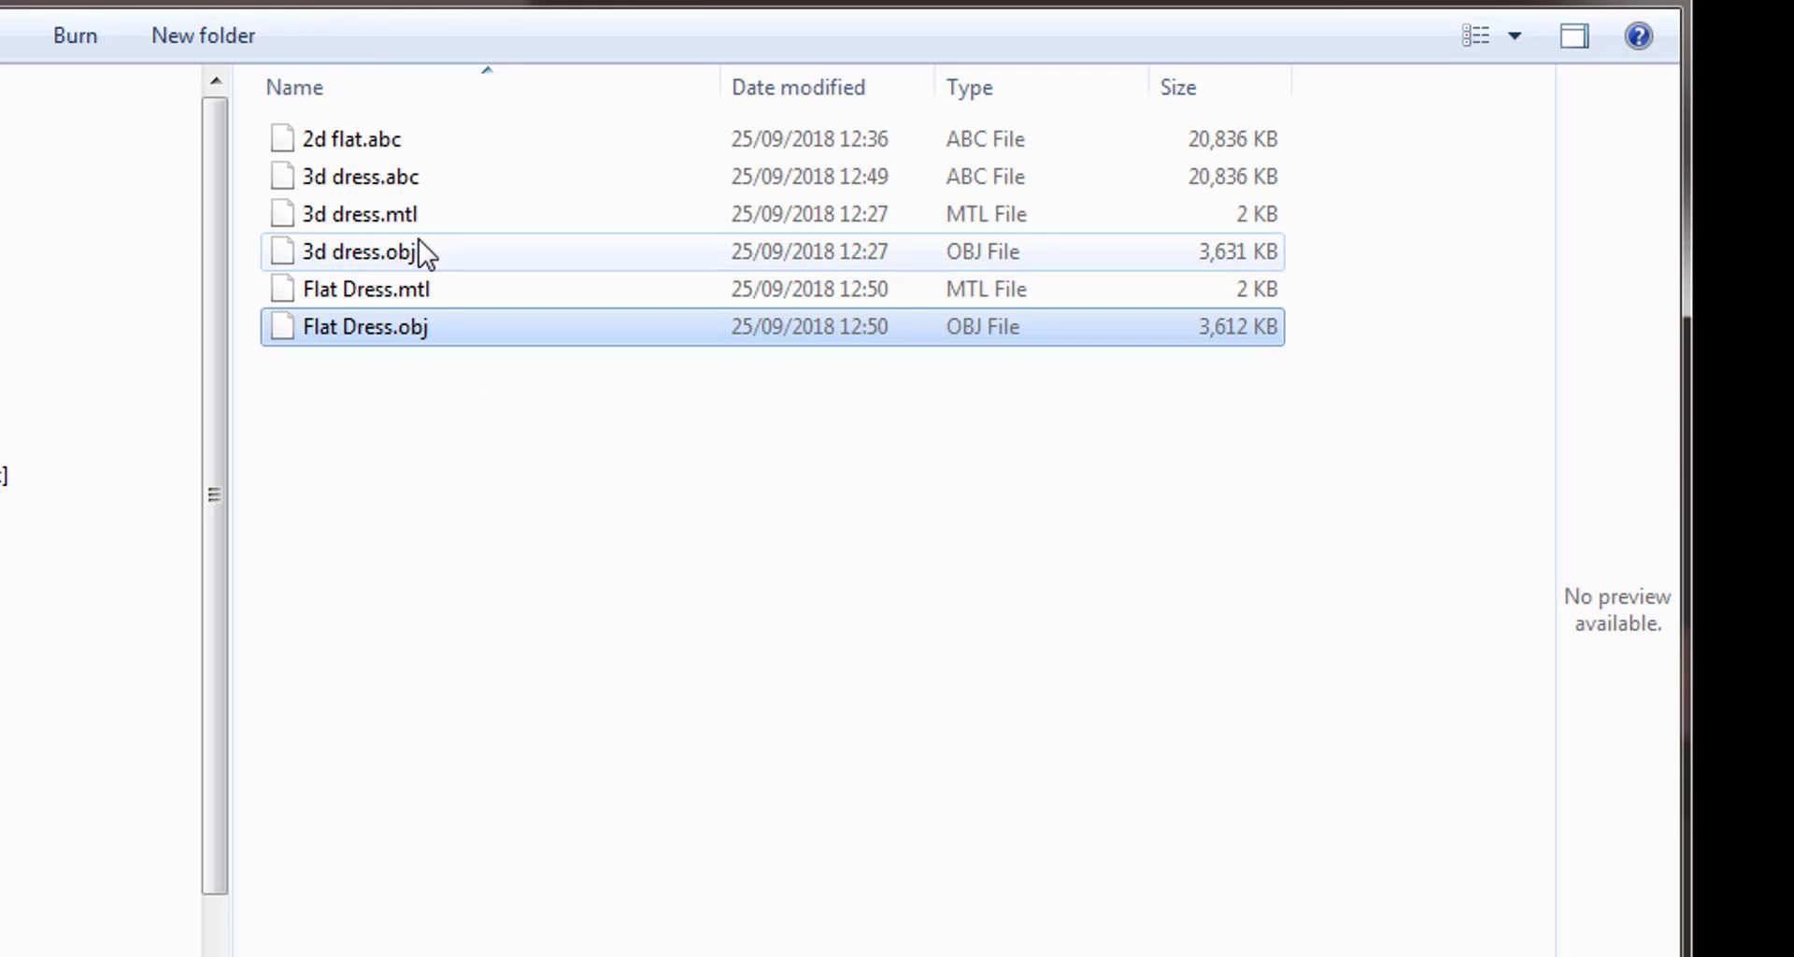
pyautogui.doubleClick(393, 180)
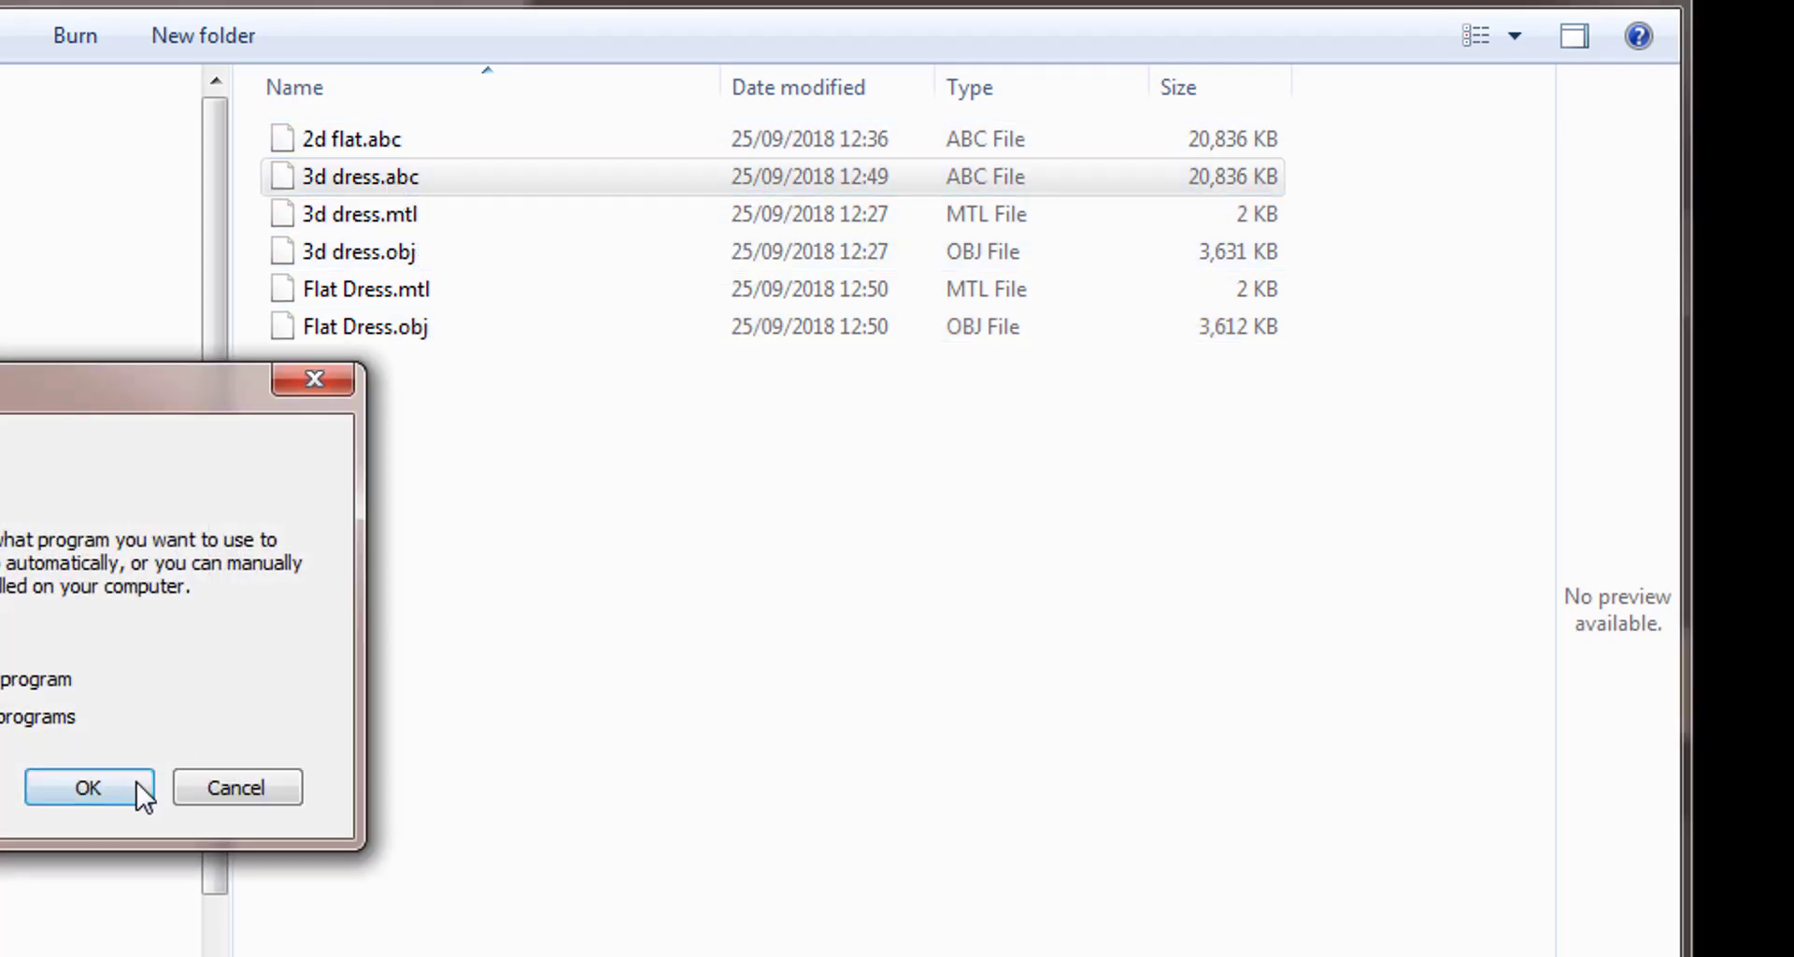
pyautogui.click(250, 789)
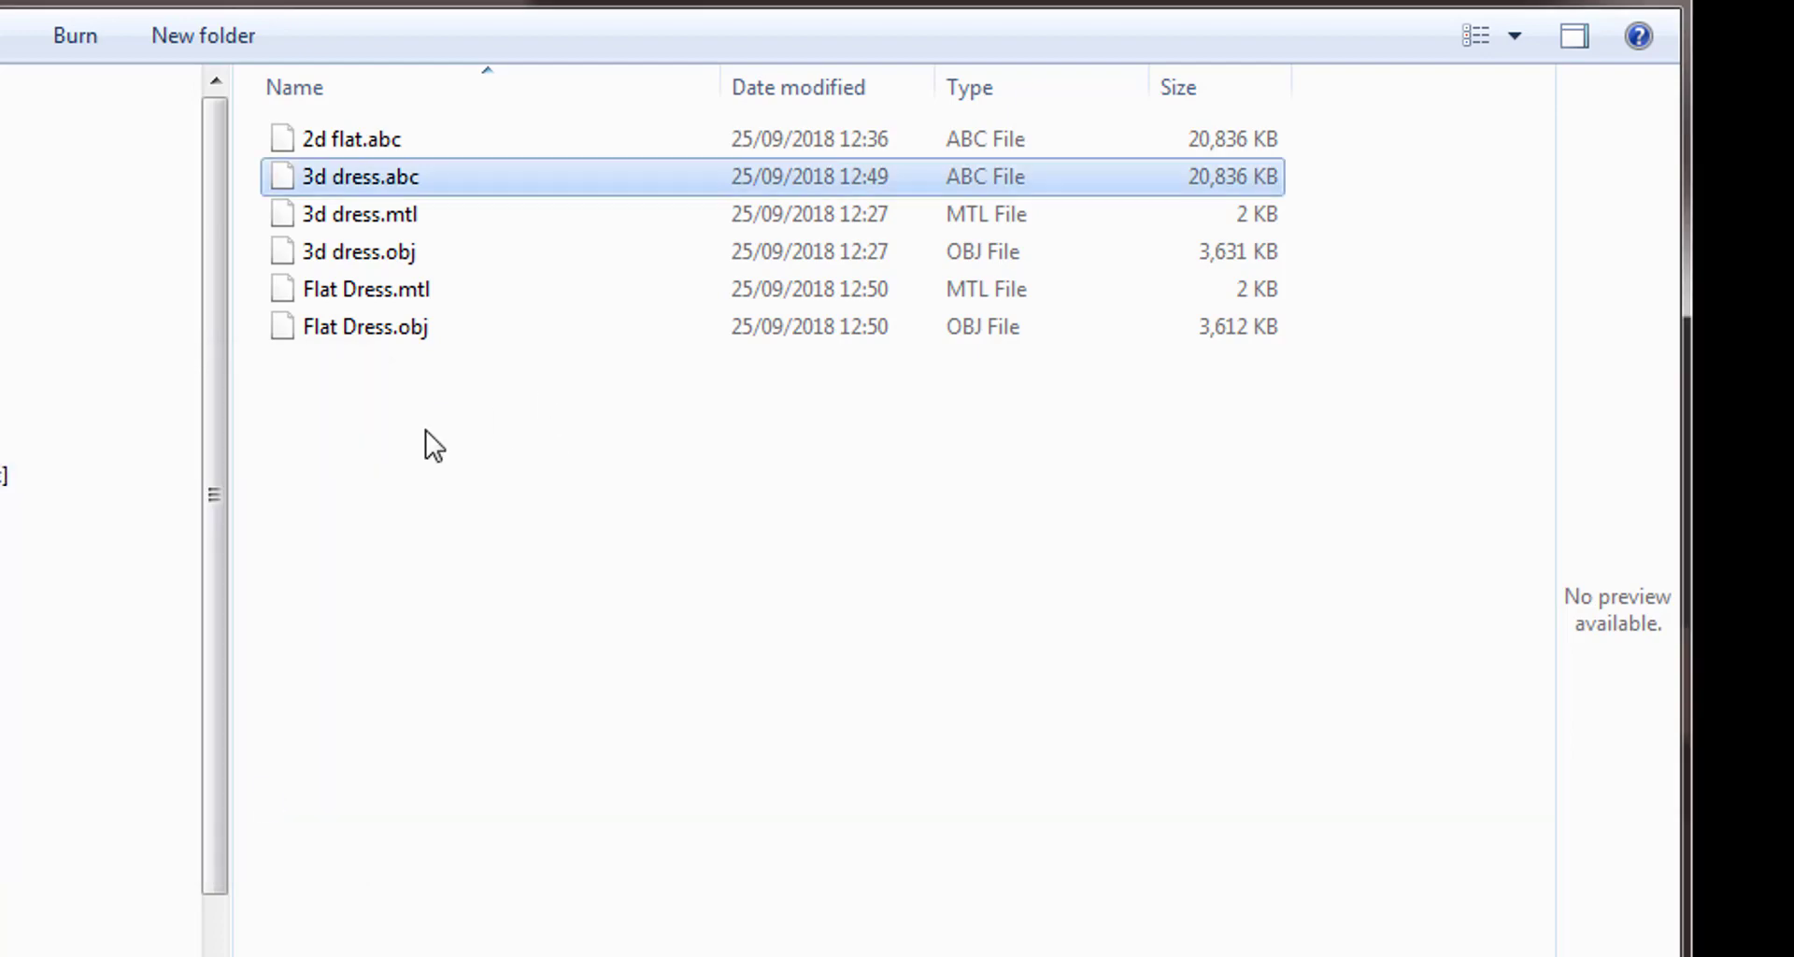
pyautogui.moveTo(400, 180); pyautogui.dragTo(18, 187)
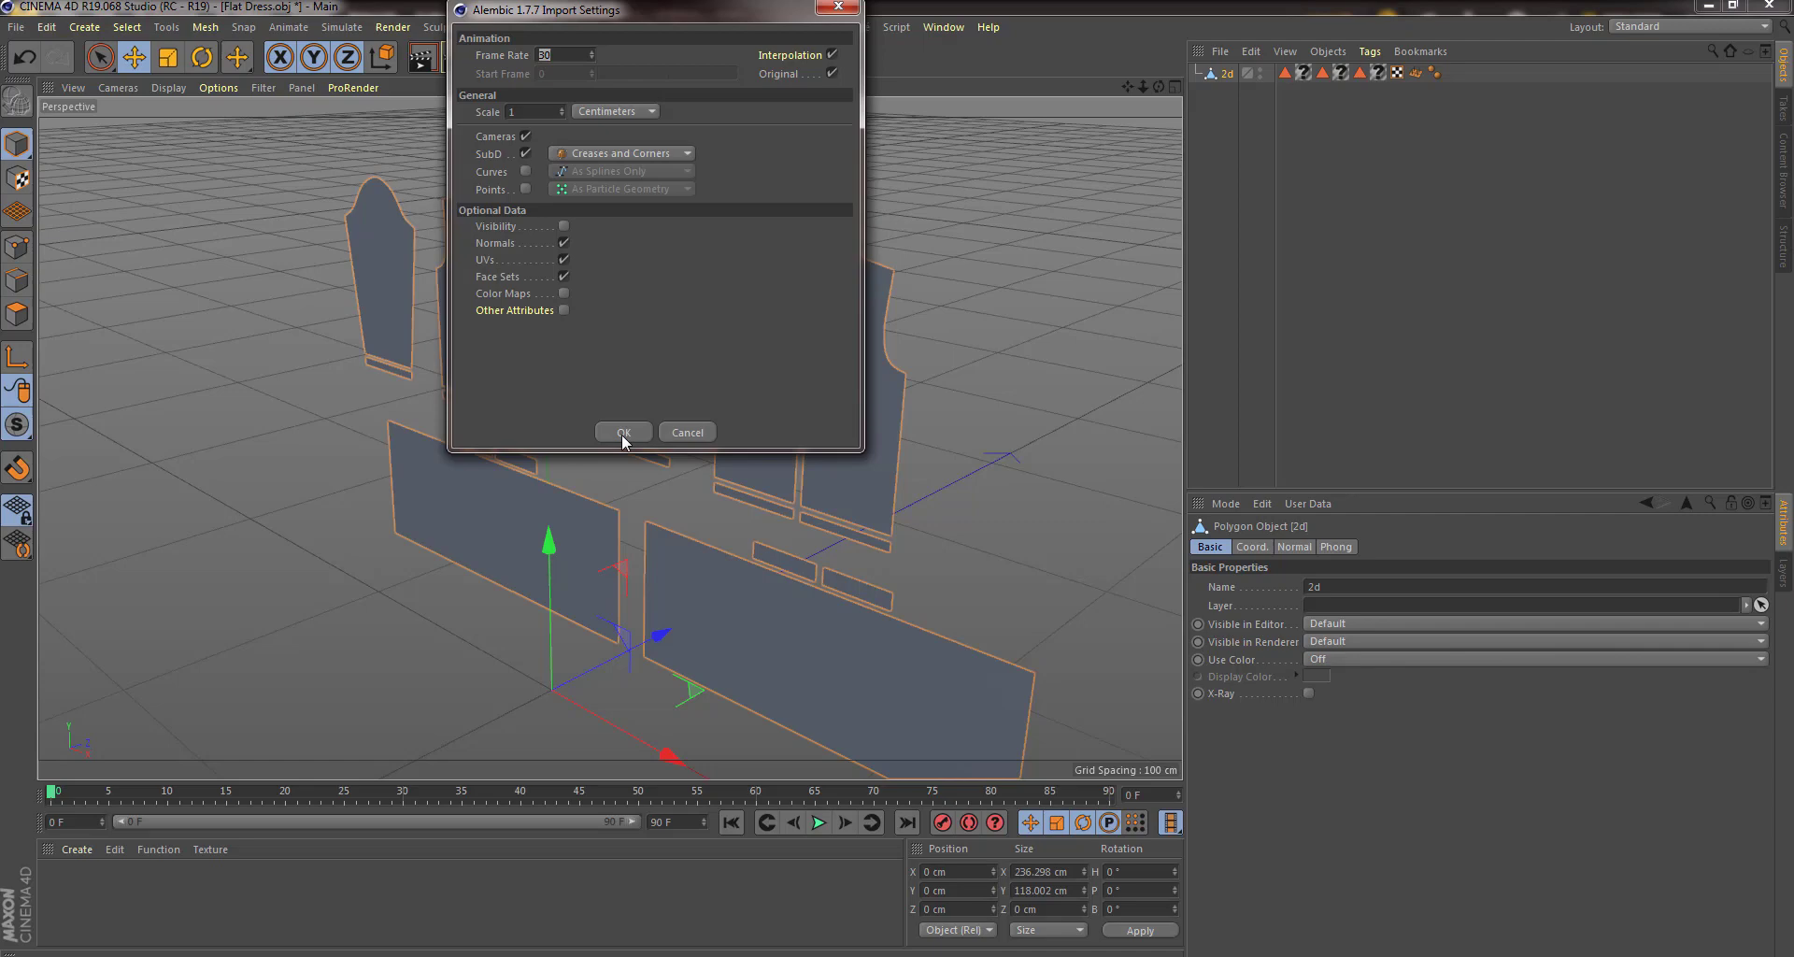
pyautogui.click(623, 432)
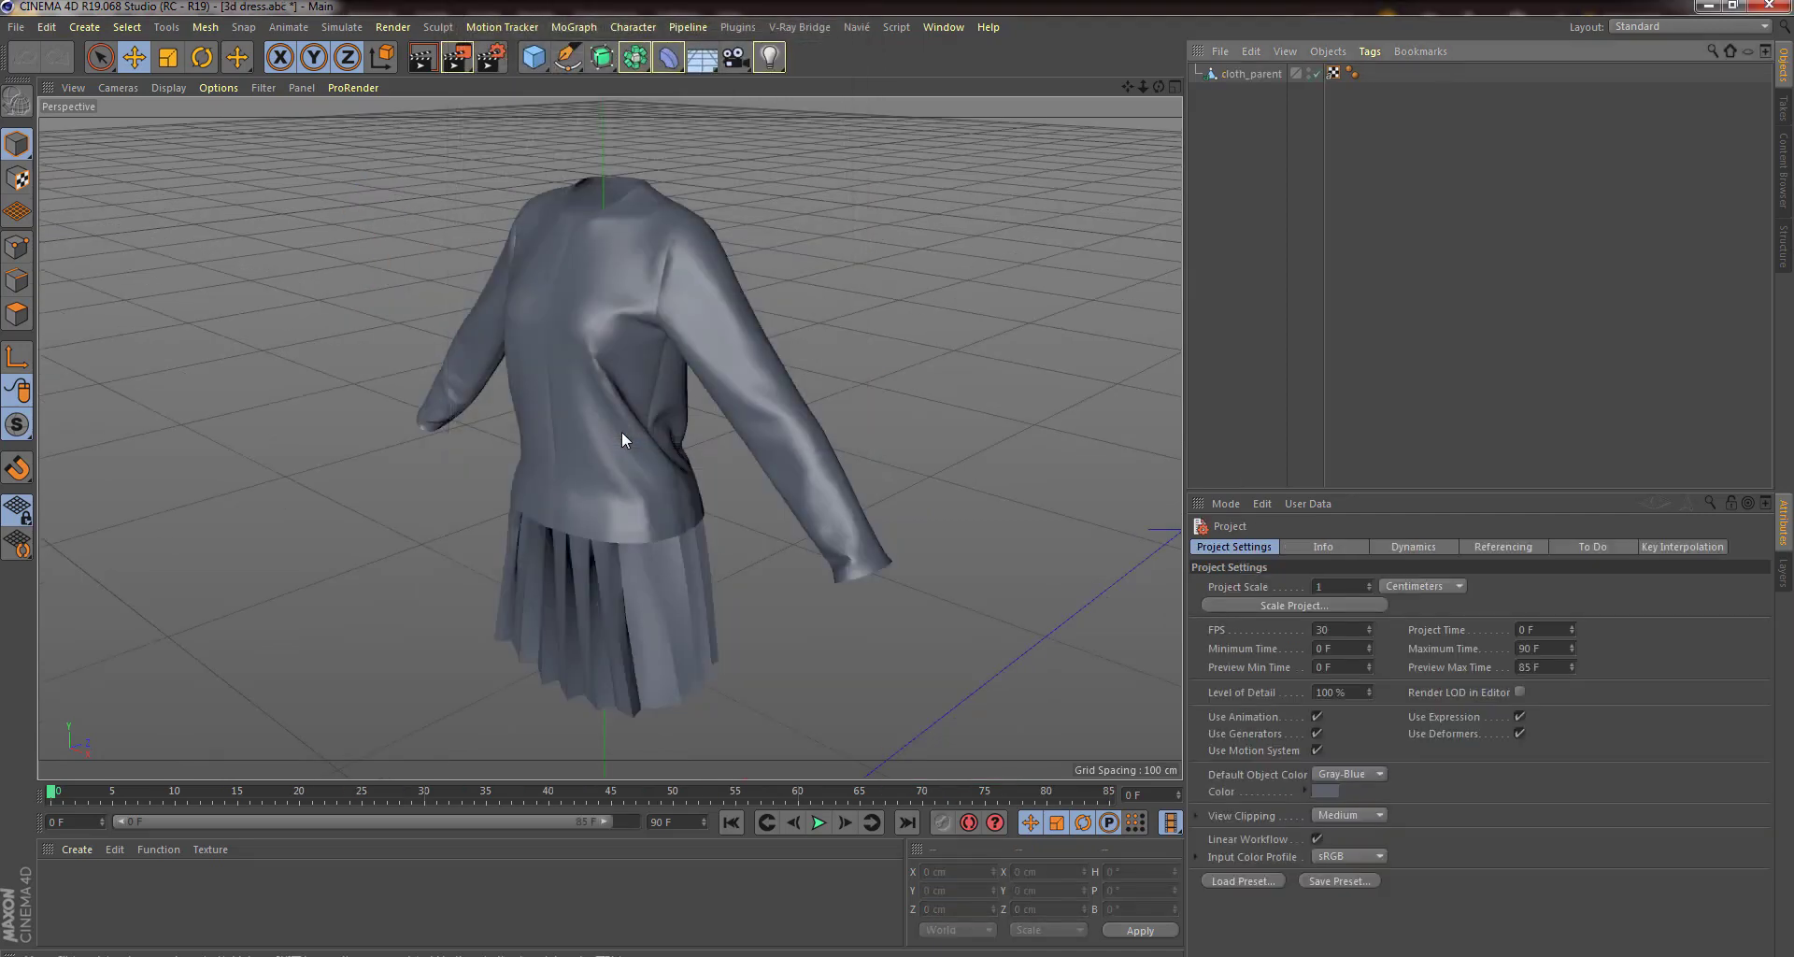
# Move the flat 2d object from the Flat Dress.obj scene into the 3d dress.abc scene.
pyautogui.click(943, 28)
pyautogui.click(983, 484)
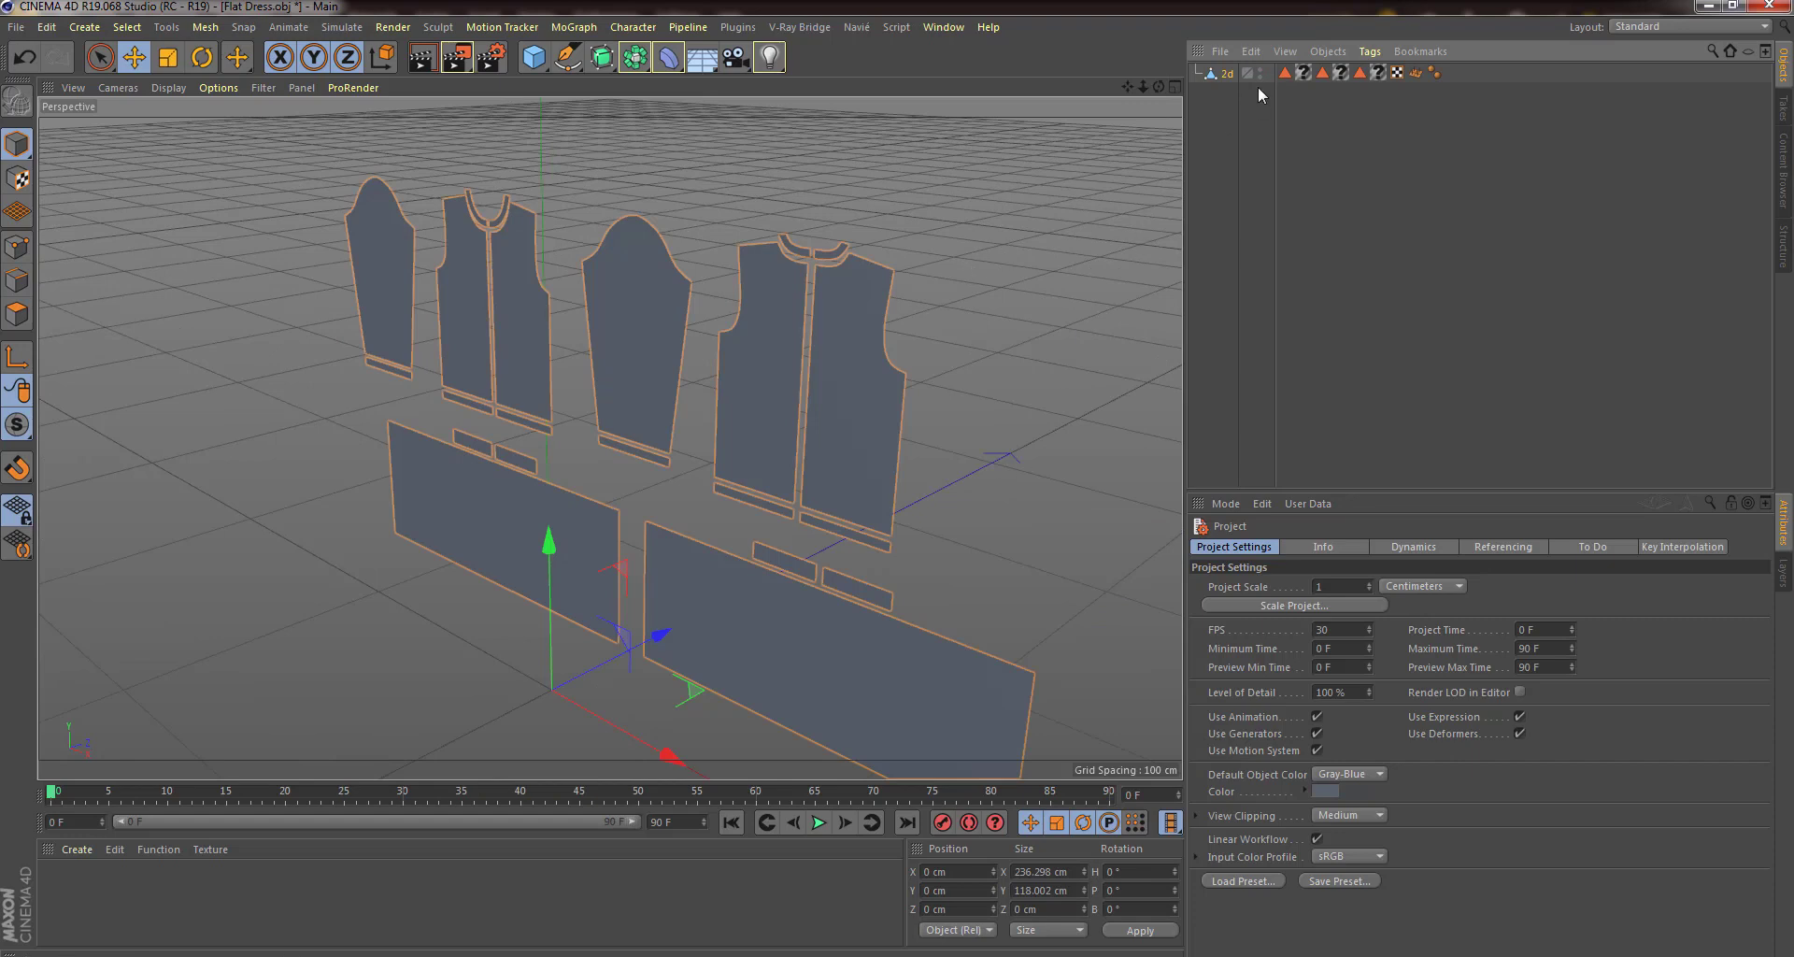
pyautogui.click(1230, 71)
pyautogui.press('Delete')
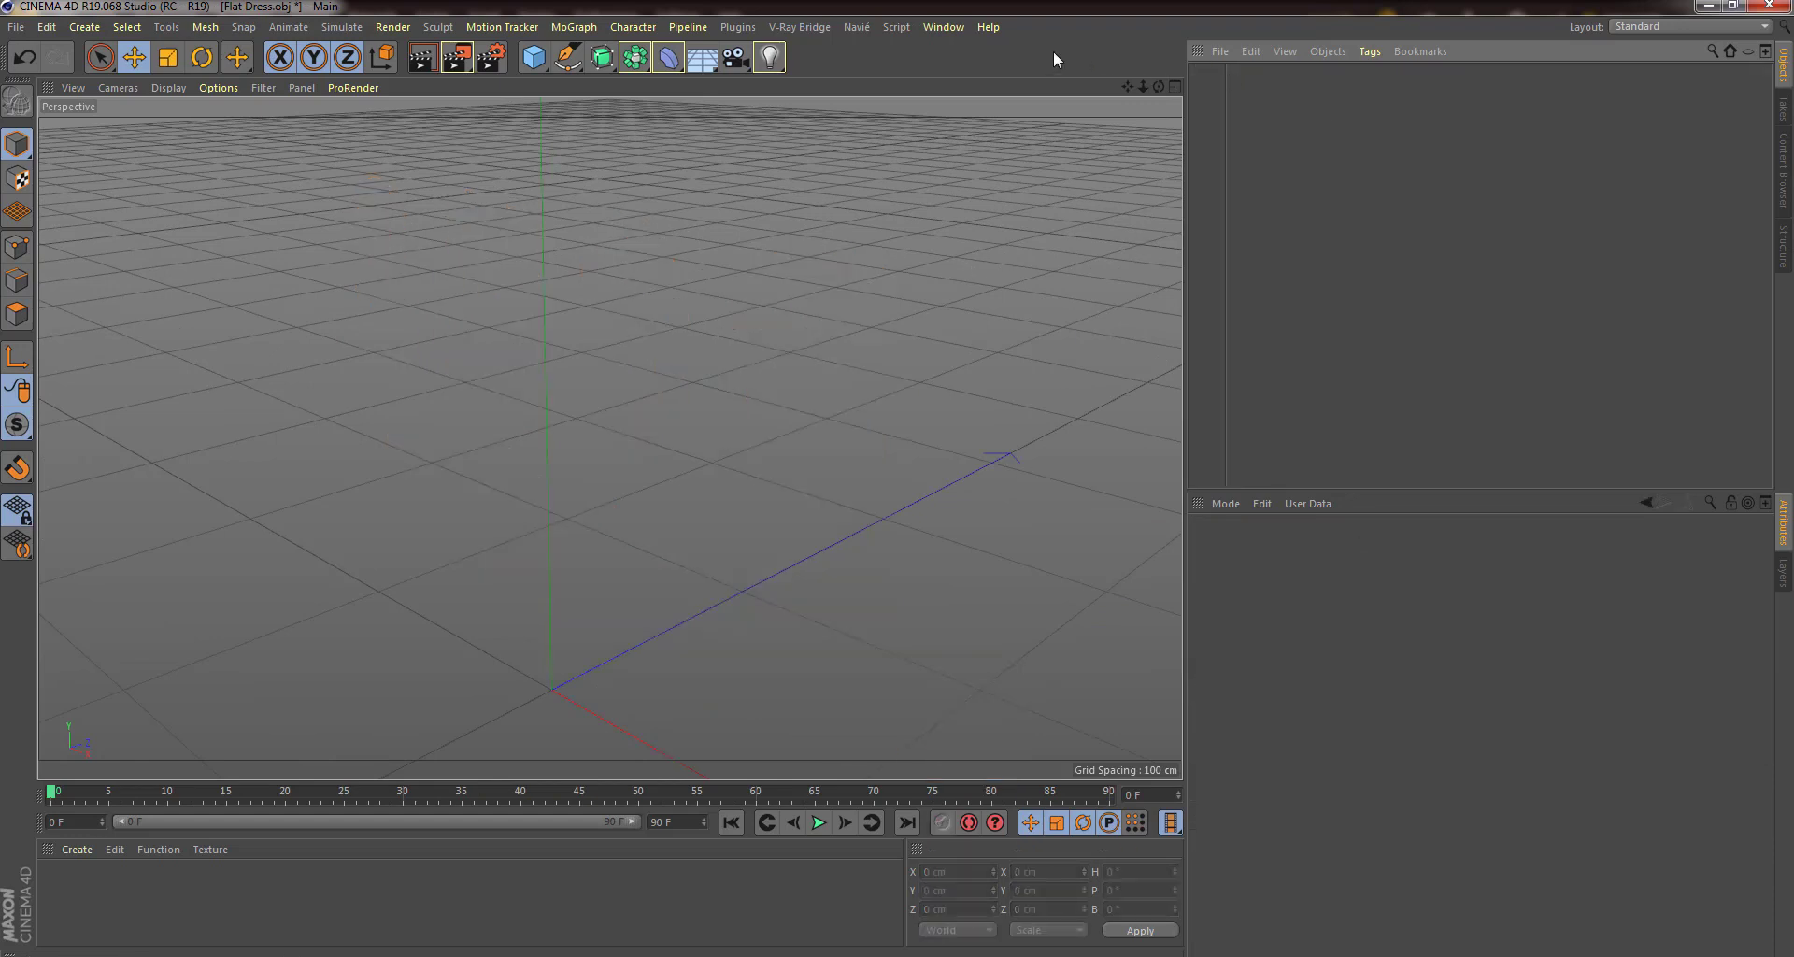
pyautogui.click(940, 28)
pyautogui.click(1011, 465)
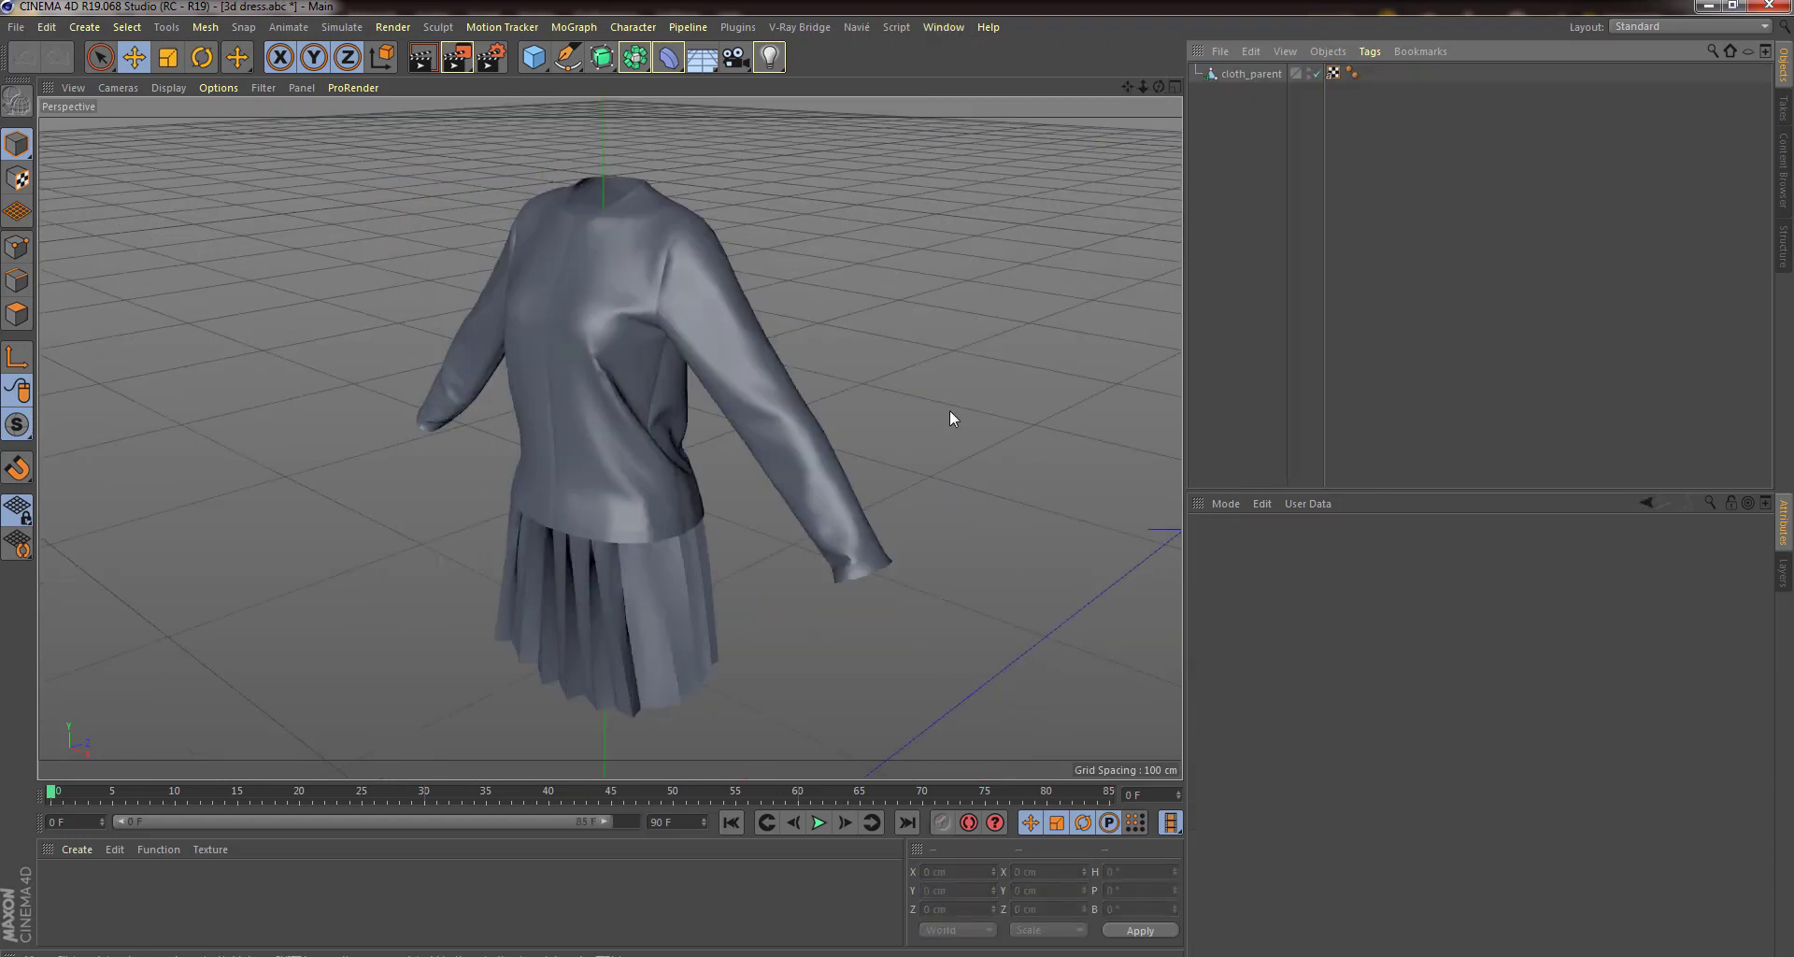
pyautogui.hotkey('ctrl', 'v')
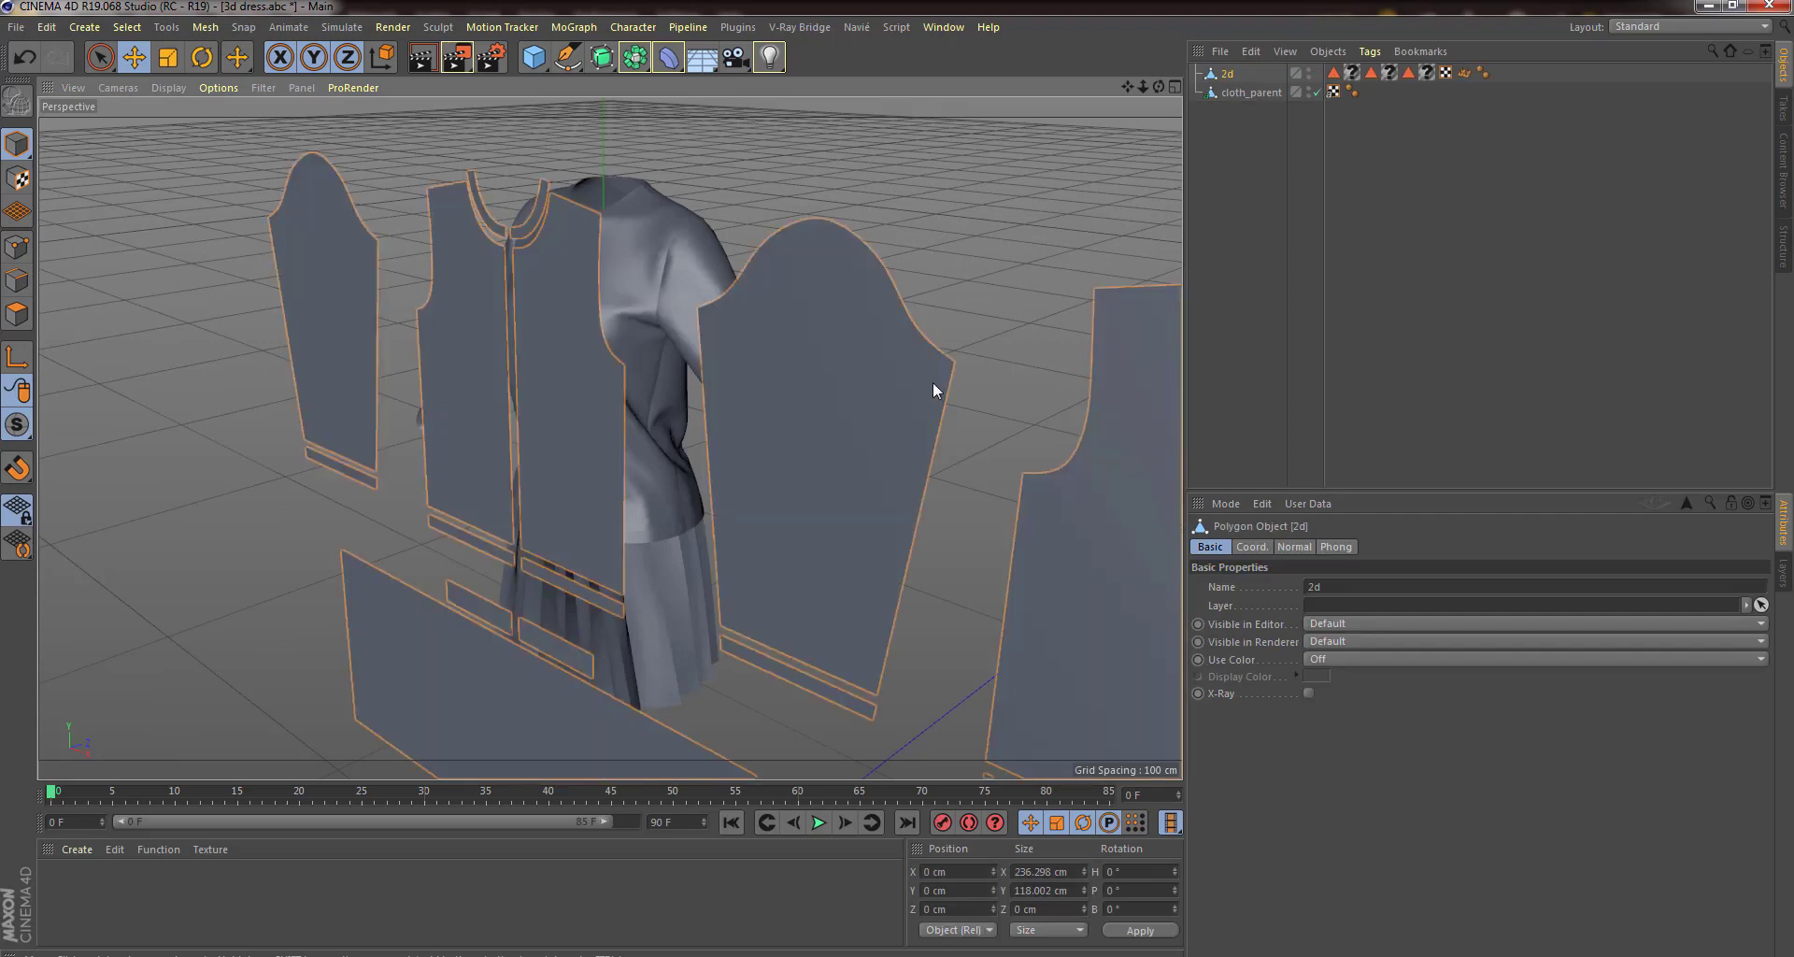
# Hide the flat 2d object in the viewport and make the cloth_parent Alembic object editable.
pyautogui.click(1310, 73)
pyautogui.click(1311, 73)
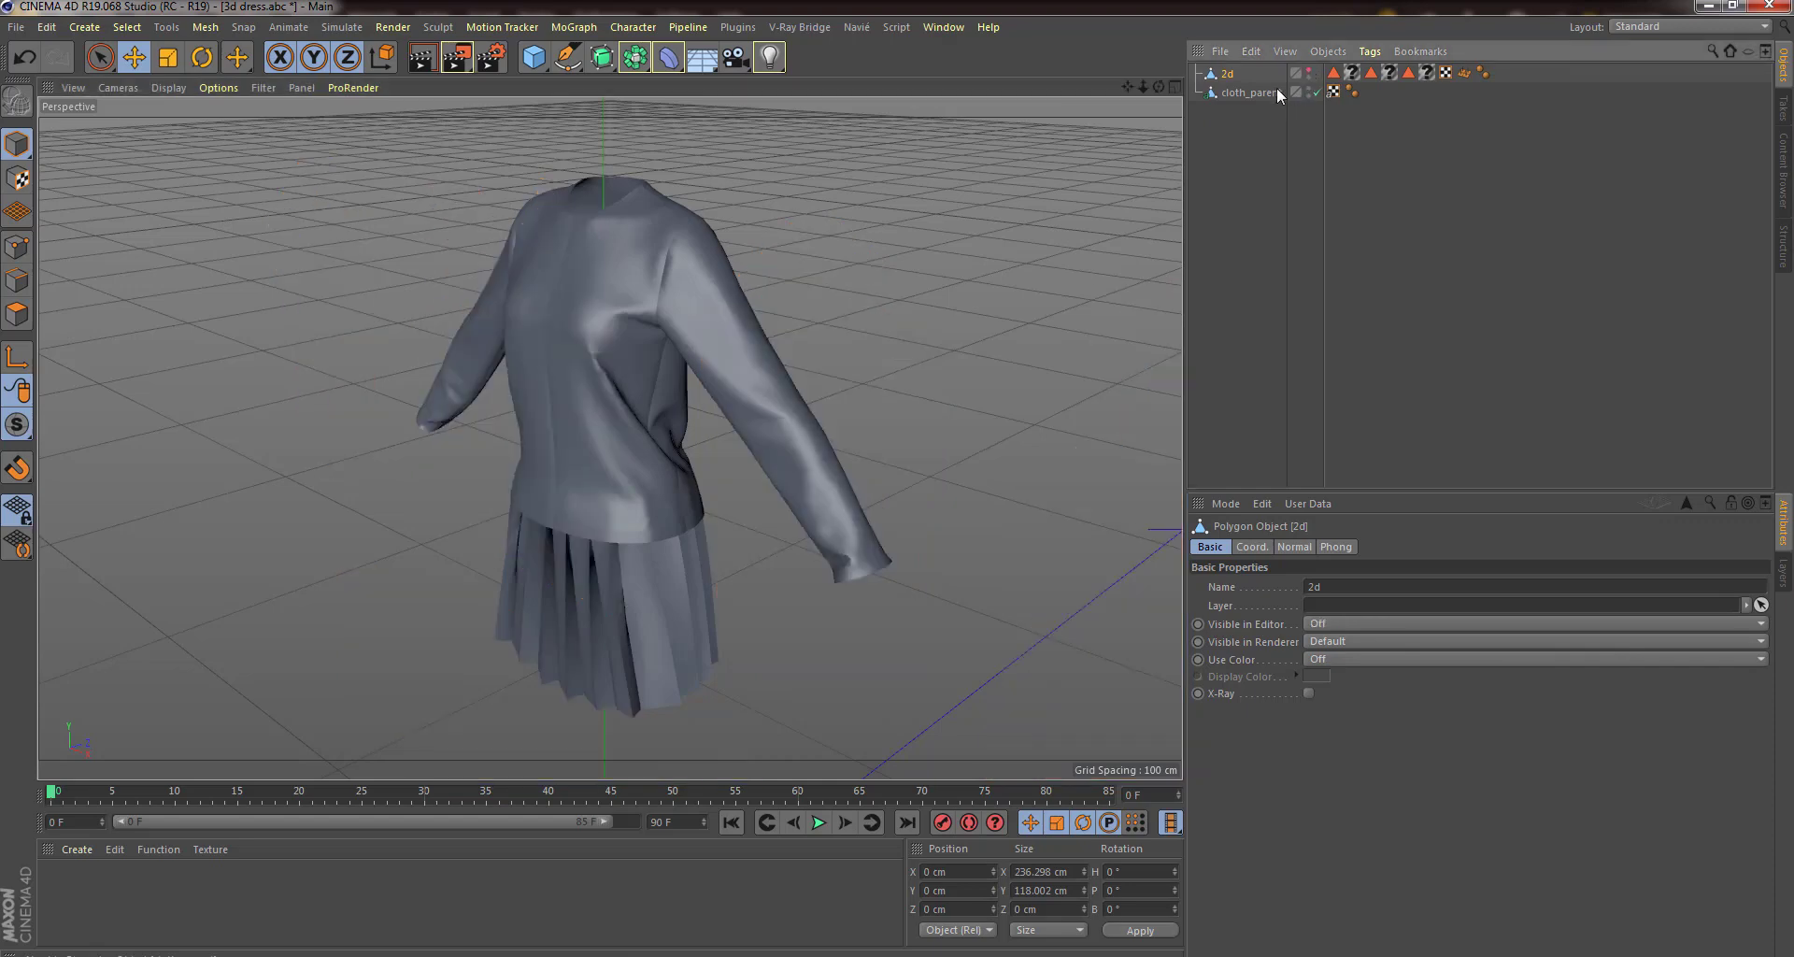
pyautogui.click(1256, 92)
pyautogui.keyDown('alt'); pyautogui.moveTo(952, 343); pyautogui.dragTo(781, 452); pyautogui.keyUp('alt')
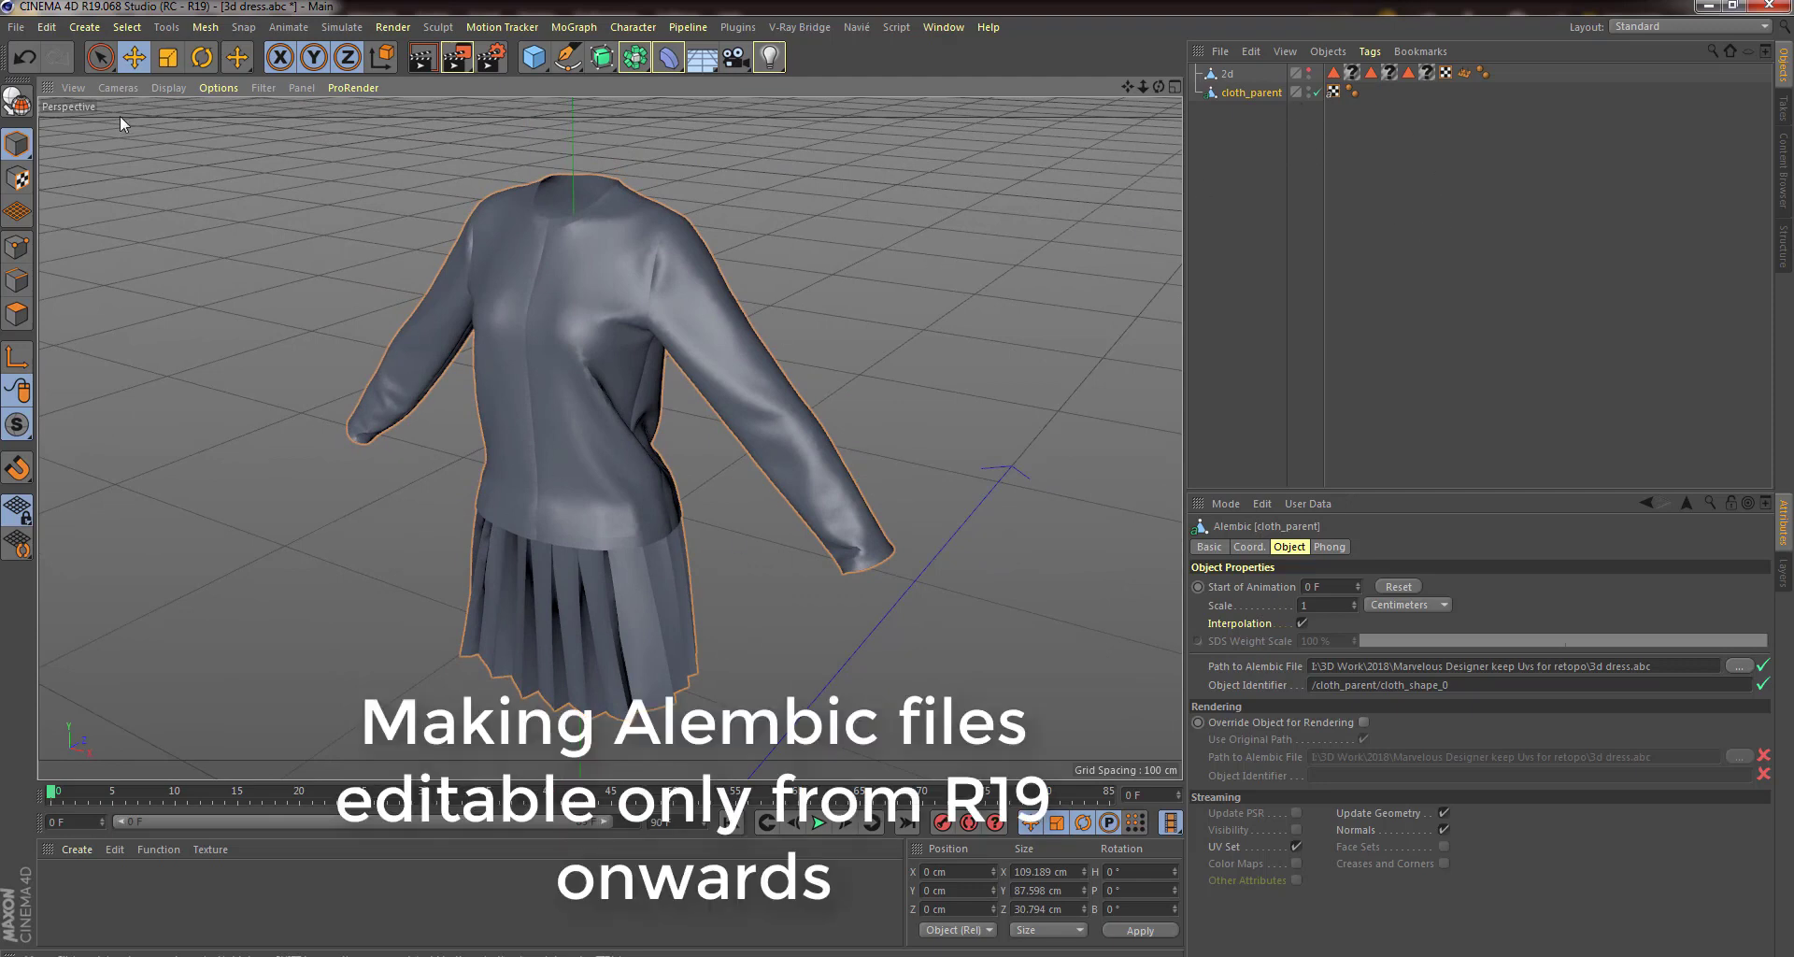
pyautogui.click(19, 101)
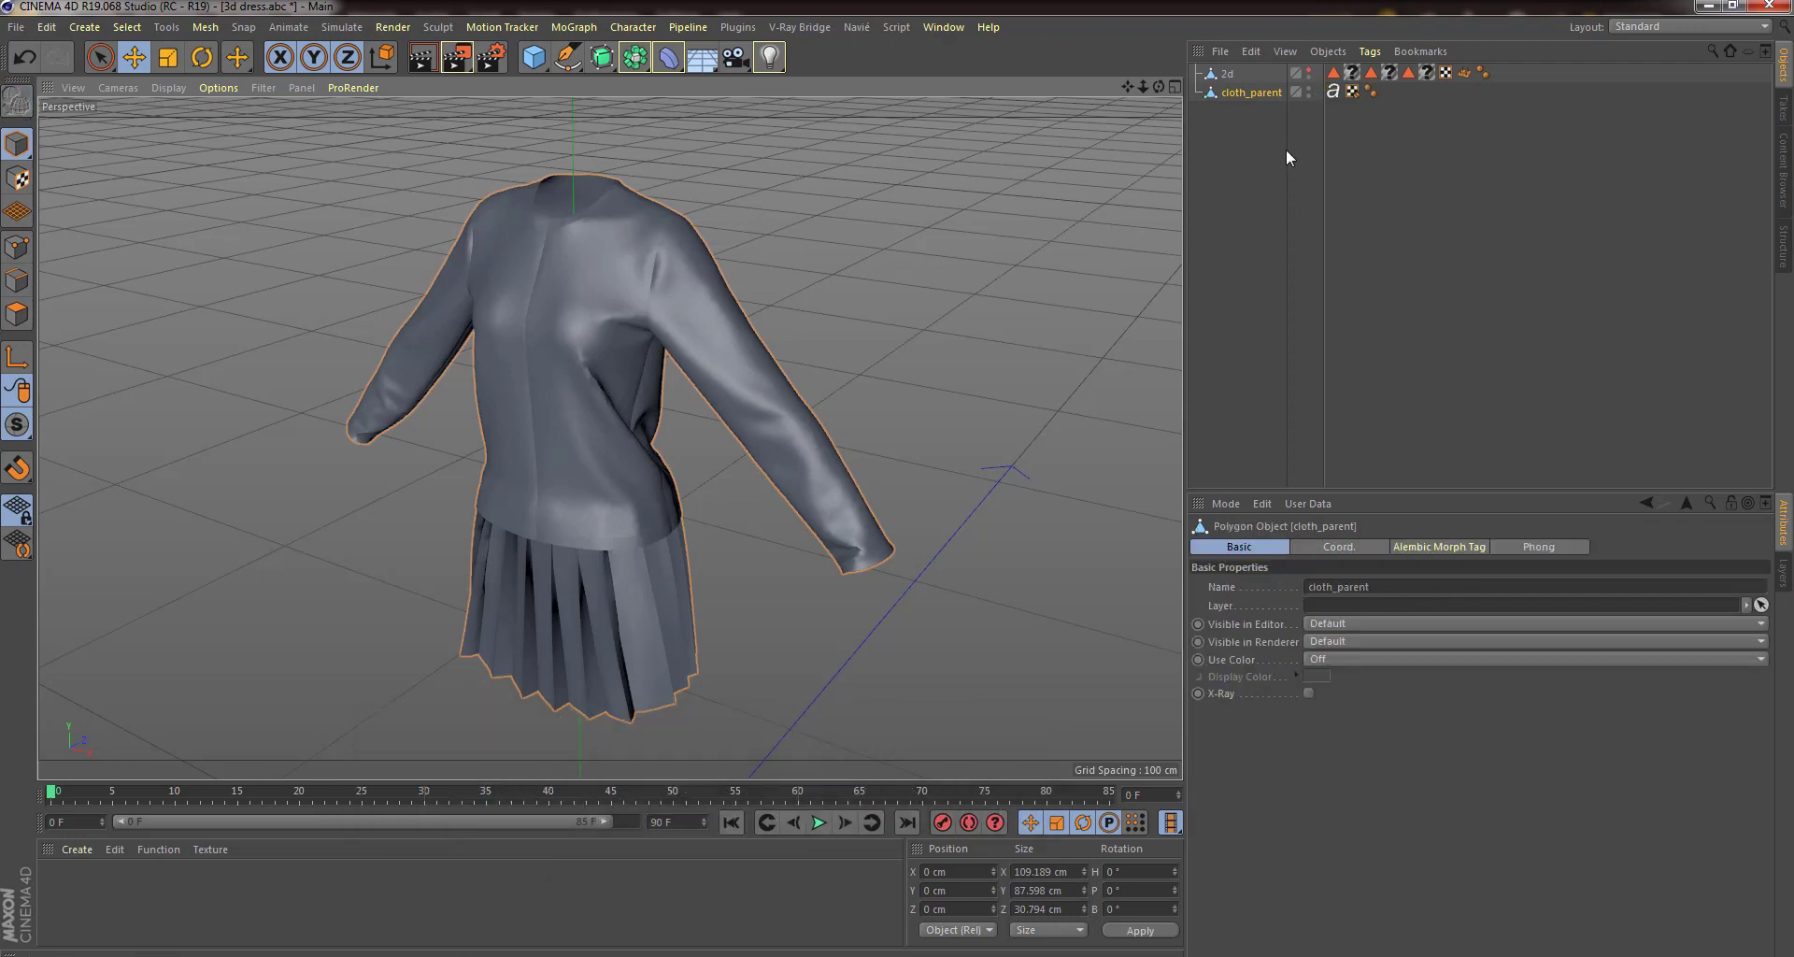
pyautogui.moveTo(46, 804); pyautogui.dragTo(2, 811)
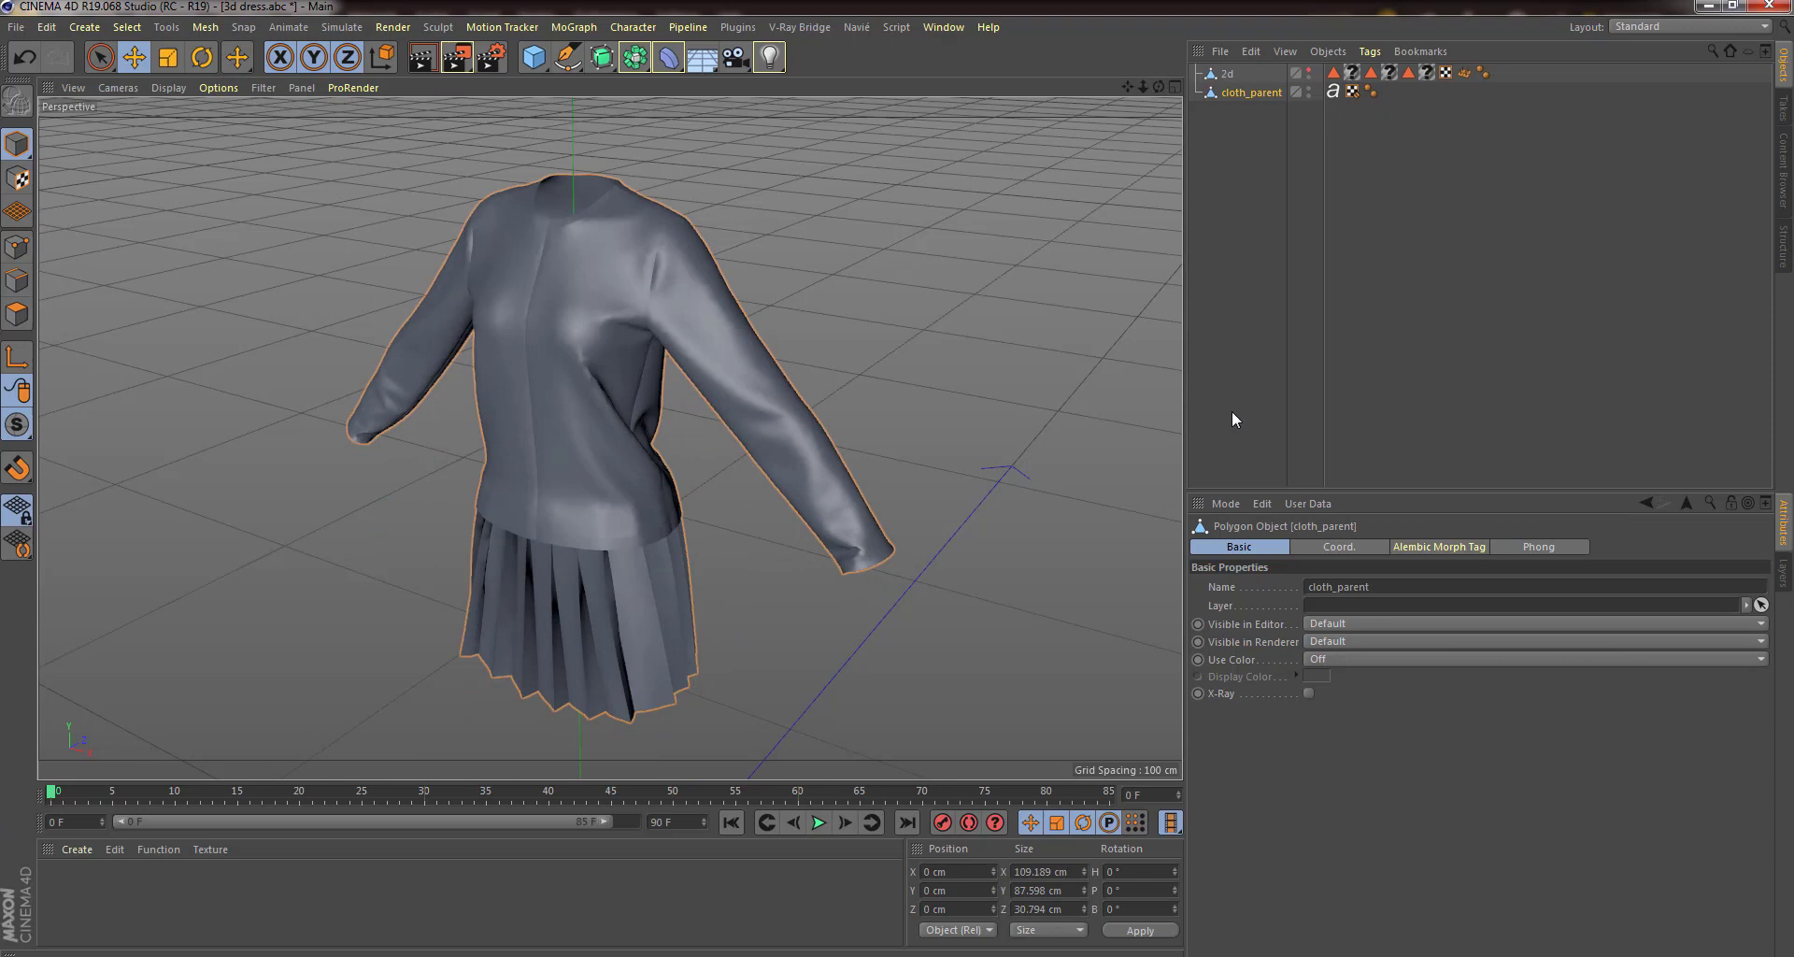
# Add a Pose Morph tag to the cloth_parent object and enable Points mixing on it.
pyautogui.rightClick(1246, 91)
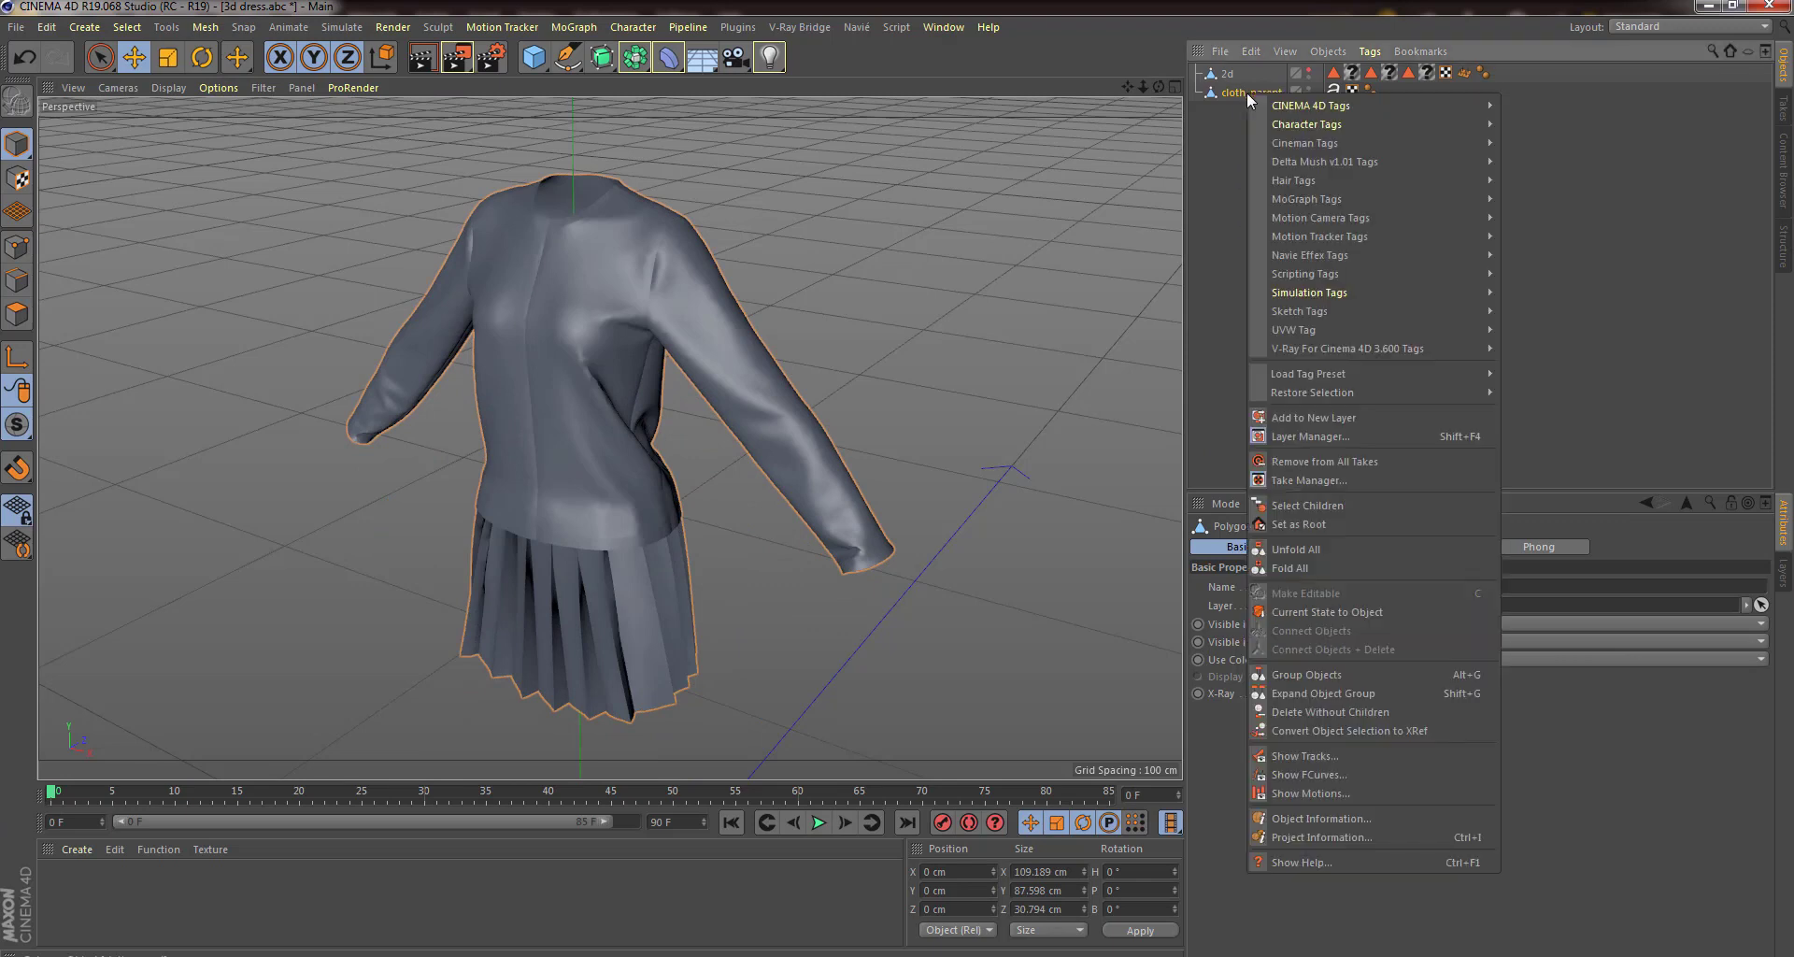
pyautogui.moveTo(1317, 124)
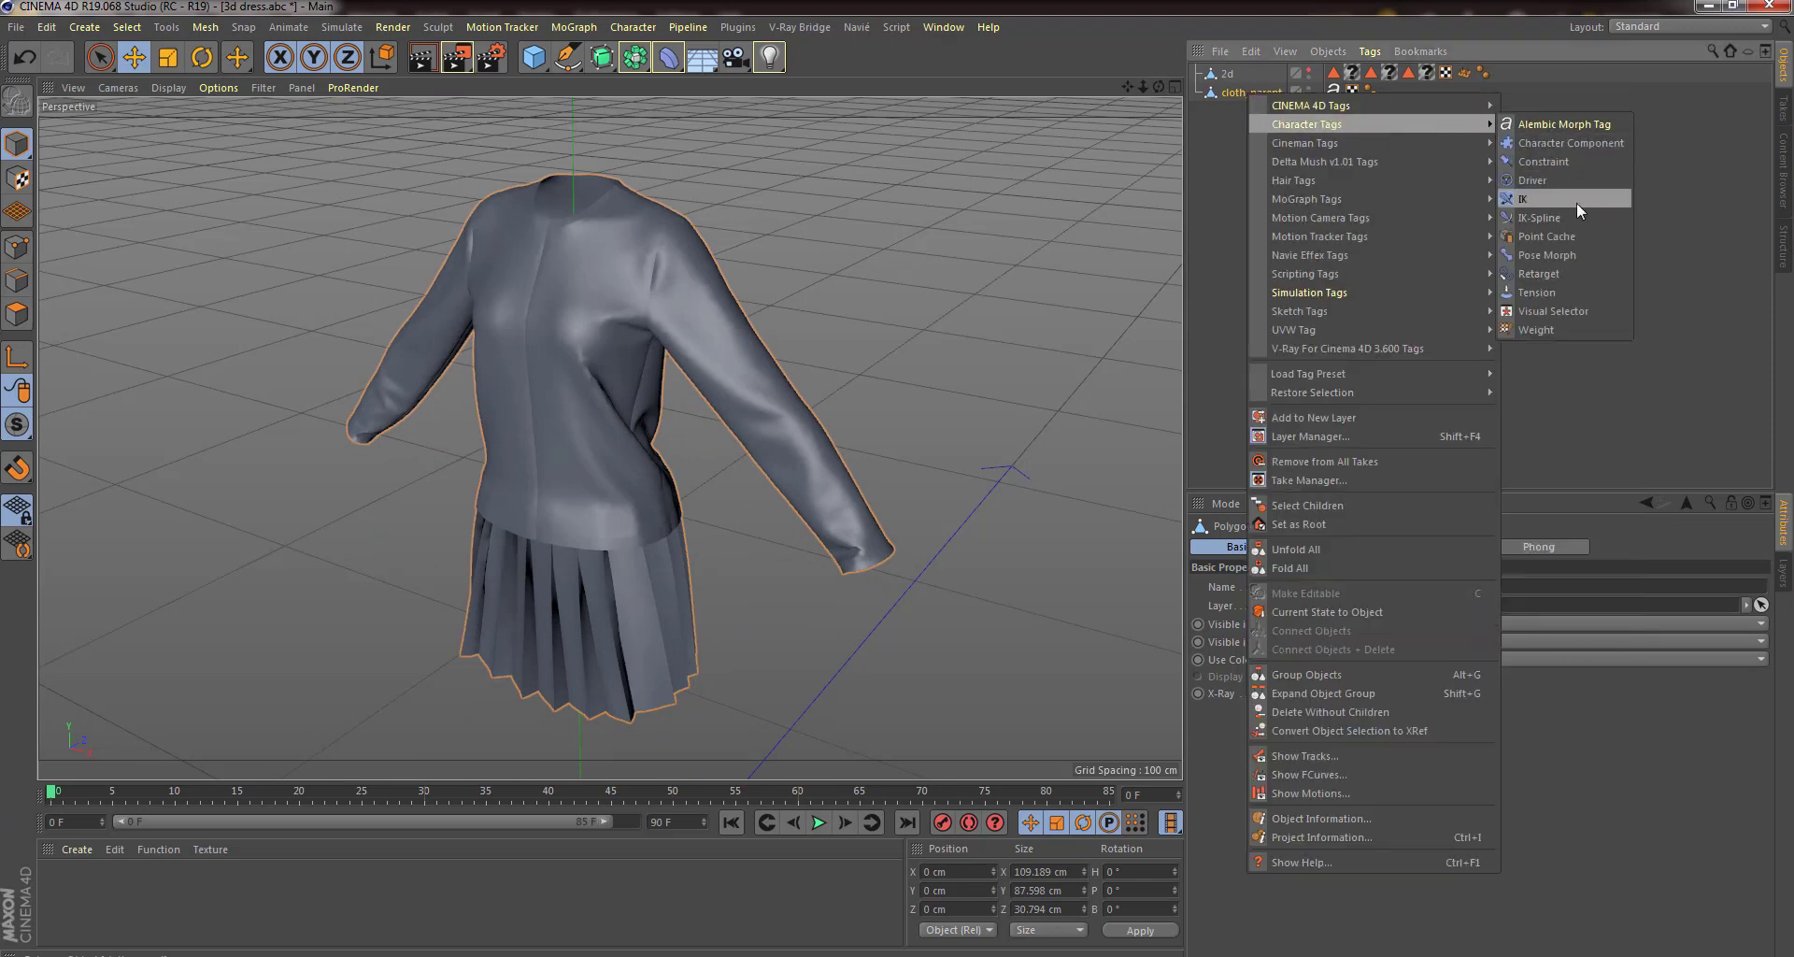
pyautogui.click(1575, 259)
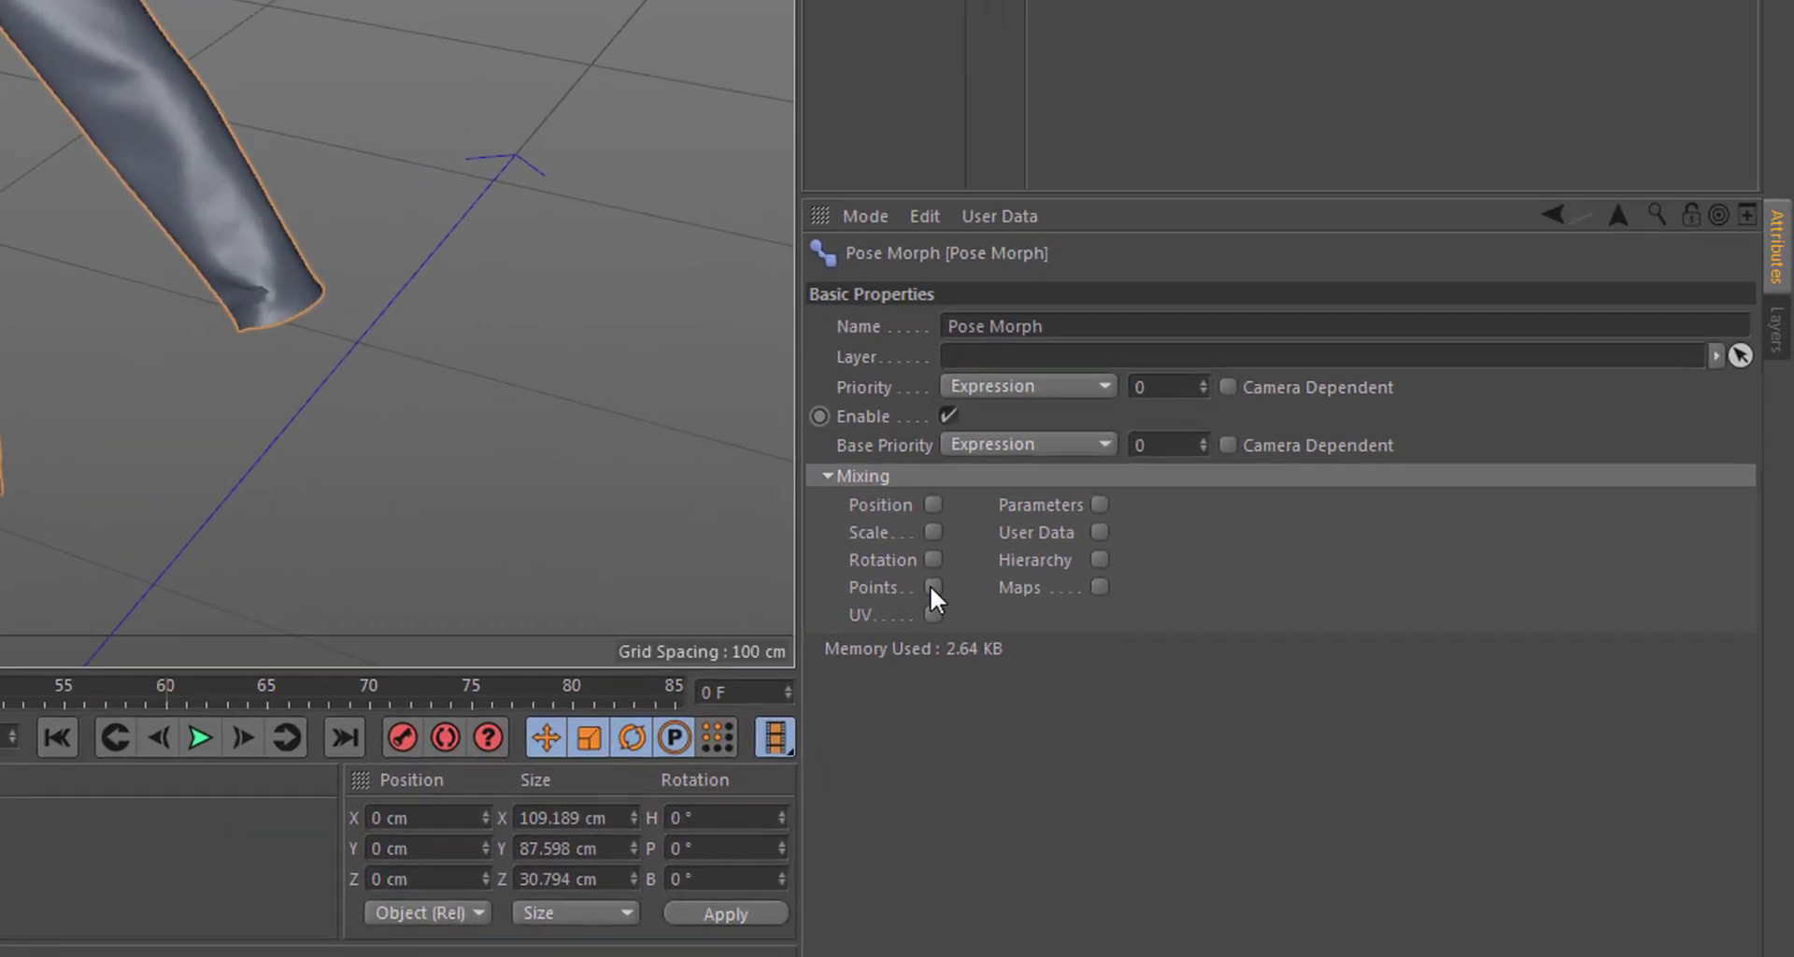
pyautogui.click(1267, 730)
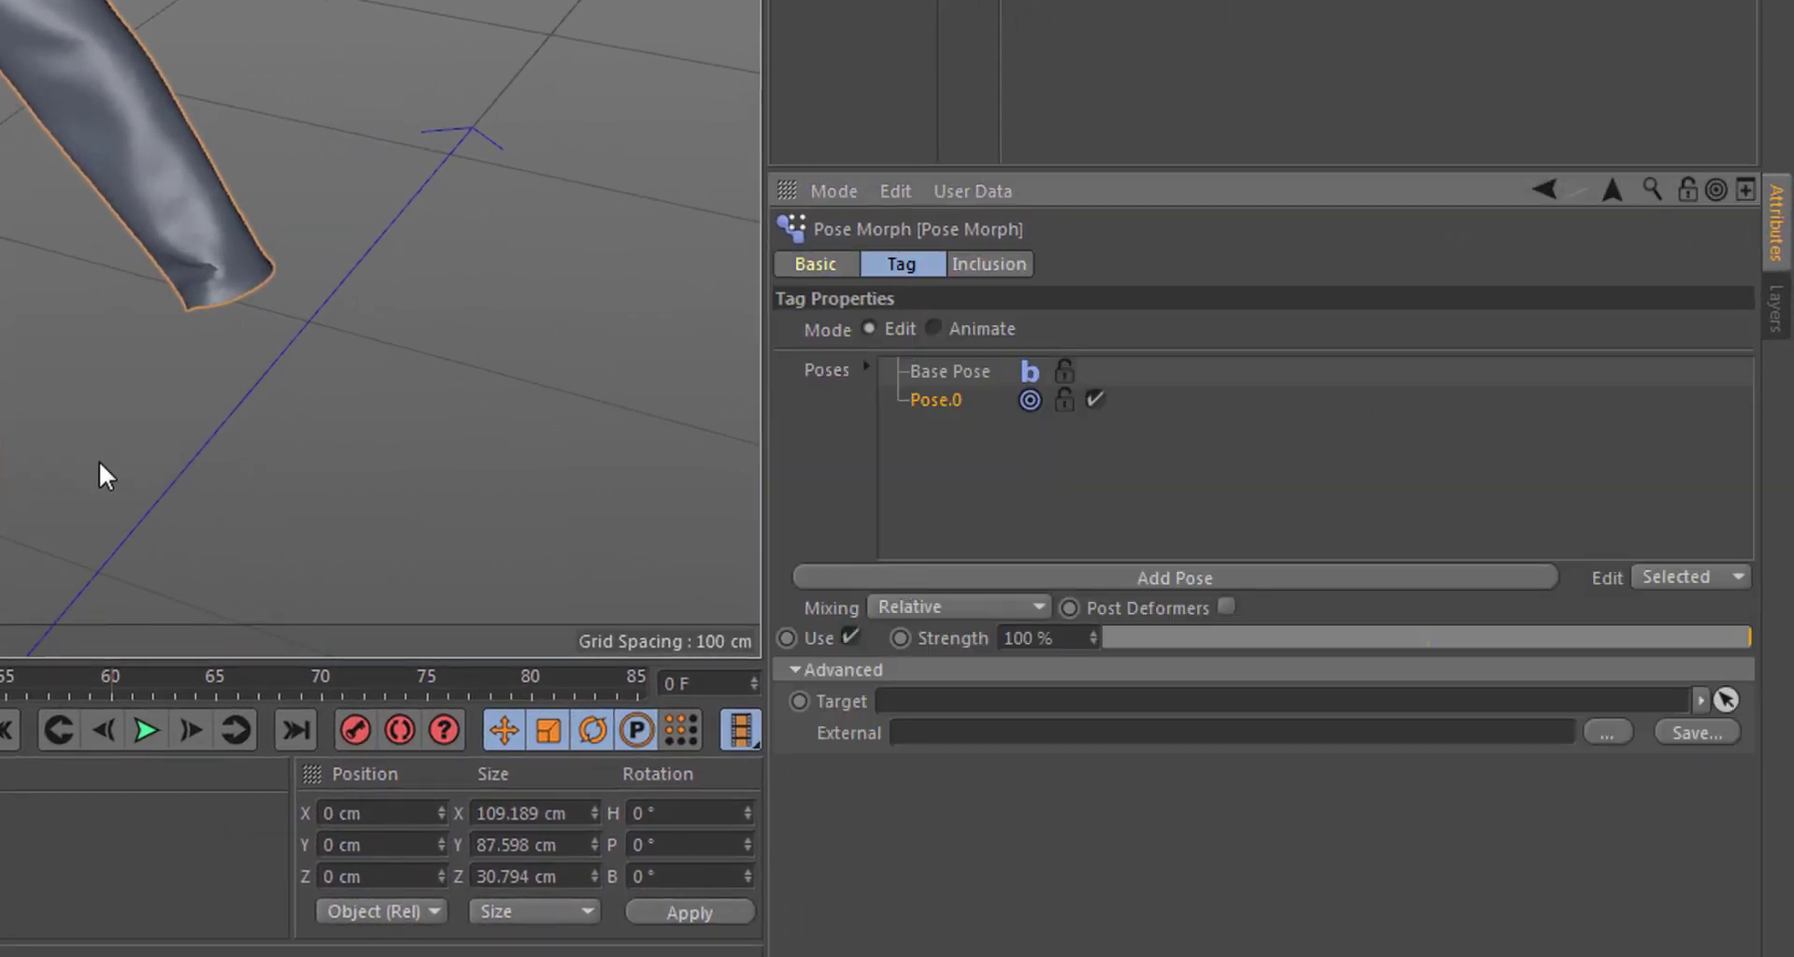
# Set the 2d object as the target of Pose.0 and lower the pose strength to 0%.
pyautogui.click(795, 669)
pyautogui.click(795, 670)
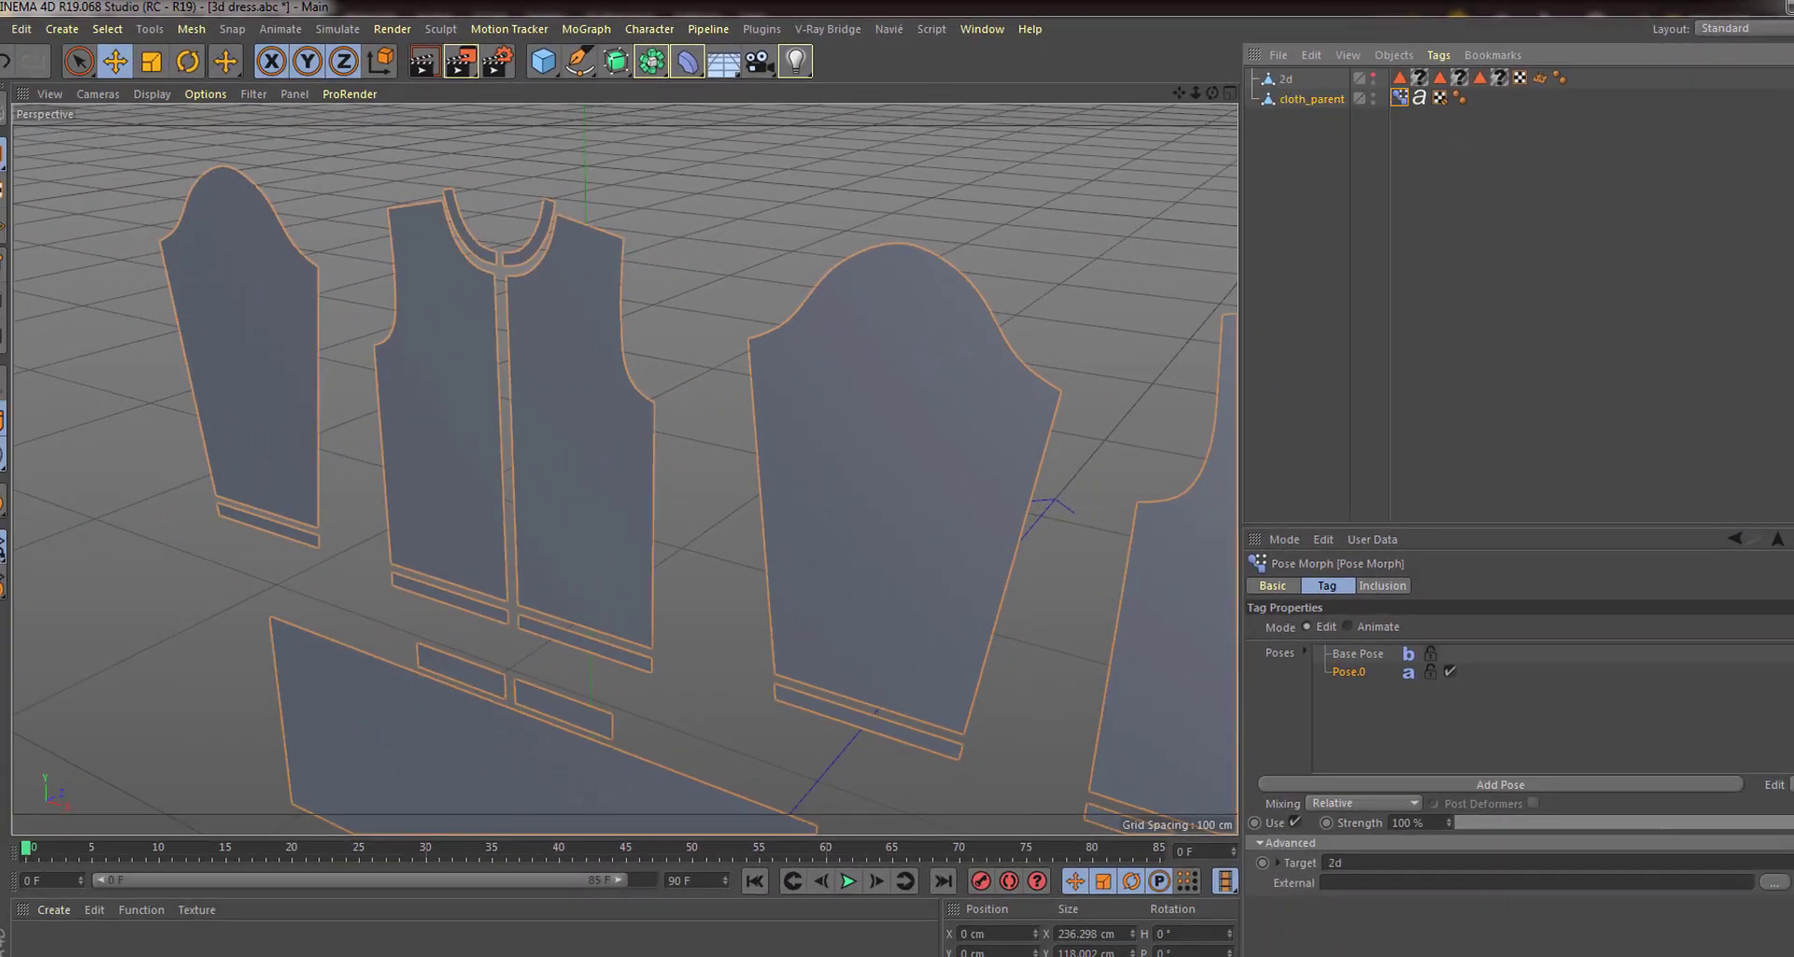
pyautogui.moveTo(1588, 822); pyautogui.dragTo(1673, 822)
pyautogui.moveTo(1775, 787); pyautogui.dragTo(1414, 804)
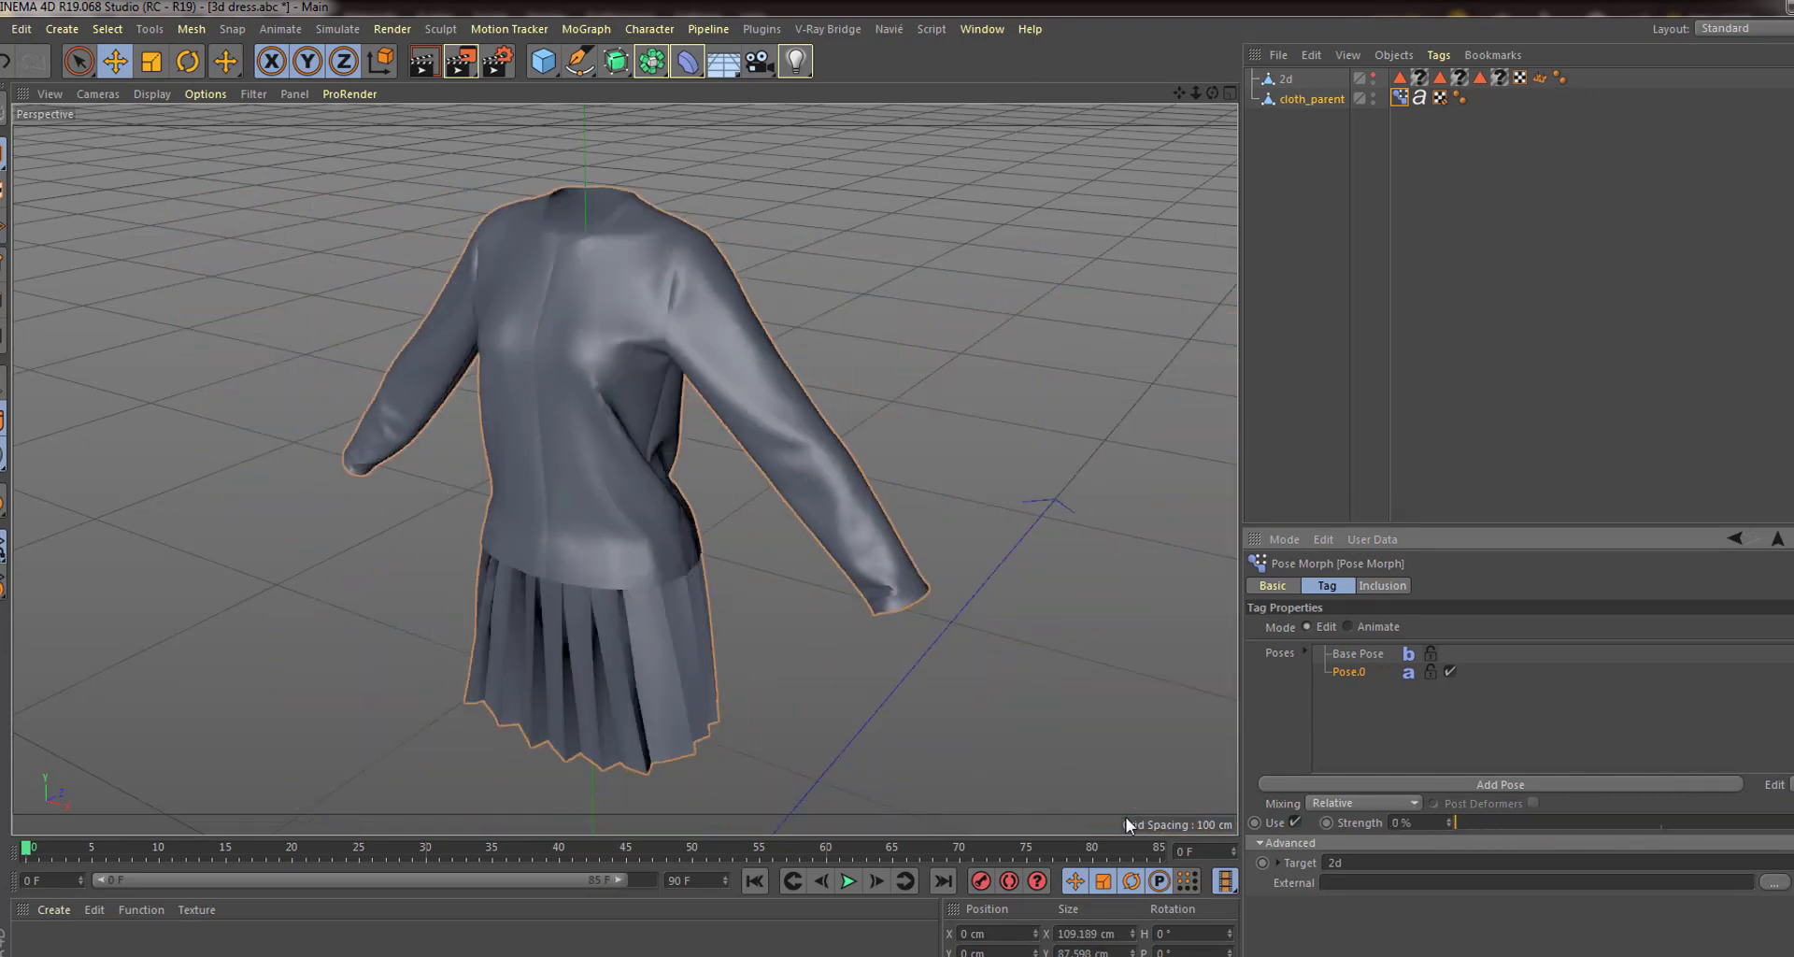
# Switch the Pose Morph tag to Animate mode, play the morphing garment's timeline, and return to frame 0.
pyautogui.click(1348, 624)
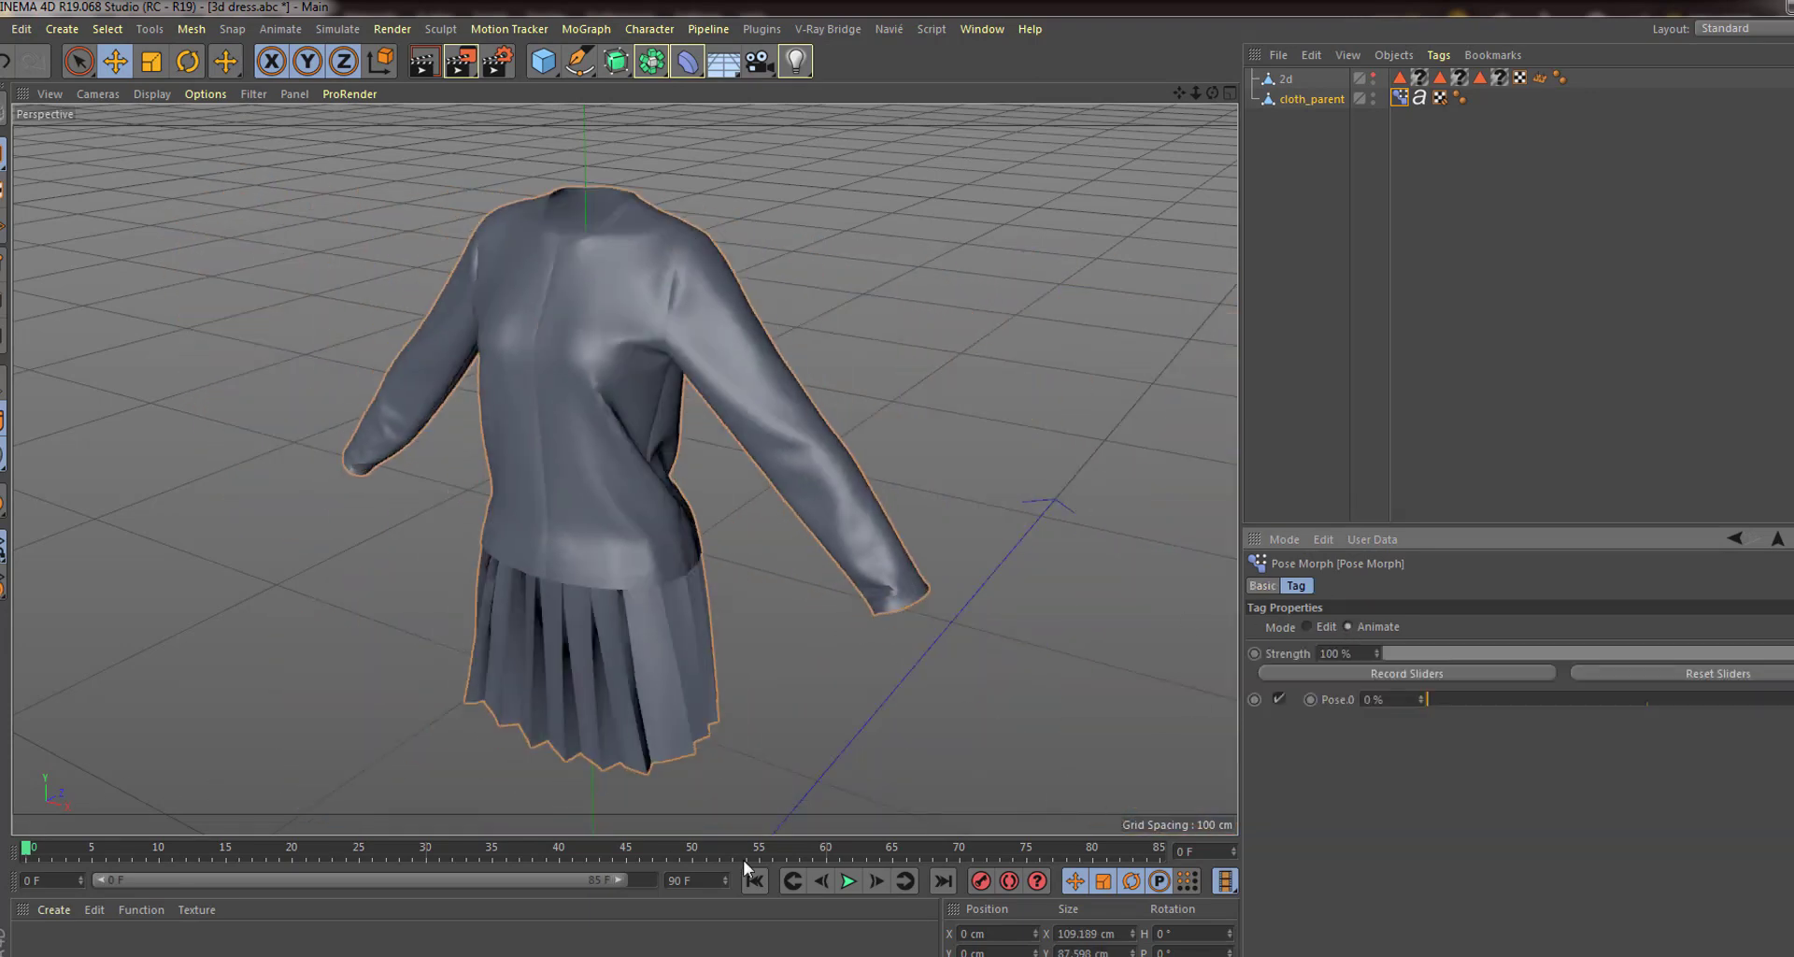
pyautogui.click(846, 881)
pyautogui.click(846, 881)
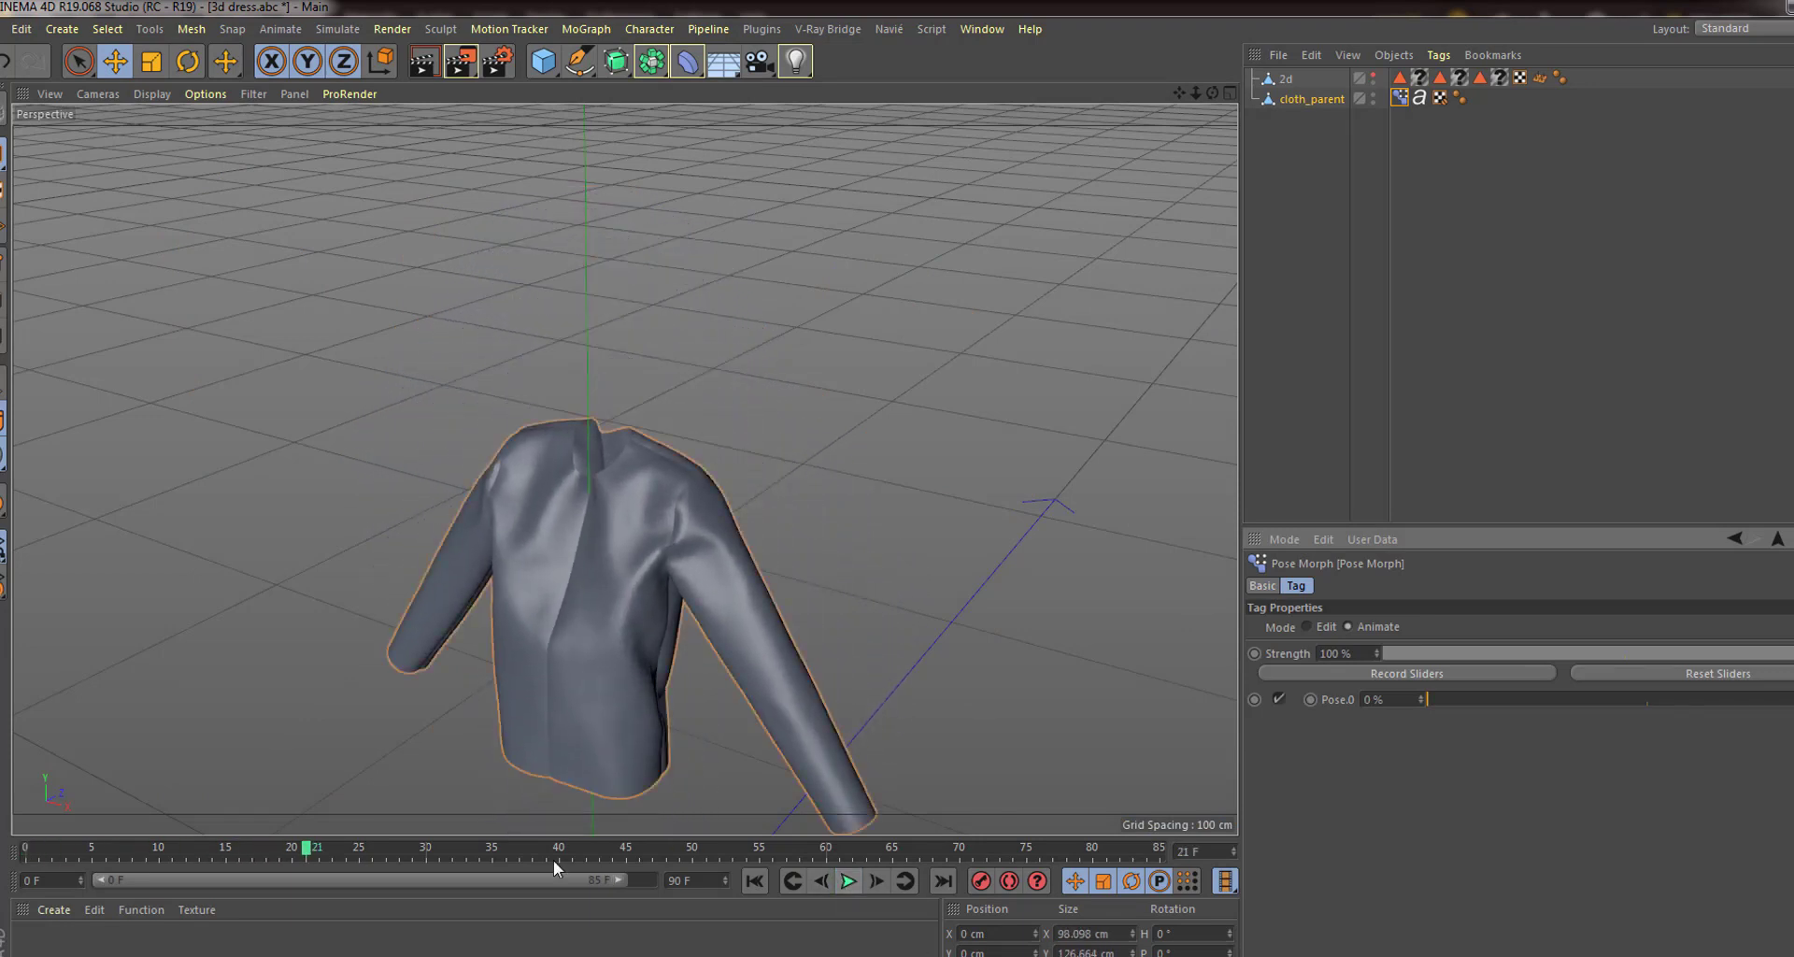
pyautogui.moveTo(315, 848); pyautogui.dragTo(28, 847)
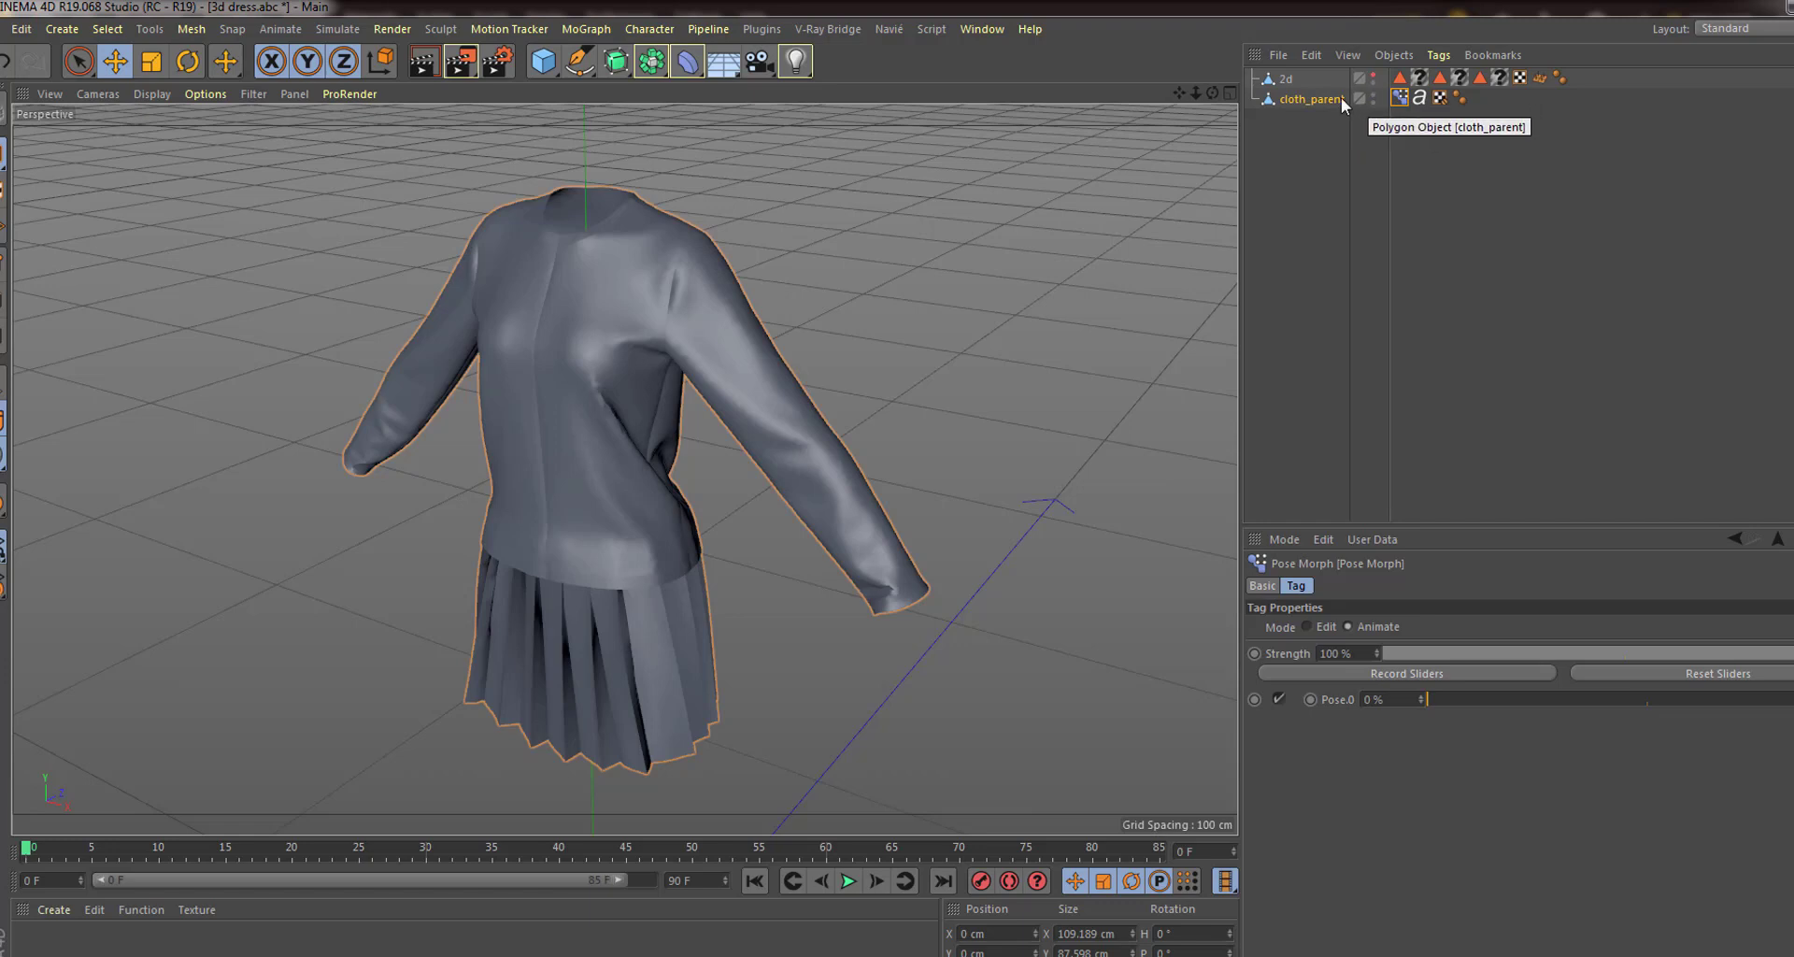
# Try clearing the 2d target from Pose.0, undo the clearing, and put the Pose Morph tag back in Animate mode.
pyautogui.click(1287, 79)
pyautogui.click(1399, 97)
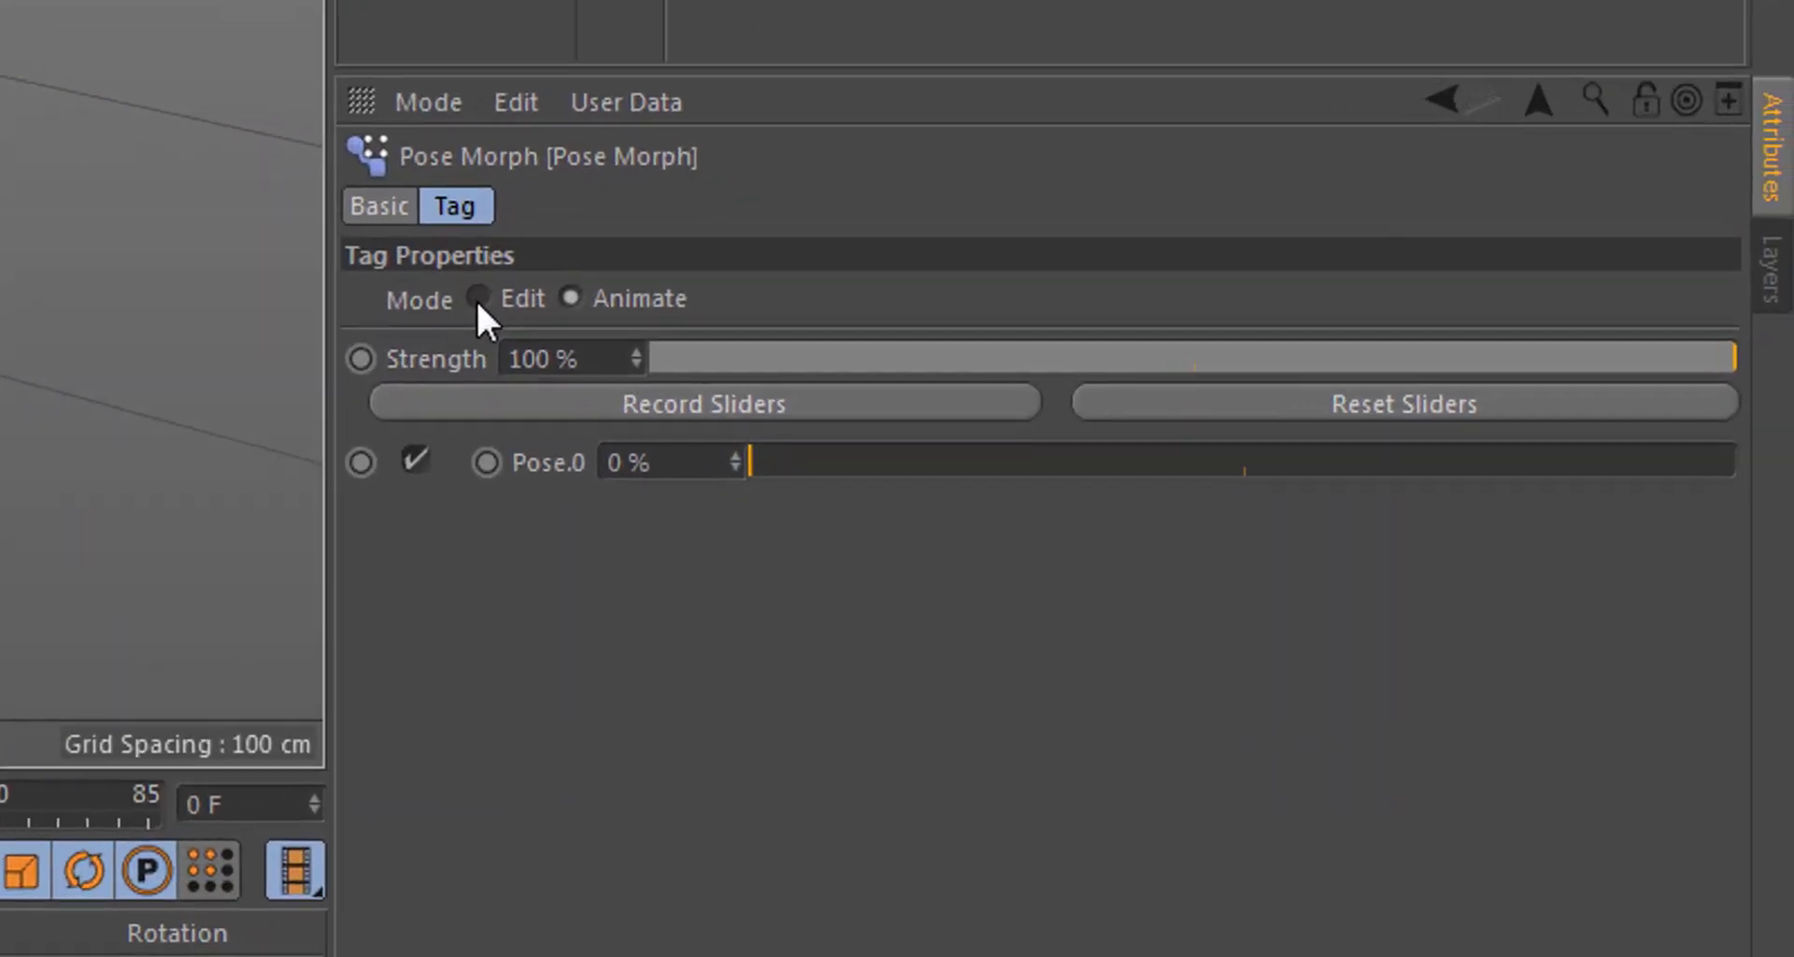
pyautogui.click(1306, 627)
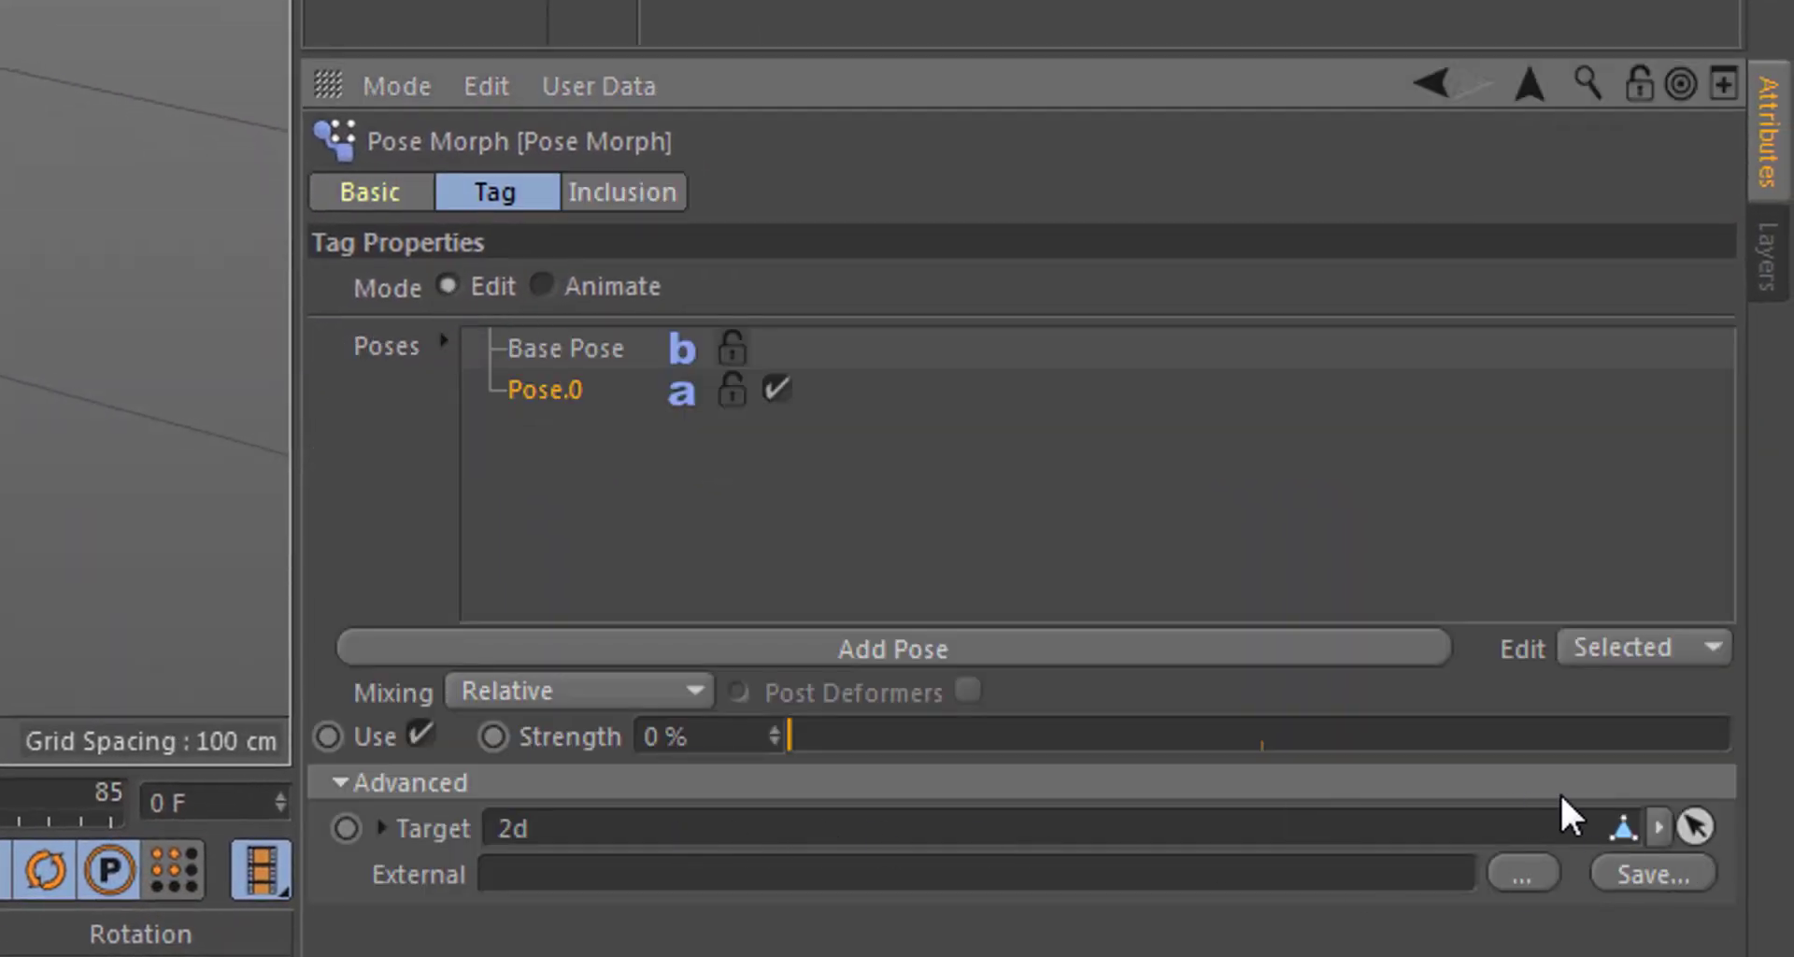
pyautogui.click(1659, 824)
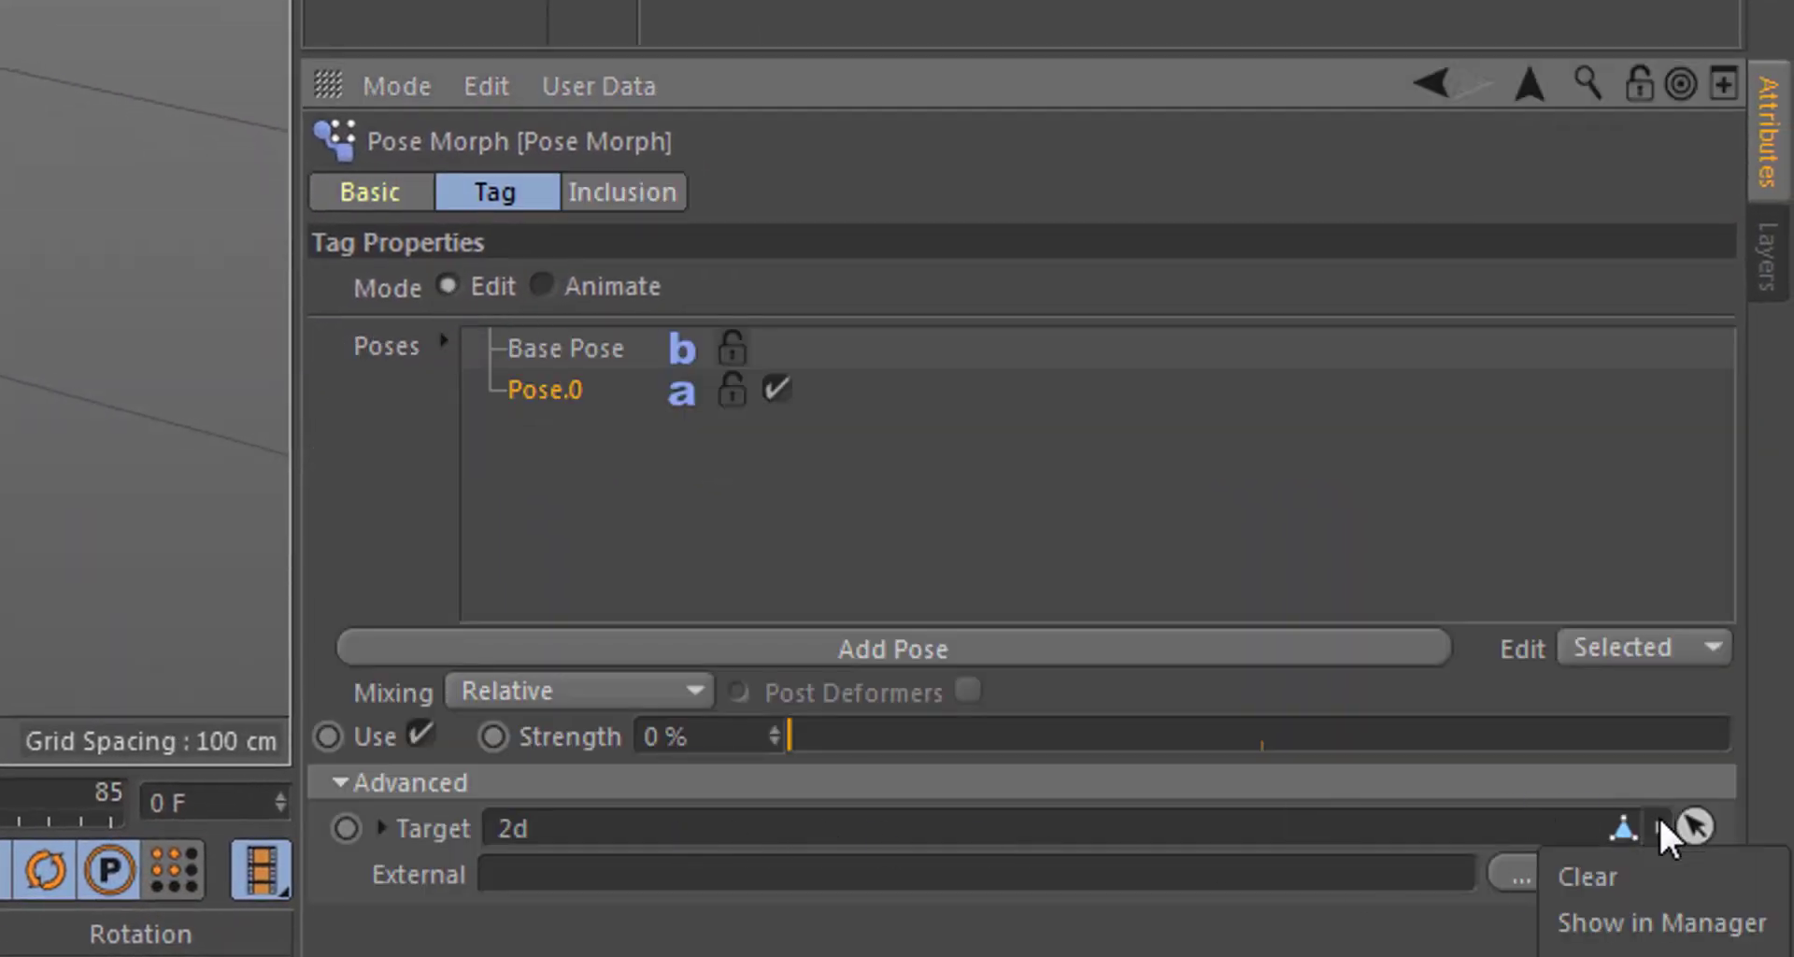
pyautogui.click(1615, 877)
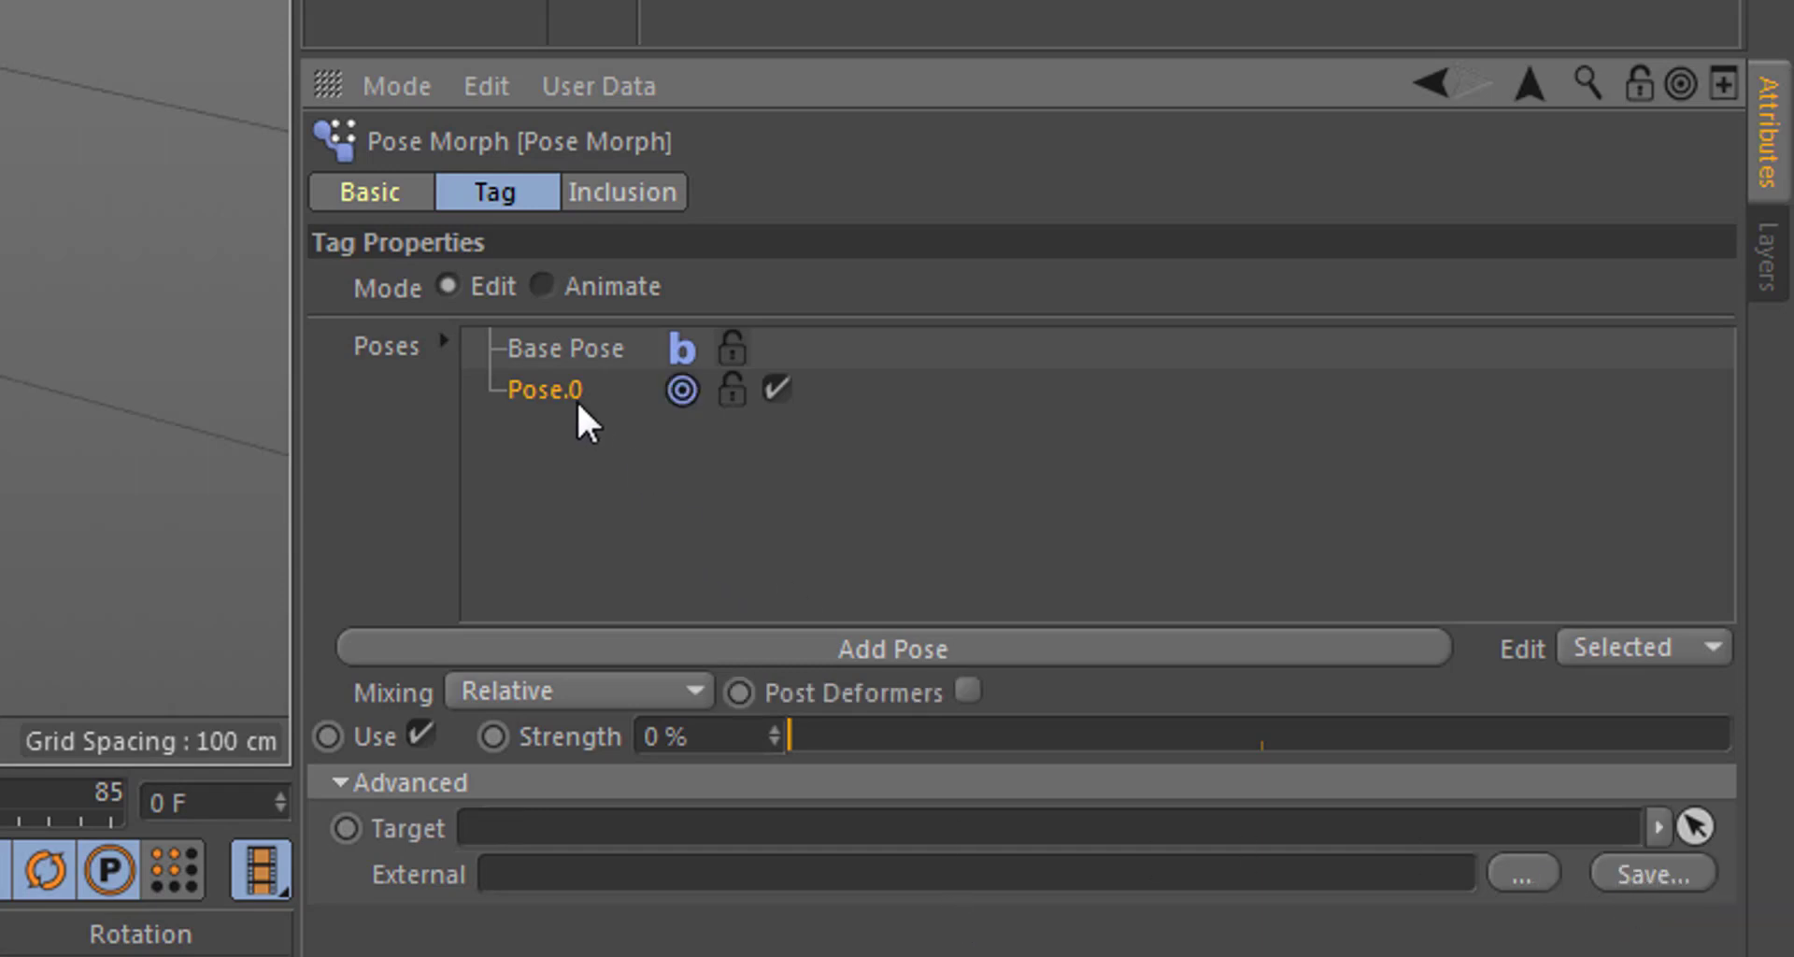
pyautogui.moveTo(822, 736); pyautogui.dragTo(208, 727)
pyautogui.hotkey('ctrl', 'z')
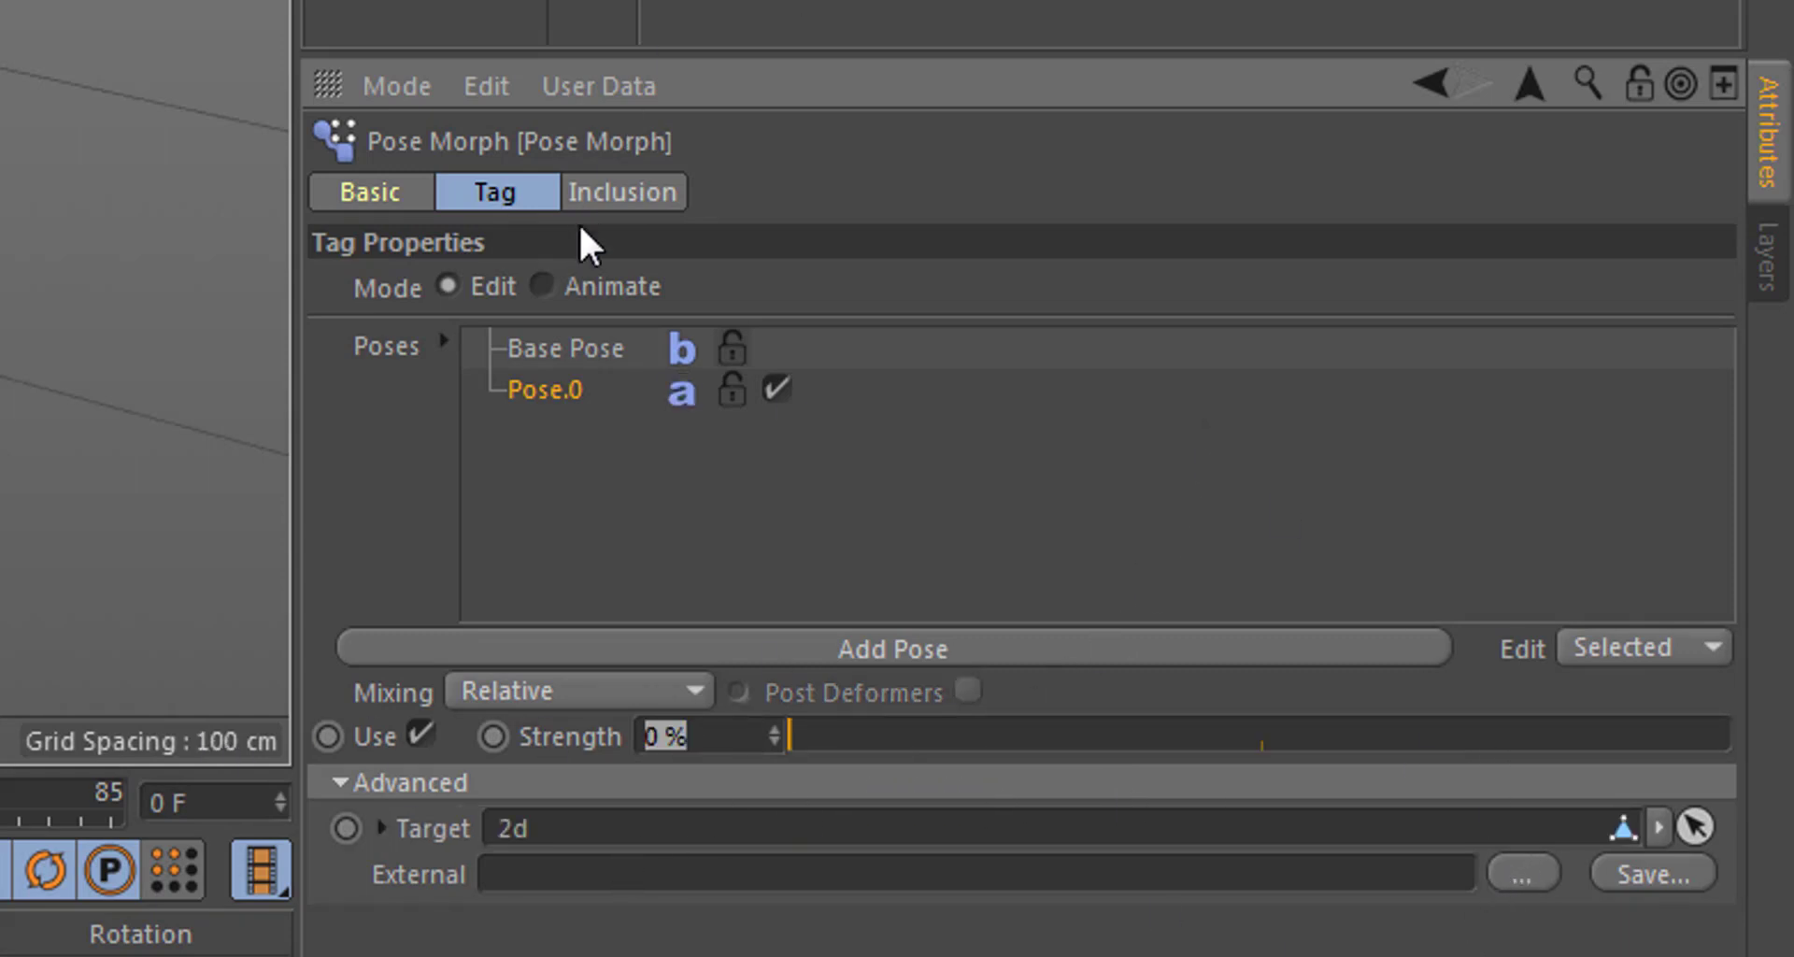
pyautogui.click(541, 286)
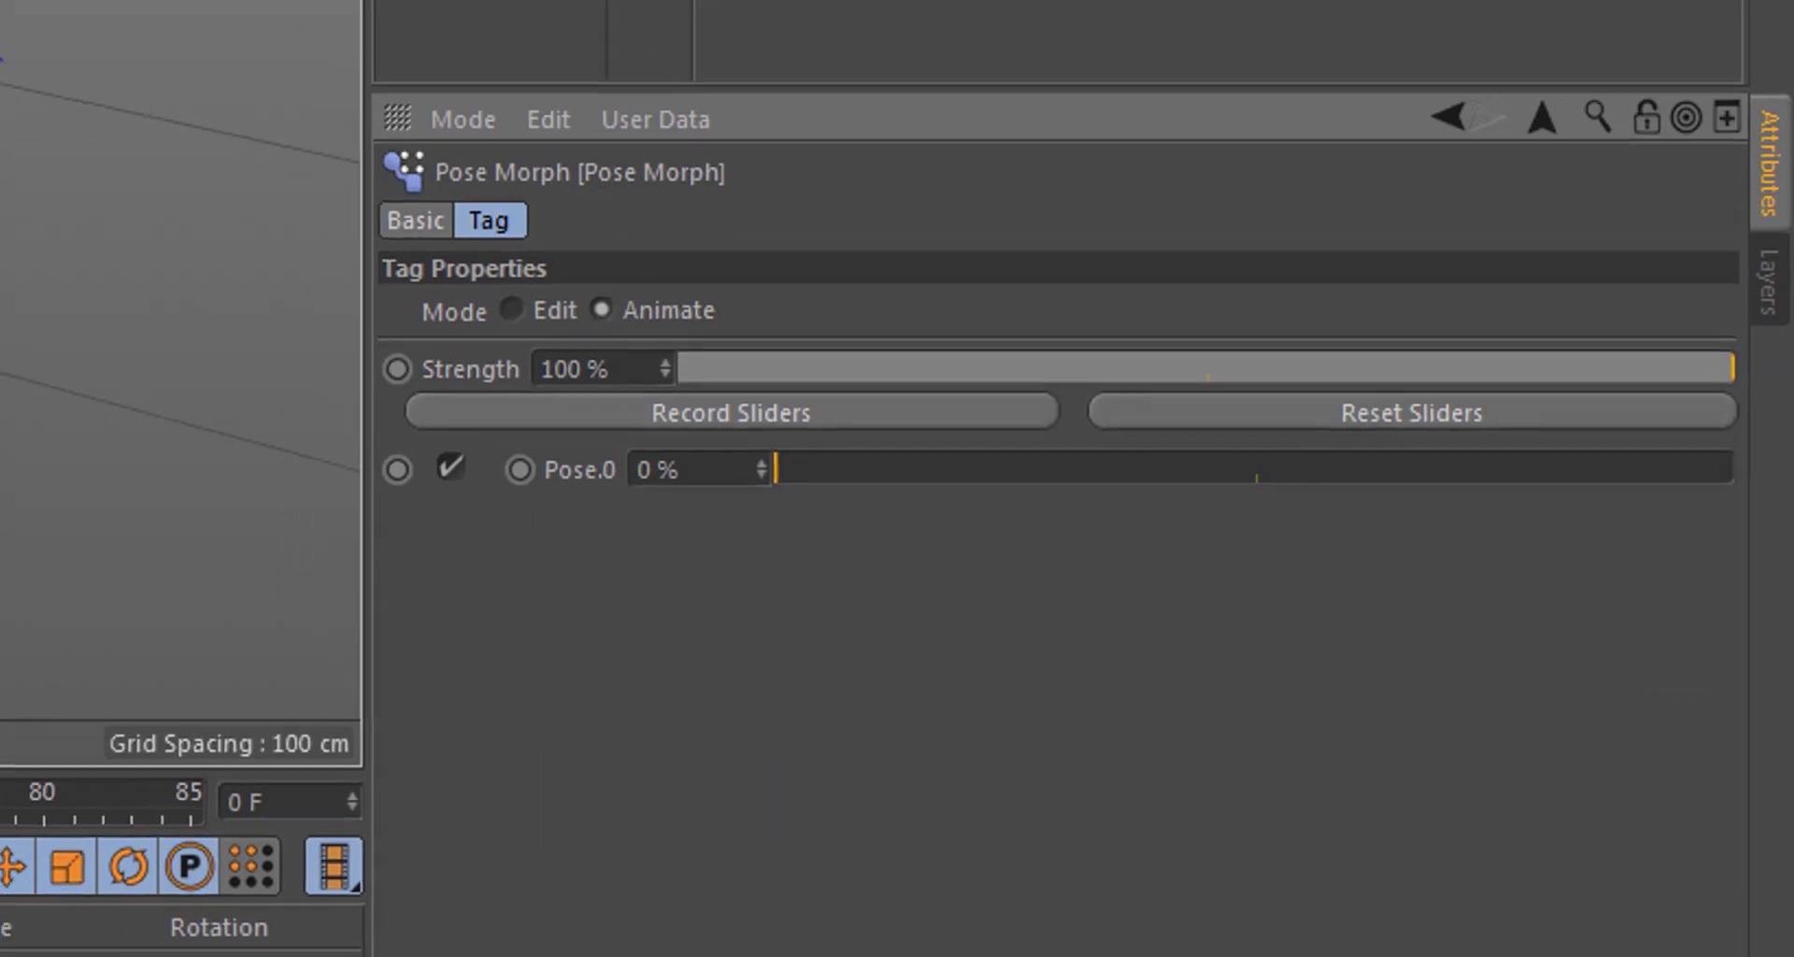
# Send the flat 2d object to ZBrush with the user script for the transfer.
pyautogui.click(1221, 272)
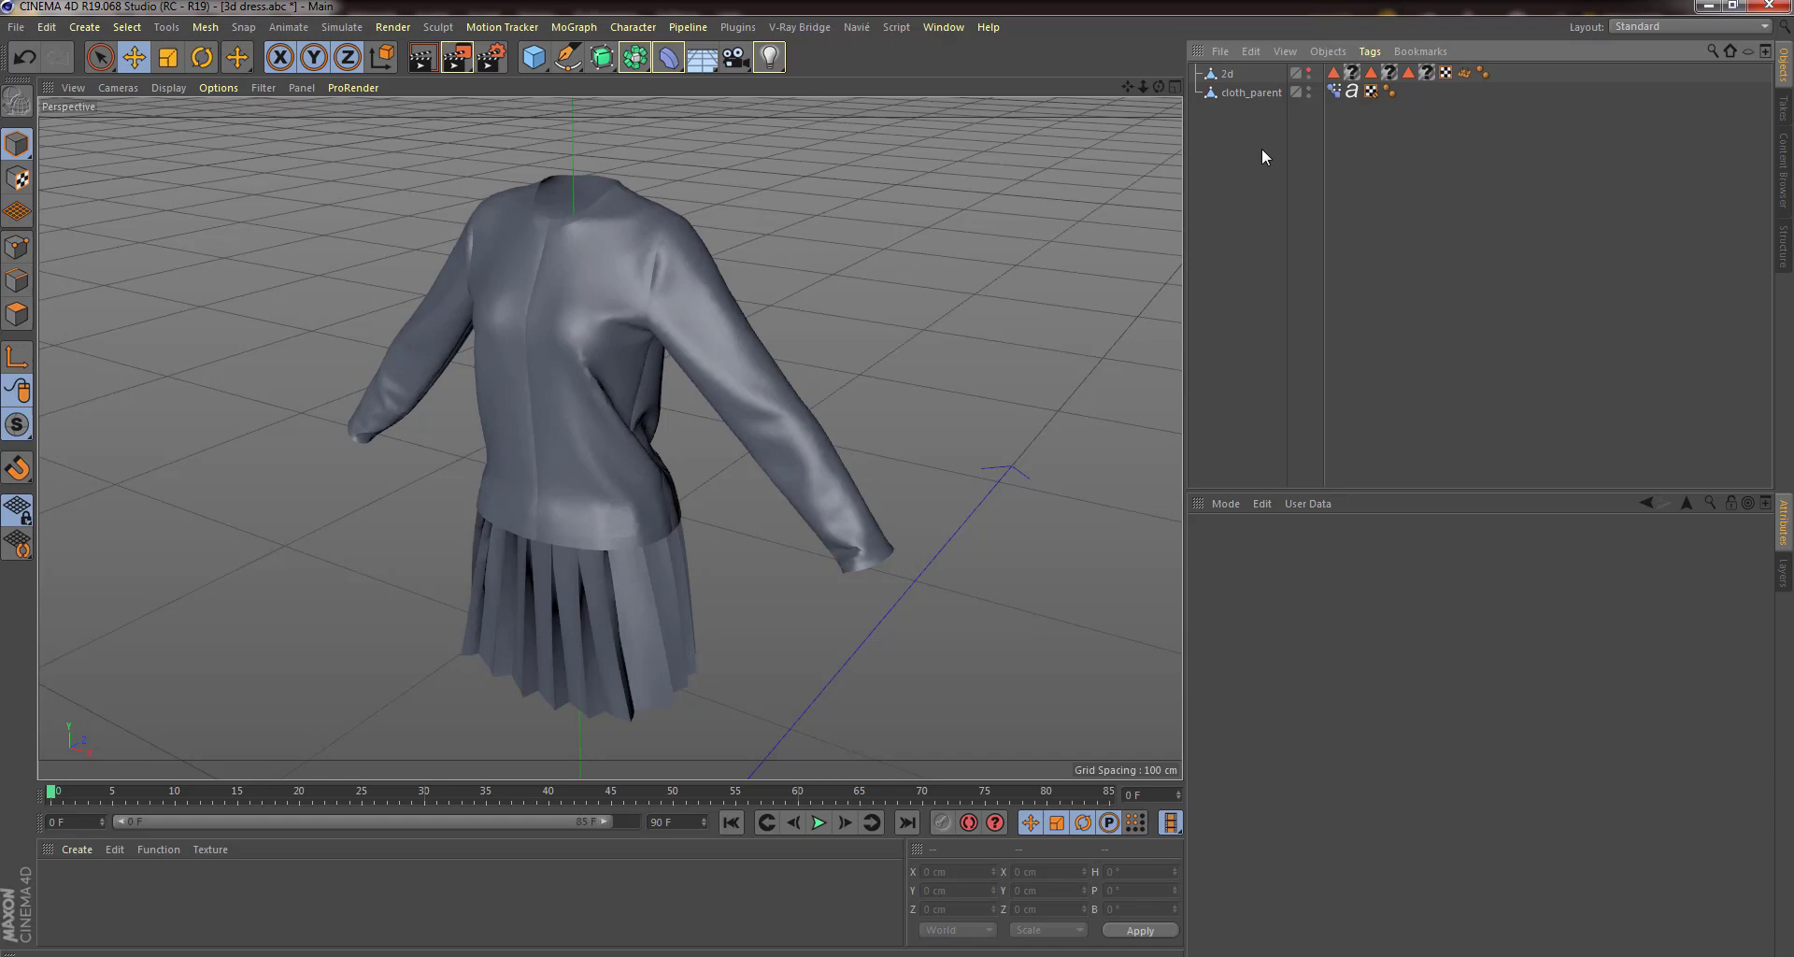
pyautogui.click(1229, 75)
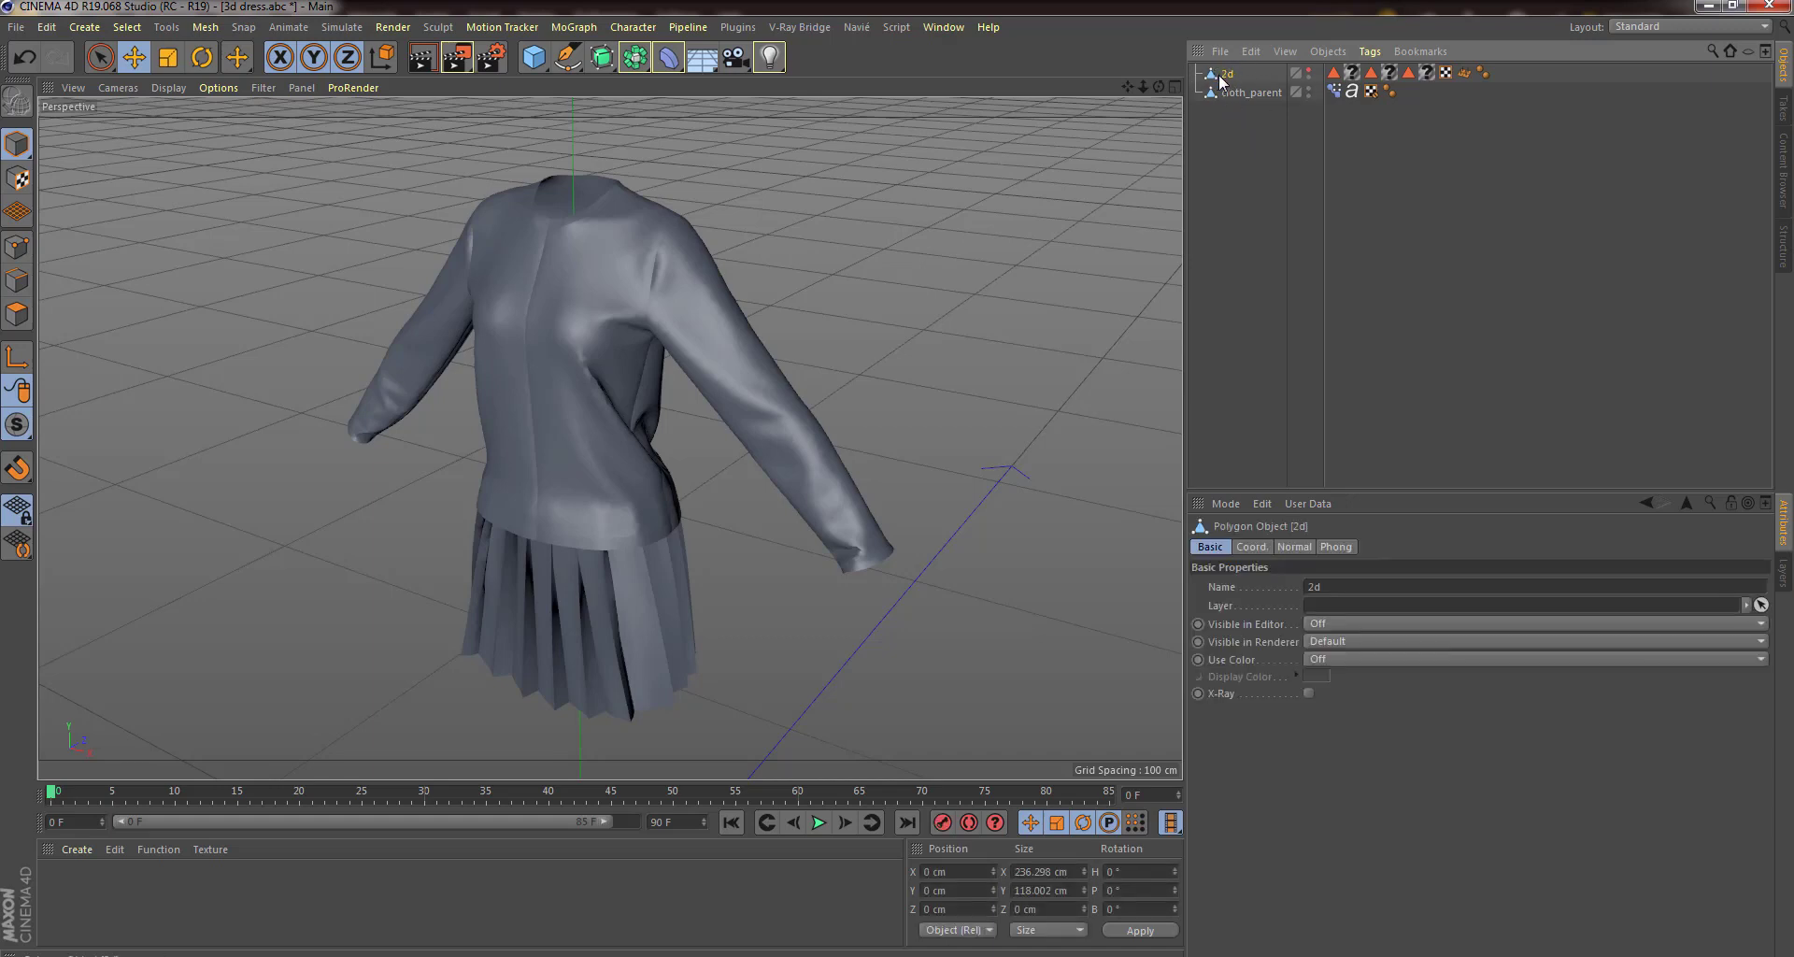
pyautogui.click(936, 28)
pyautogui.moveTo(896, 27)
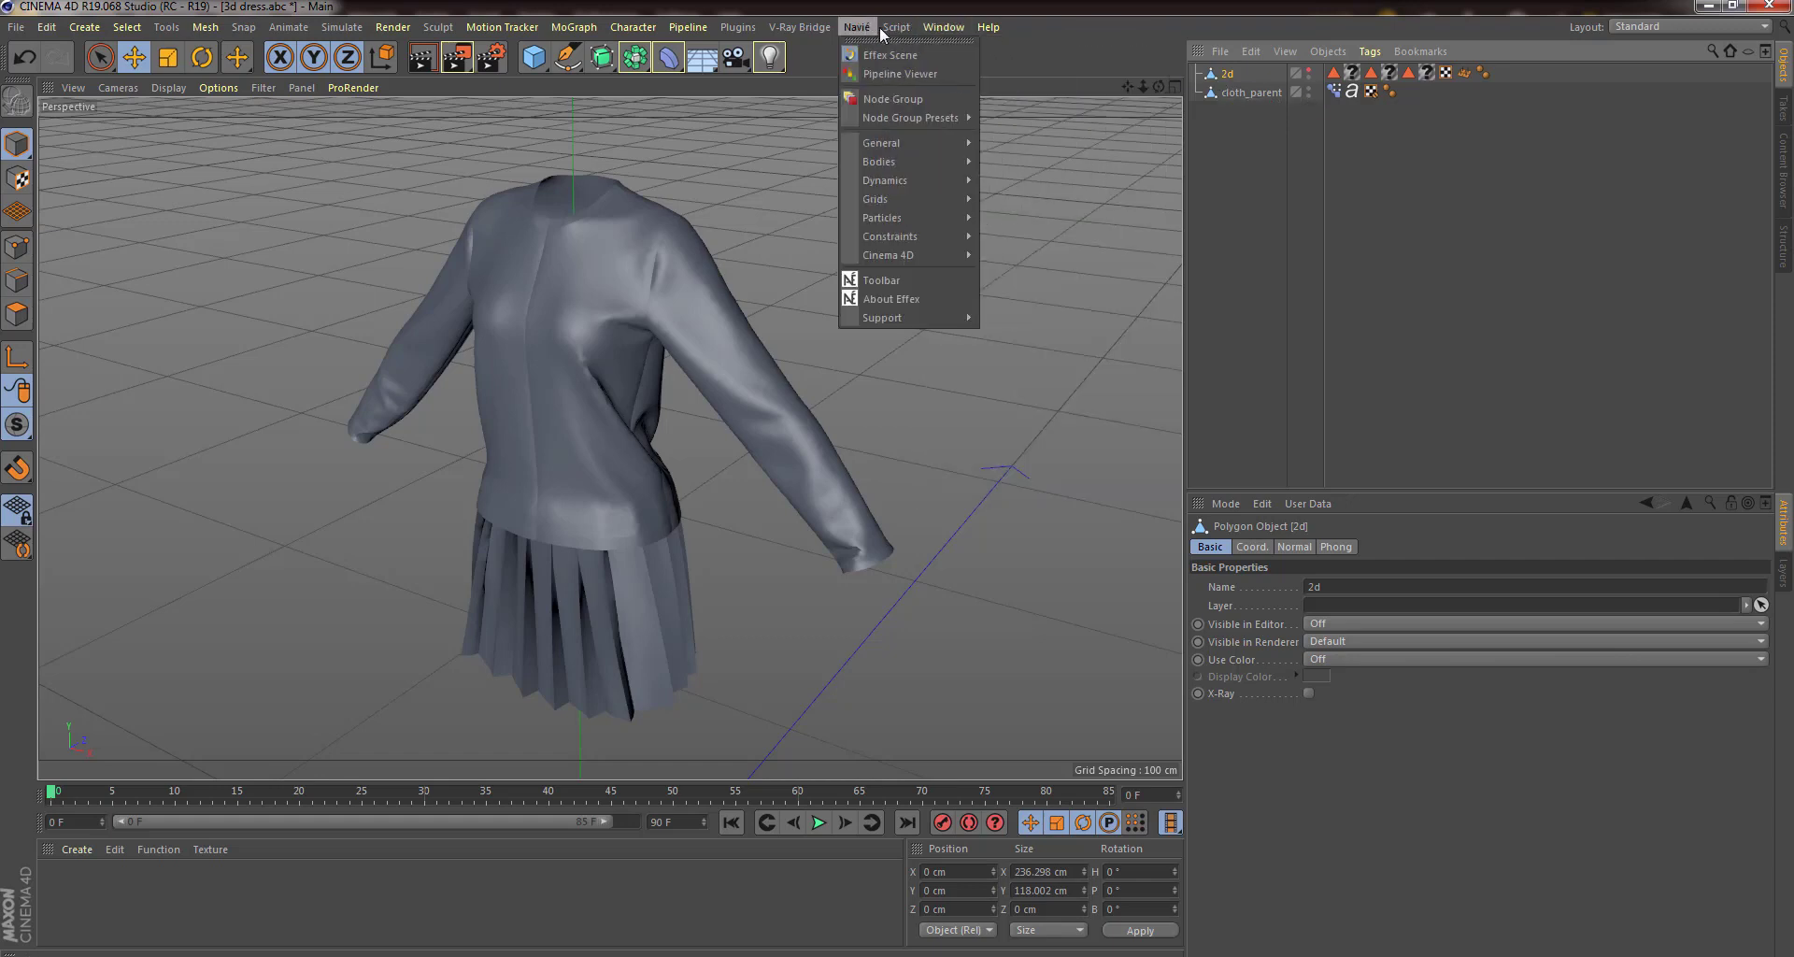
pyautogui.moveTo(925, 55)
pyautogui.click(1153, 140)
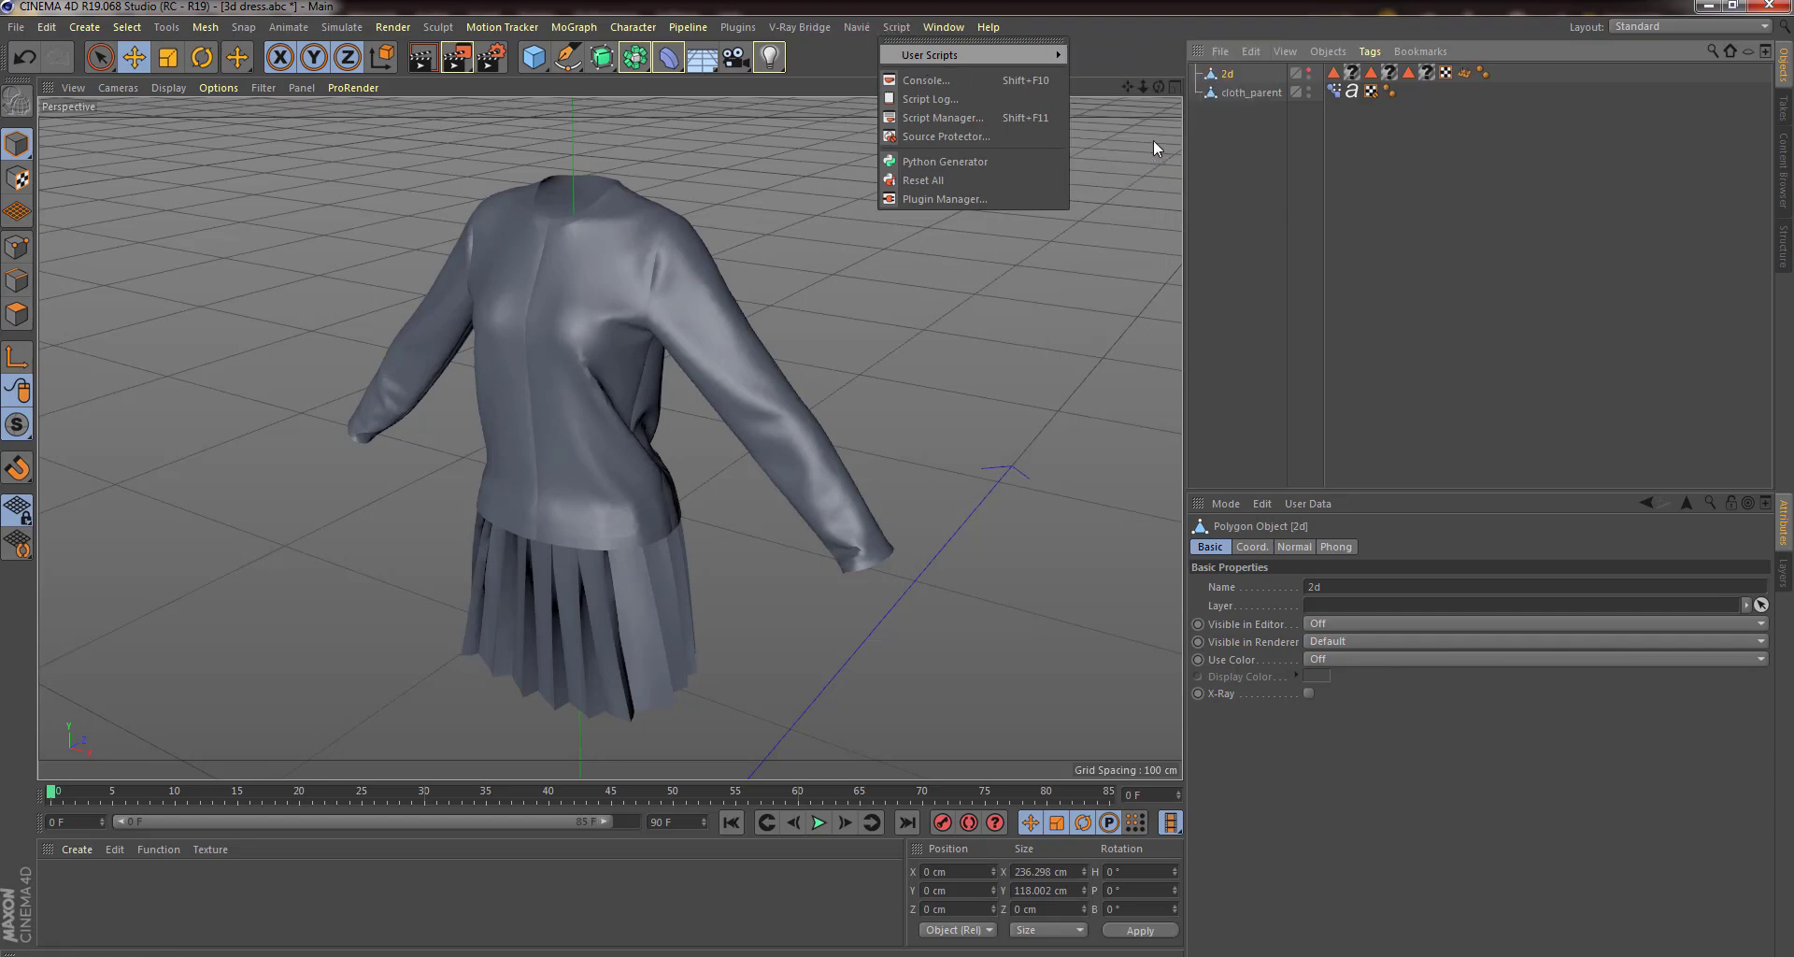
pyautogui.click(895, 573)
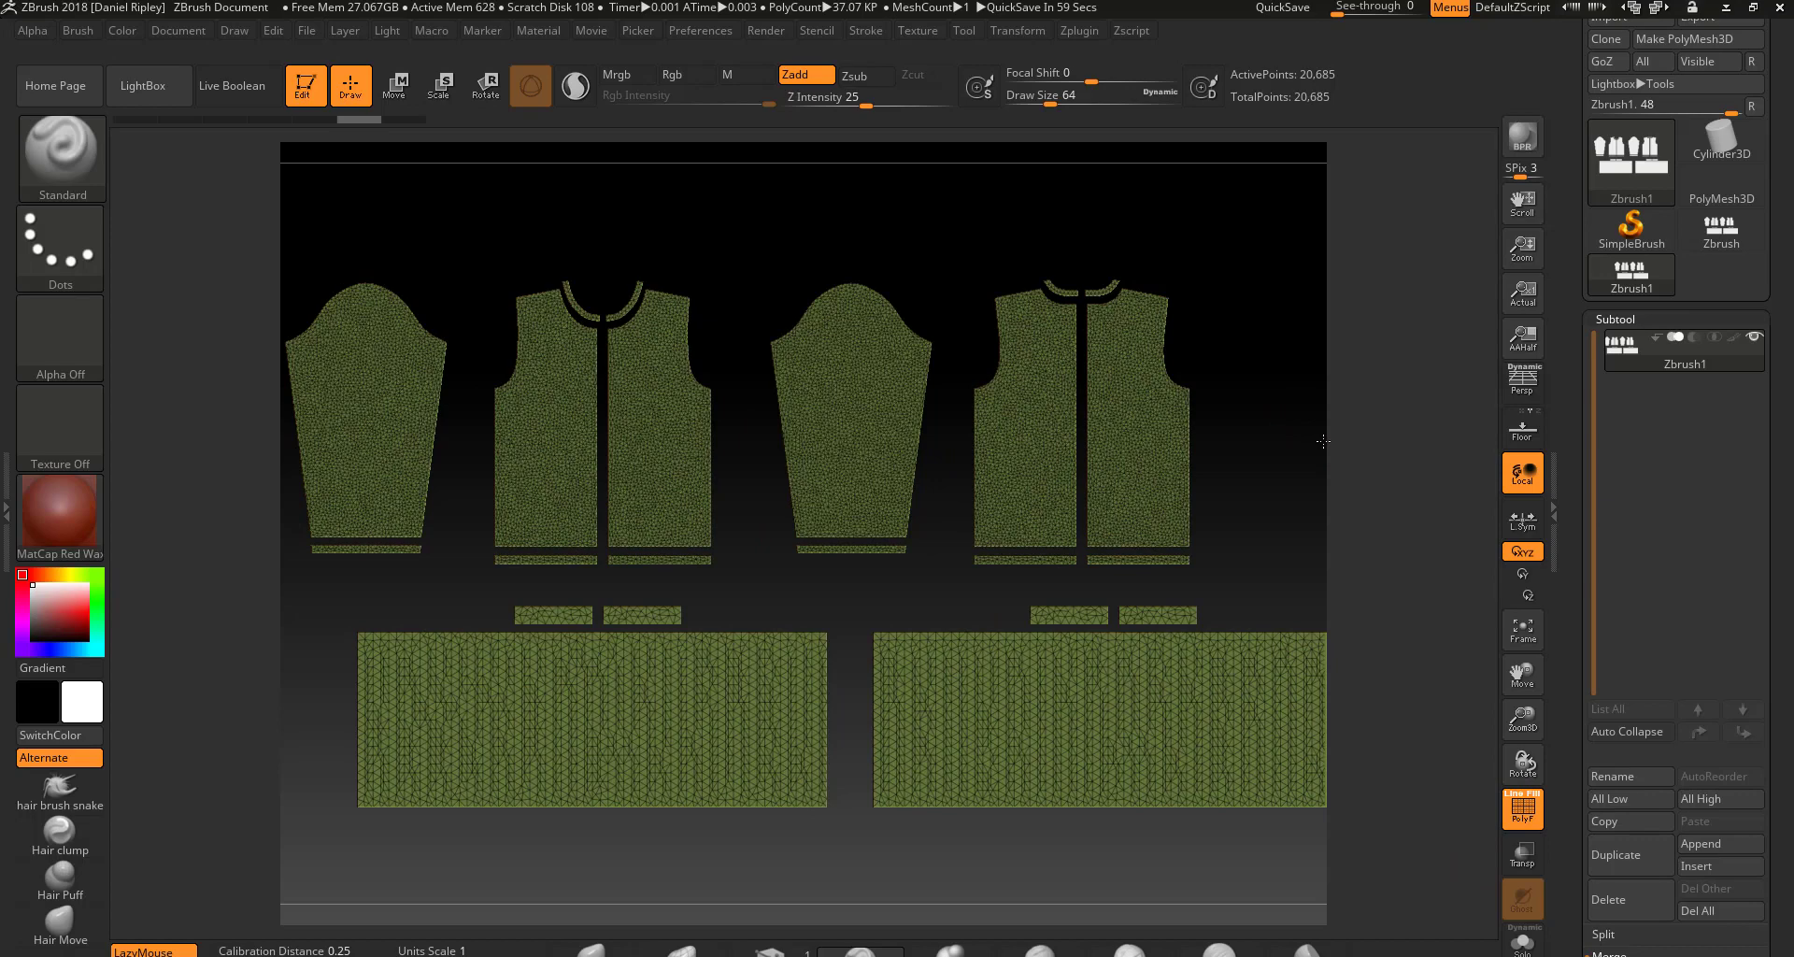
# Remesh the flat pattern pieces with ZRemesher using FreezeBorder and a target polygon count of 0.74673.
pyautogui.click(1615, 319)
pyautogui.click(1626, 341)
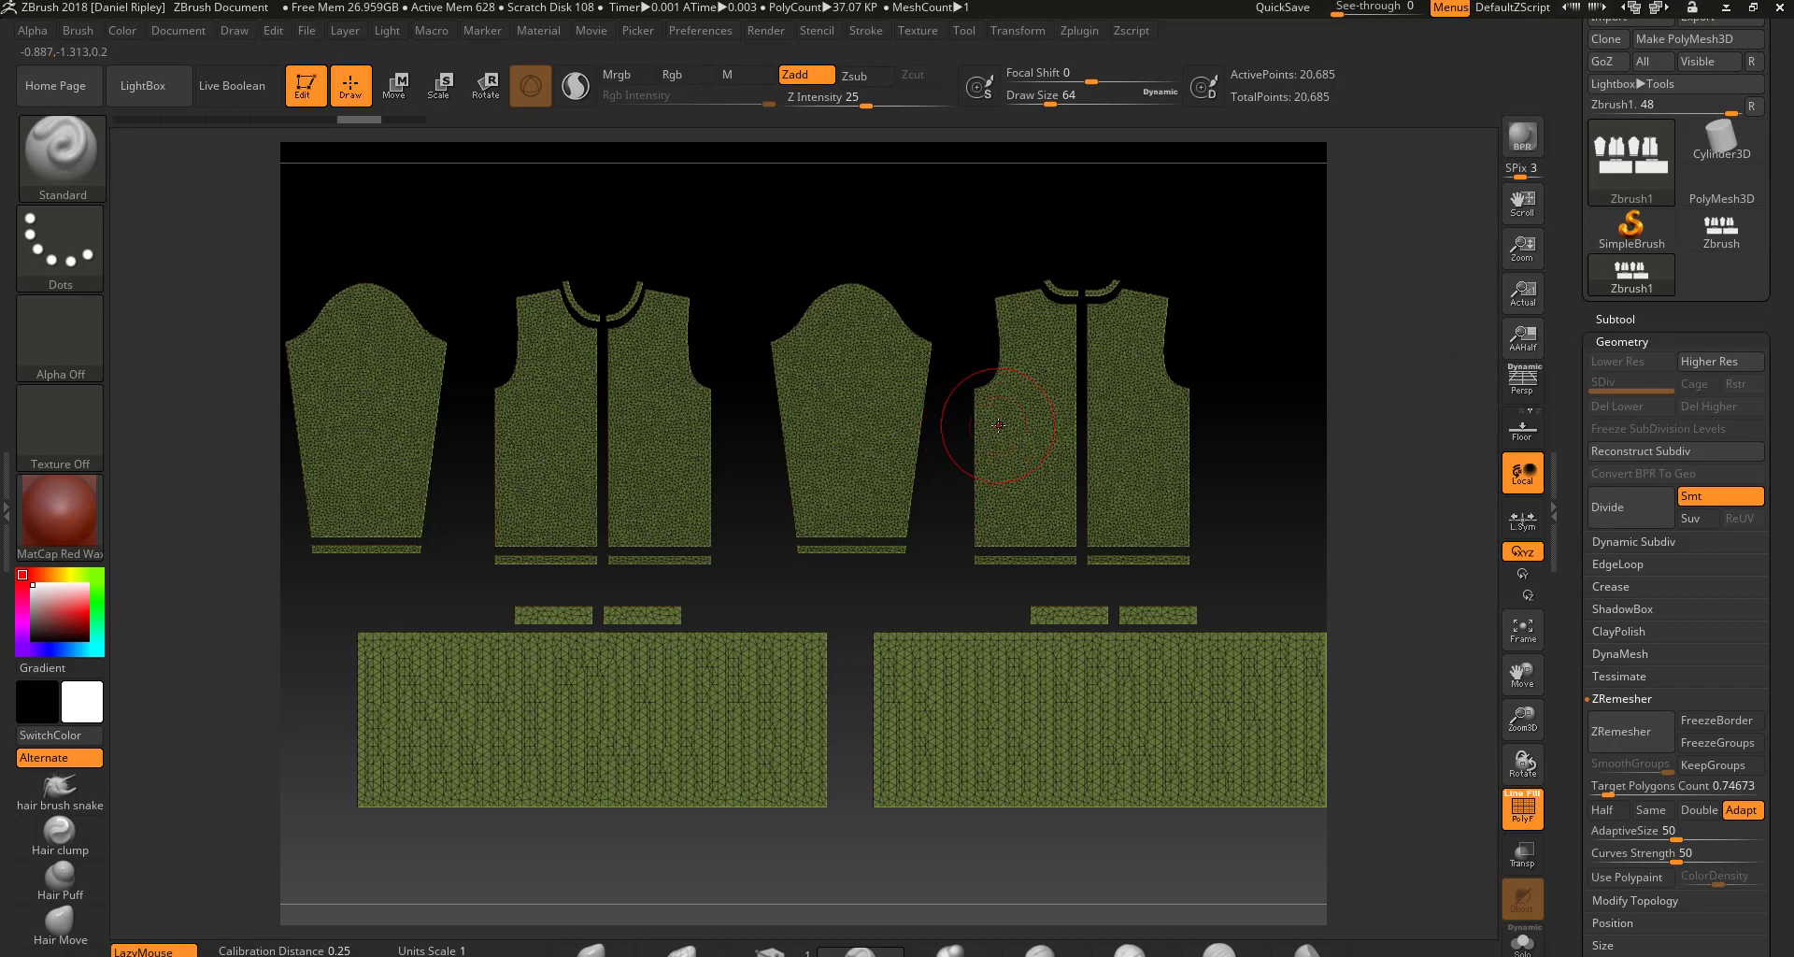
pyautogui.moveTo(1784, 590); pyautogui.dragTo(1784, 325)
pyautogui.click(1716, 719)
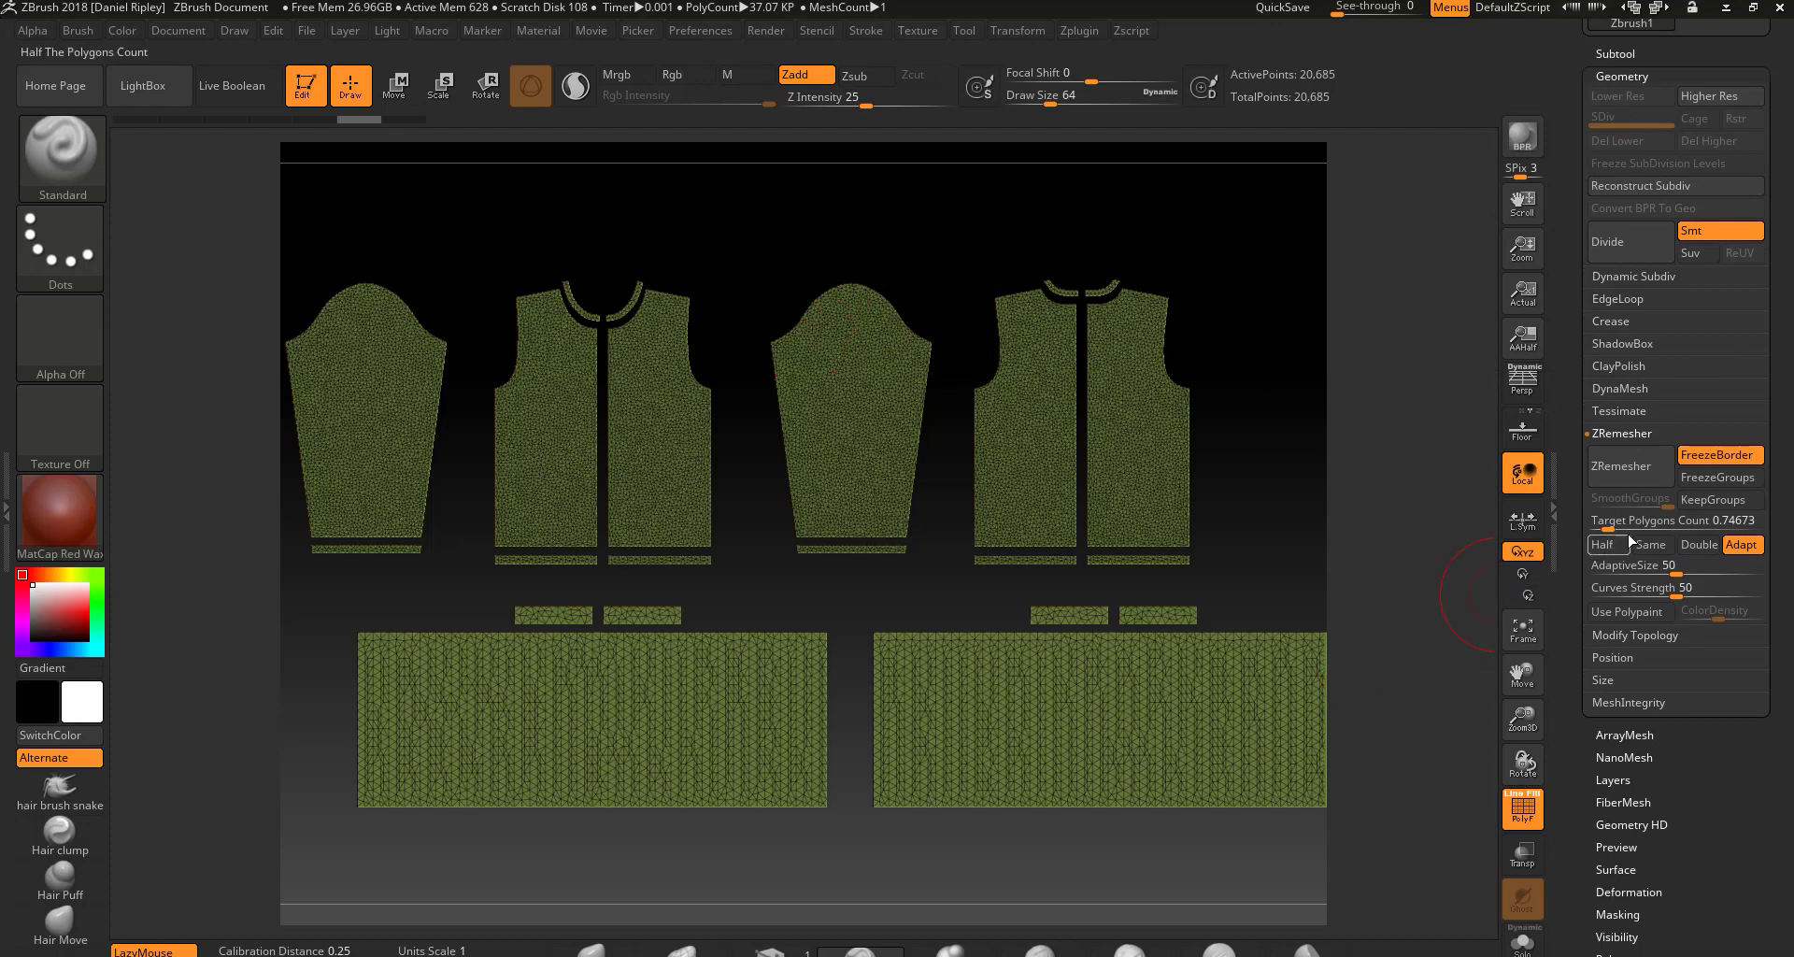
pyautogui.click(1622, 467)
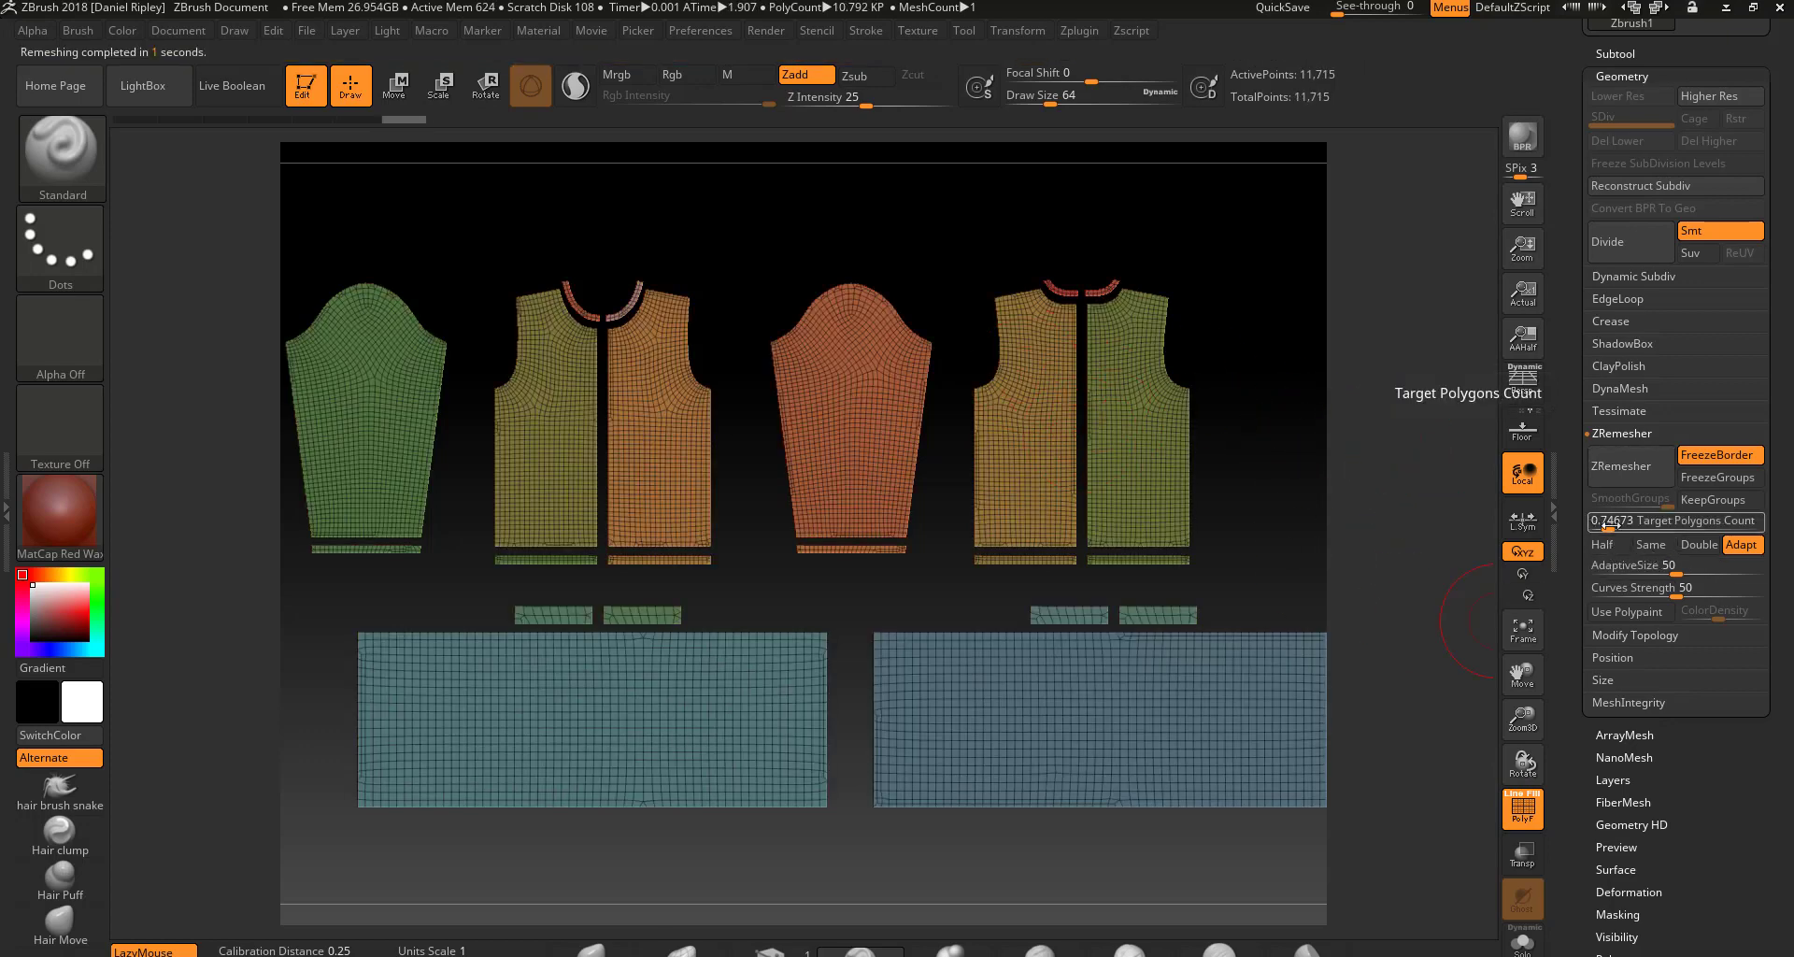
# Send the remeshed Zbrush1 subtool back to Cinema 4D with GoZ.
pyautogui.moveTo(1790, 366); pyautogui.dragTo(1790, 459)
pyautogui.click(1613, 321)
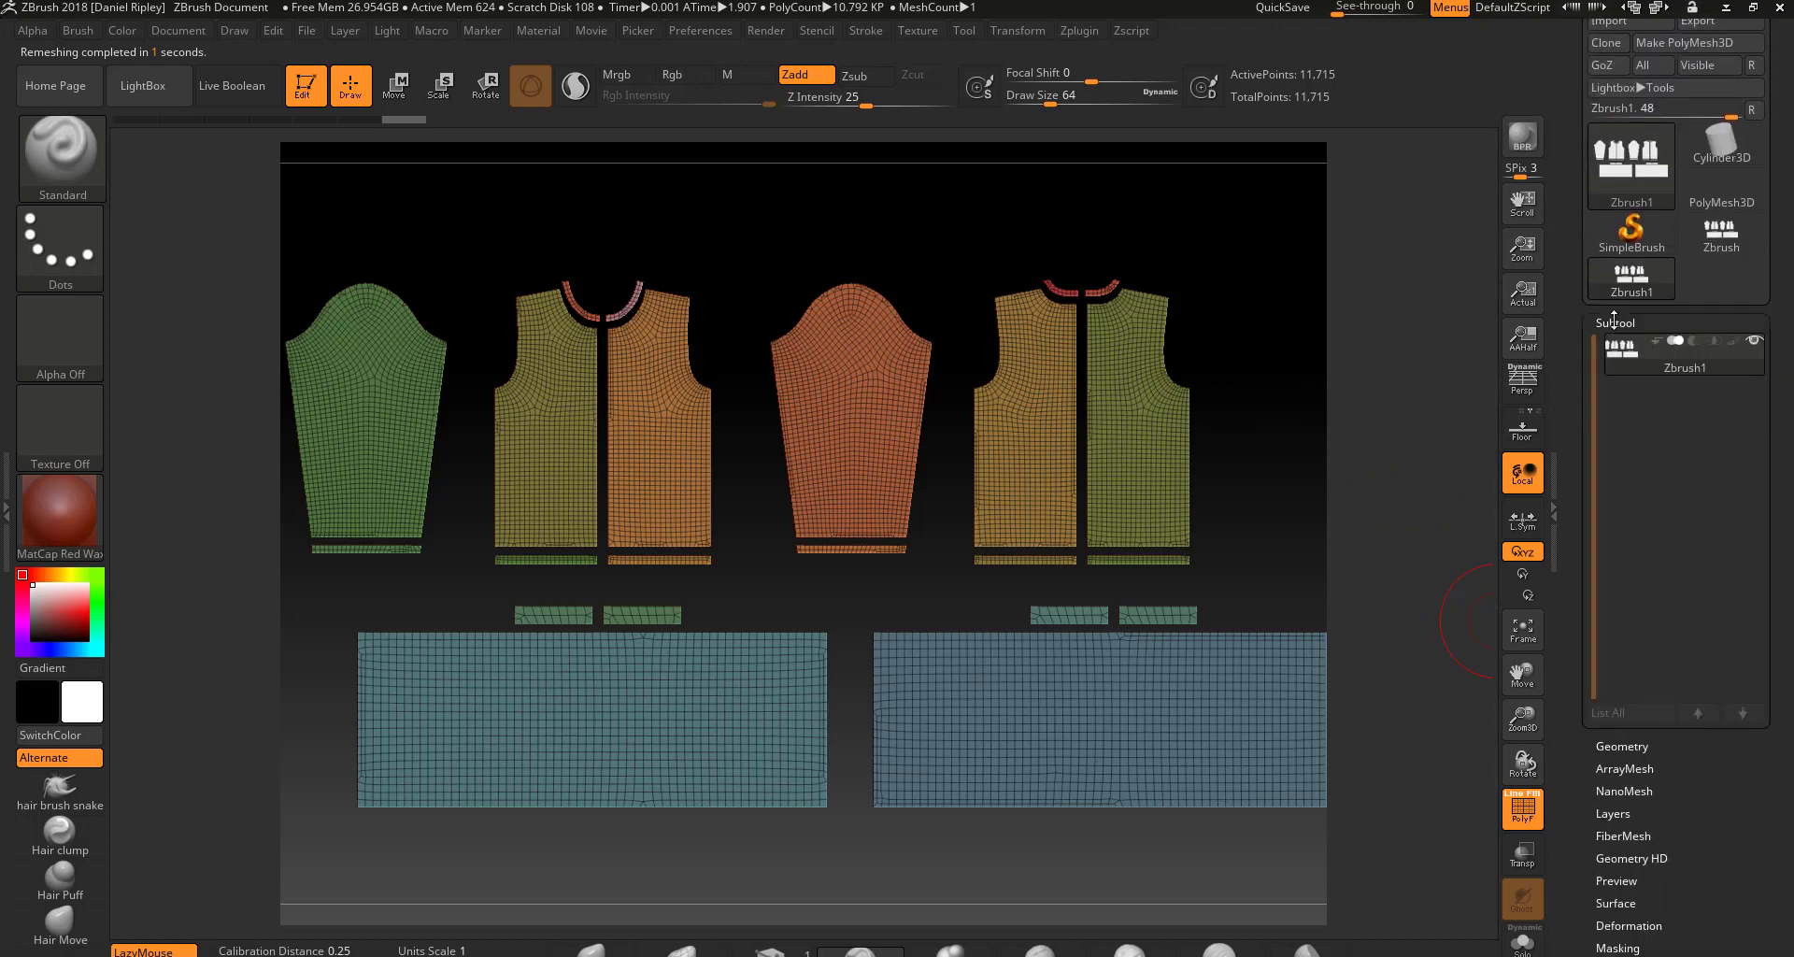
pyautogui.moveTo(1670, 374)
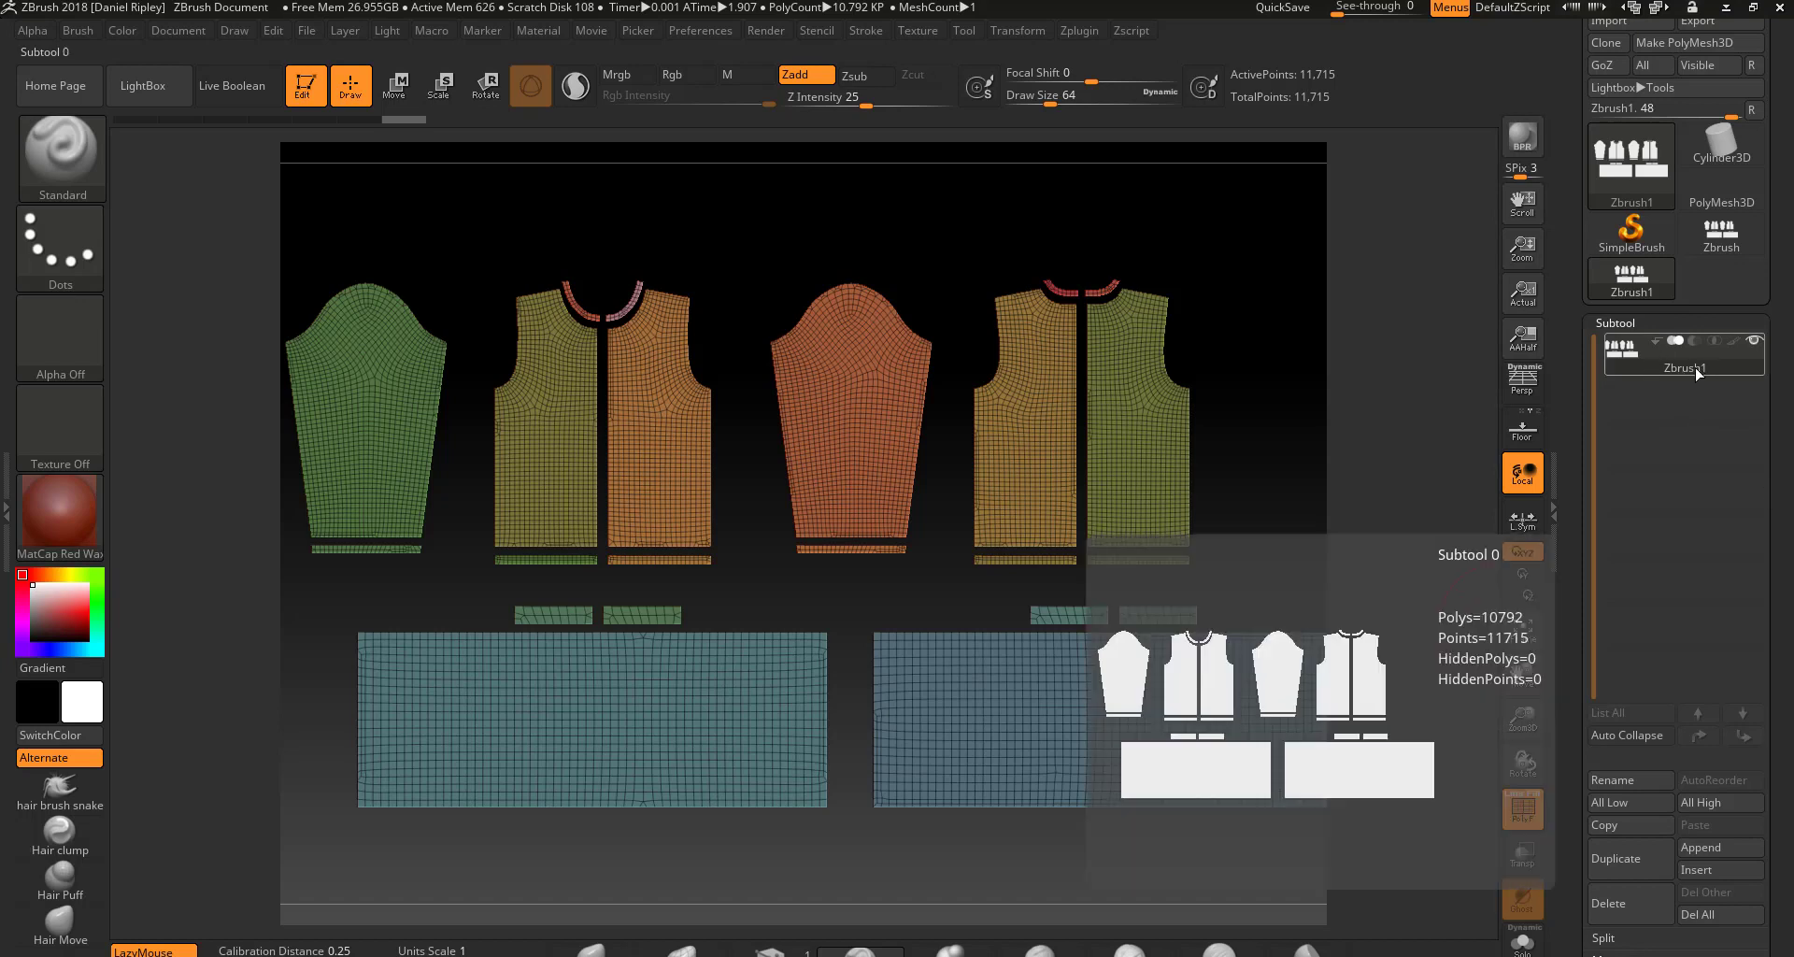
pyautogui.click(1611, 69)
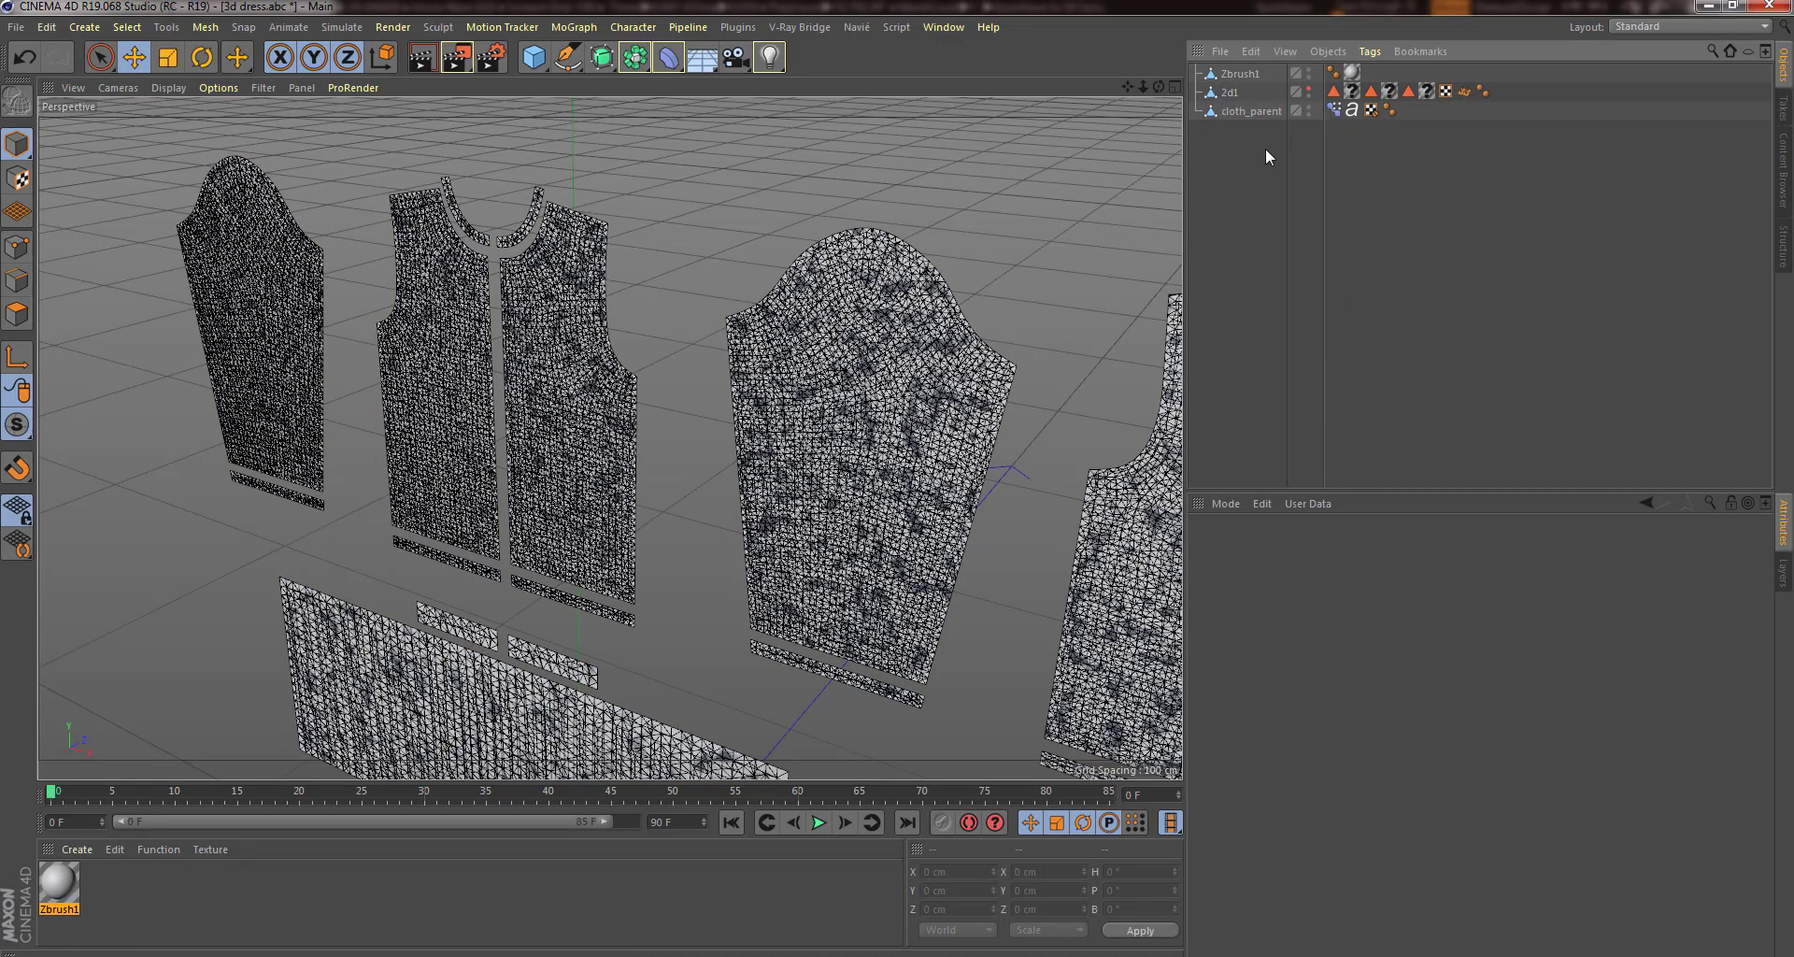
# Hide cloth_parent in the viewport and add a Surface deformer as a child of the Zbrush1 object.
pyautogui.click(1308, 108)
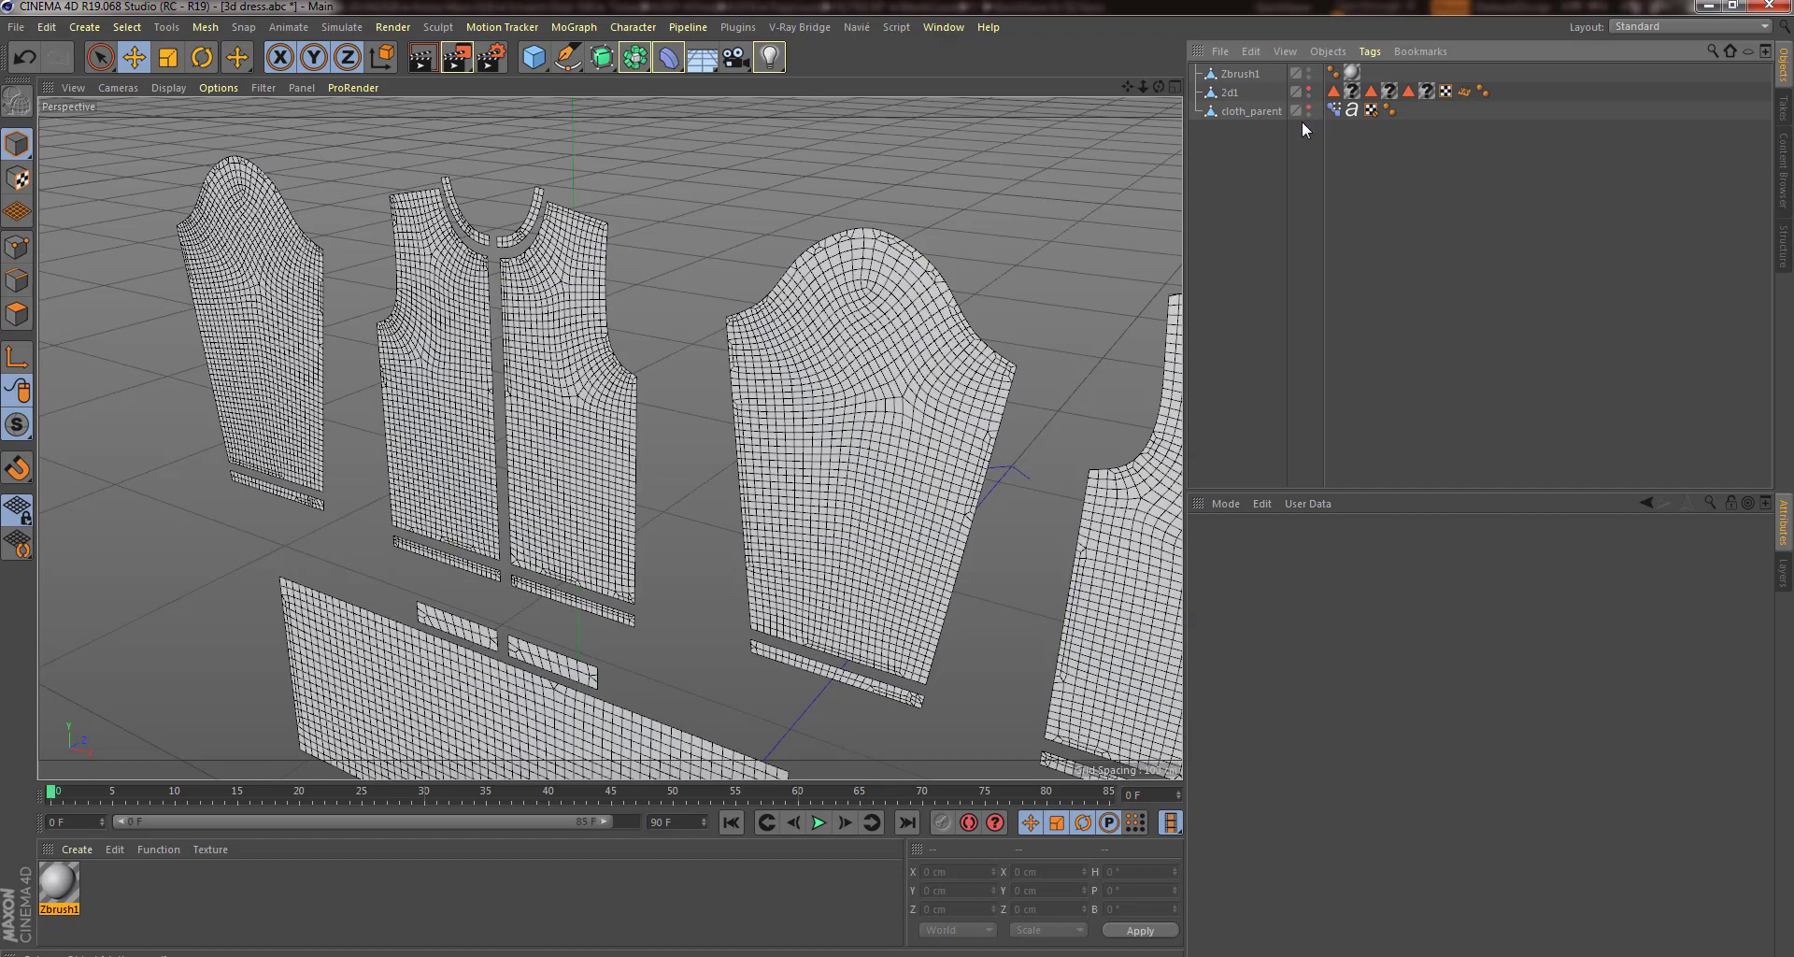
pyautogui.click(1240, 74)
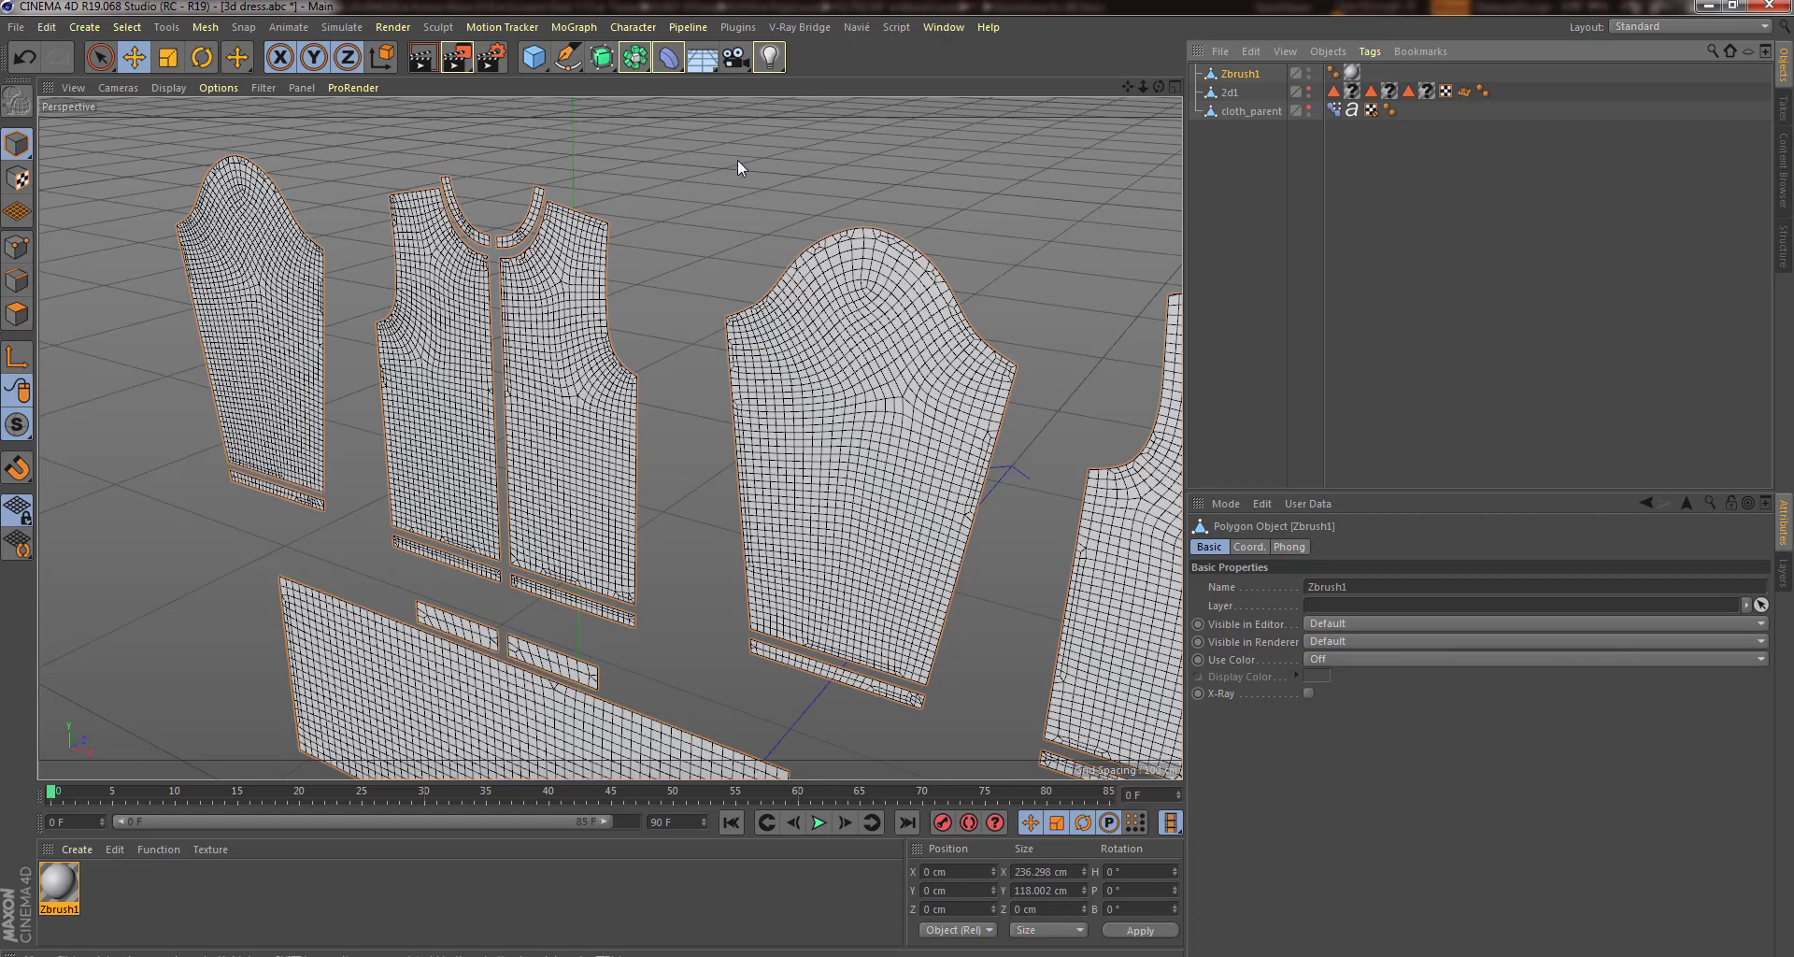
pyautogui.click(677, 62)
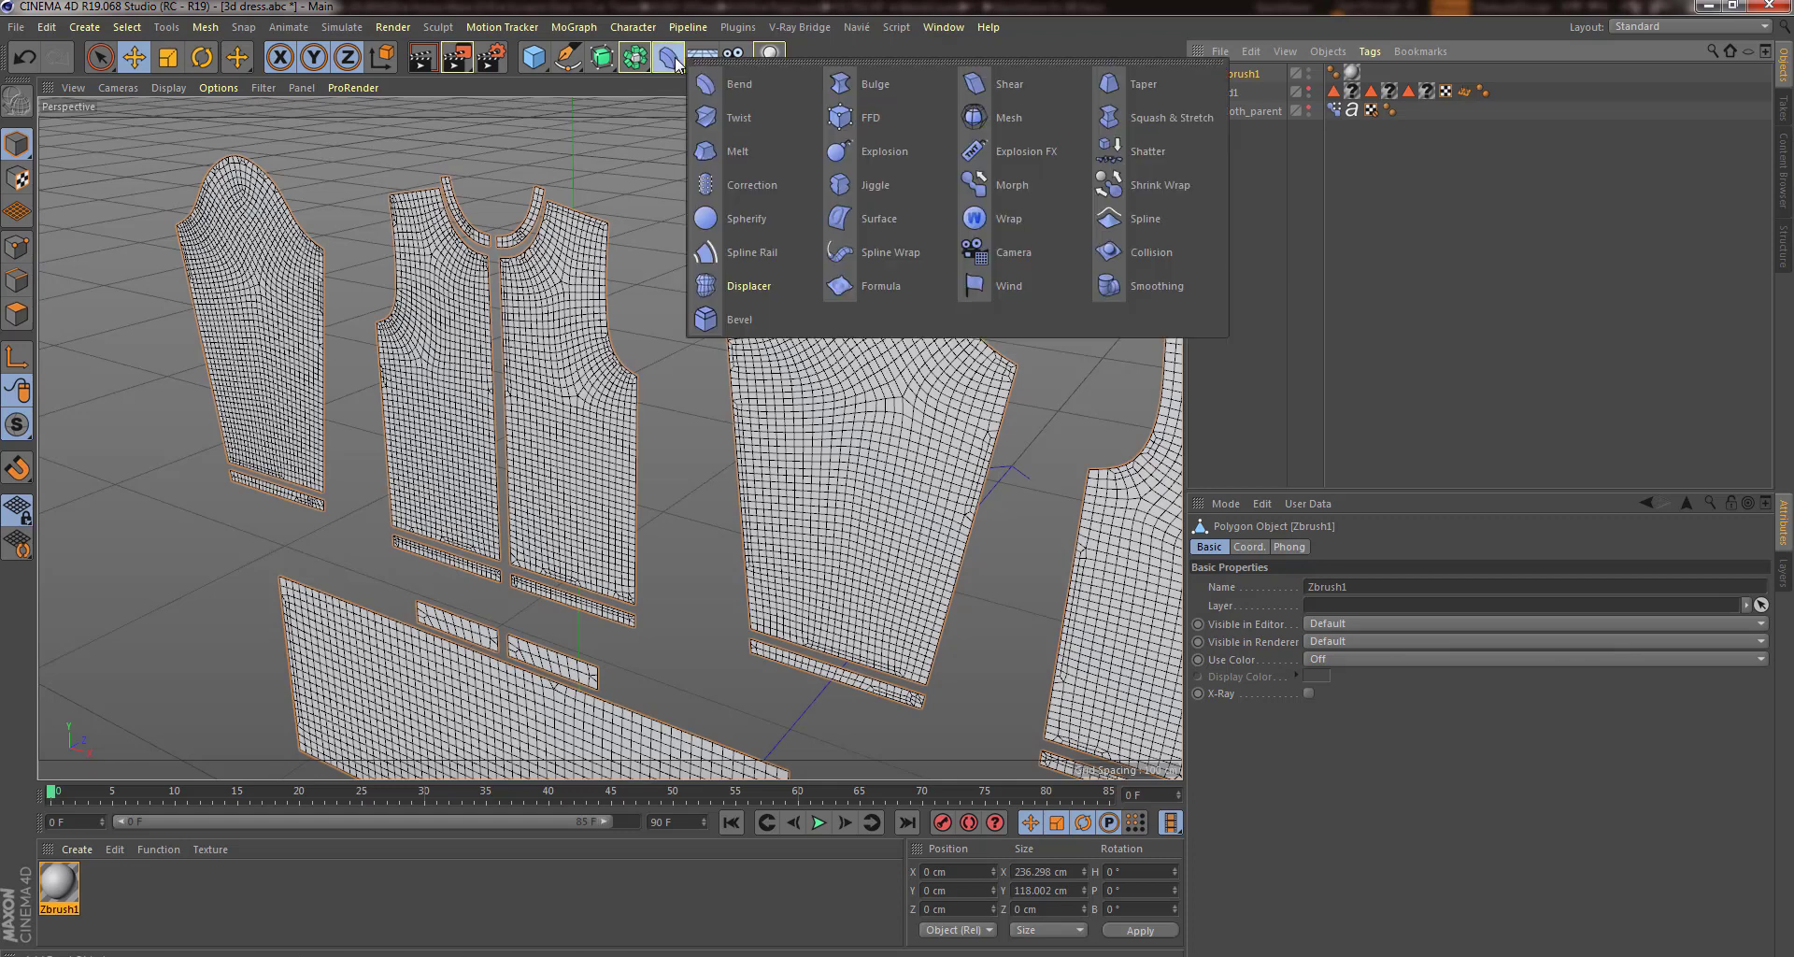
pyautogui.click(890, 221)
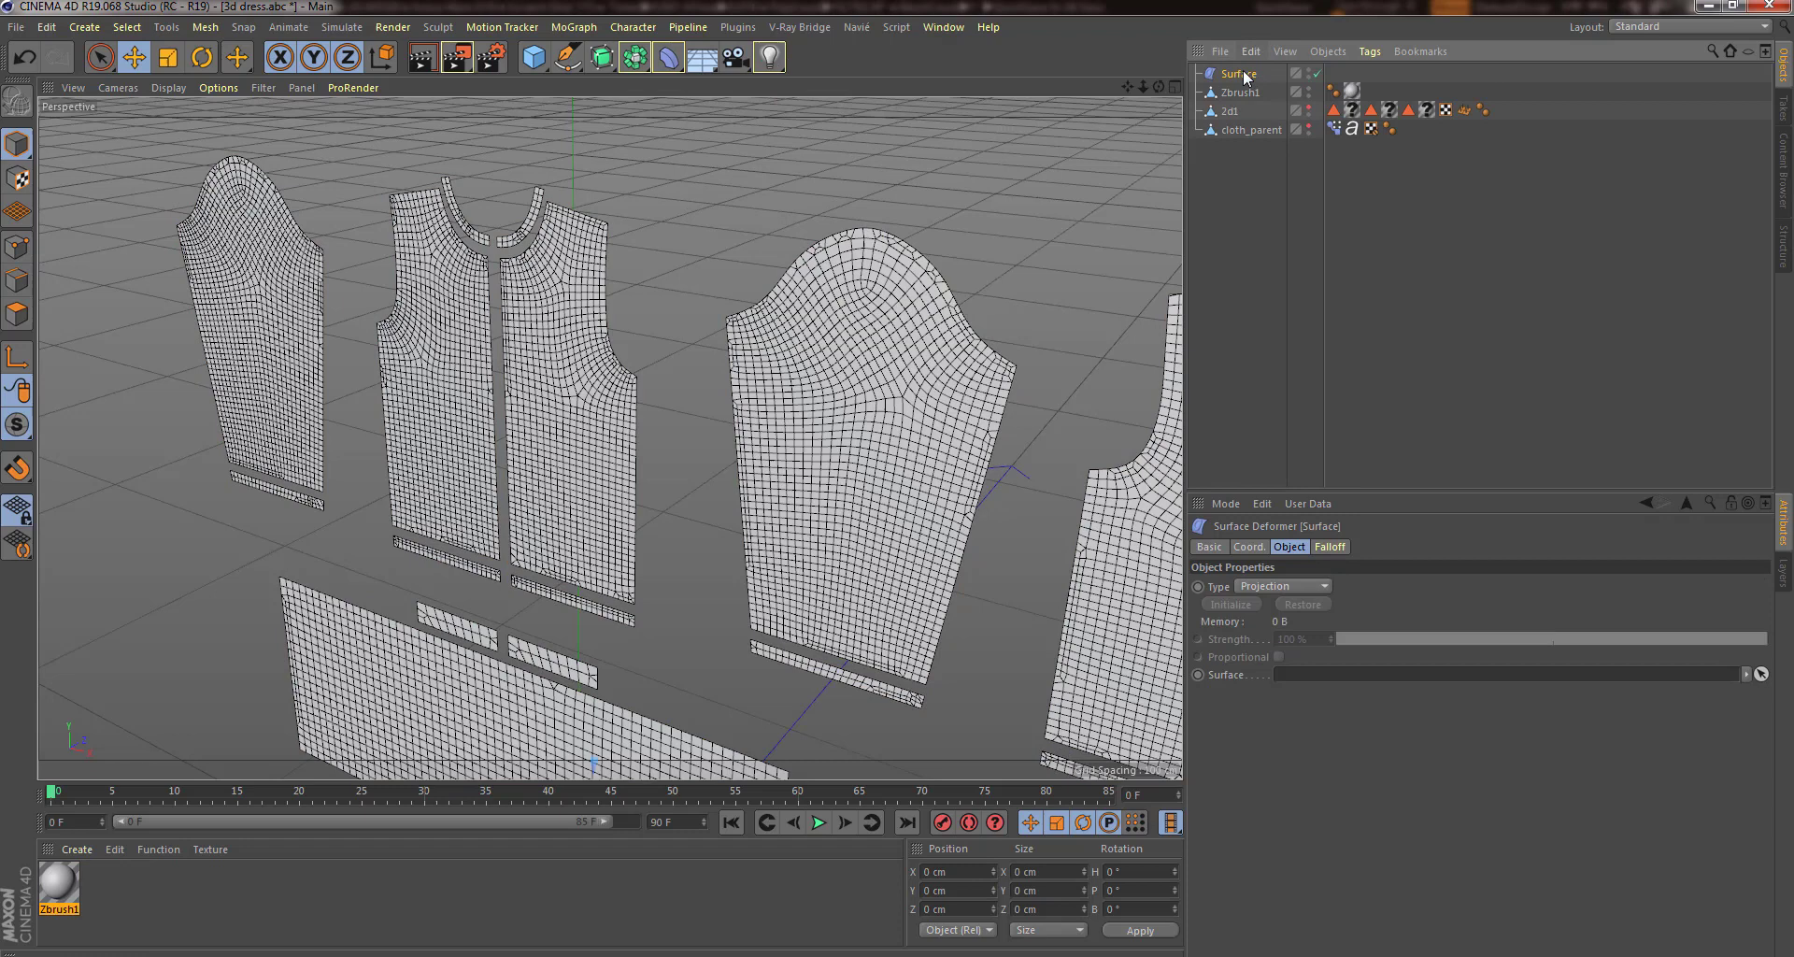
pyautogui.moveTo(1242, 77); pyautogui.dragTo(1249, 88)
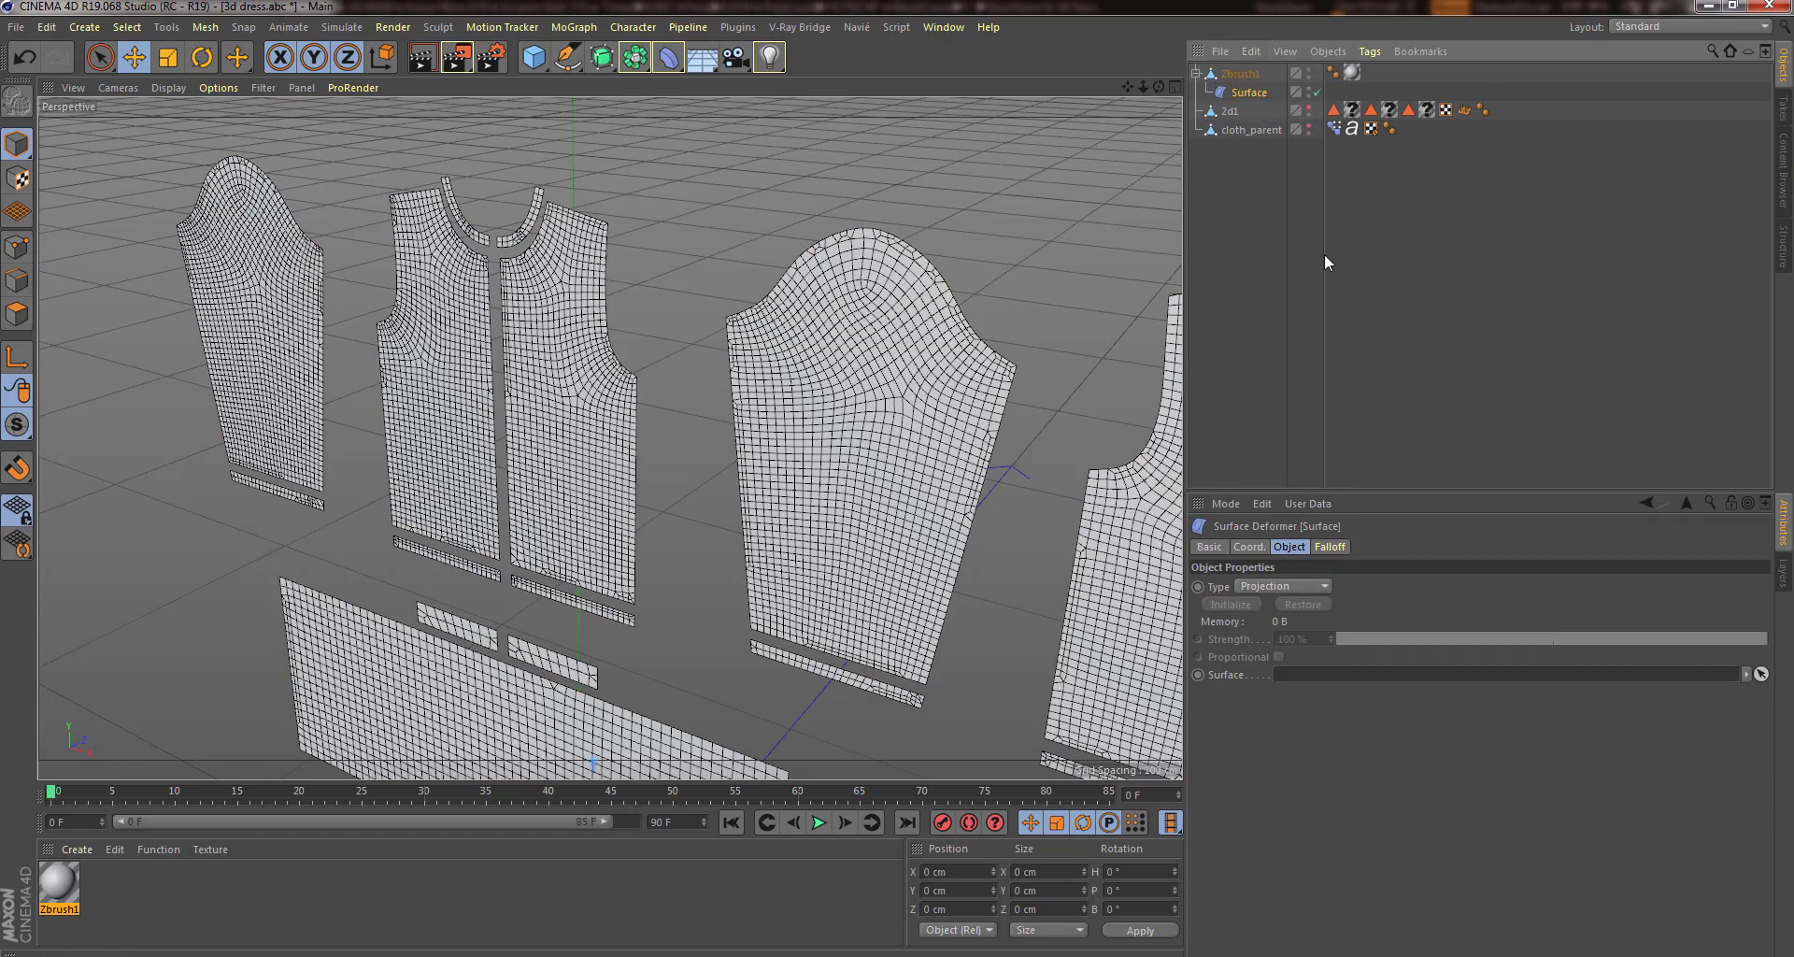
# Show cloth_parent, preview its Pose Morph at 0% strength, restore the strength to 100%, and hide the object again.
pyautogui.click(1309, 125)
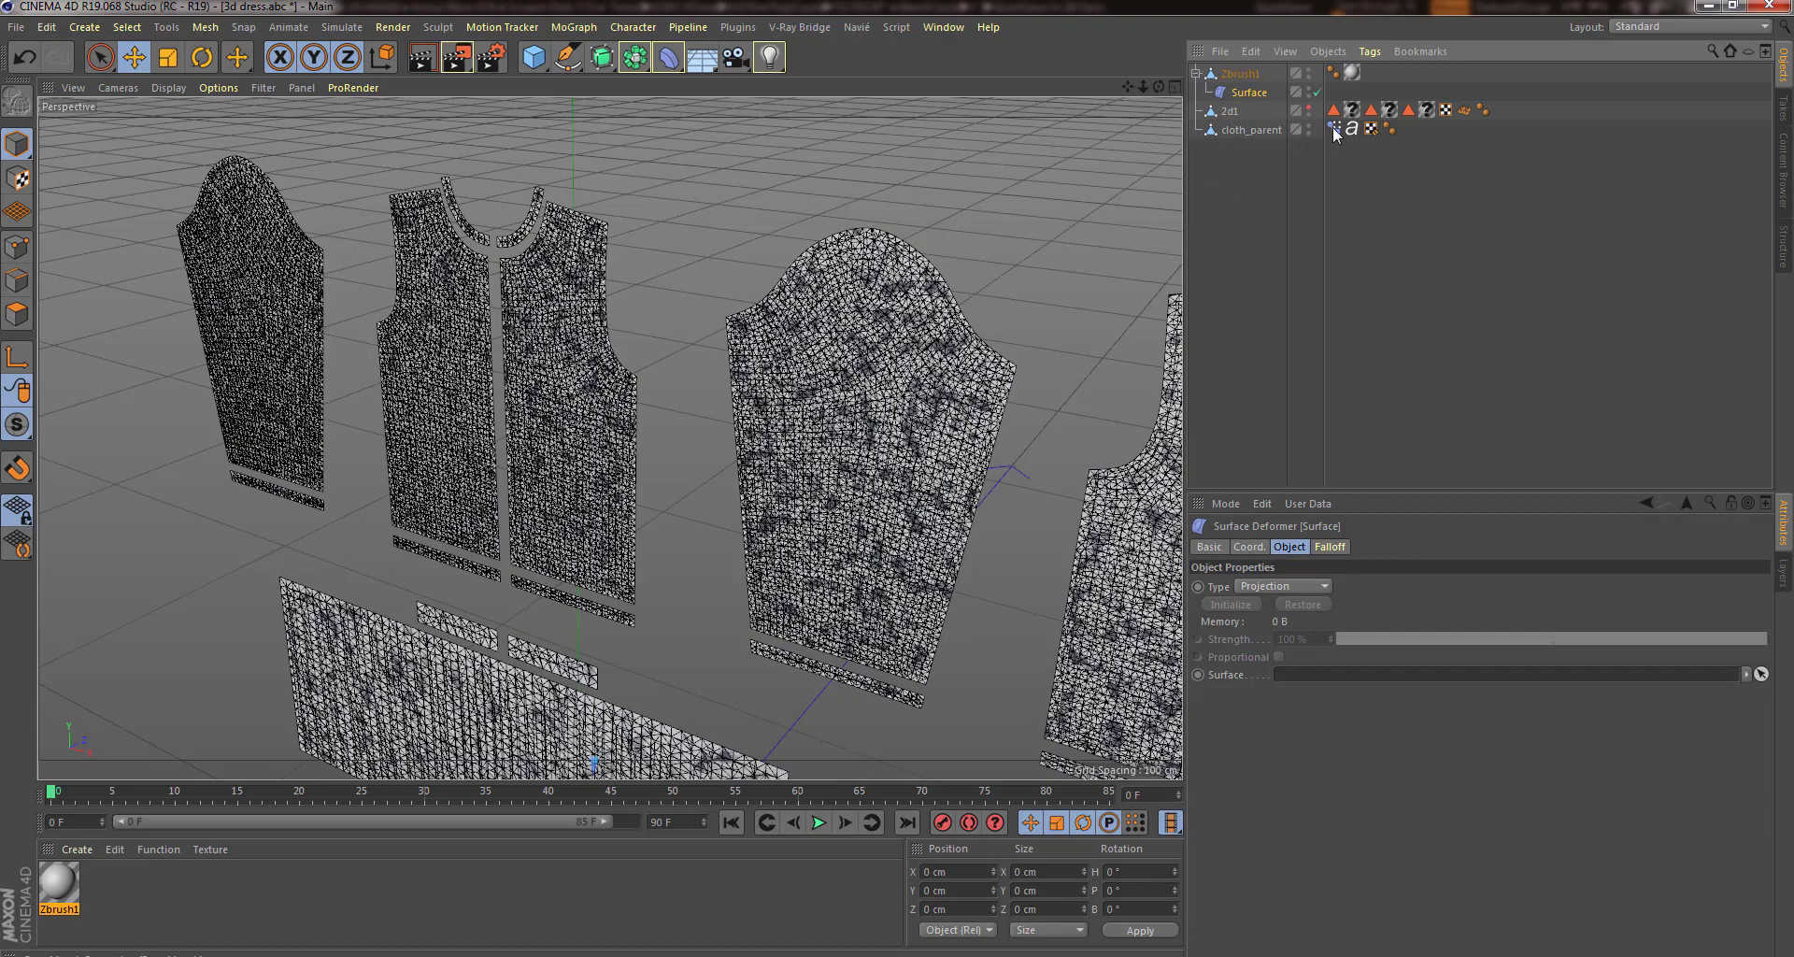
pyautogui.click(1332, 128)
pyautogui.moveTo(1533, 605); pyautogui.dragTo(1231, 620)
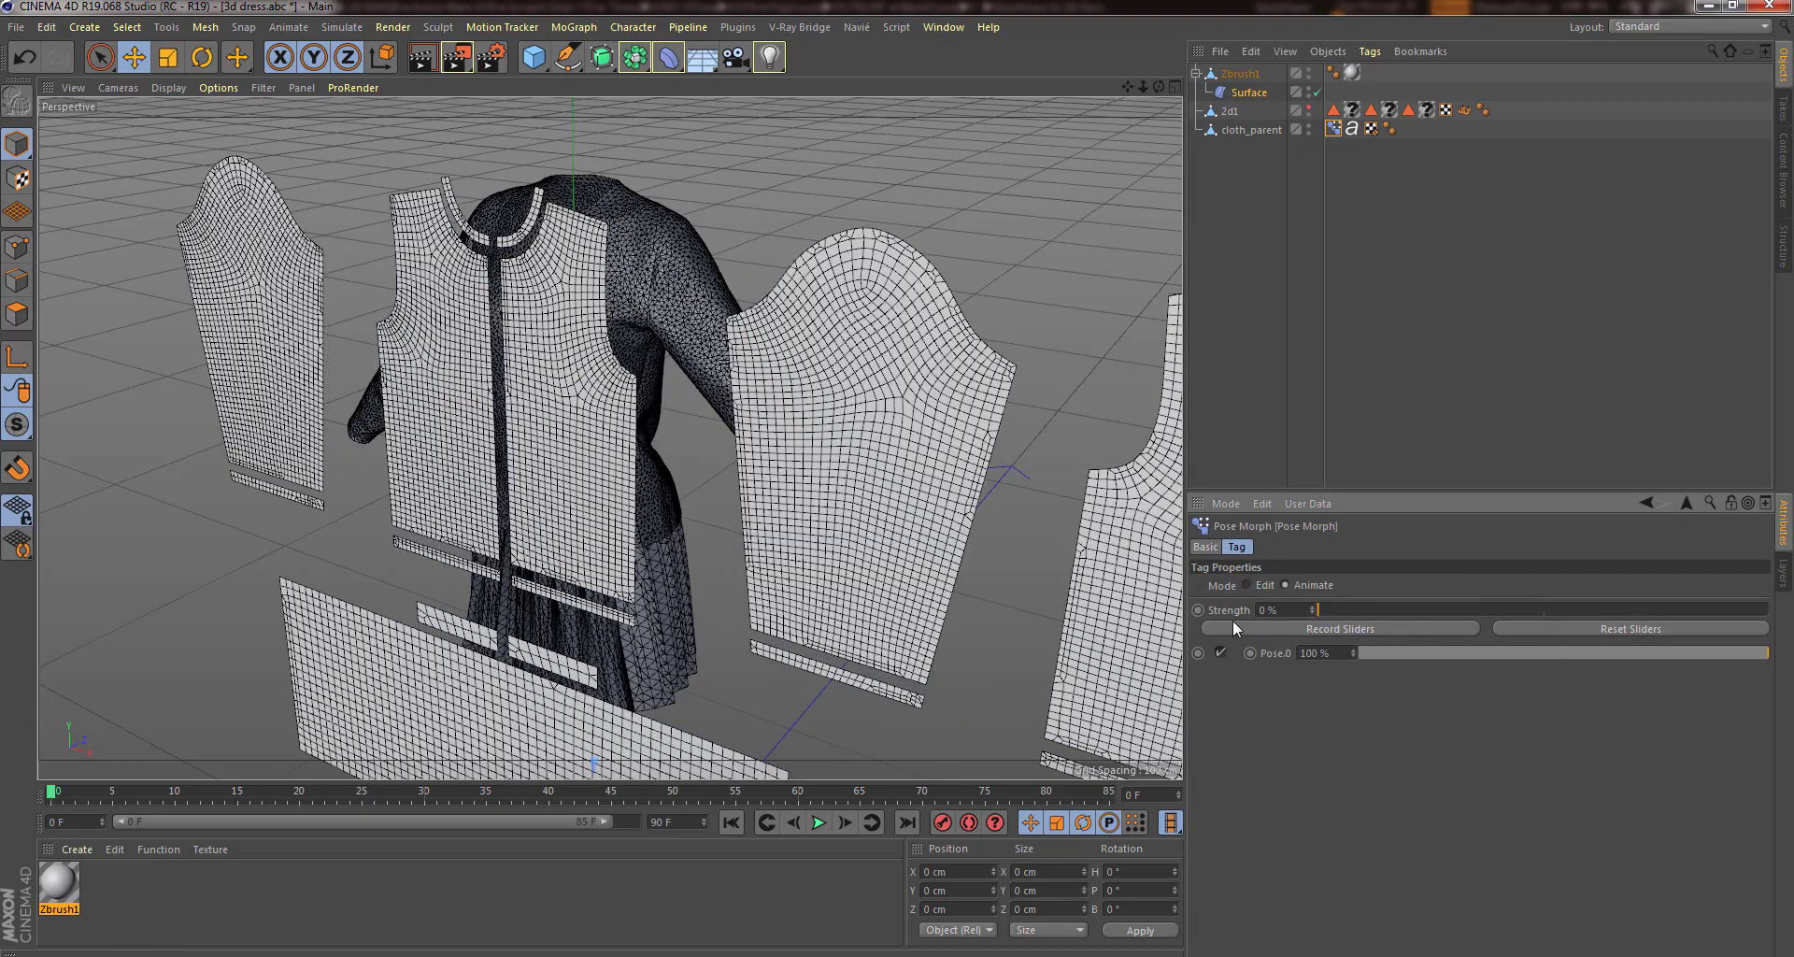
pyautogui.moveTo(1381, 607); pyautogui.dragTo(1766, 609)
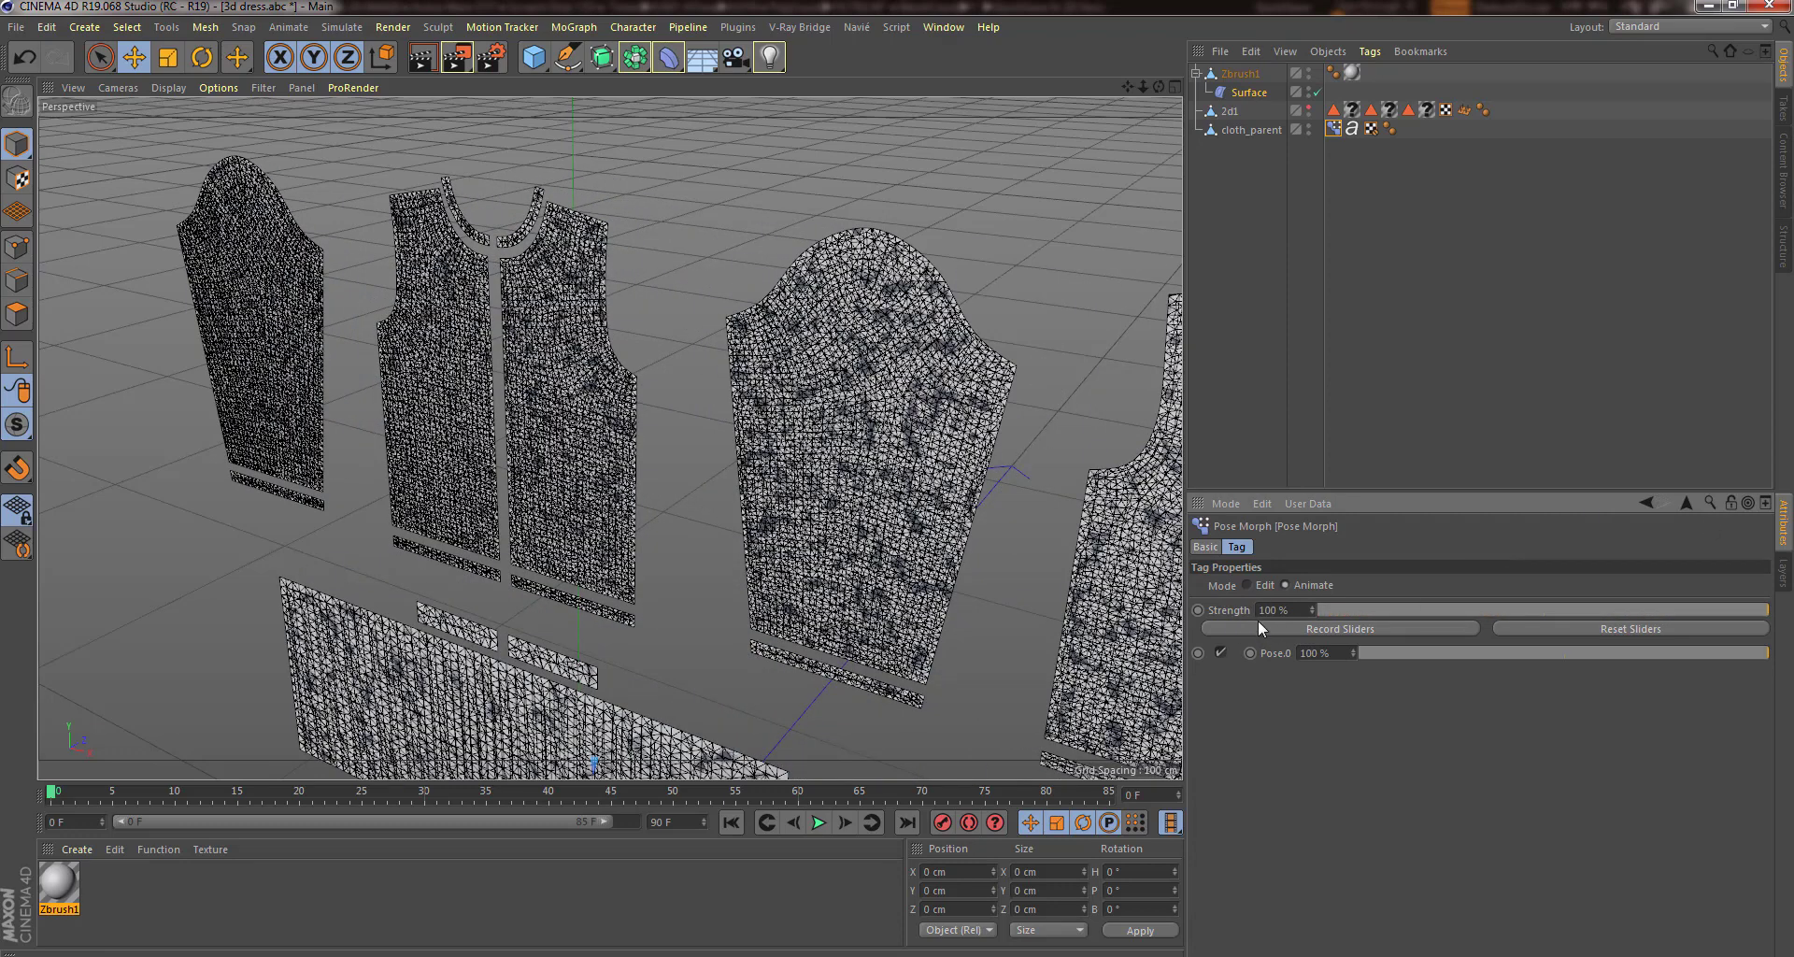
pyautogui.click(1309, 125)
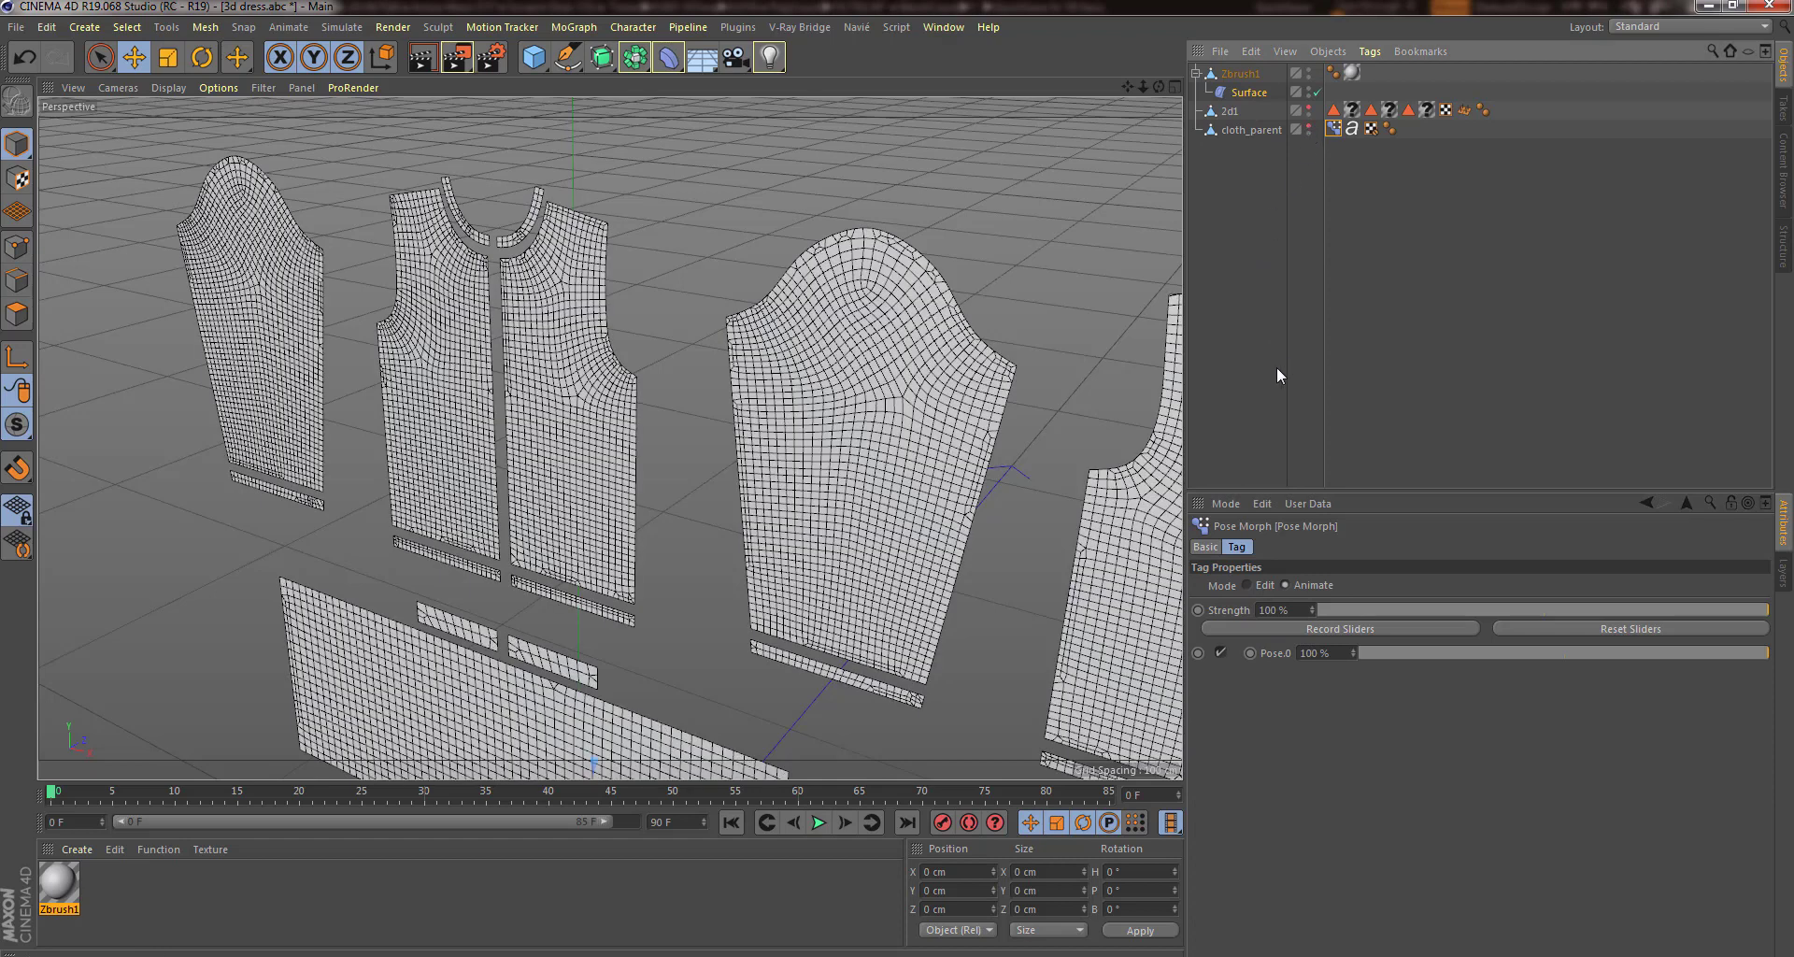
# Assign cloth_parent as the surface of the Surface deformer and initialize the deformer.
pyautogui.click(1252, 93)
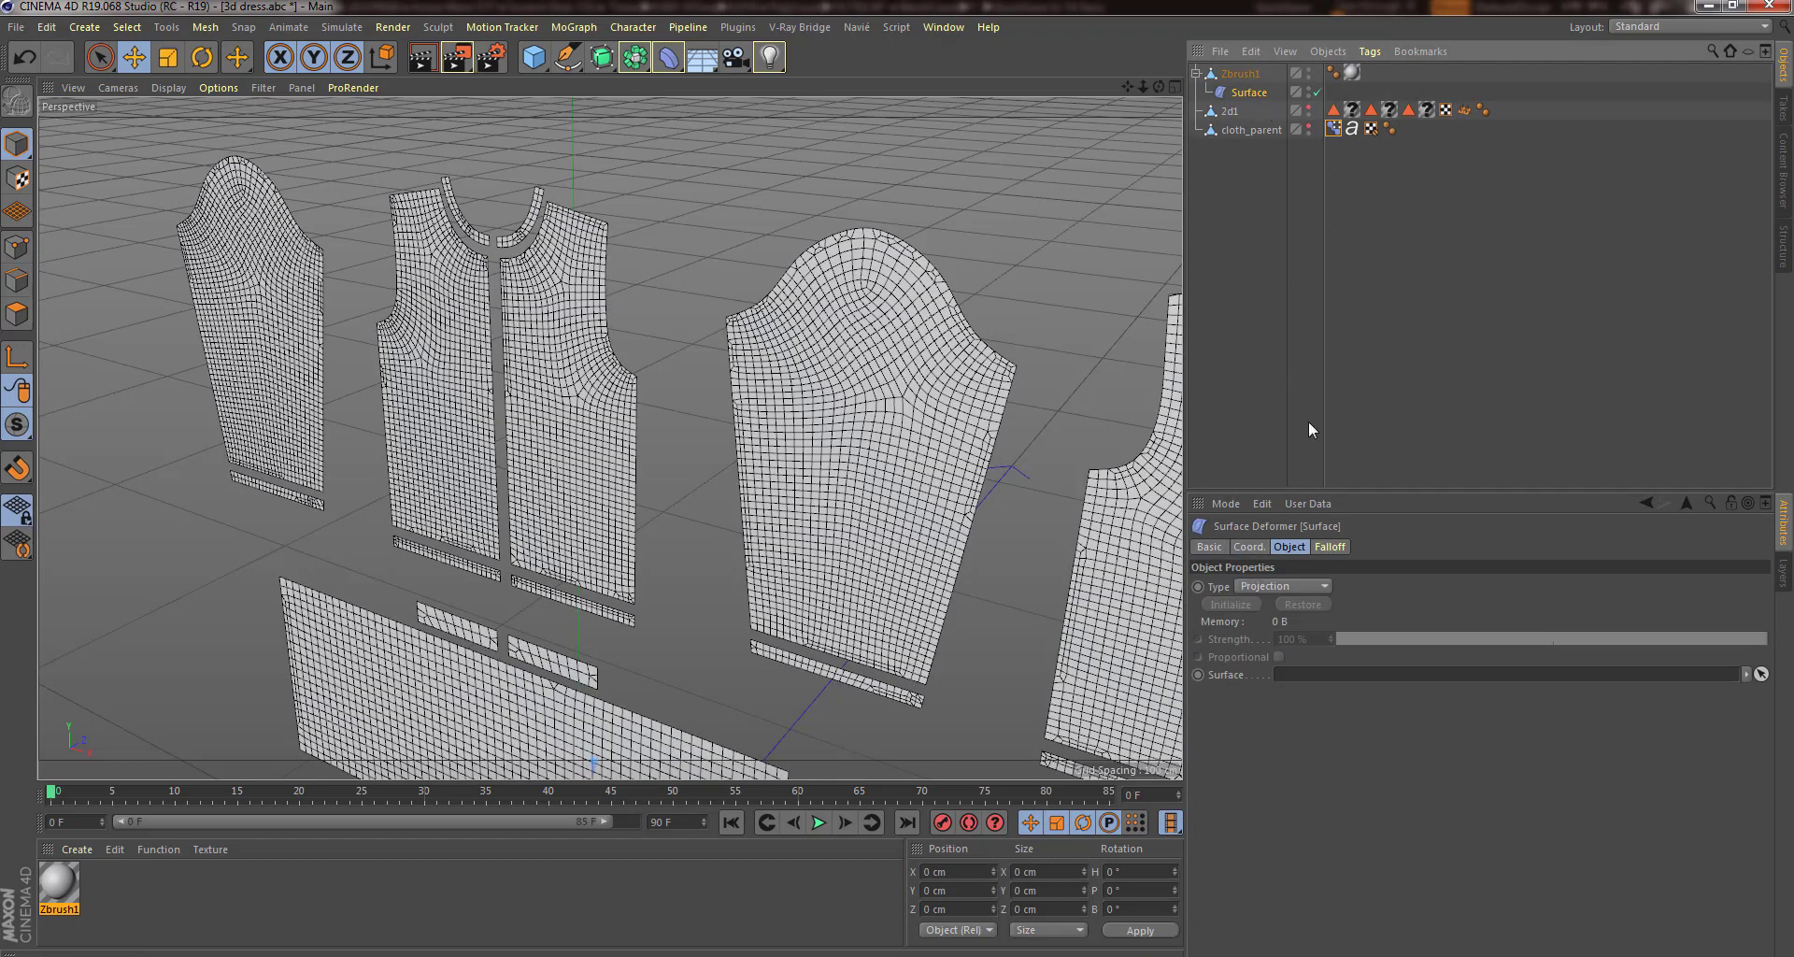
pyautogui.click(1760, 674)
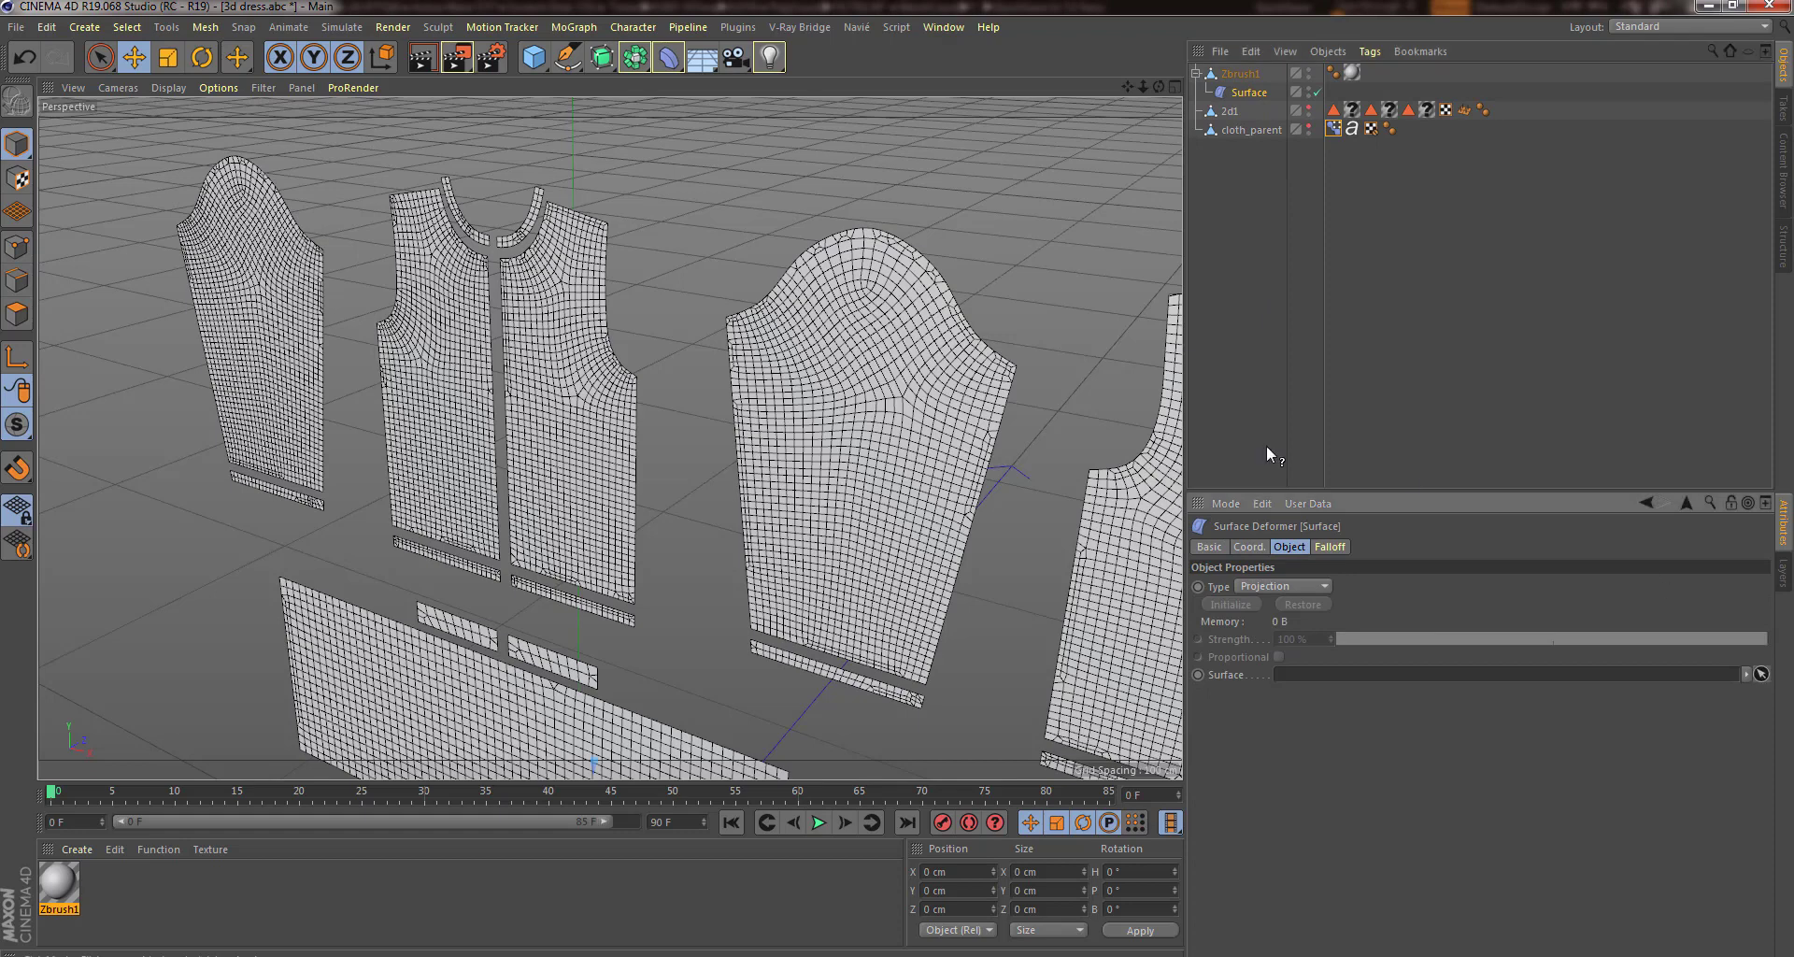
pyautogui.click(1249, 129)
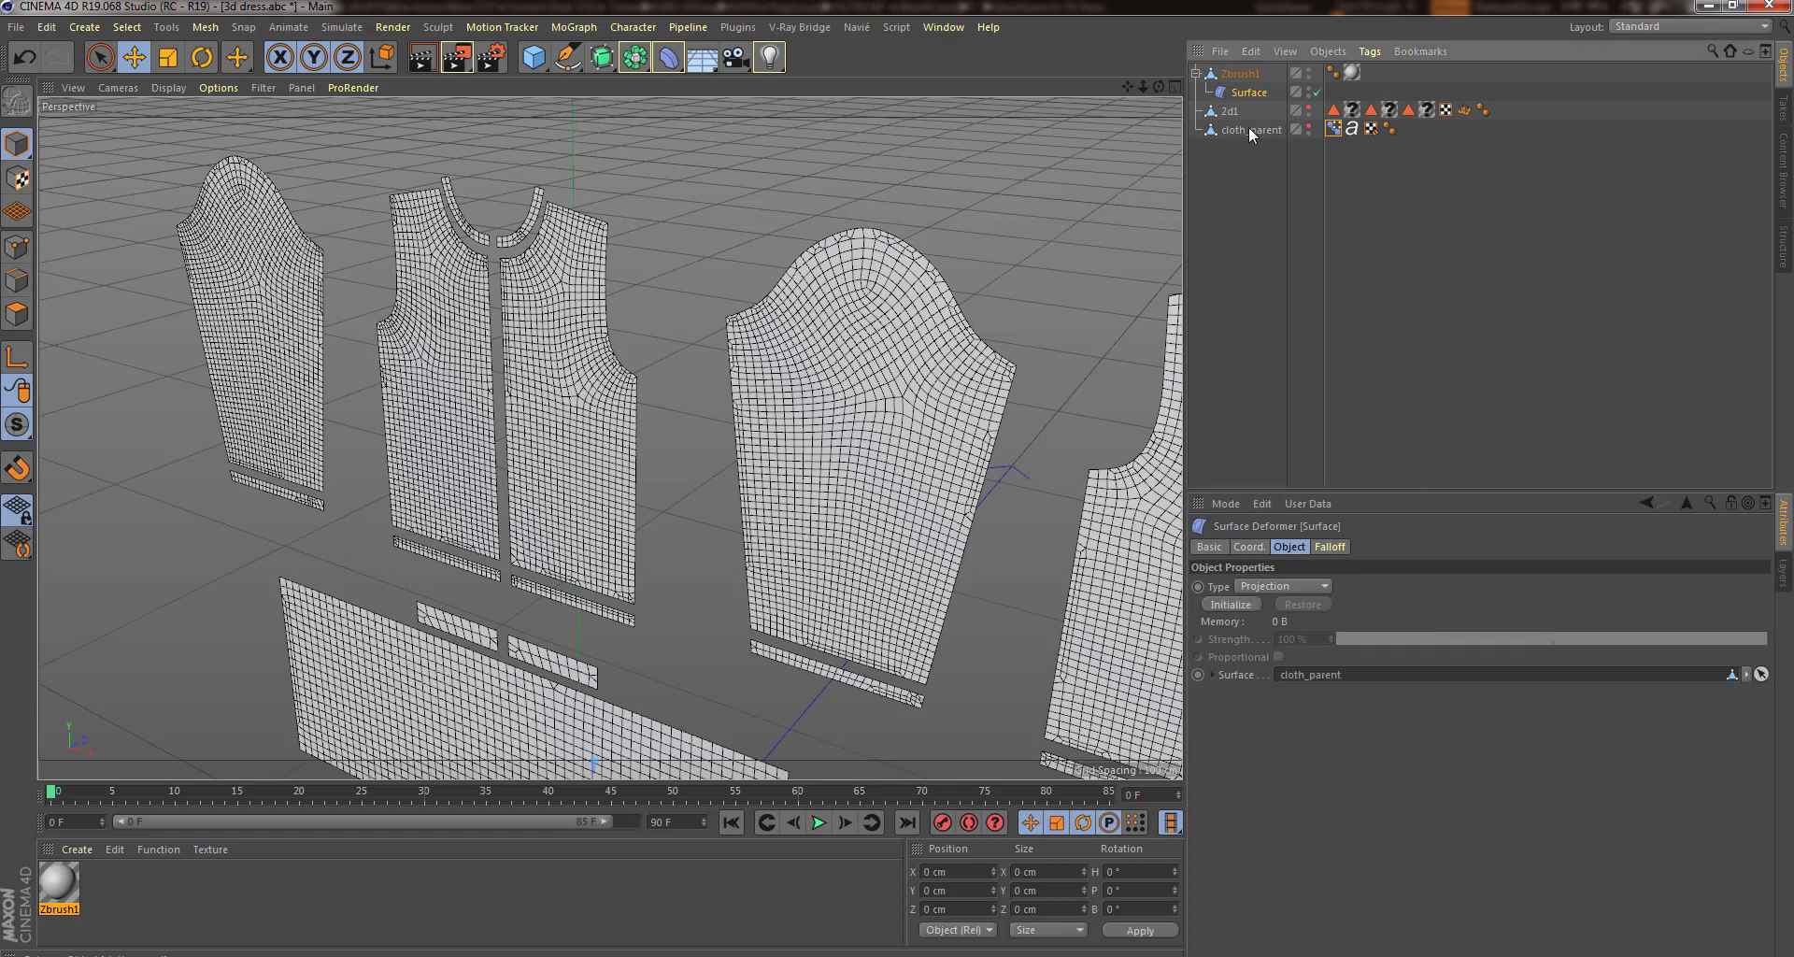
pyautogui.click(1242, 604)
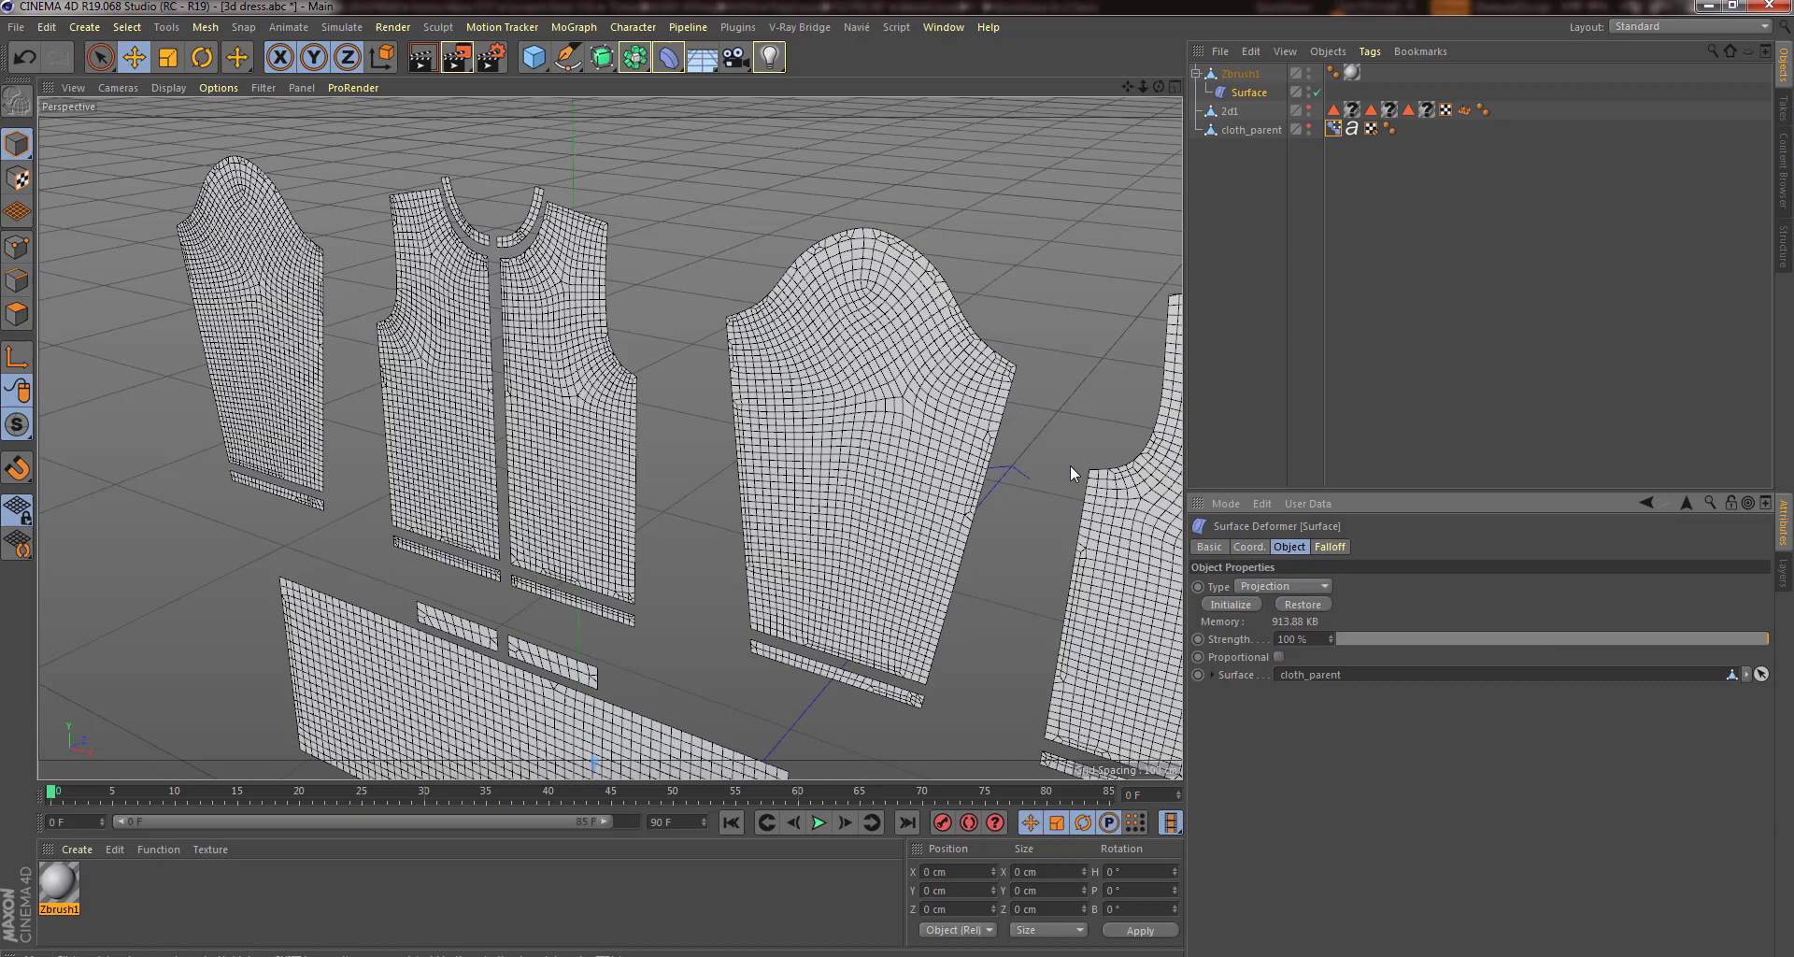
# Lower Pose.0 on cloth_parent's Pose Morph tag to its minimum to drape the remeshed Zbrush1 pieces.
pyautogui.click(1333, 130)
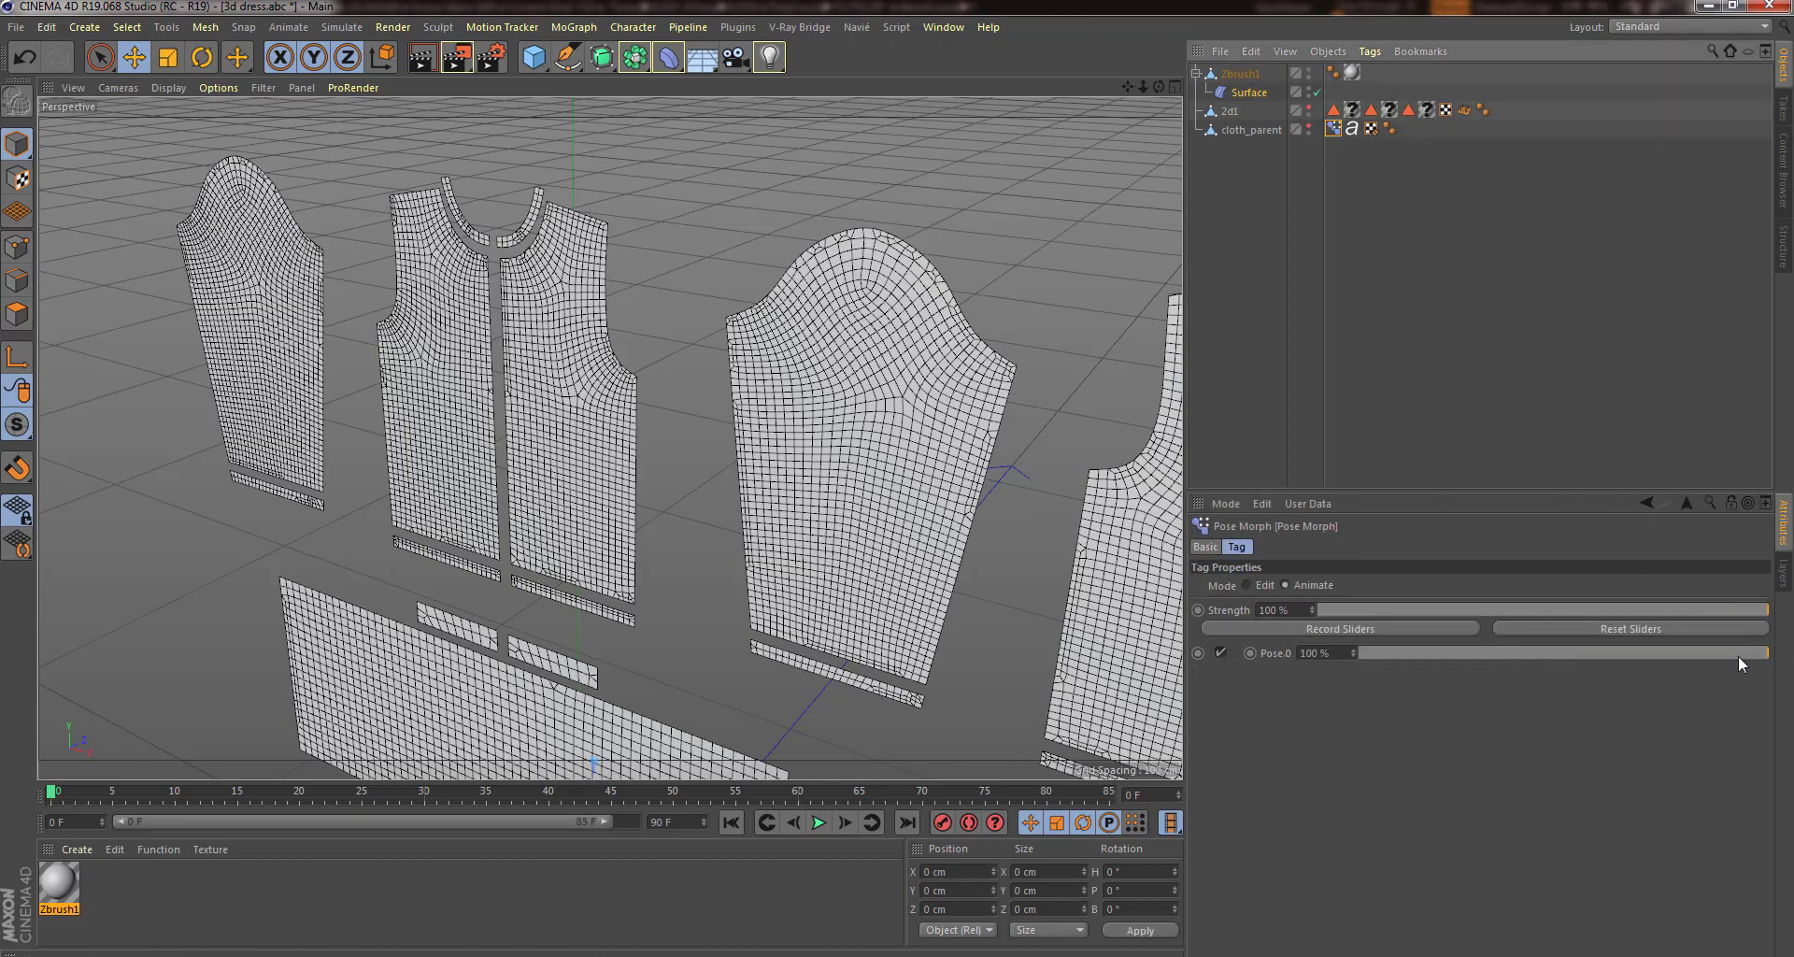
pyautogui.moveTo(1749, 654); pyautogui.dragTo(1295, 676)
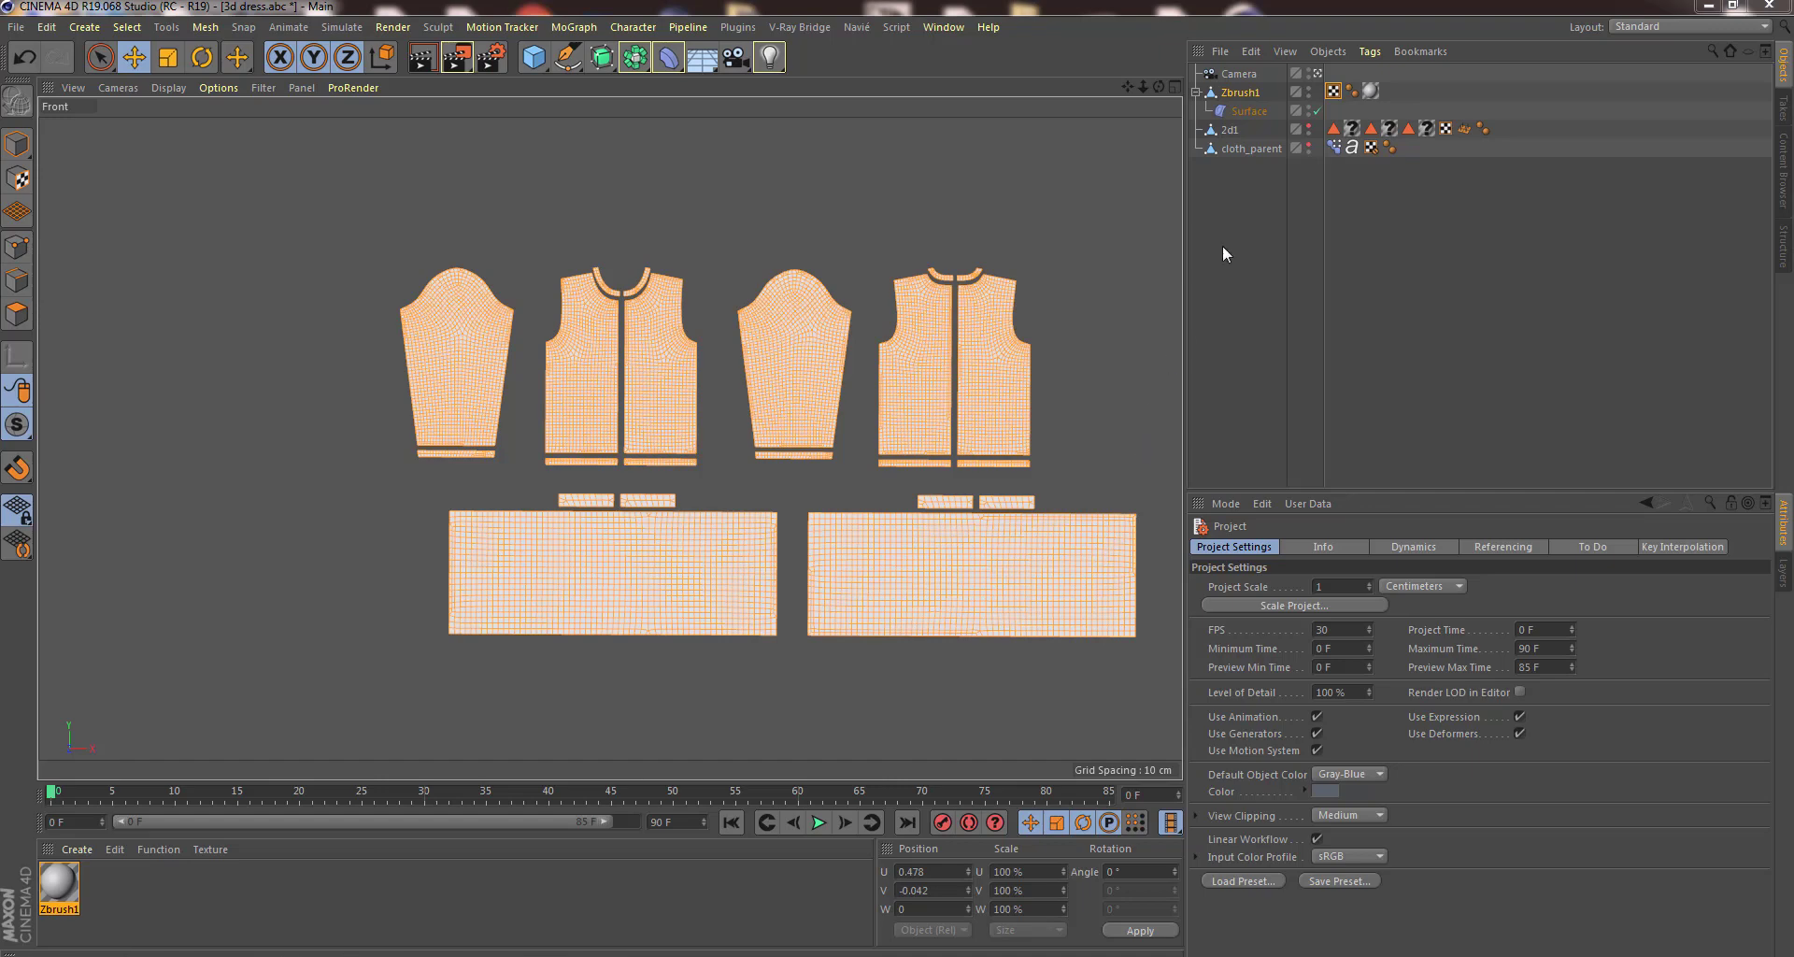
# Set Pose.0 to 100% on cloth_parent's Pose Morph tag to keep the pattern flat.
pyautogui.click(1333, 147)
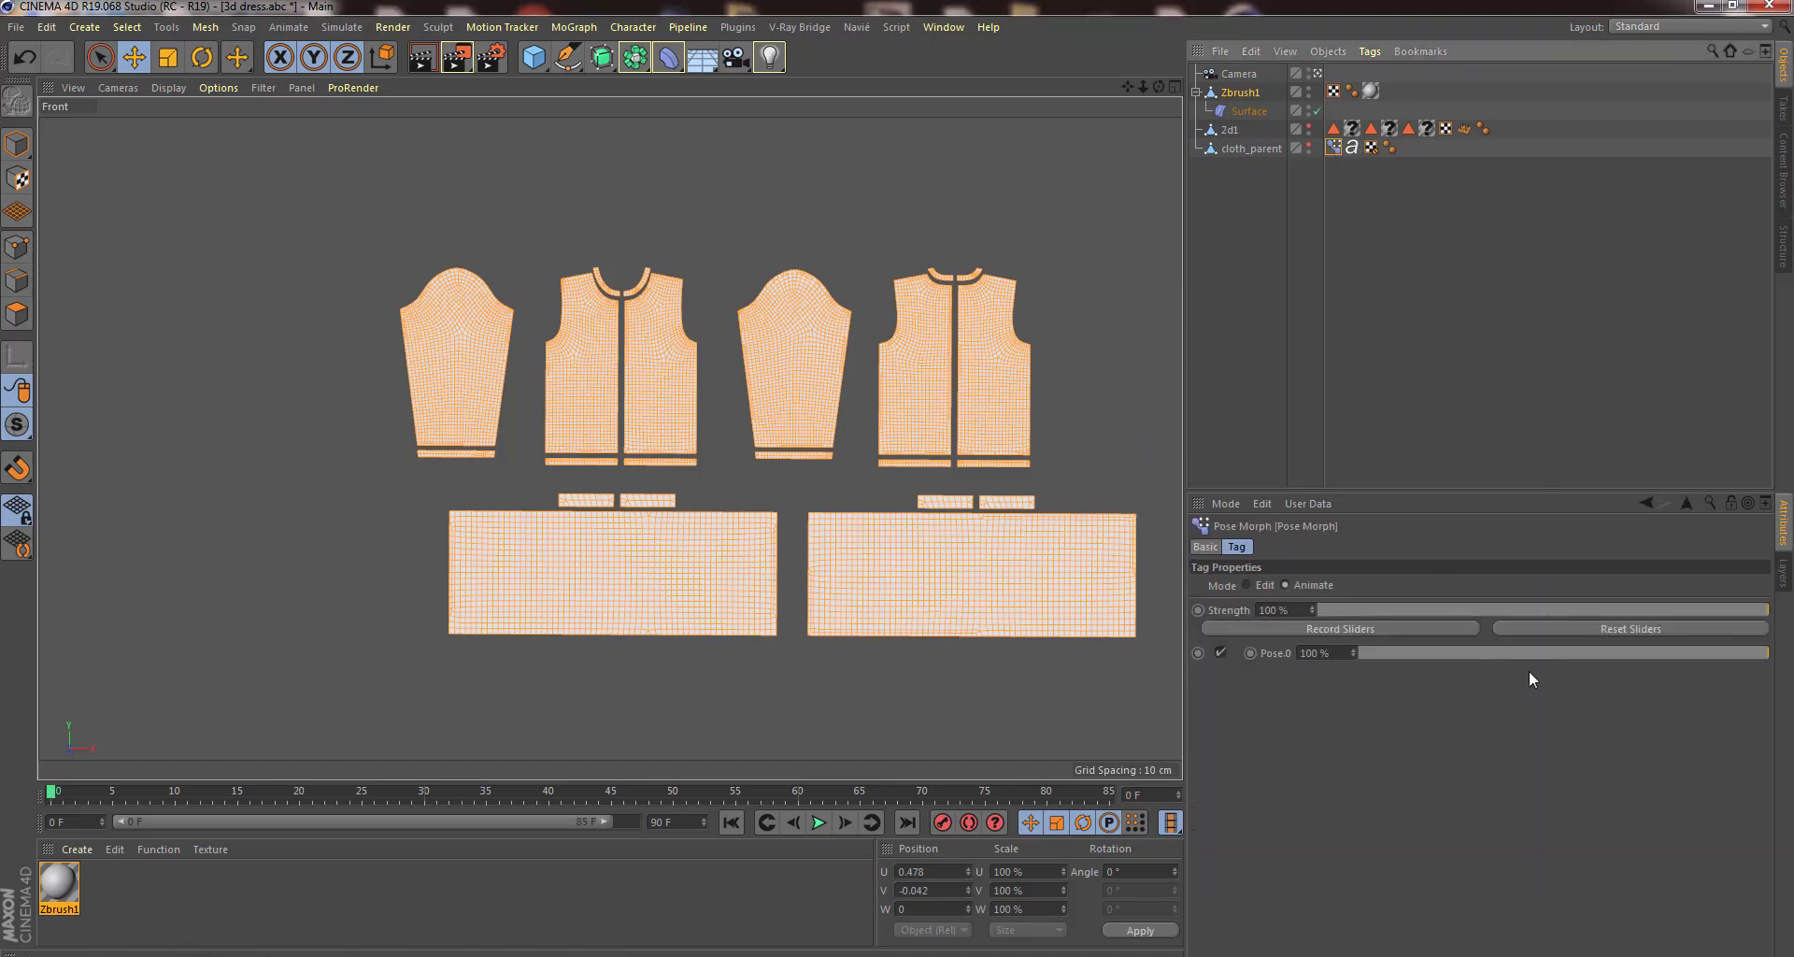
pyautogui.moveTo(1532, 653); pyautogui.dragTo(1767, 653)
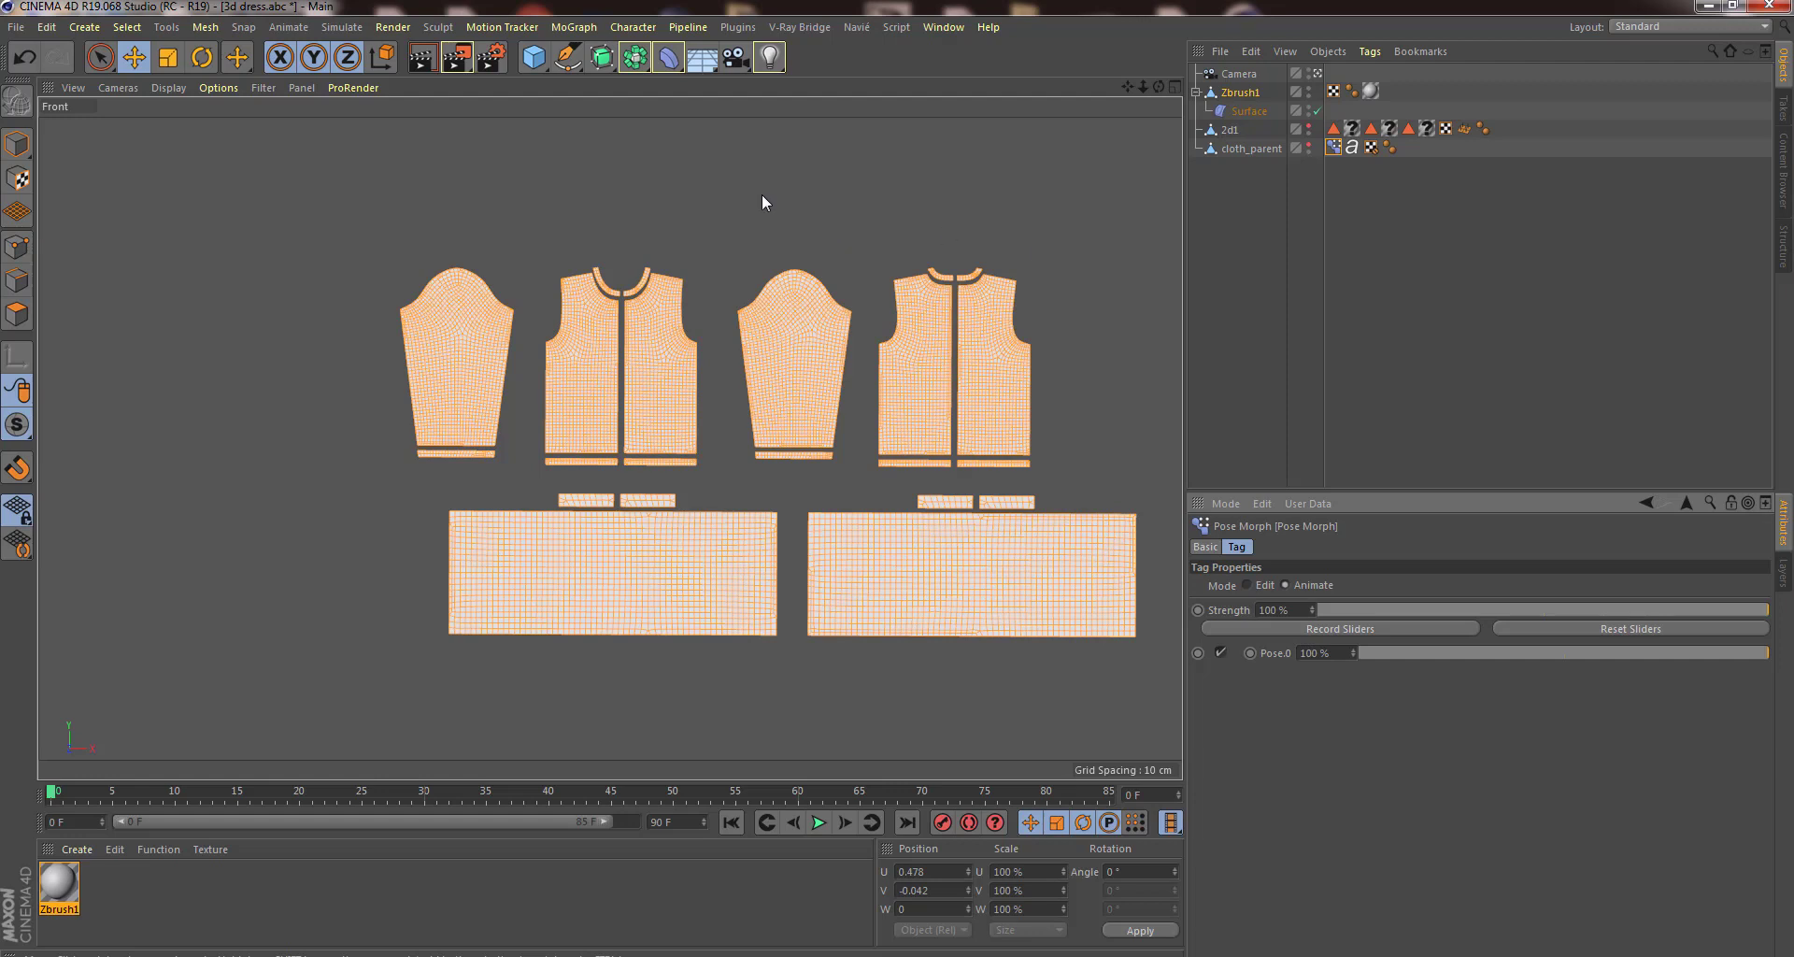
# Open the Vertexmap Manager with UVs enabled for transfer, using cloth_parent as the source and Zbrush1 as the target.
pyautogui.click(641, 29)
pyautogui.moveTo(660, 57)
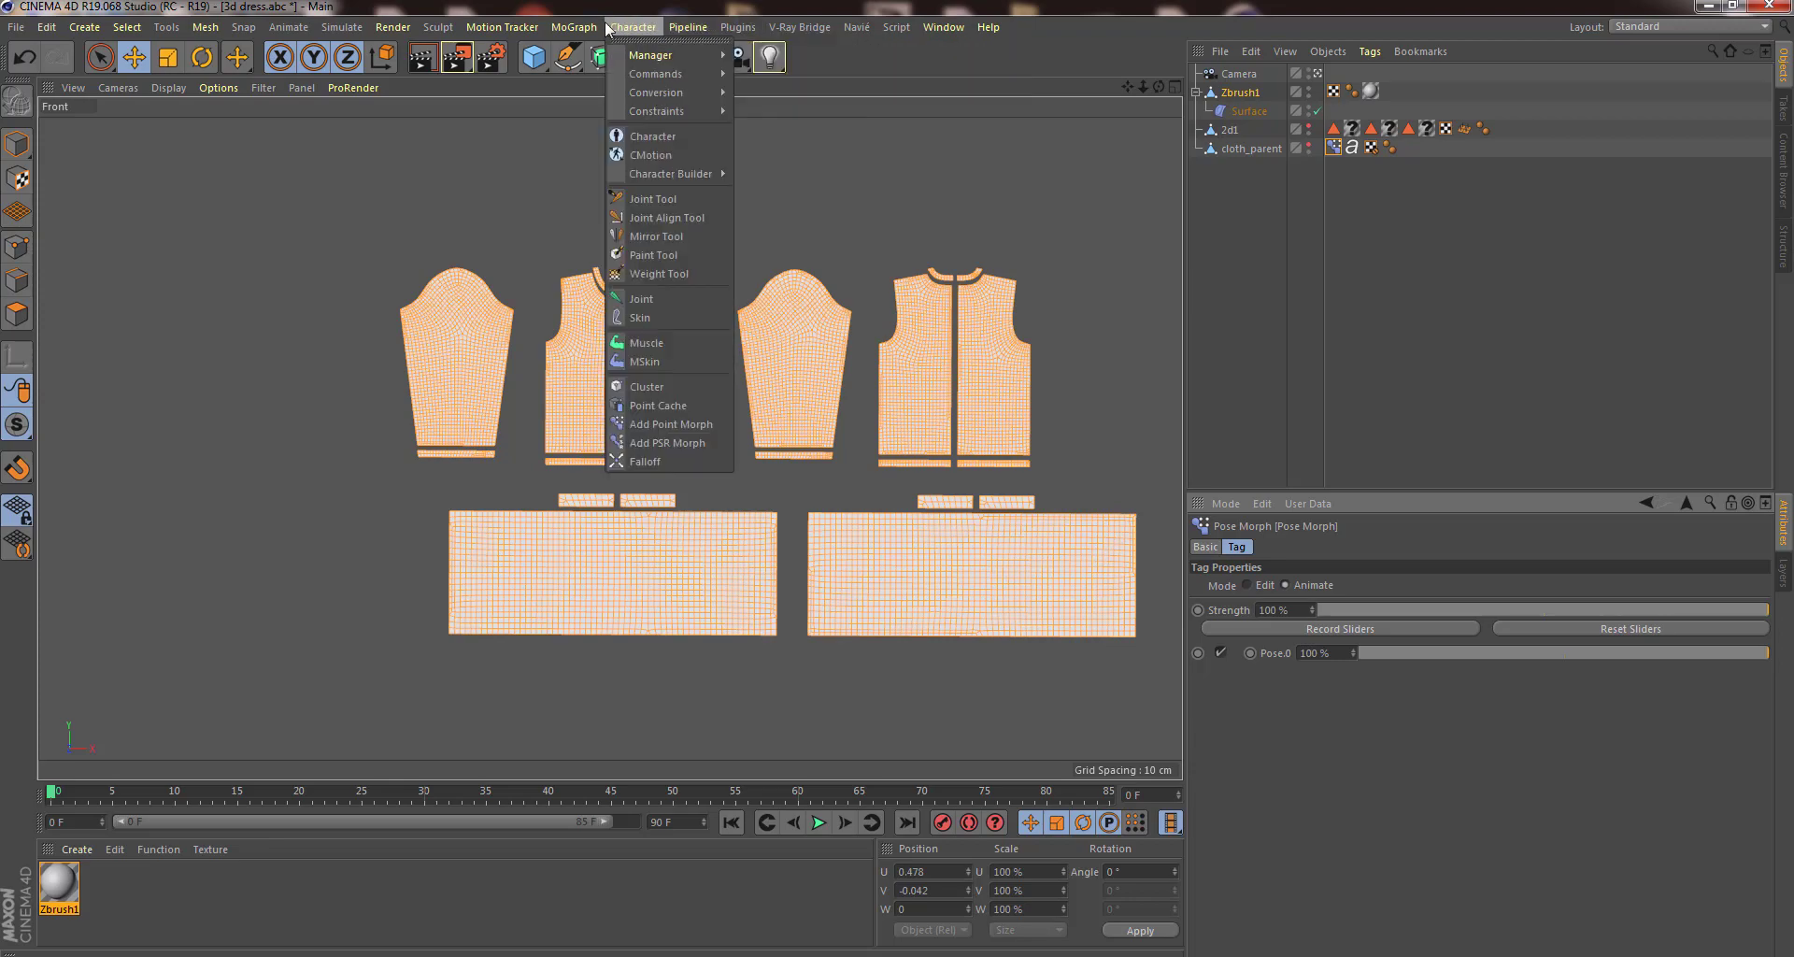
pyautogui.click(785, 76)
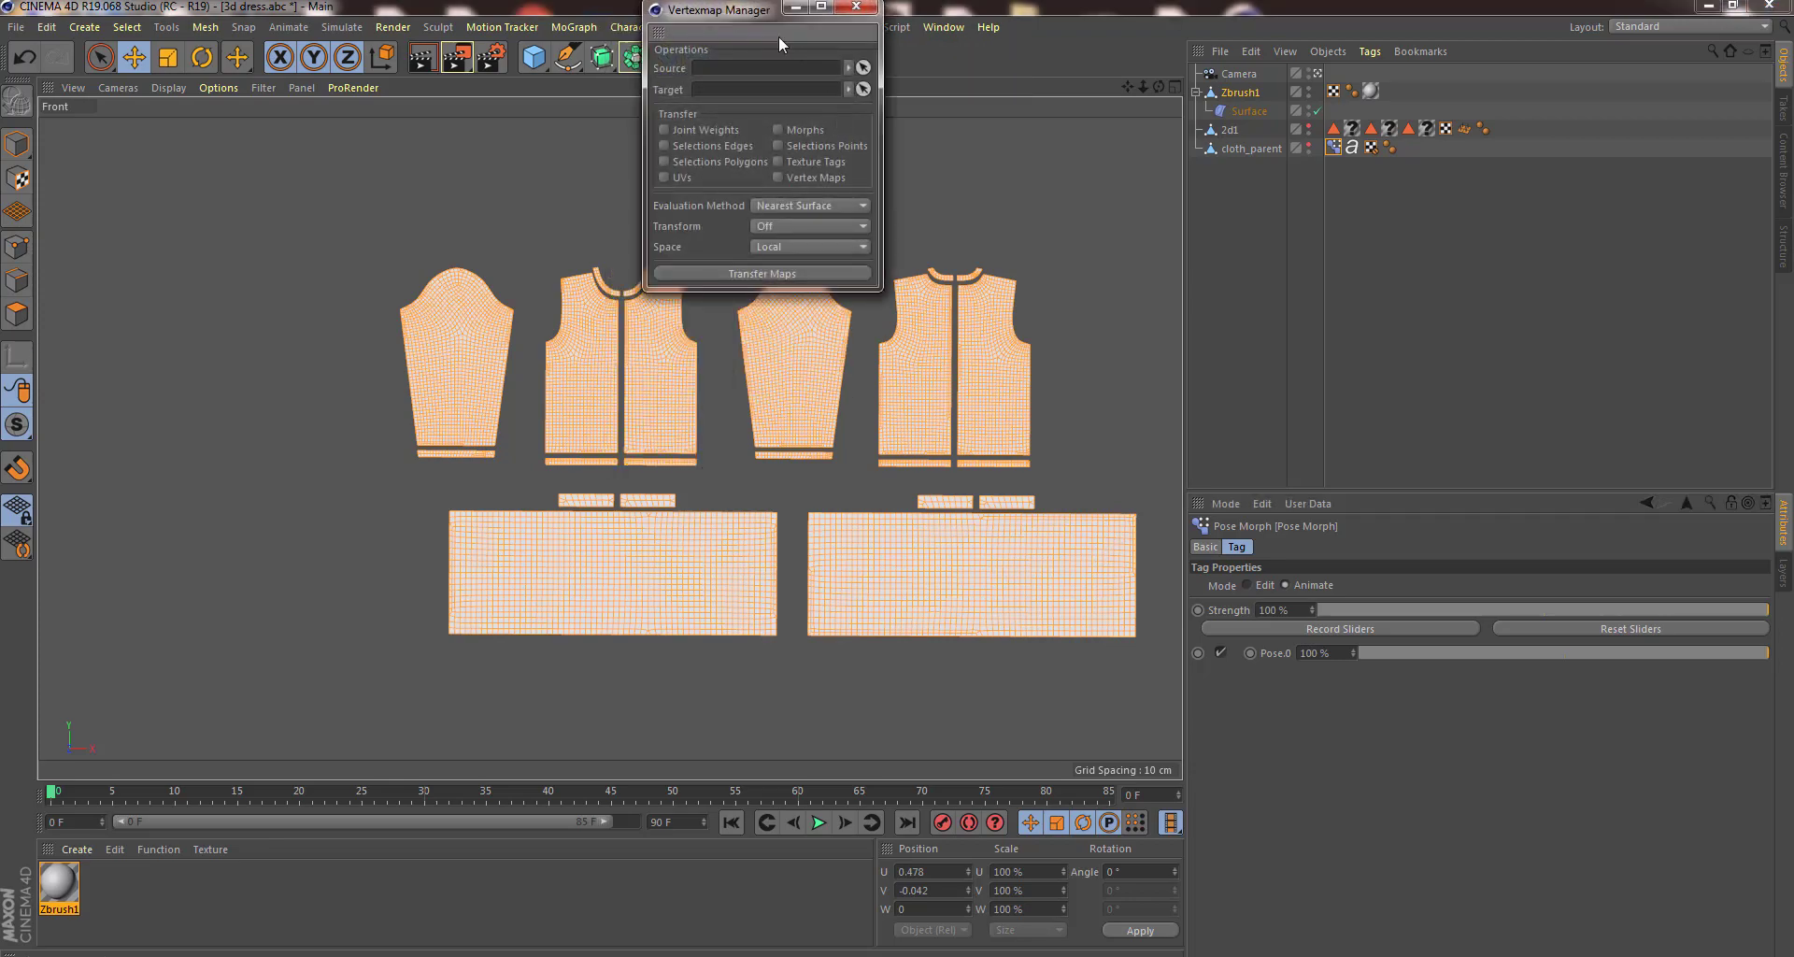
pyautogui.moveTo(743, 11); pyautogui.dragTo(912, 112)
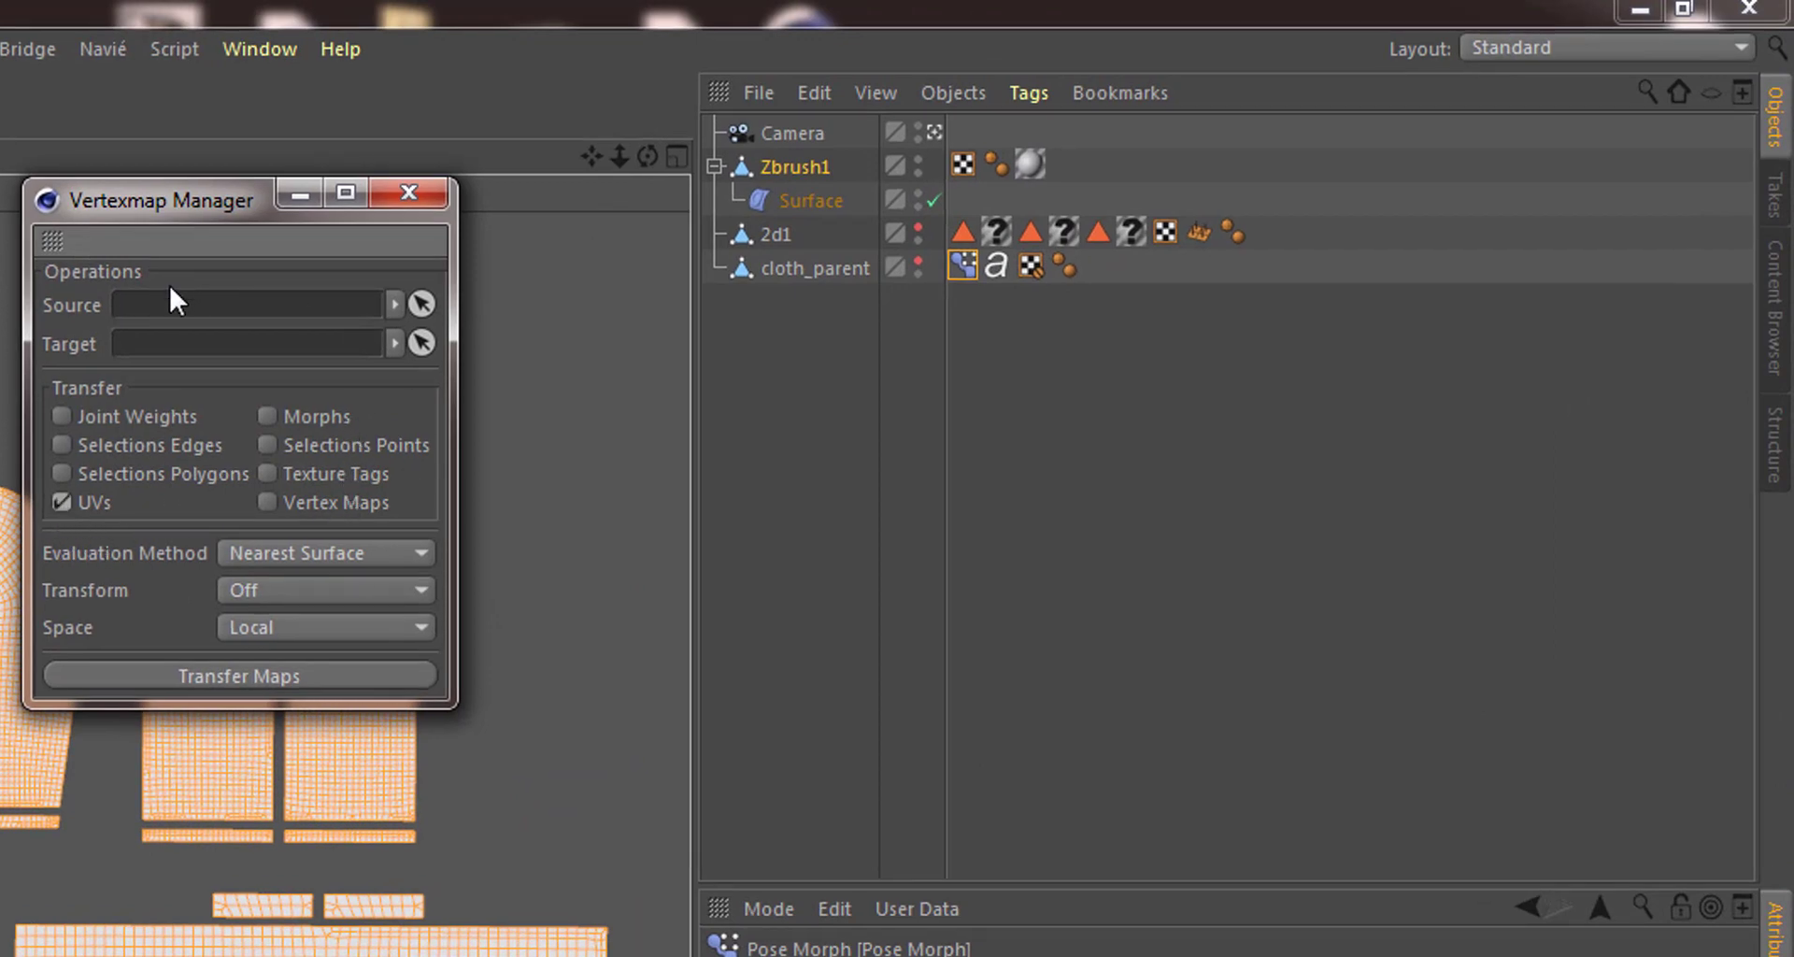
pyautogui.moveTo(838, 267); pyautogui.dragTo(232, 308)
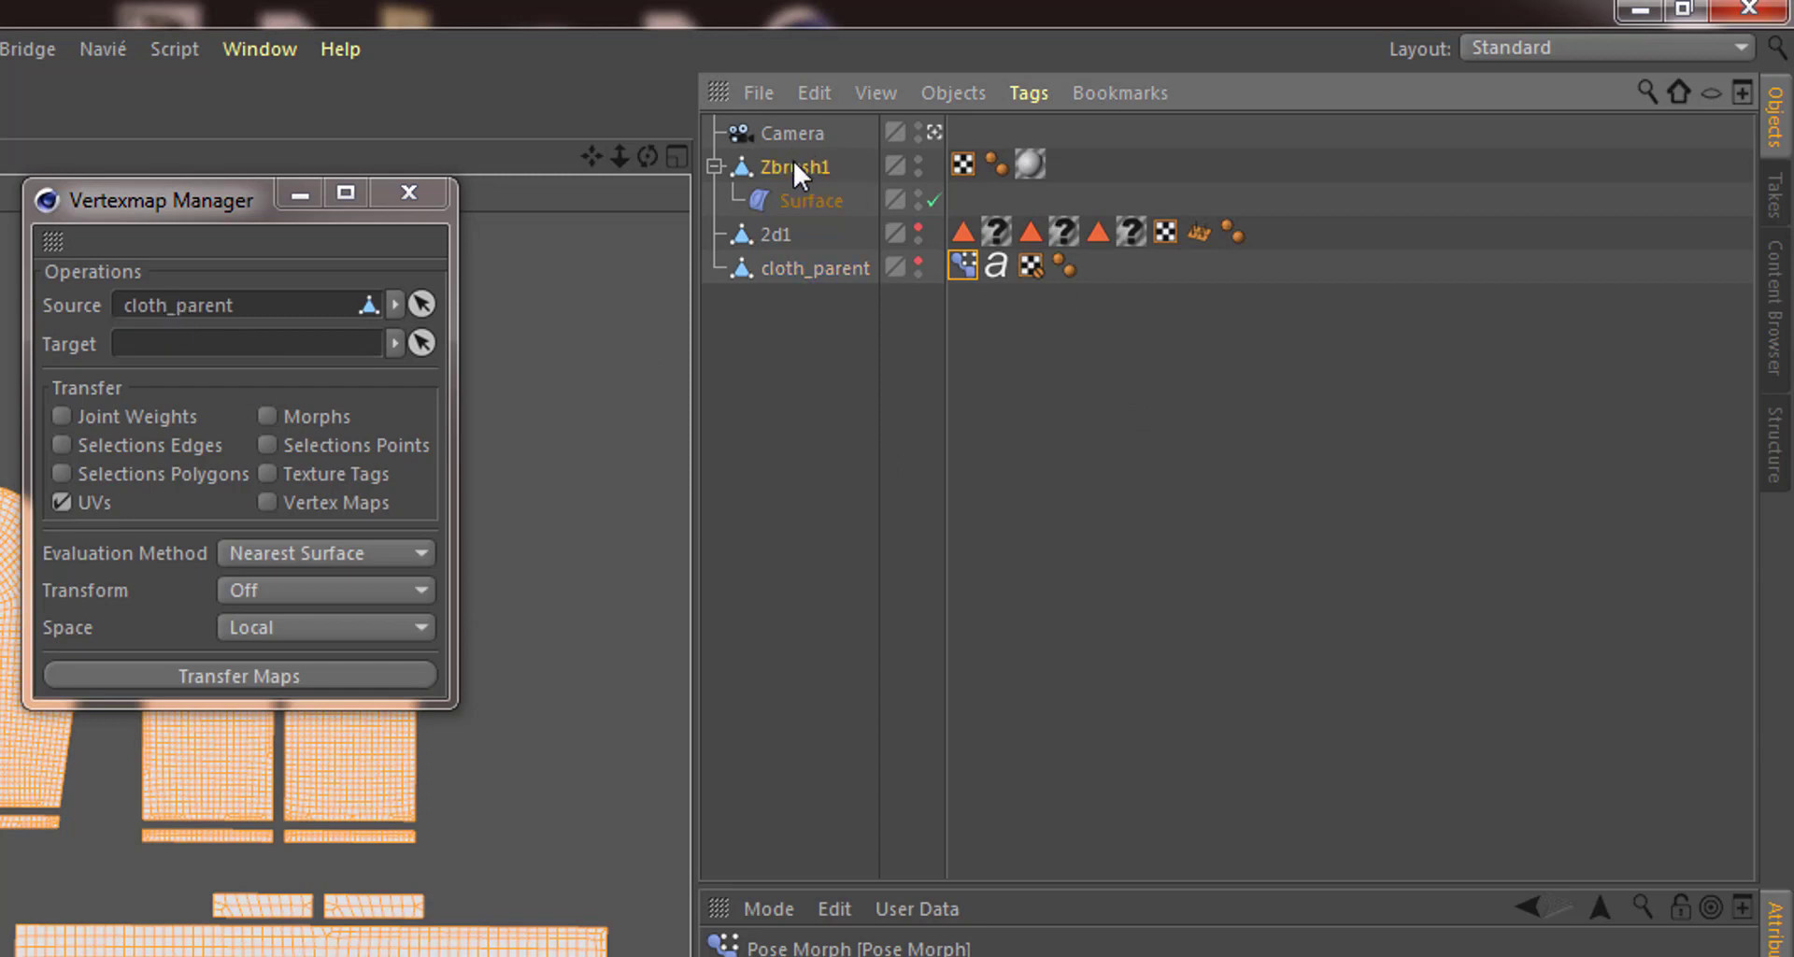
pyautogui.moveTo(793, 166); pyautogui.dragTo(334, 360)
# Set the evaluation method to Normals Projection and transfer the UV map from cloth_parent to Zbrush1.
pyautogui.click(324, 557)
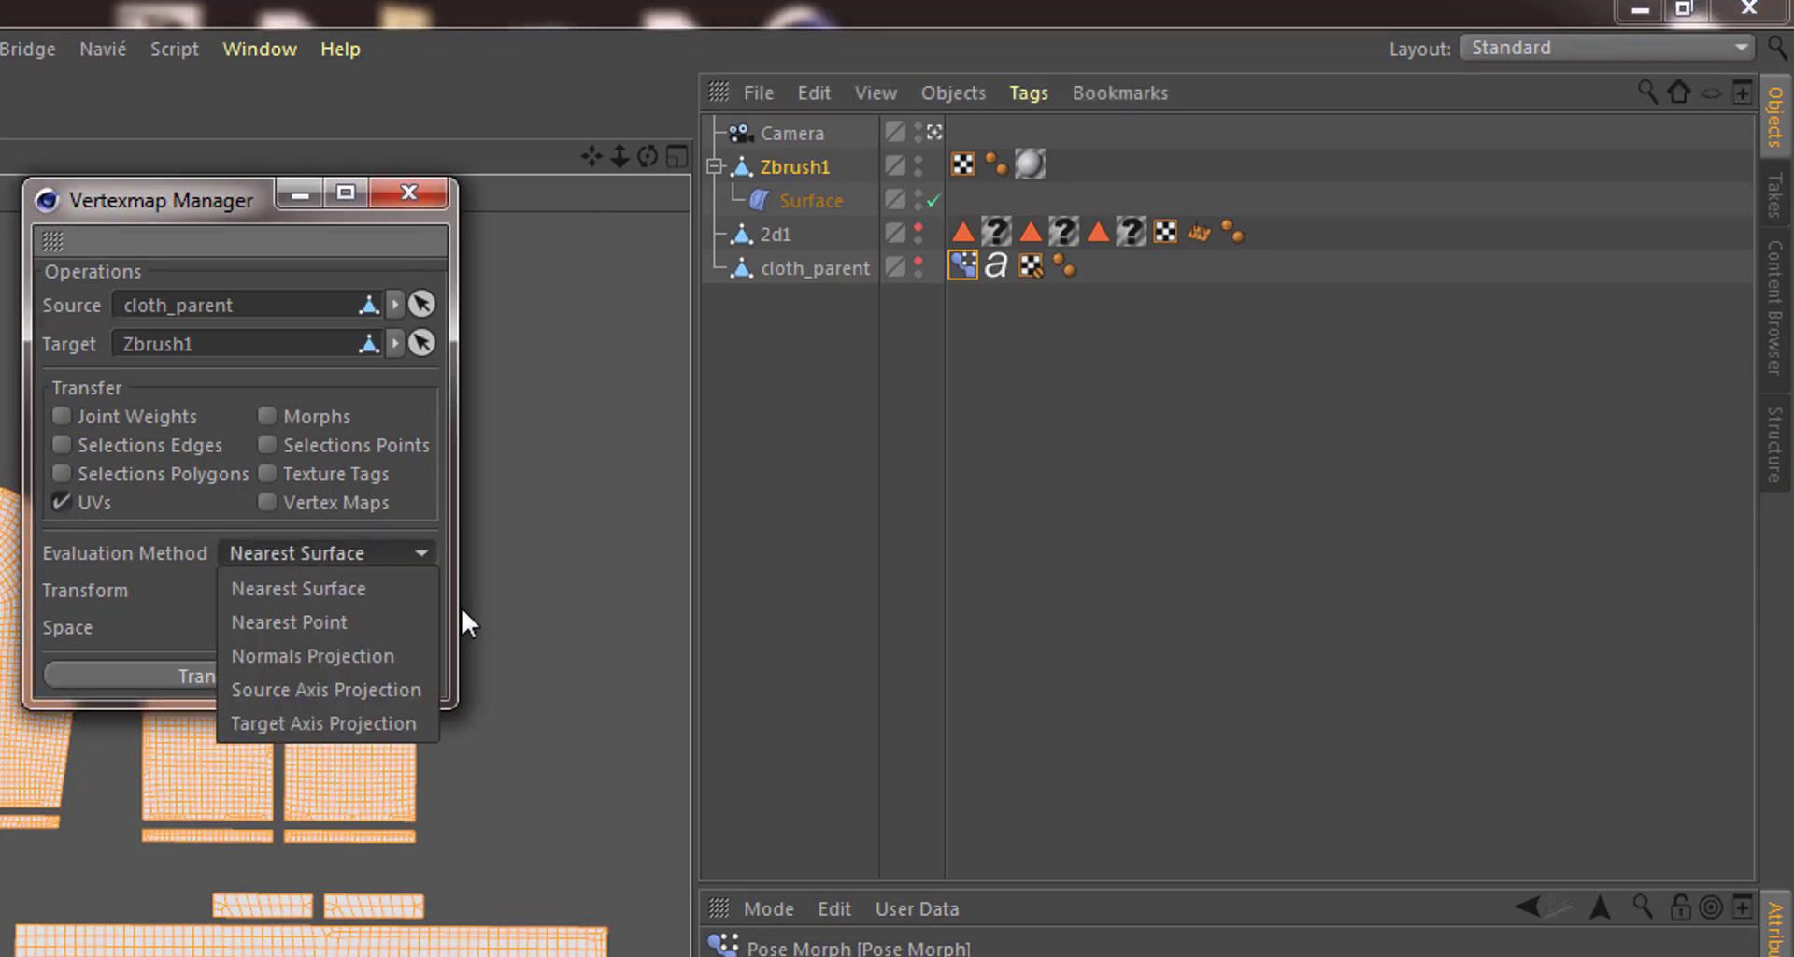
pyautogui.click(361, 658)
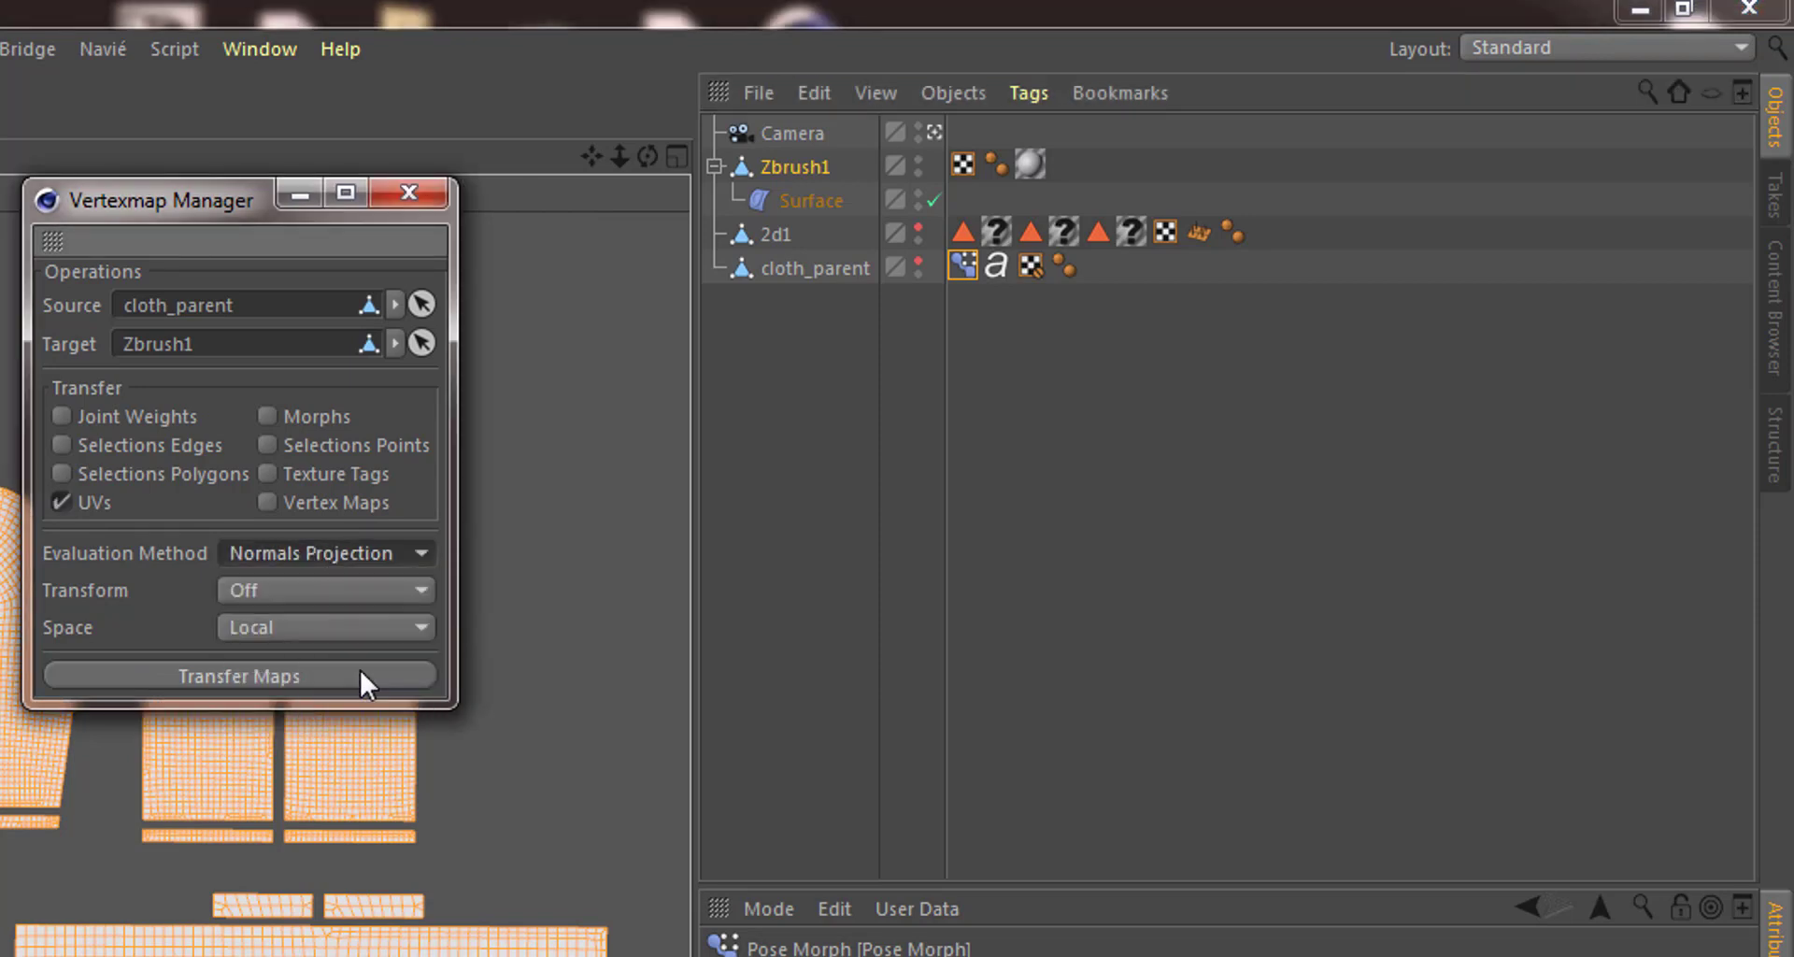
pyautogui.click(184, 670)
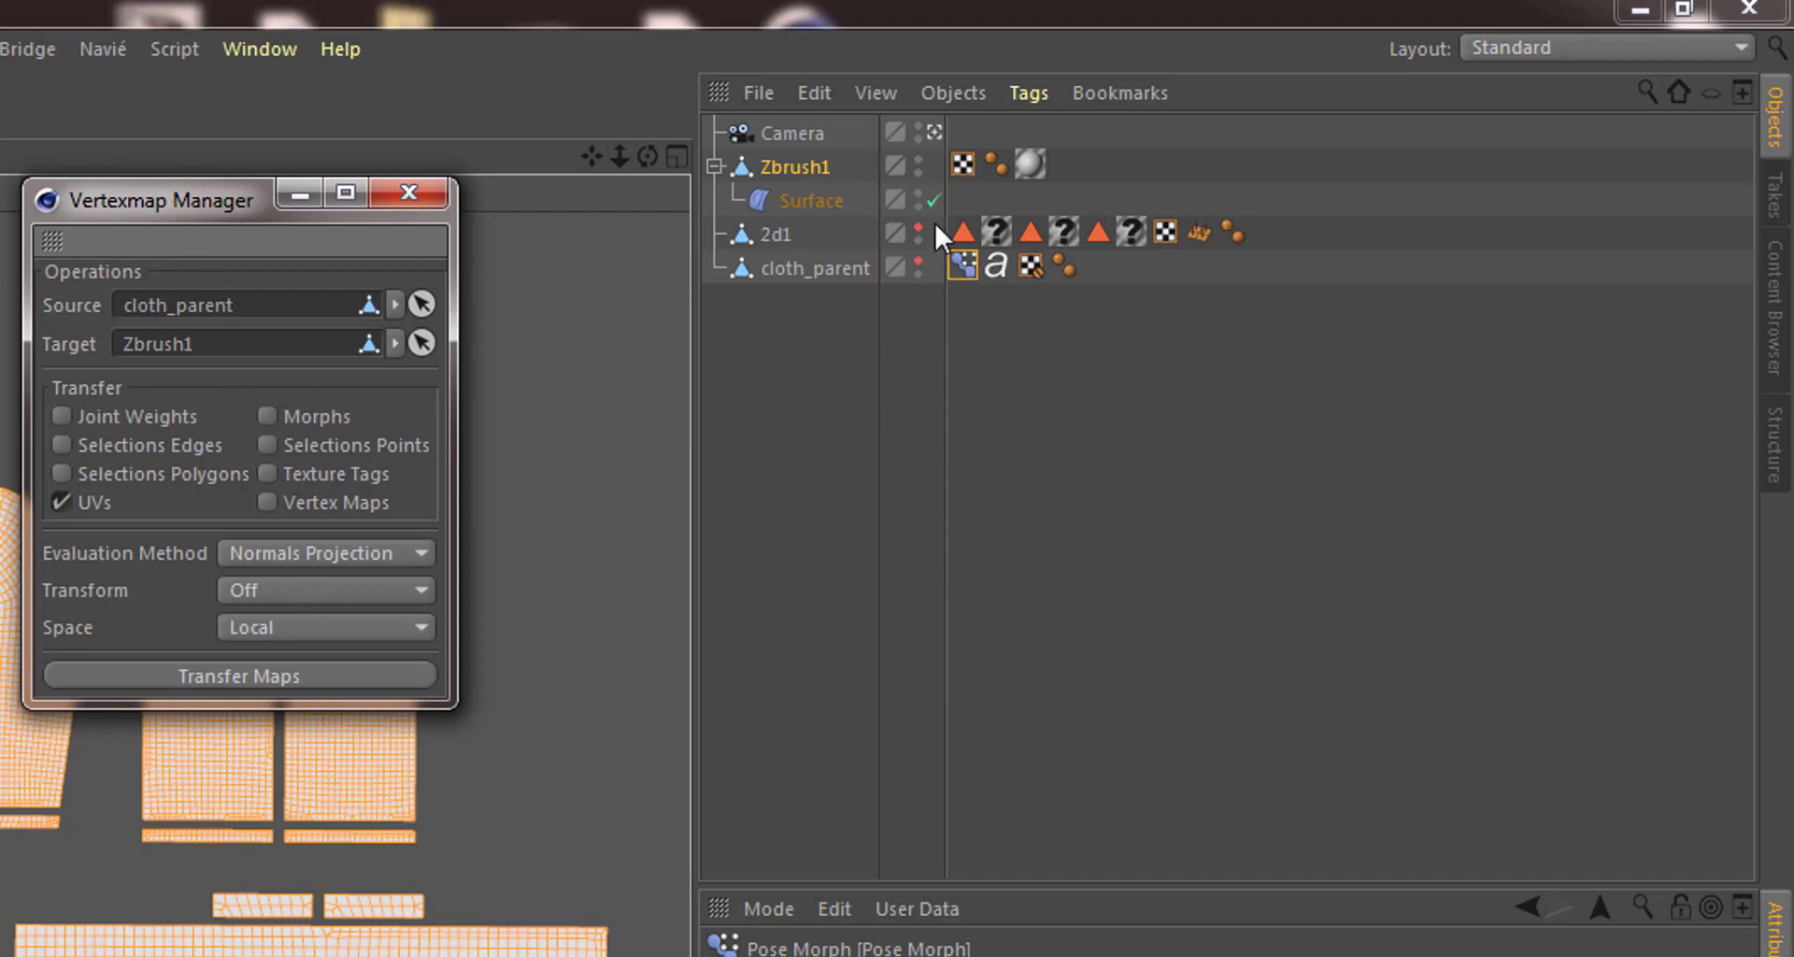
# Check the two UVW tags on Zbrush1 and switch the interface to the BP - UV Edit layout.
pyautogui.click(960, 164)
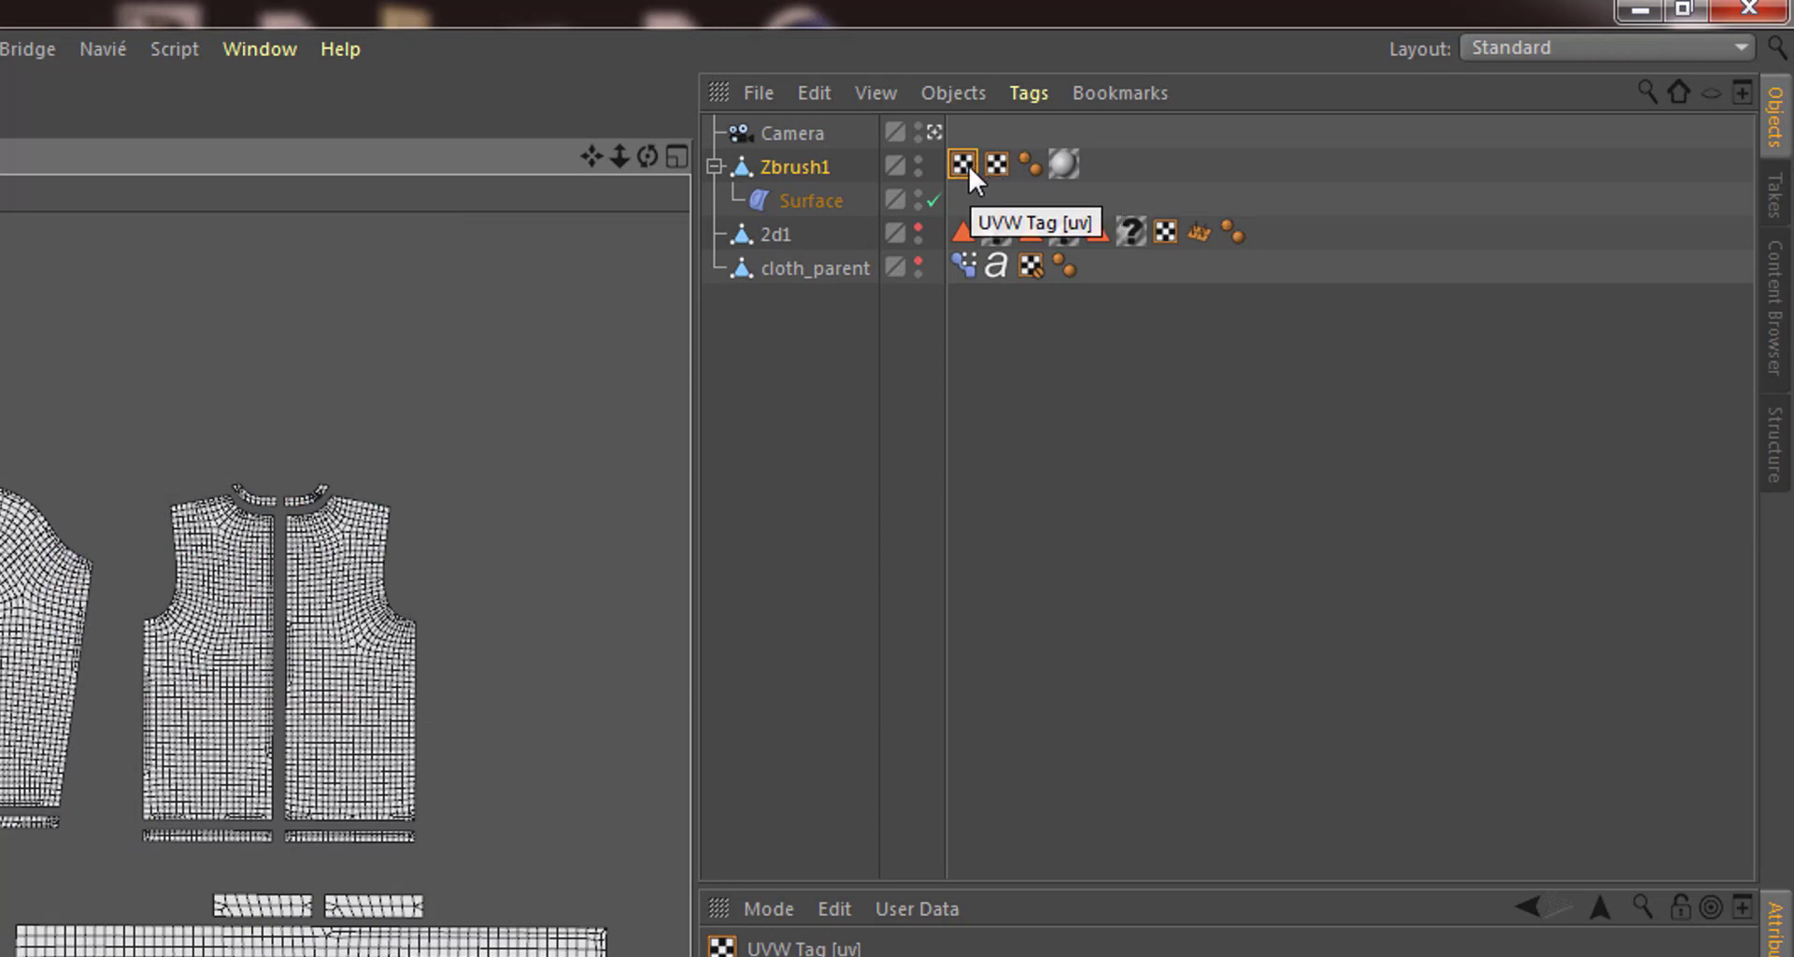
pyautogui.click(995, 160)
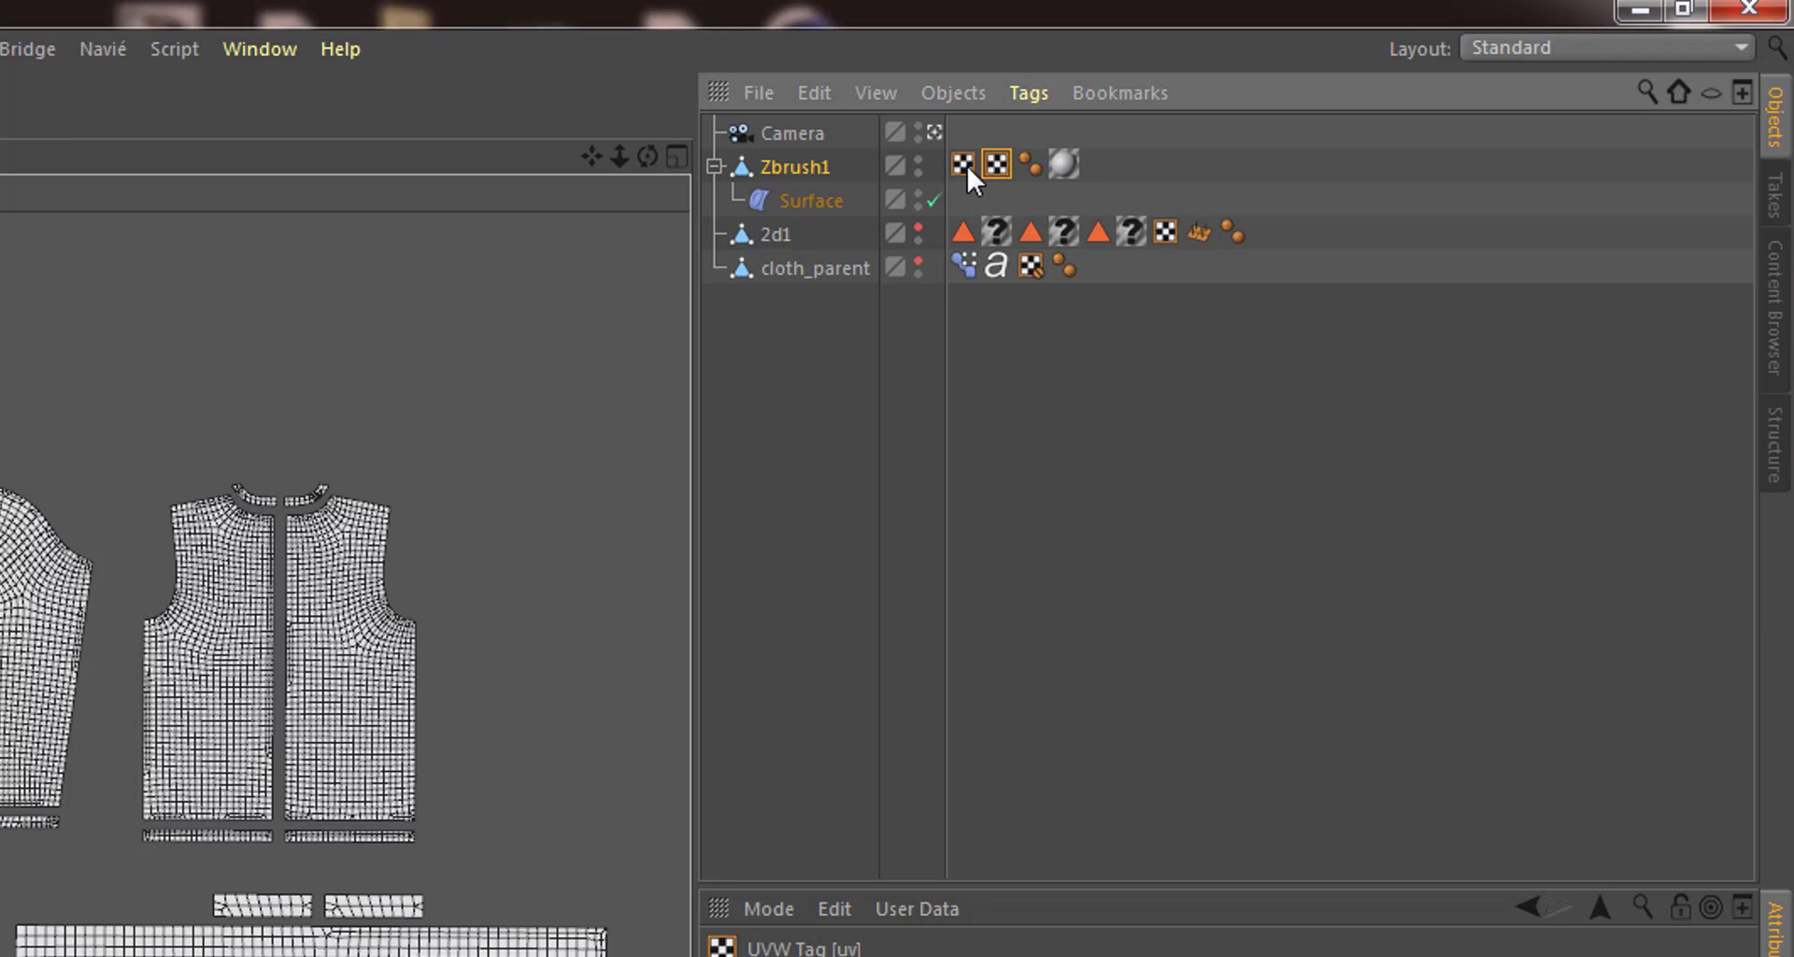
pyautogui.click(1622, 48)
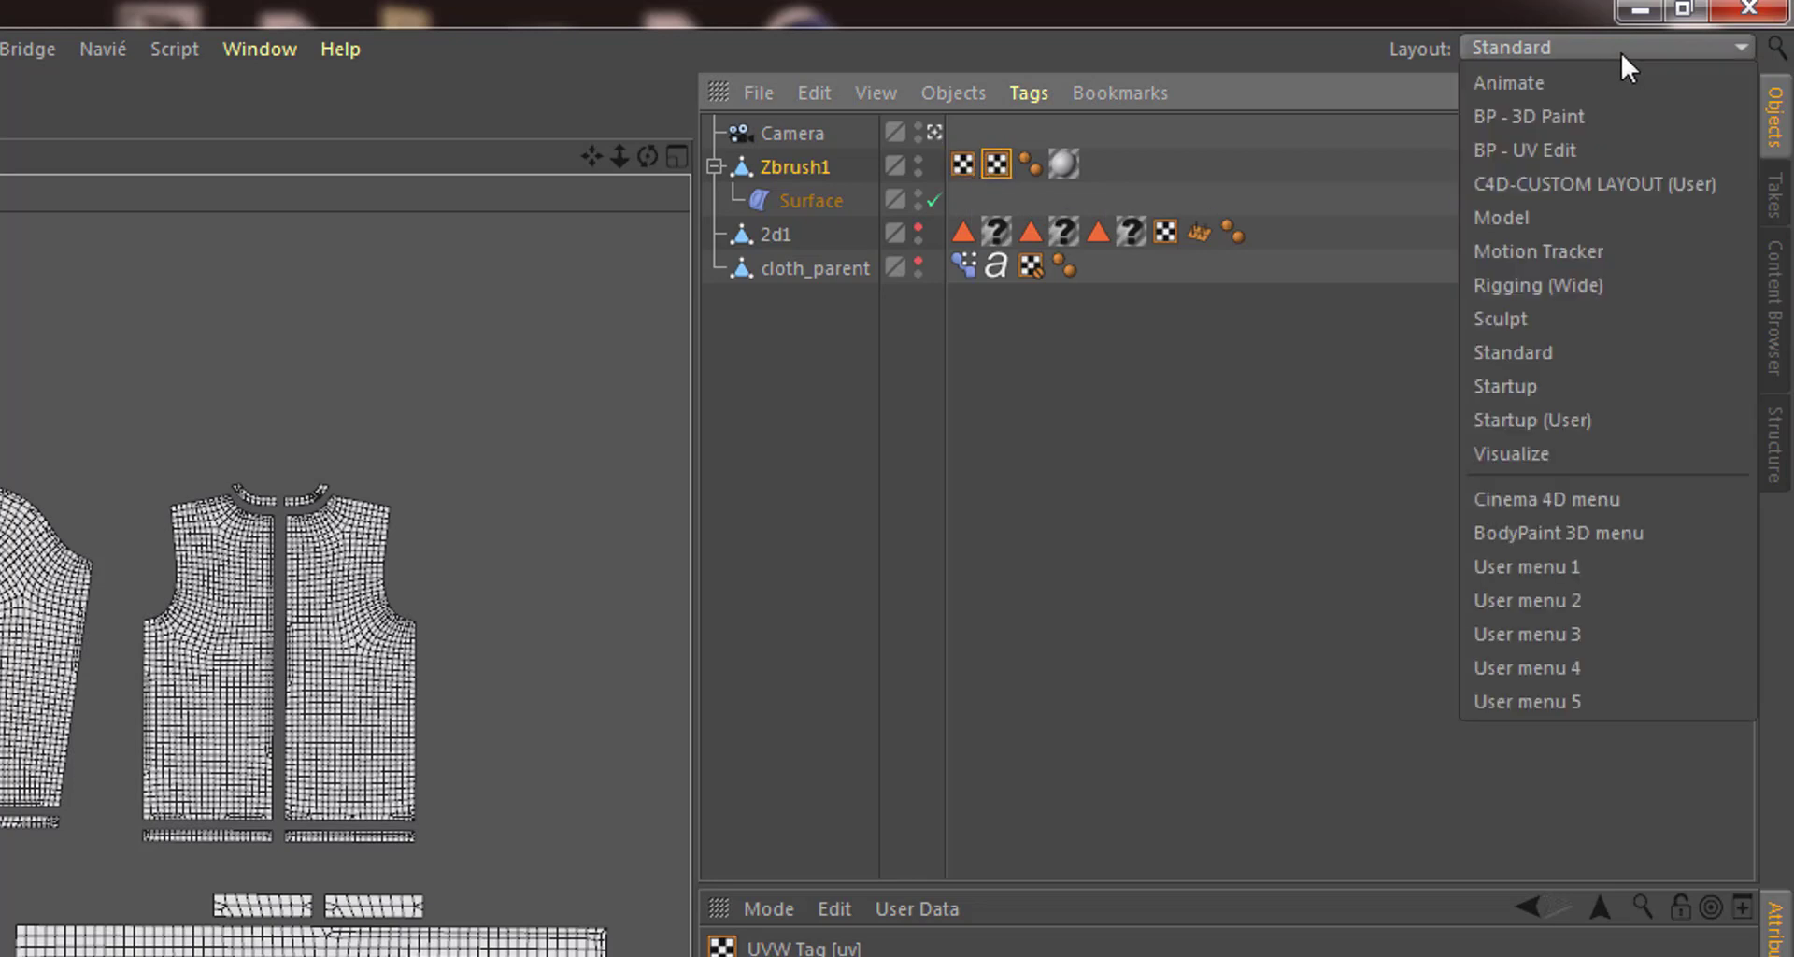
pyautogui.click(1575, 136)
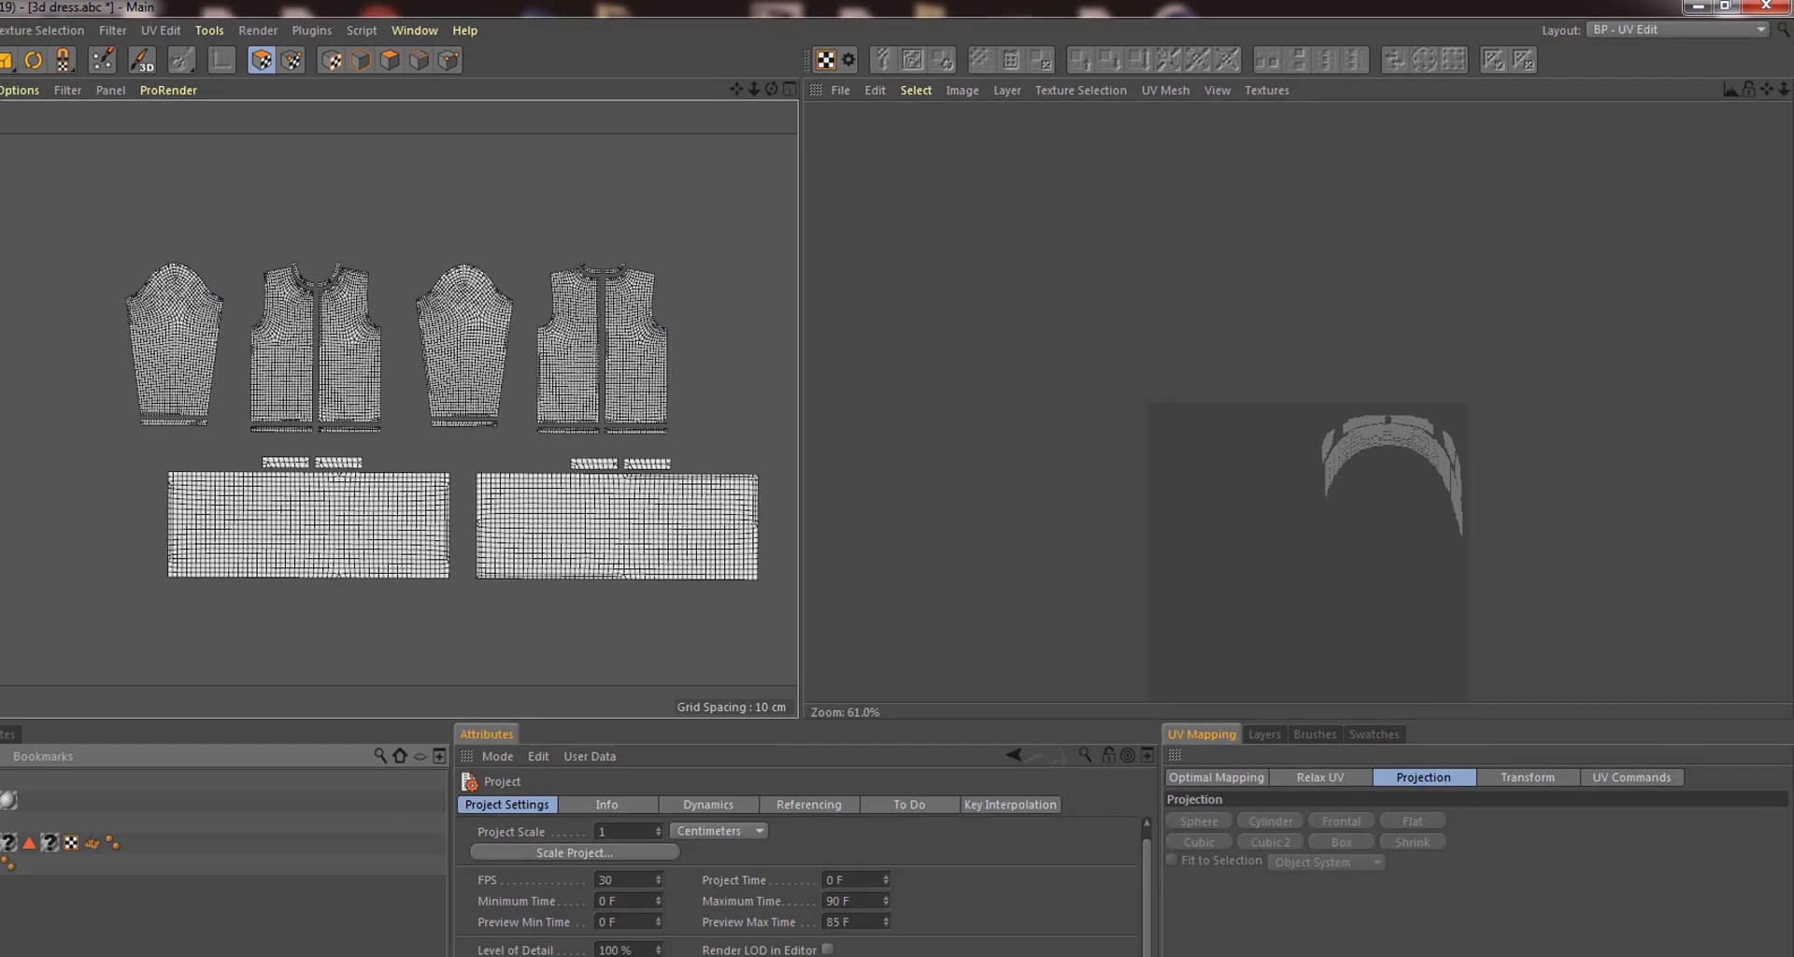
# Compare the UV layouts of Zbrush1's two UVW tags and delete the second tag with the tangled UVs.
pyautogui.click(110, 744)
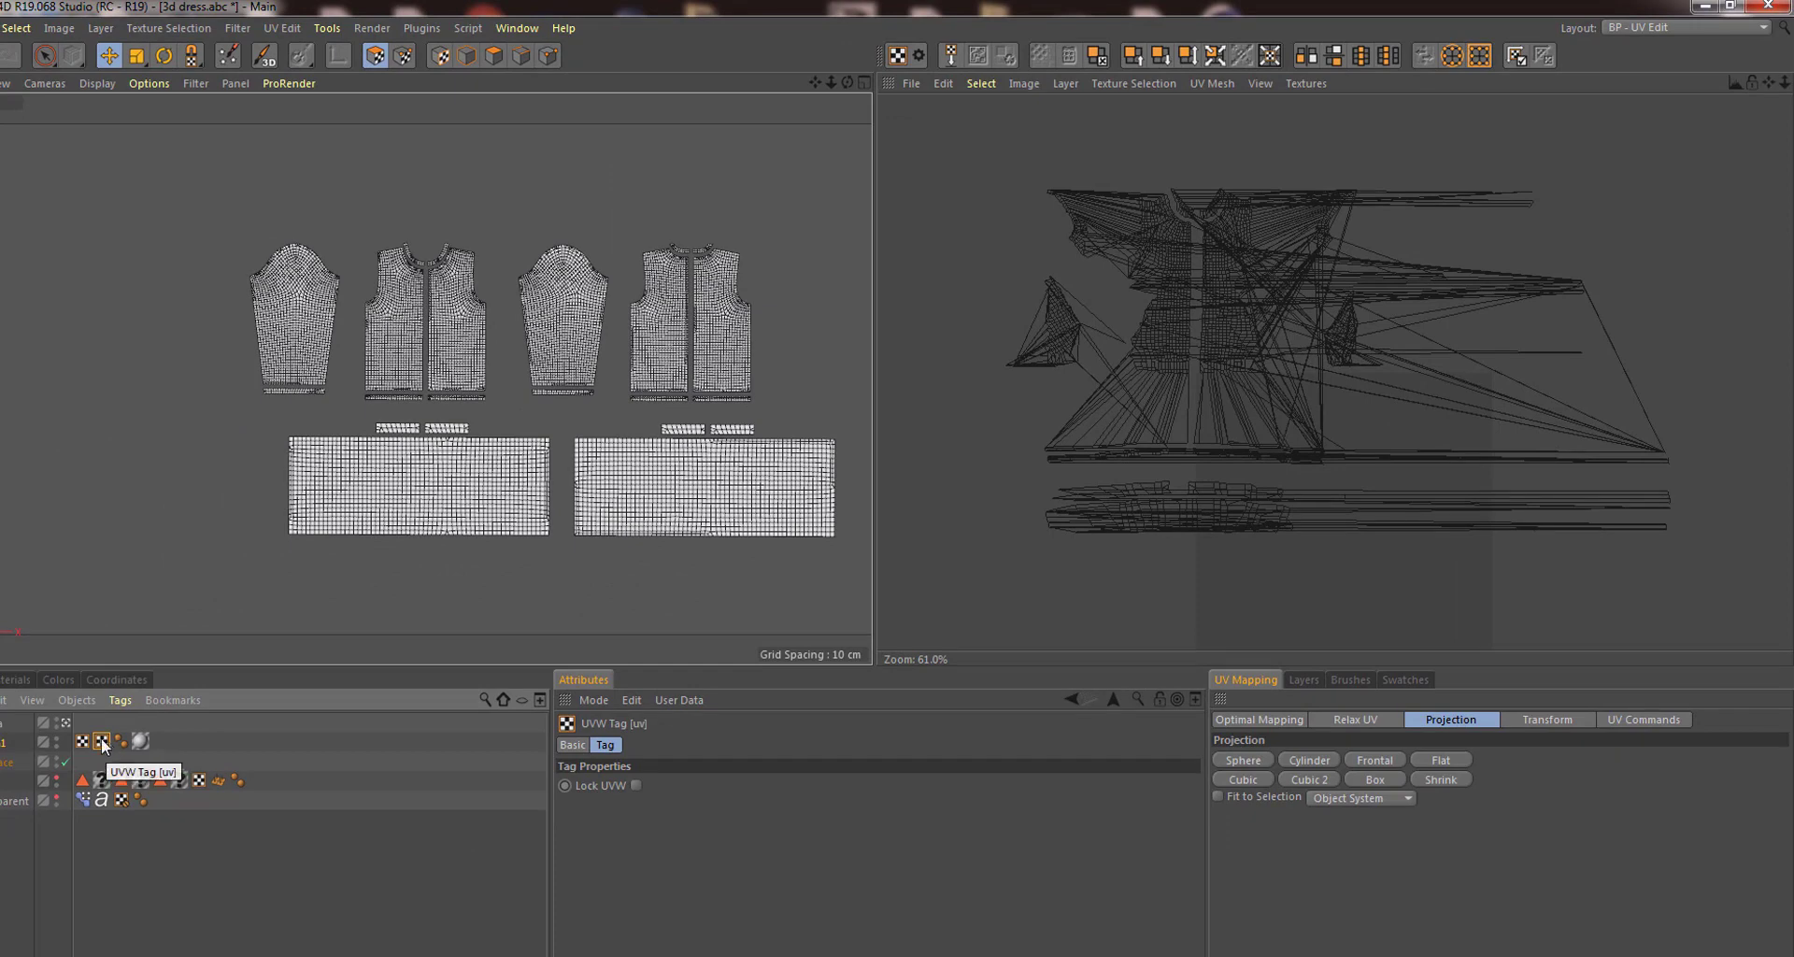
pyautogui.click(87, 743)
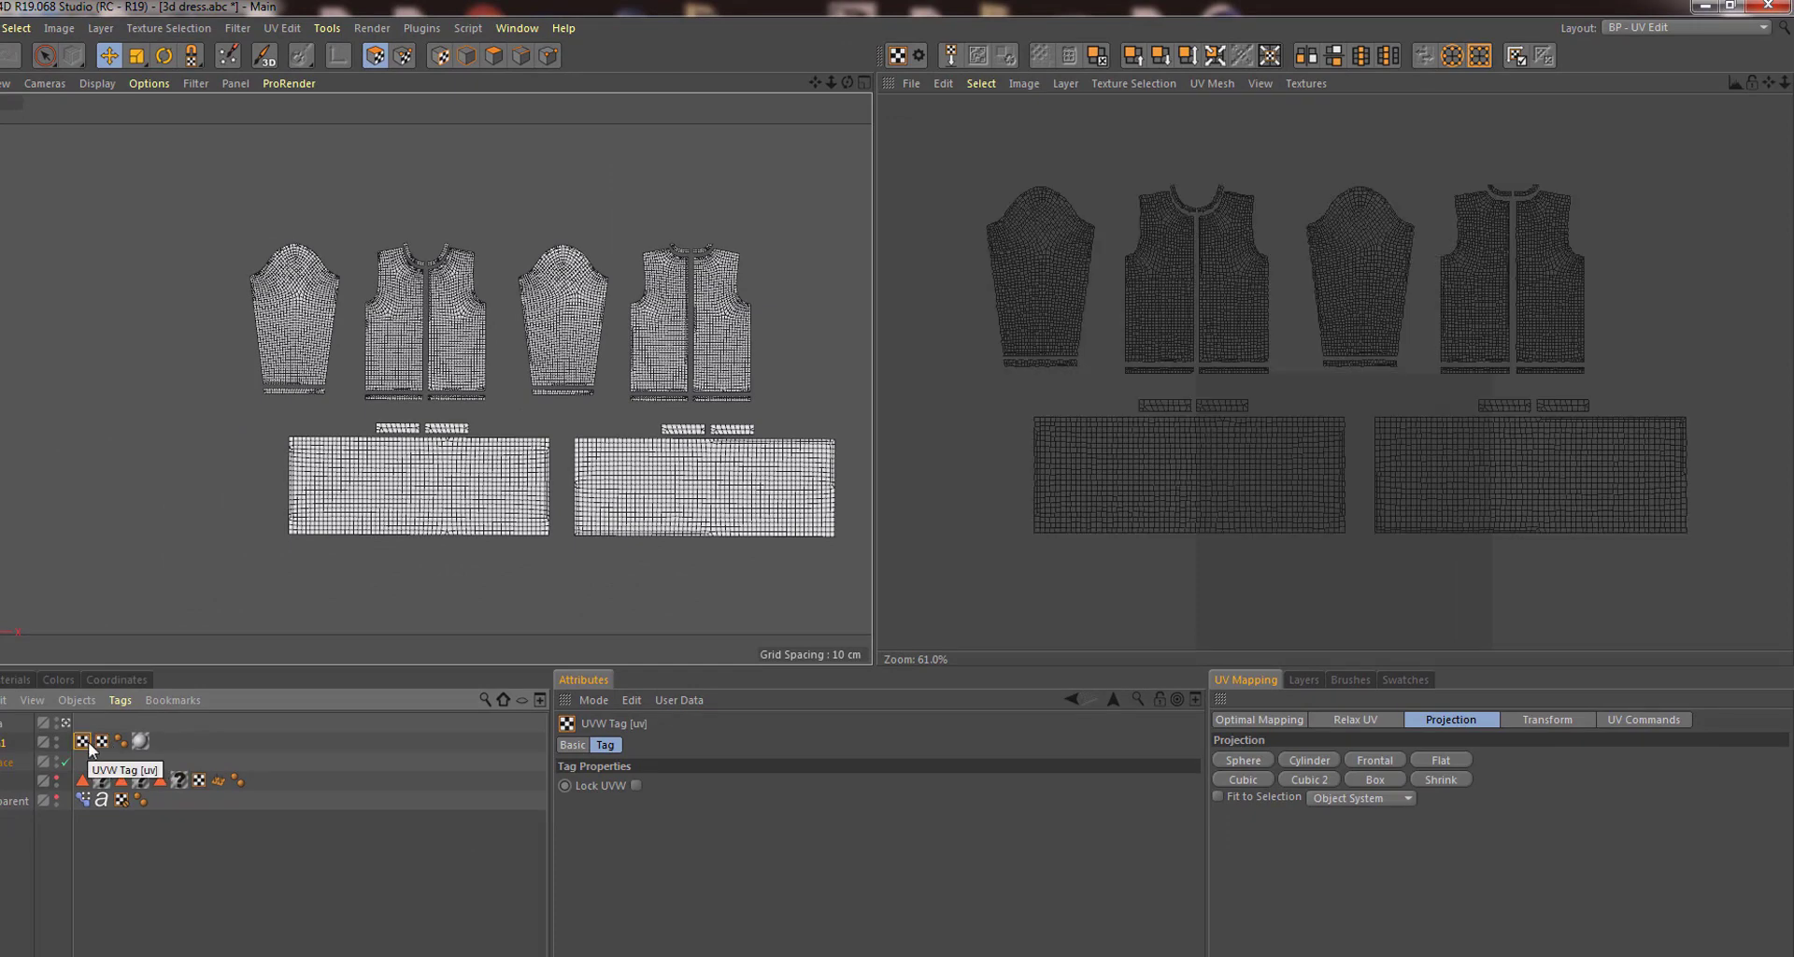
pyautogui.click(102, 741)
pyautogui.press('Delete')
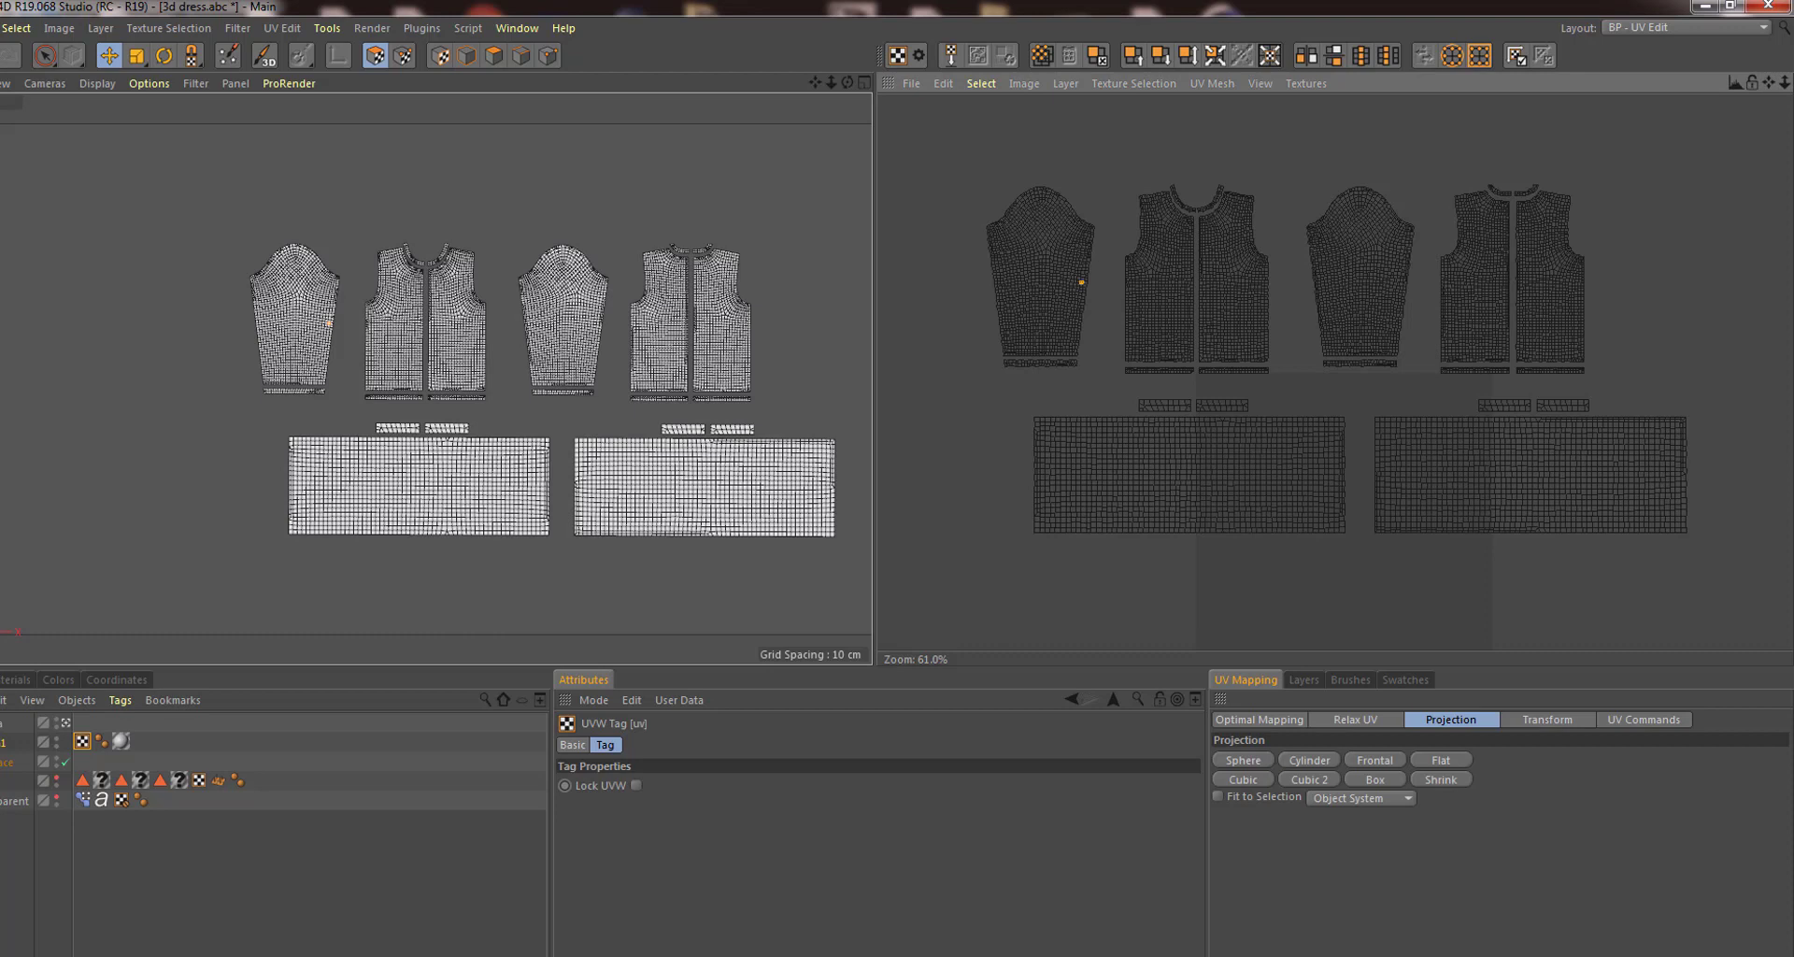
# Select the sleeve, bodice, hem band and skirt UV islands one by one to check that they match the mesh pieces.
pyautogui.doubleClick(1080, 280)
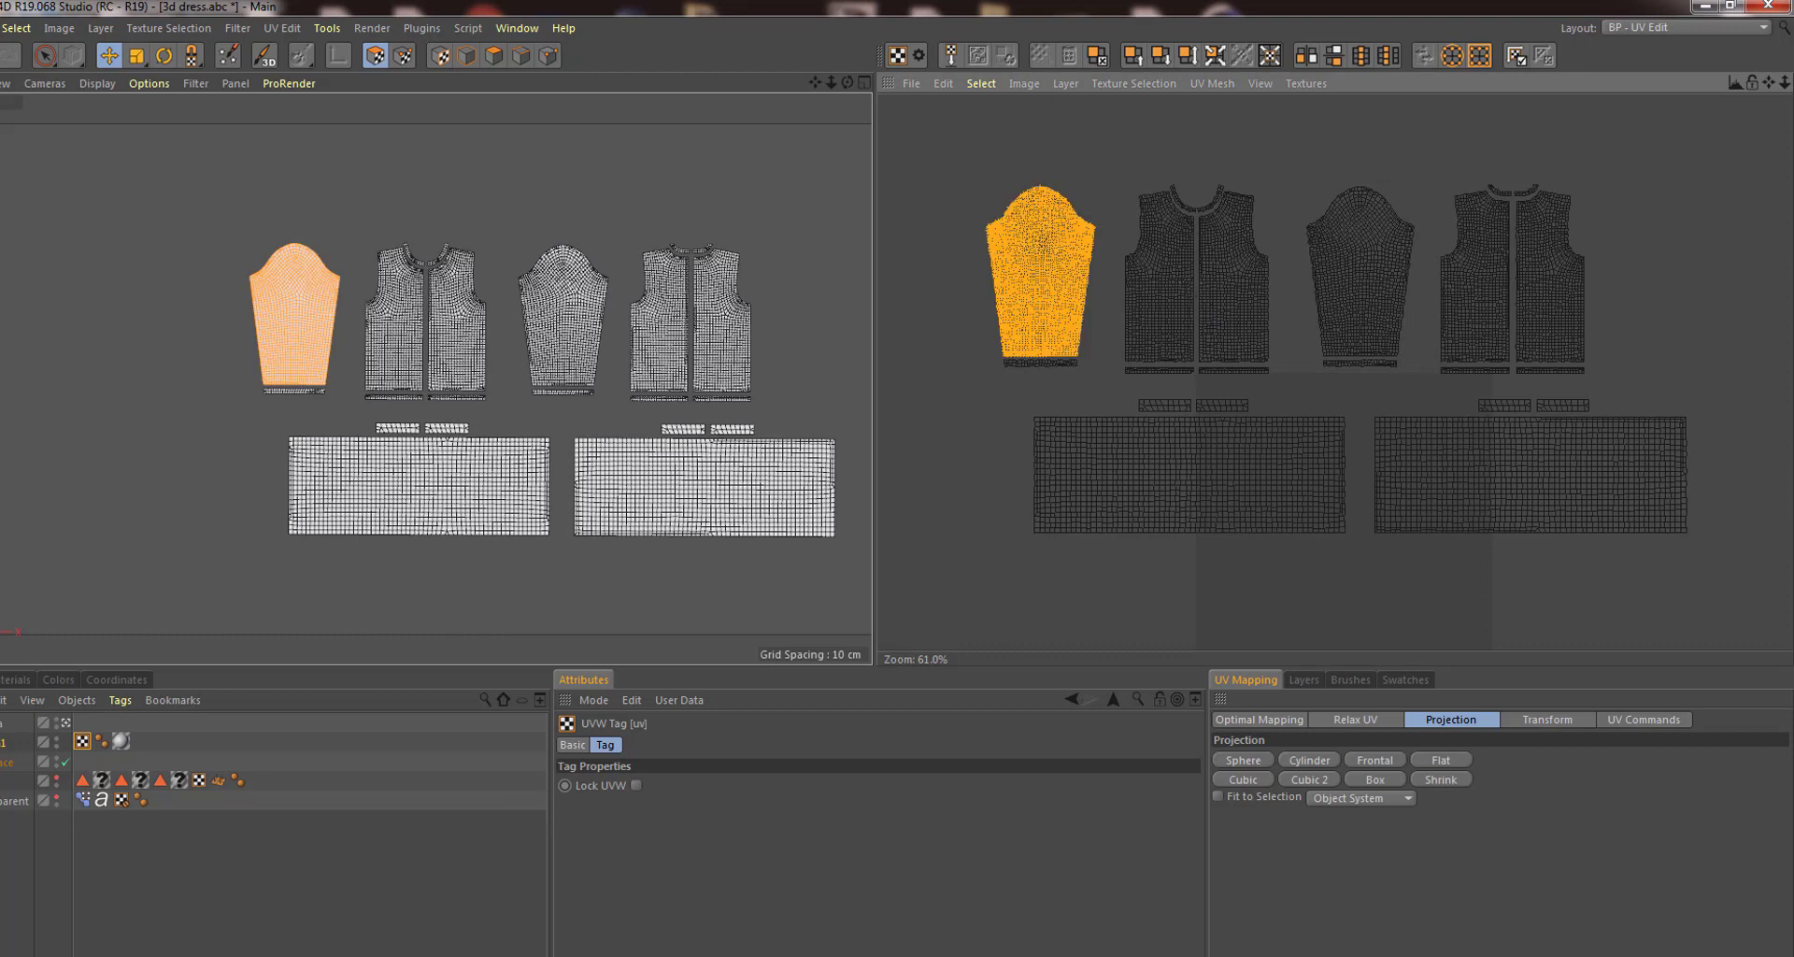
pyautogui.doubleClick(1179, 293)
pyautogui.doubleClick(1239, 304)
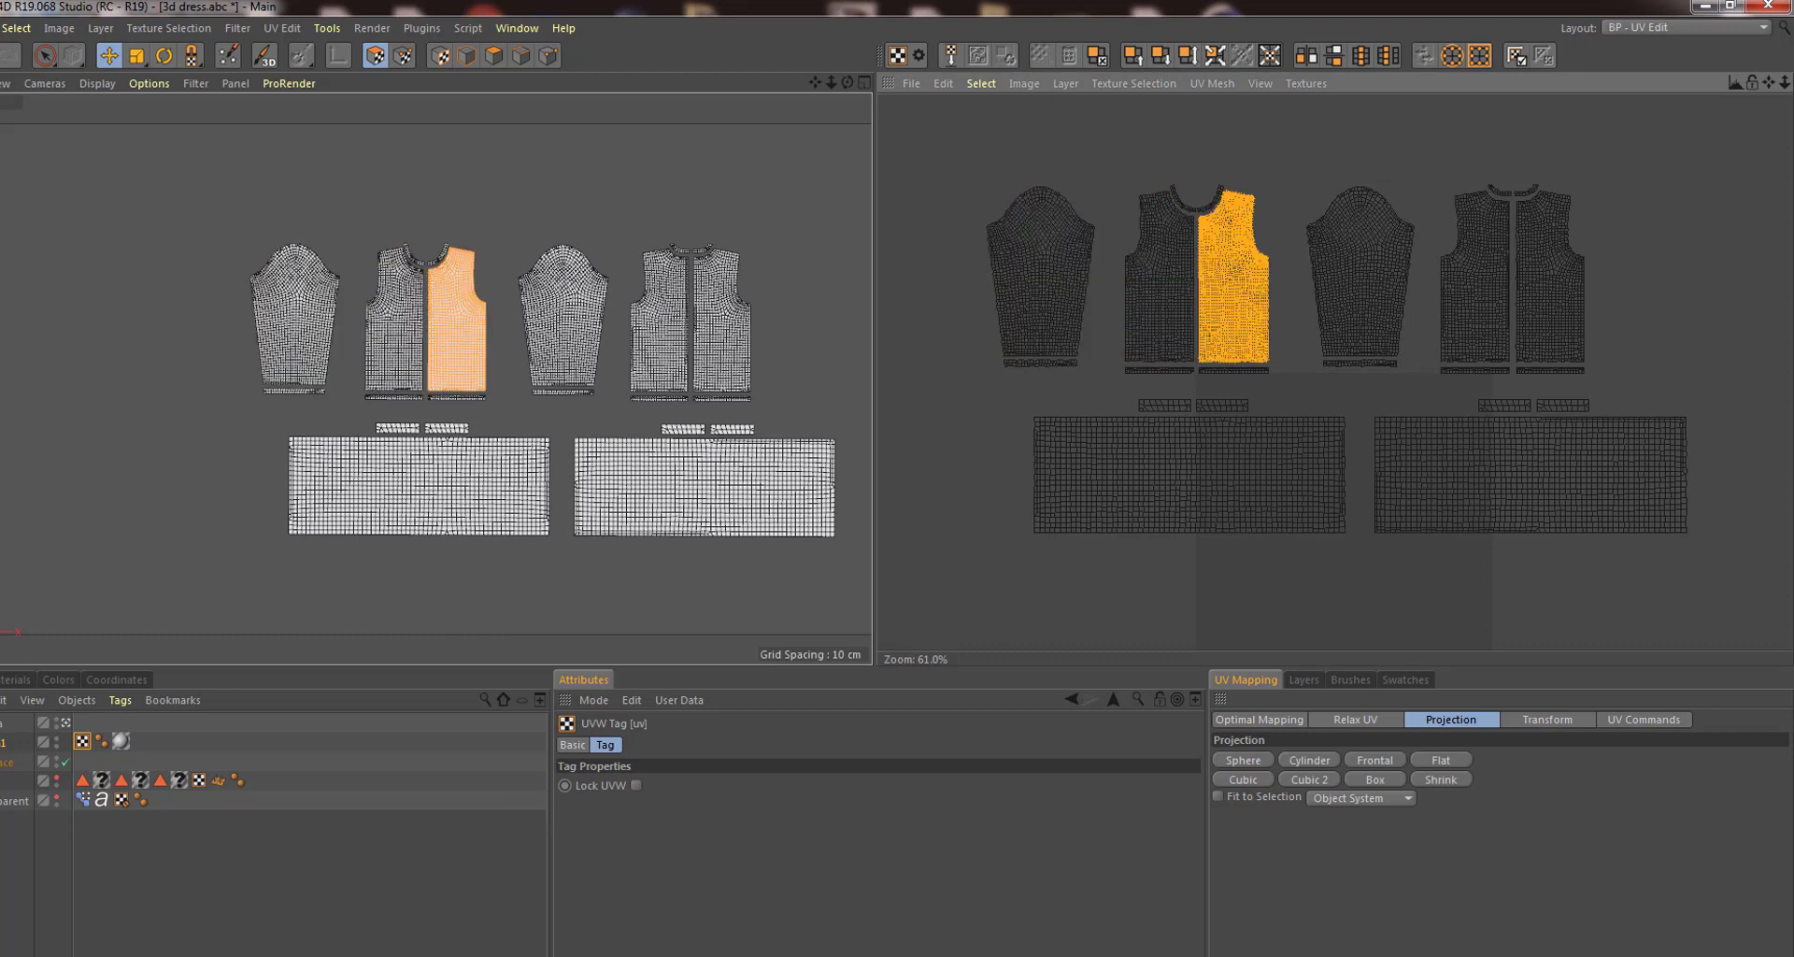
pyautogui.doubleClick(1385, 320)
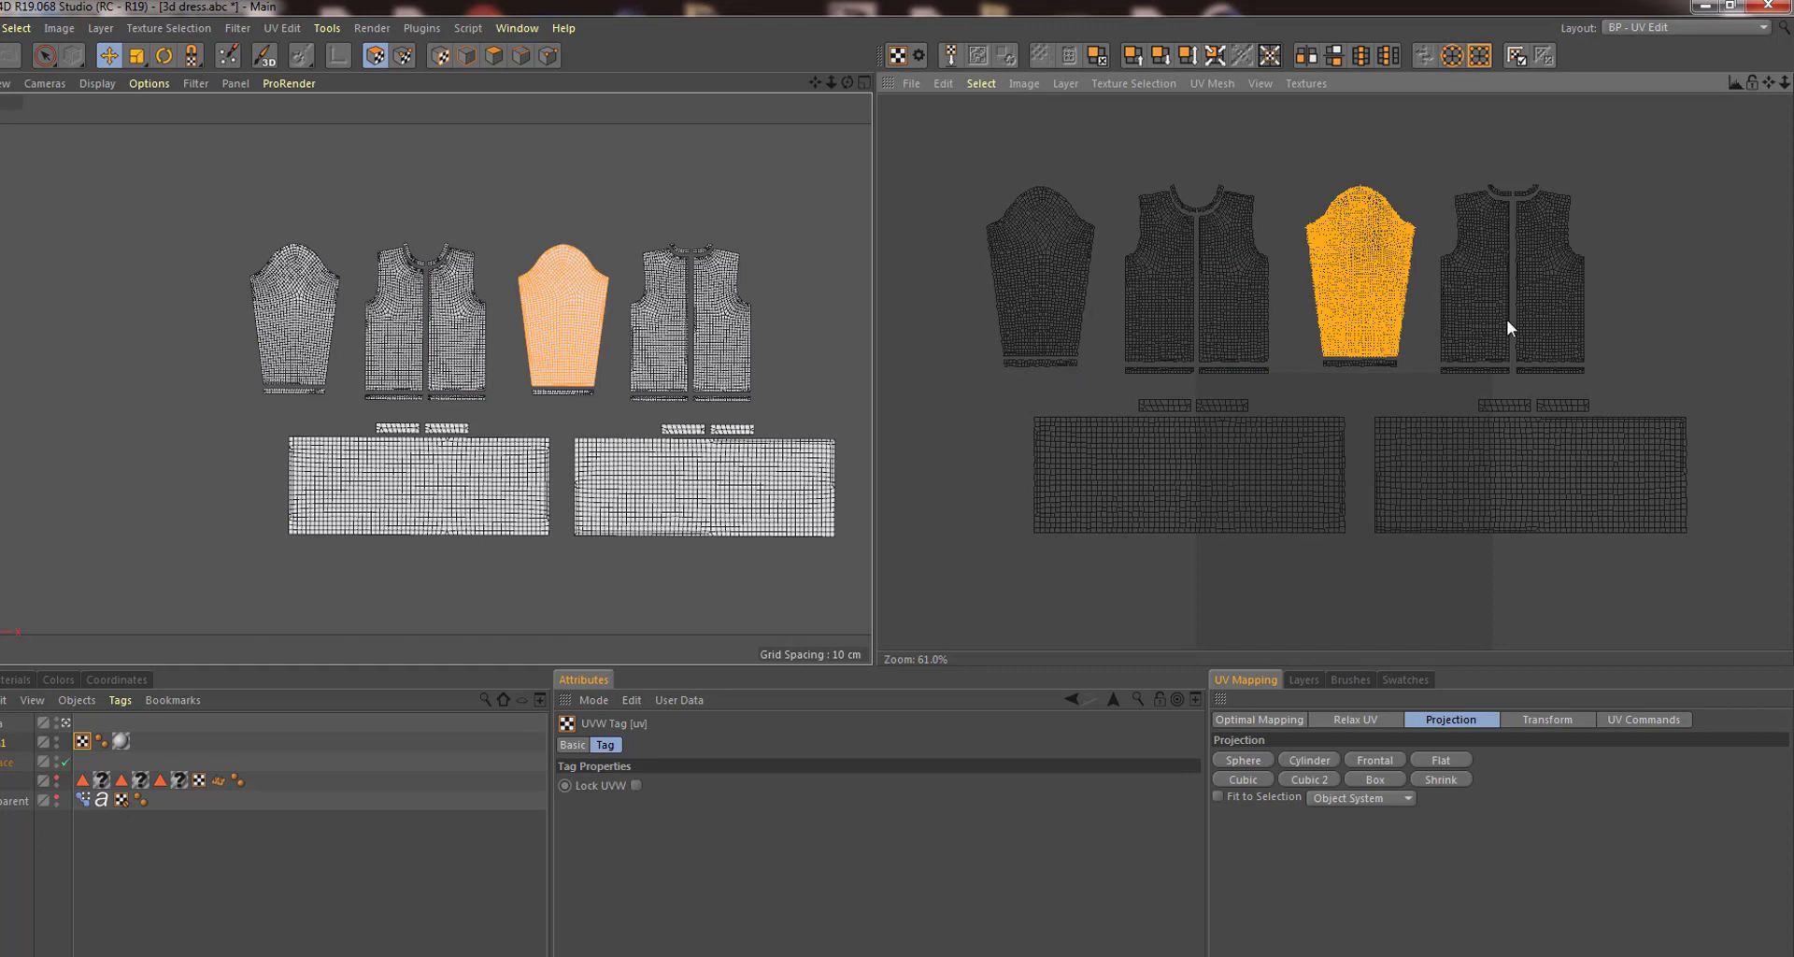
pyautogui.doubleClick(1488, 297)
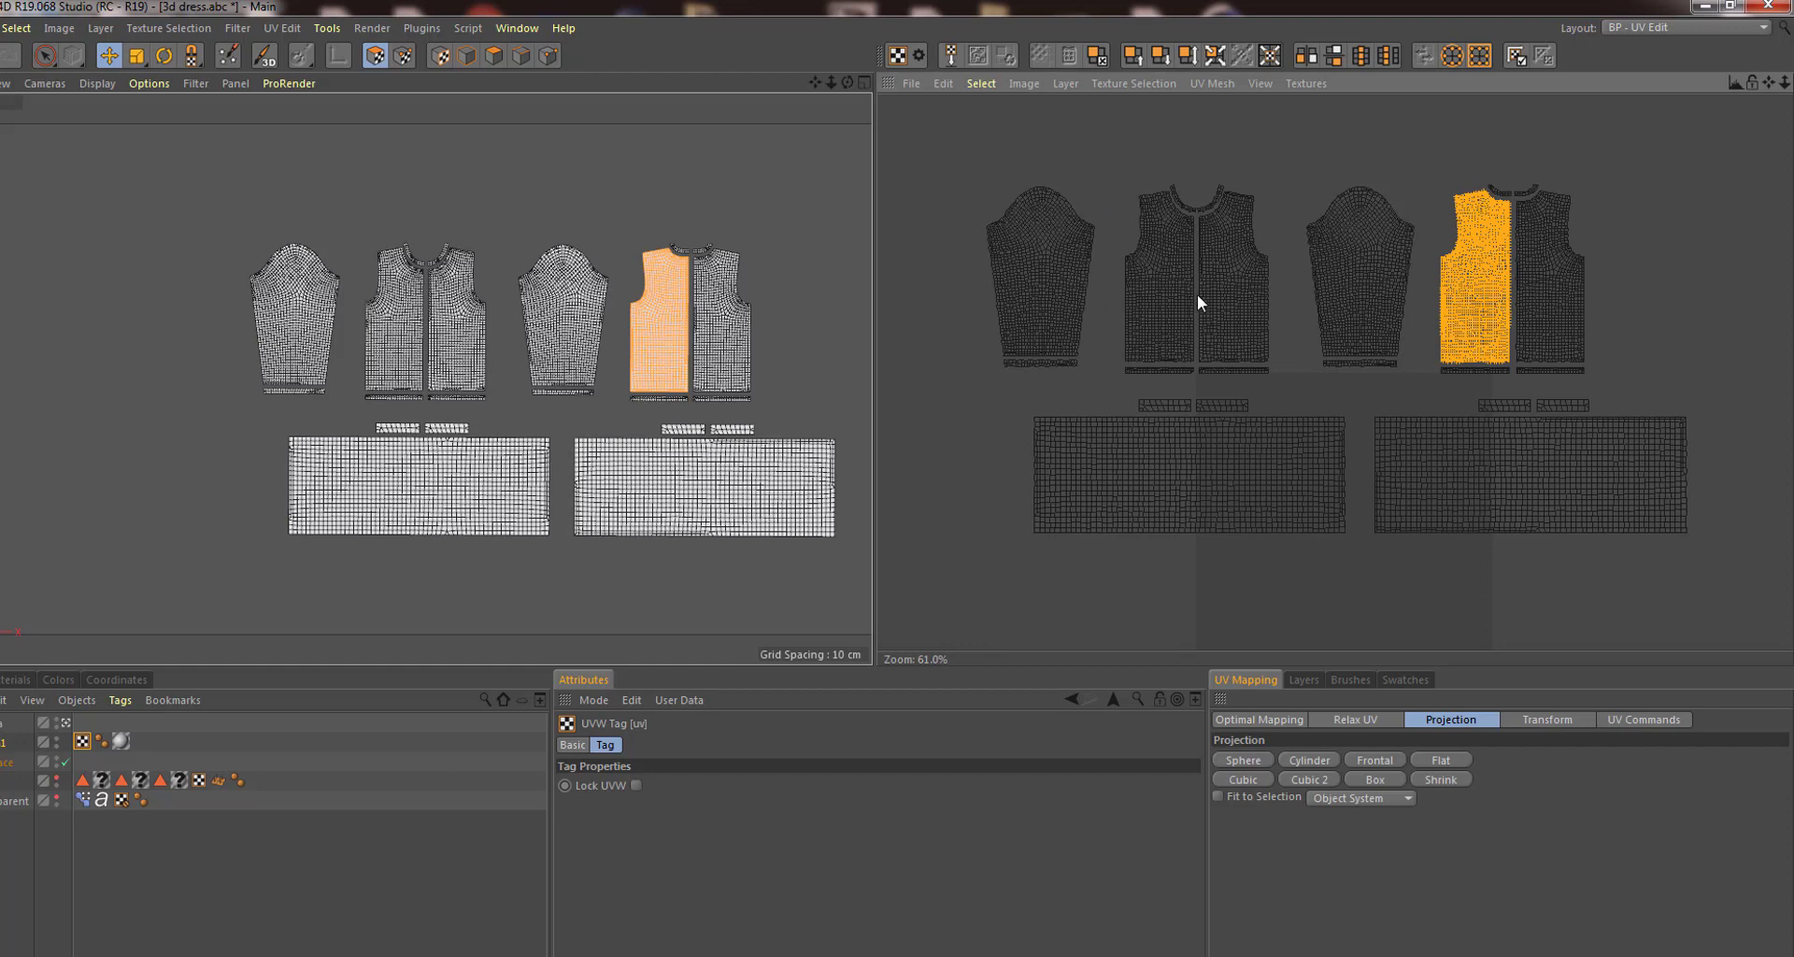
pyautogui.click(1551, 322)
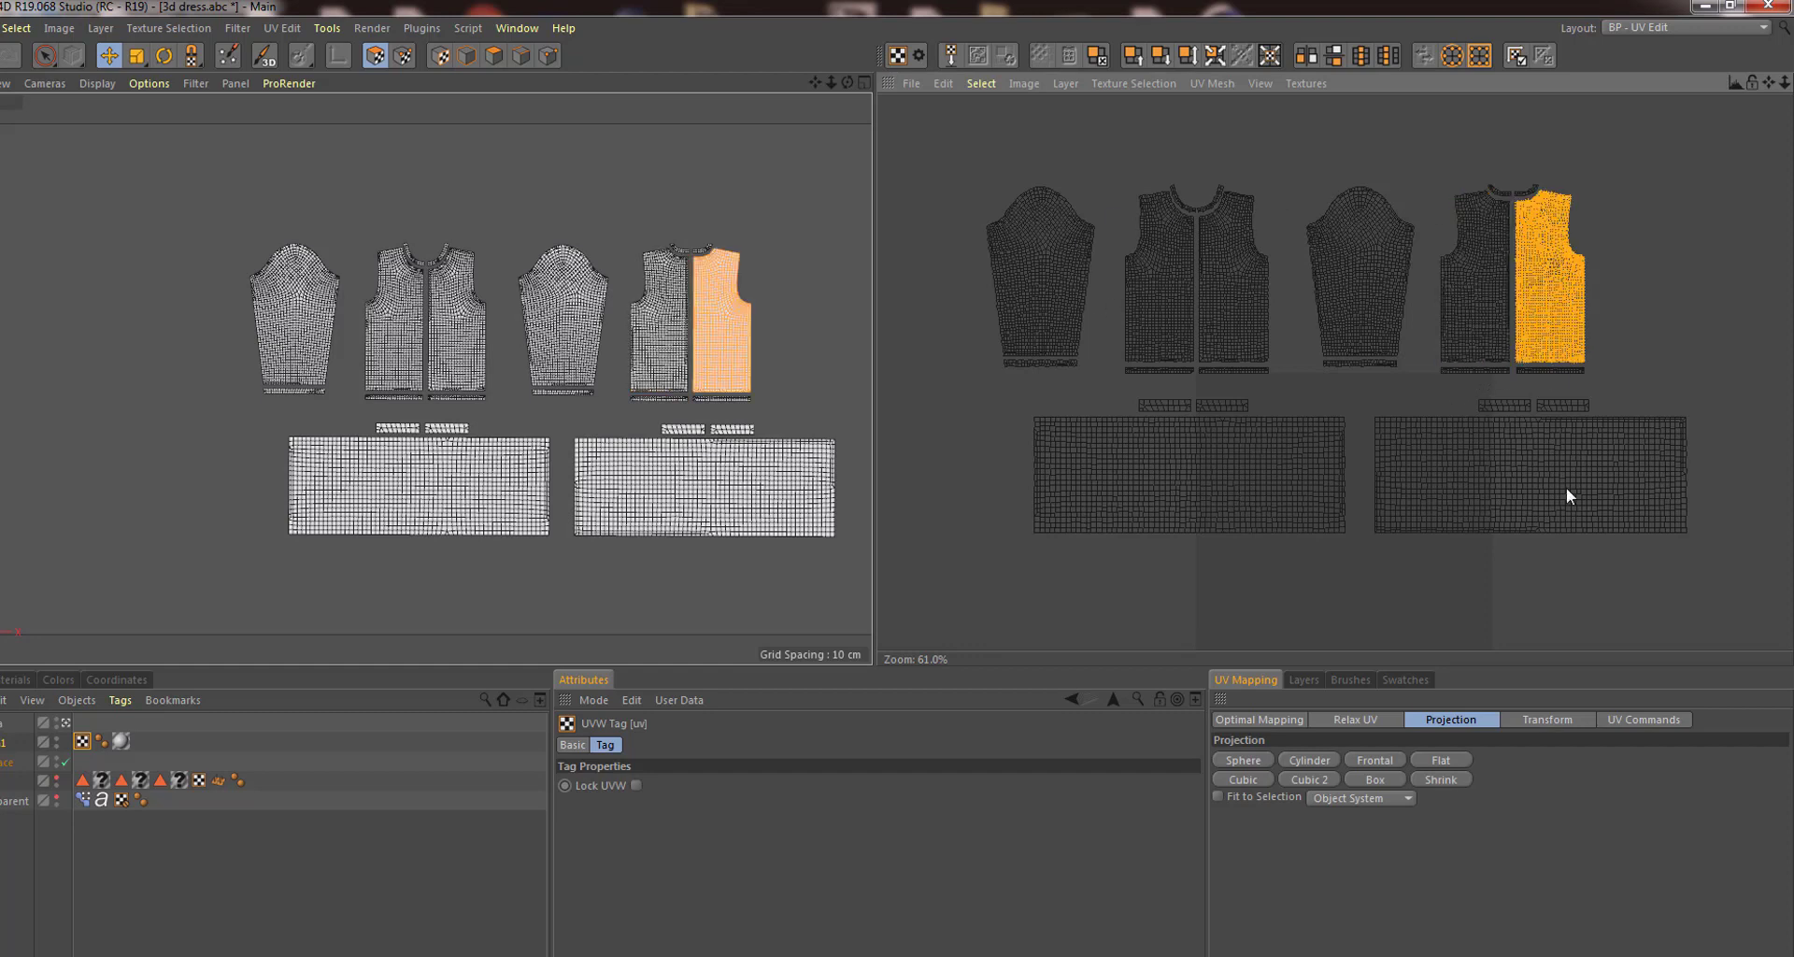
pyautogui.click(1538, 369)
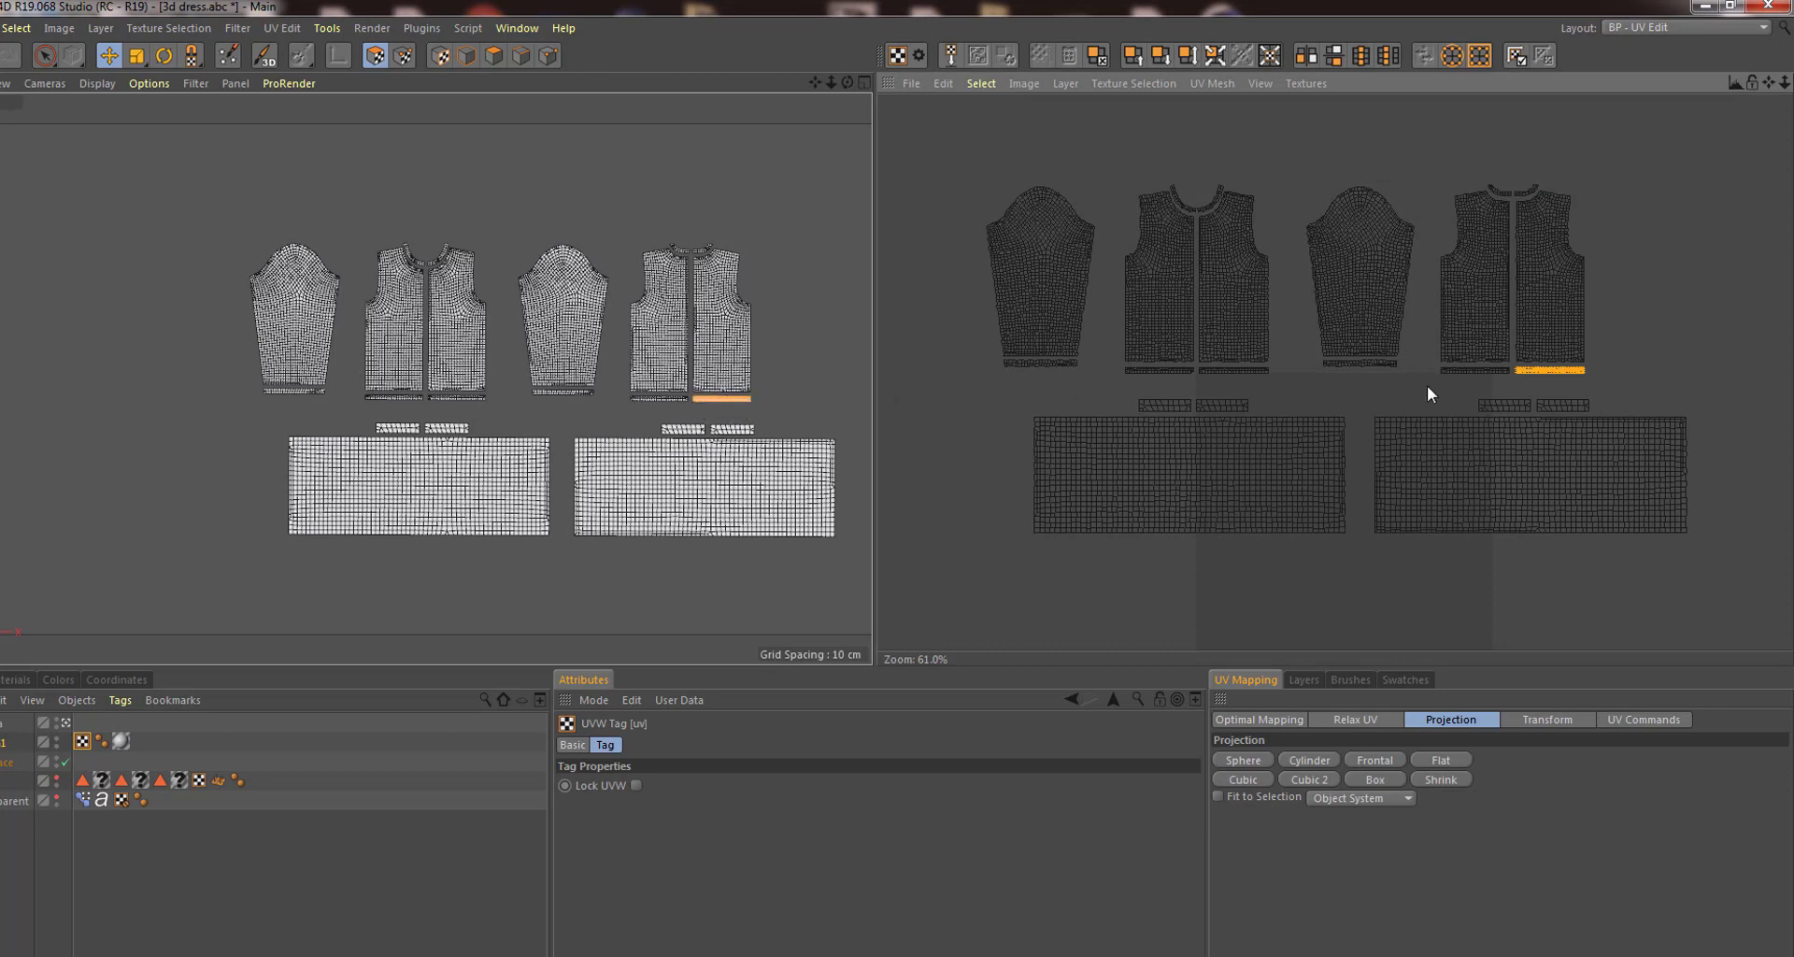
pyautogui.click(1463, 371)
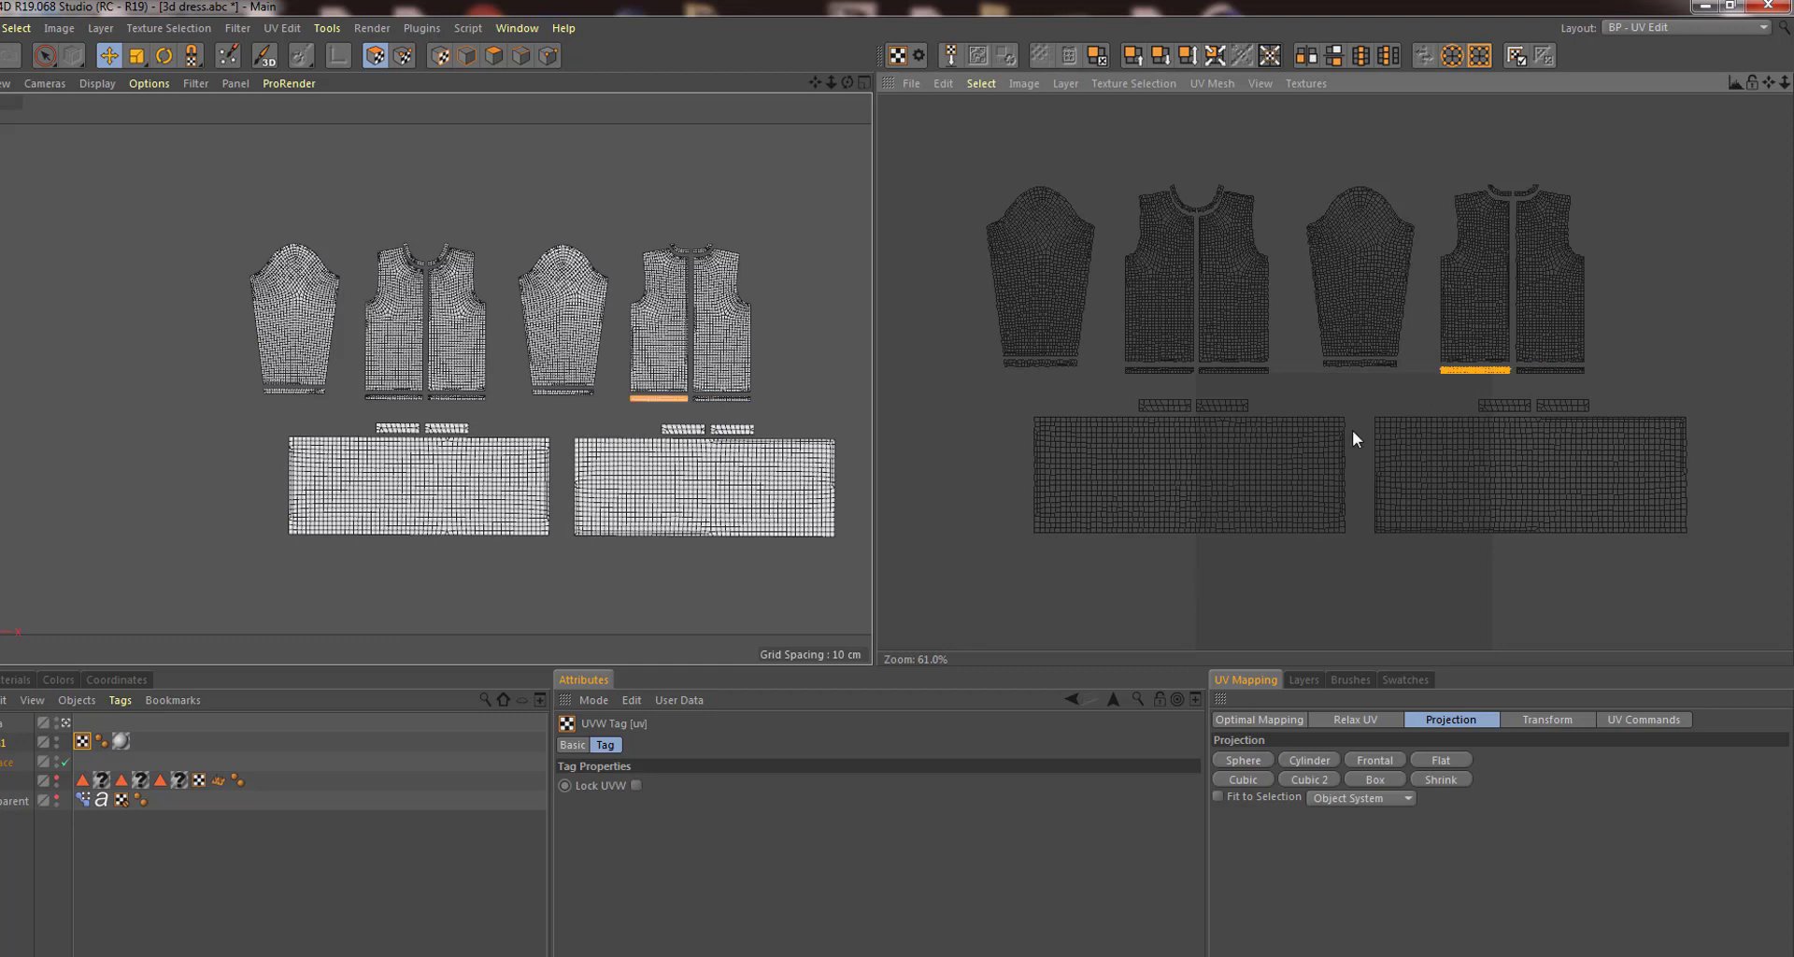
pyautogui.click(1328, 435)
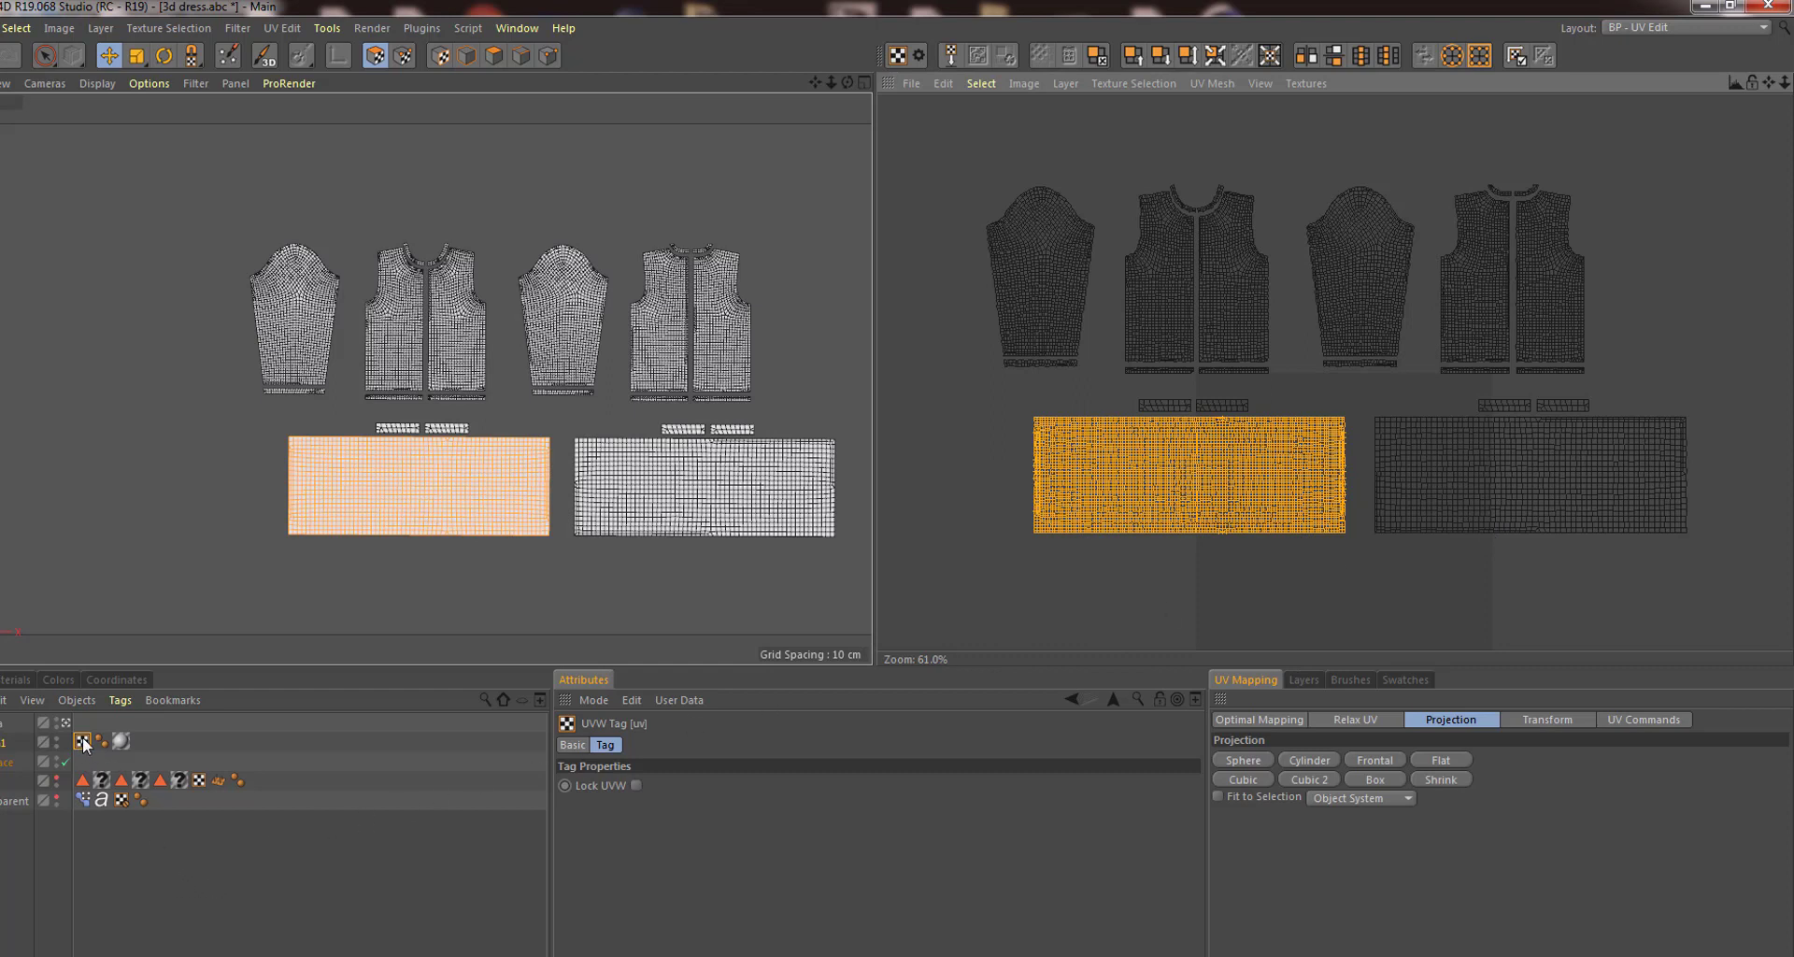
pyautogui.click(720, 541)
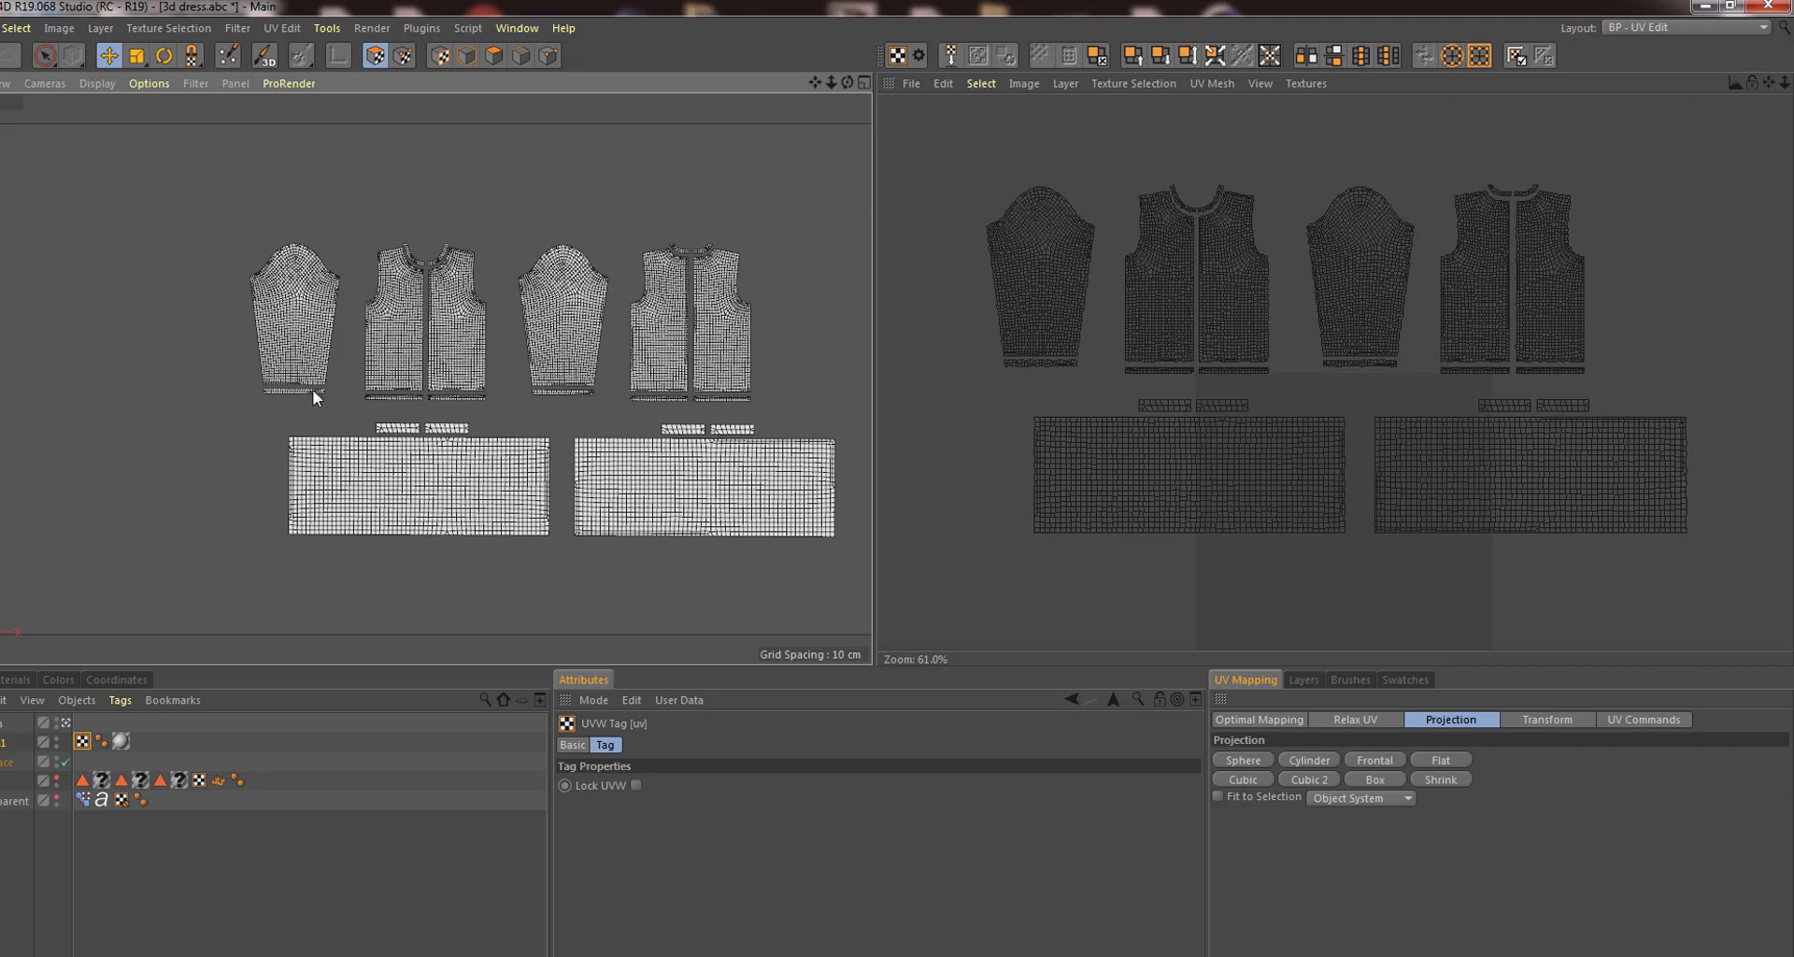
# Apply a Frontal projection to Zbrush1's UVs in the front view and inspect the resulting UV layout.
pyautogui.click(44, 84)
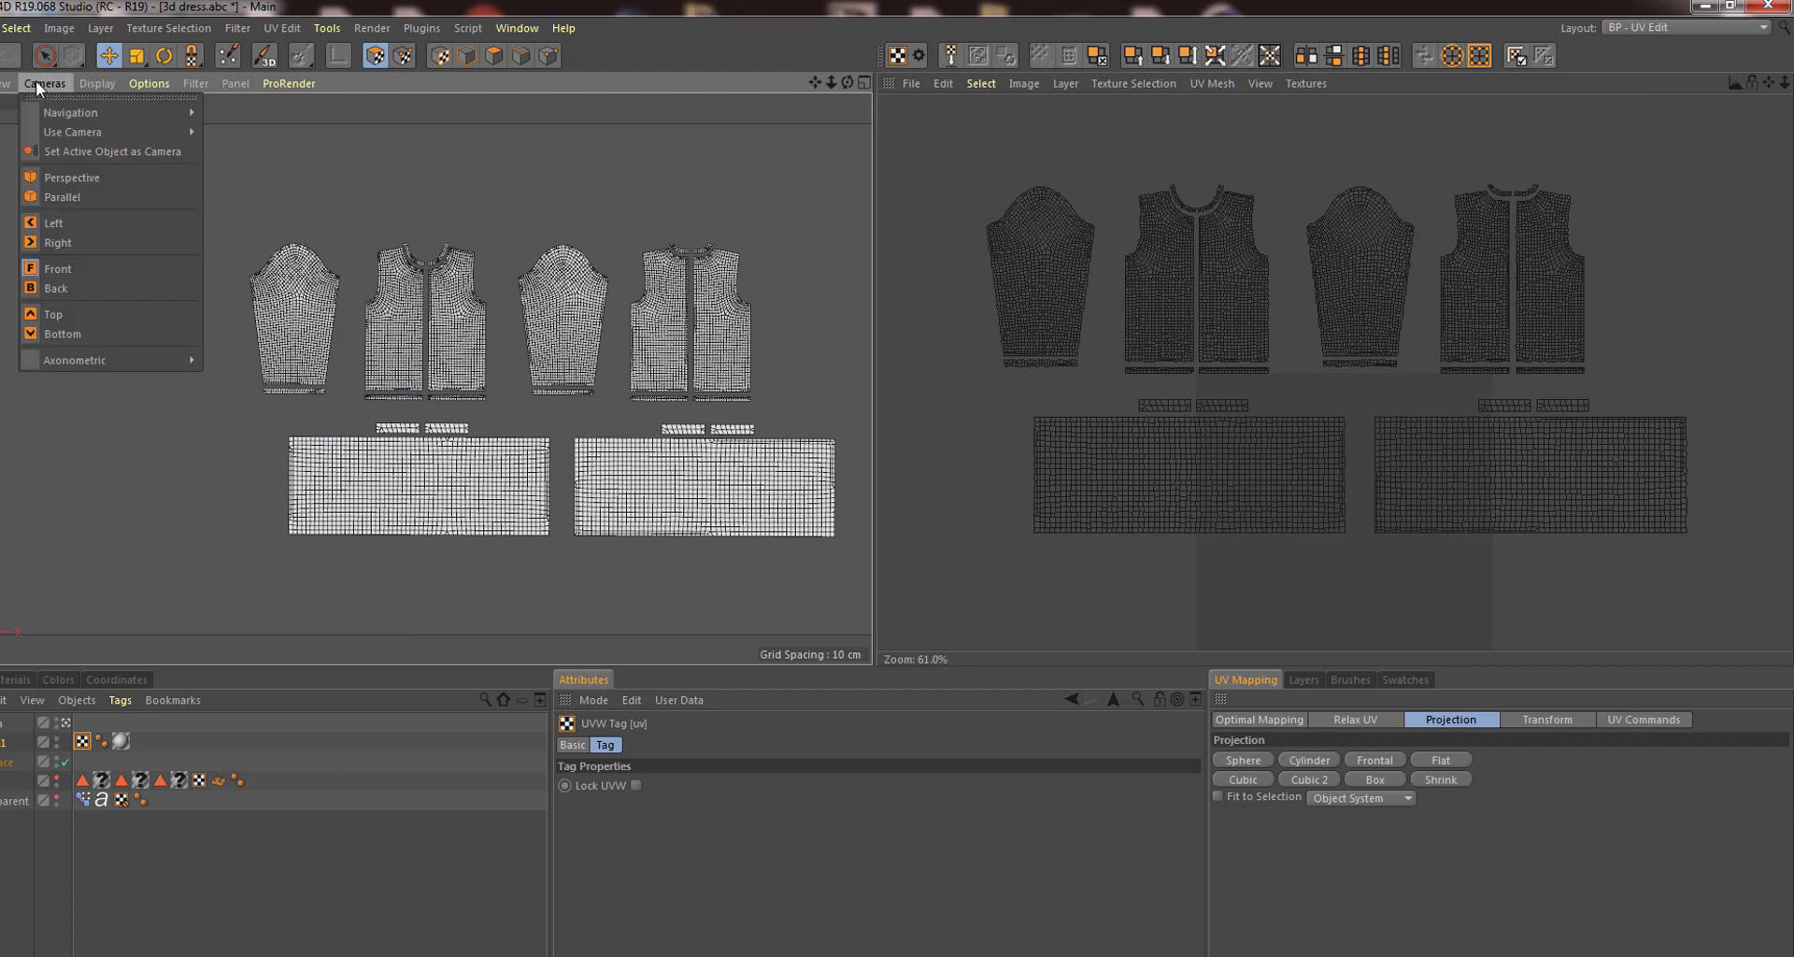
pyautogui.click(402, 231)
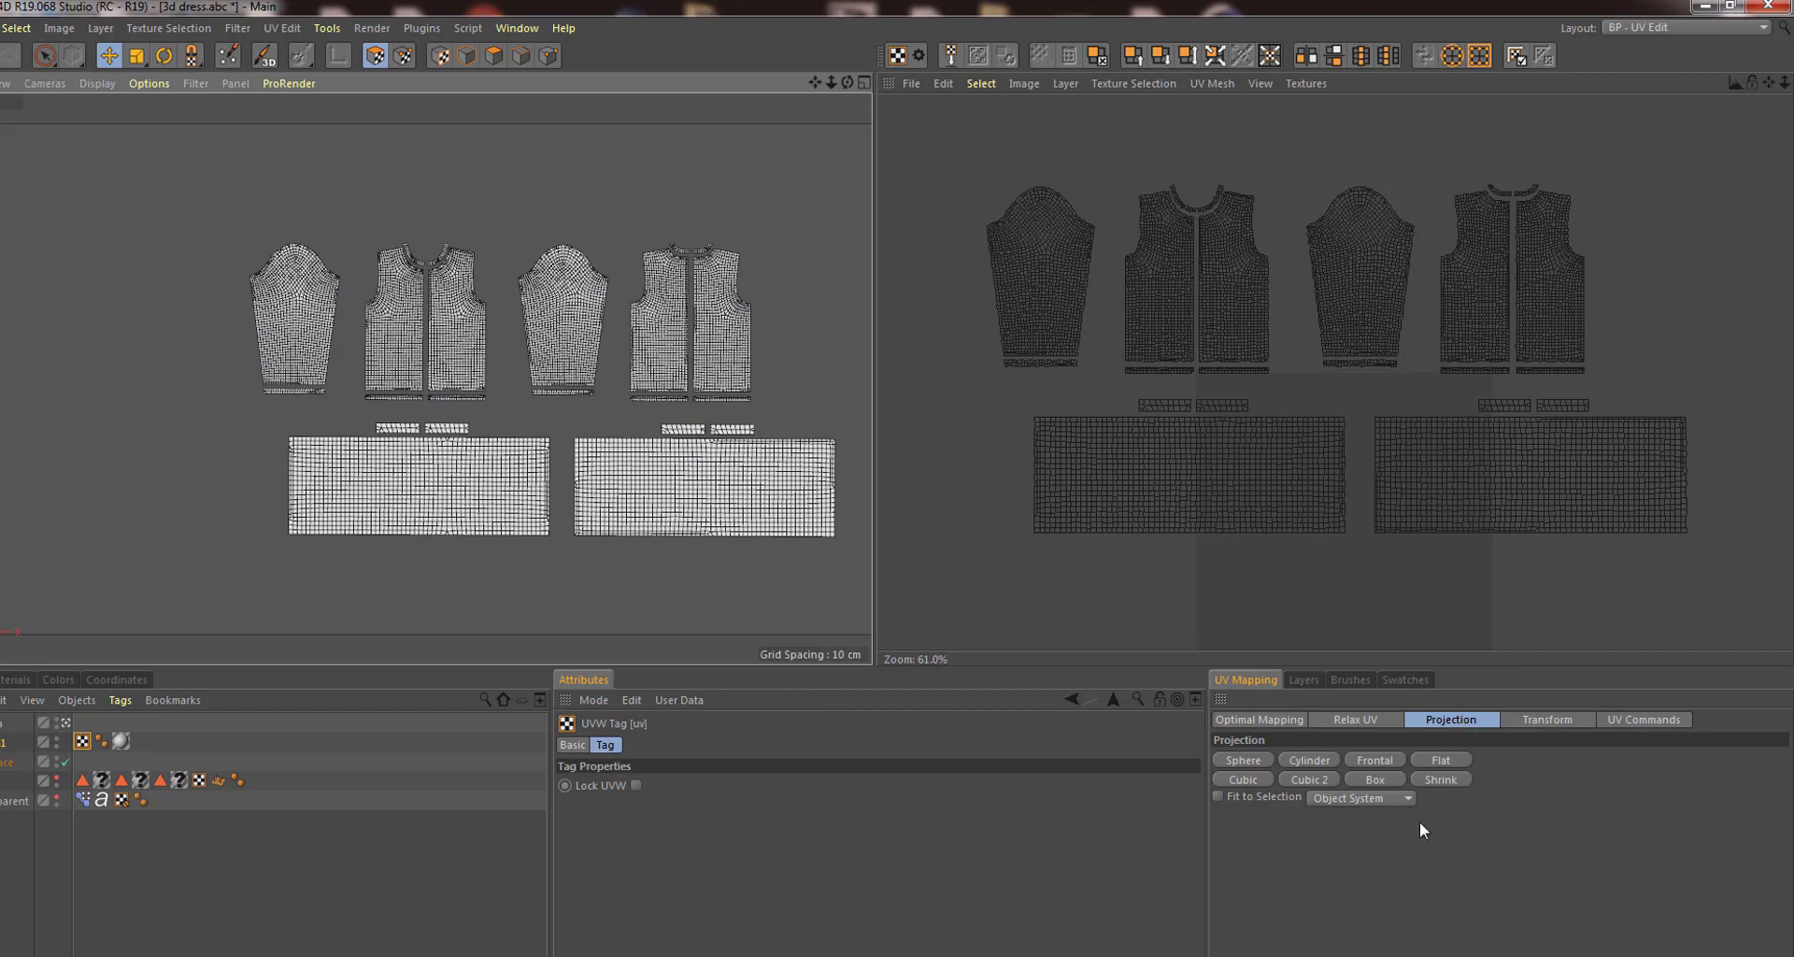
pyautogui.click(1377, 759)
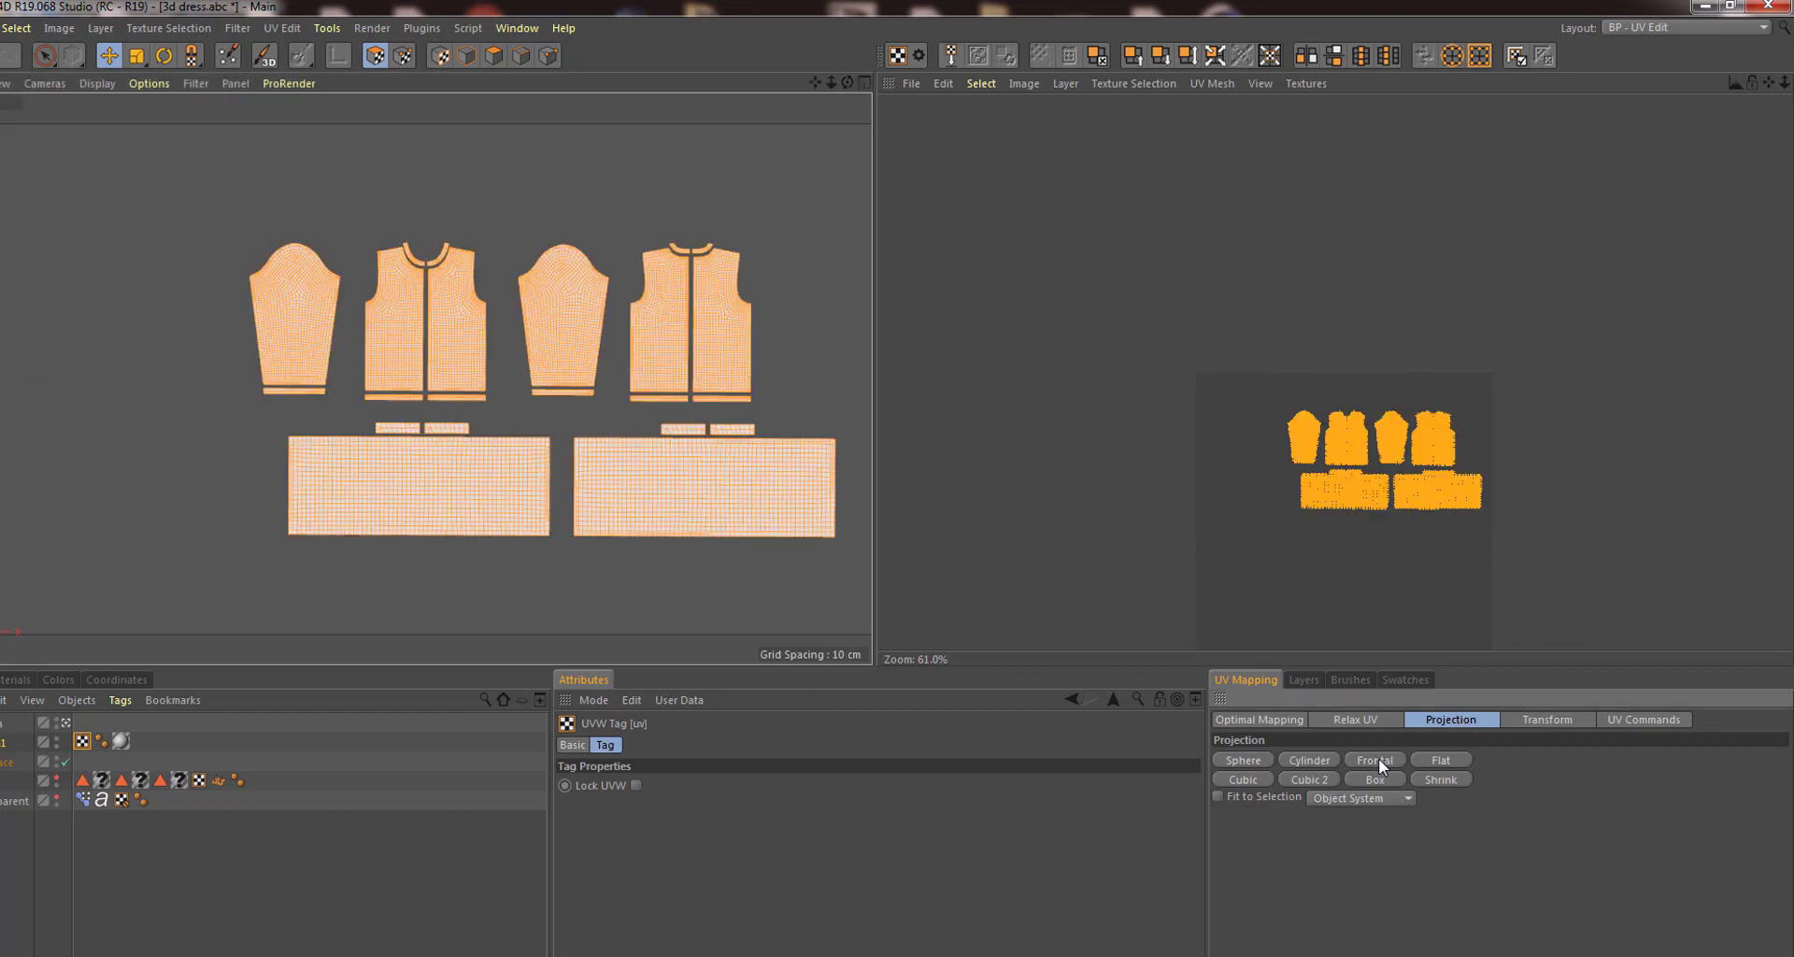
pyautogui.scroll(5, 1463, 493)
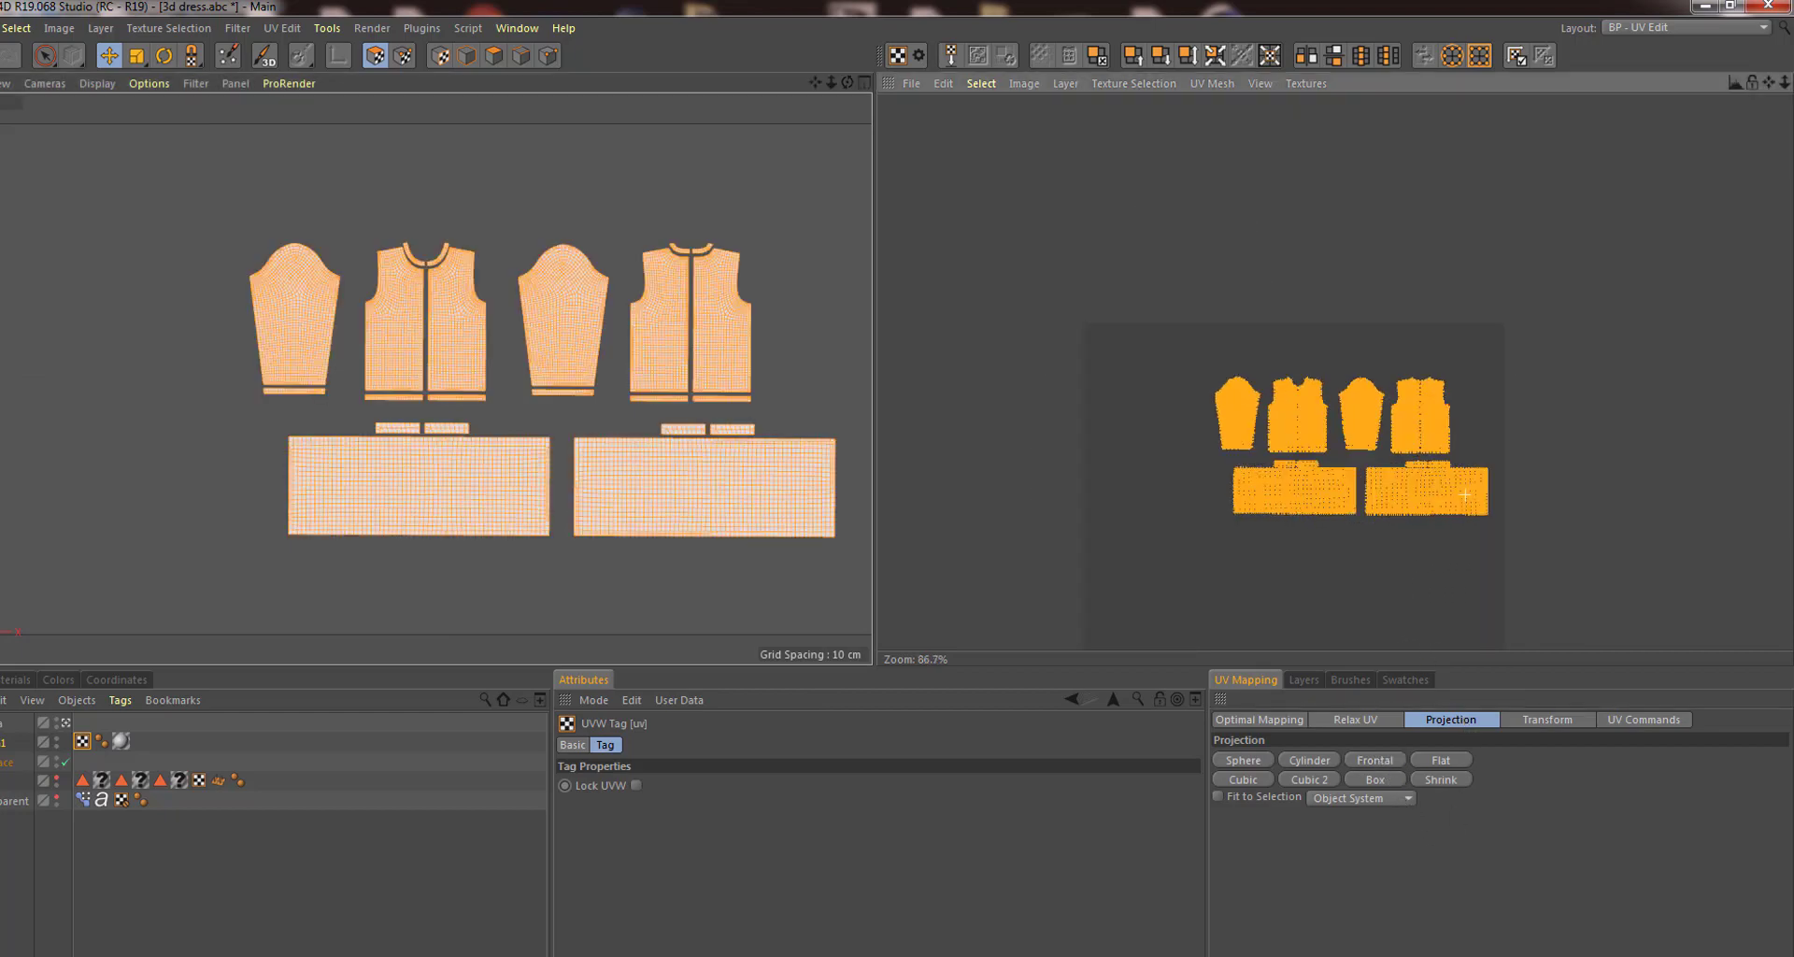
pyautogui.scroll(-5, 1464, 494)
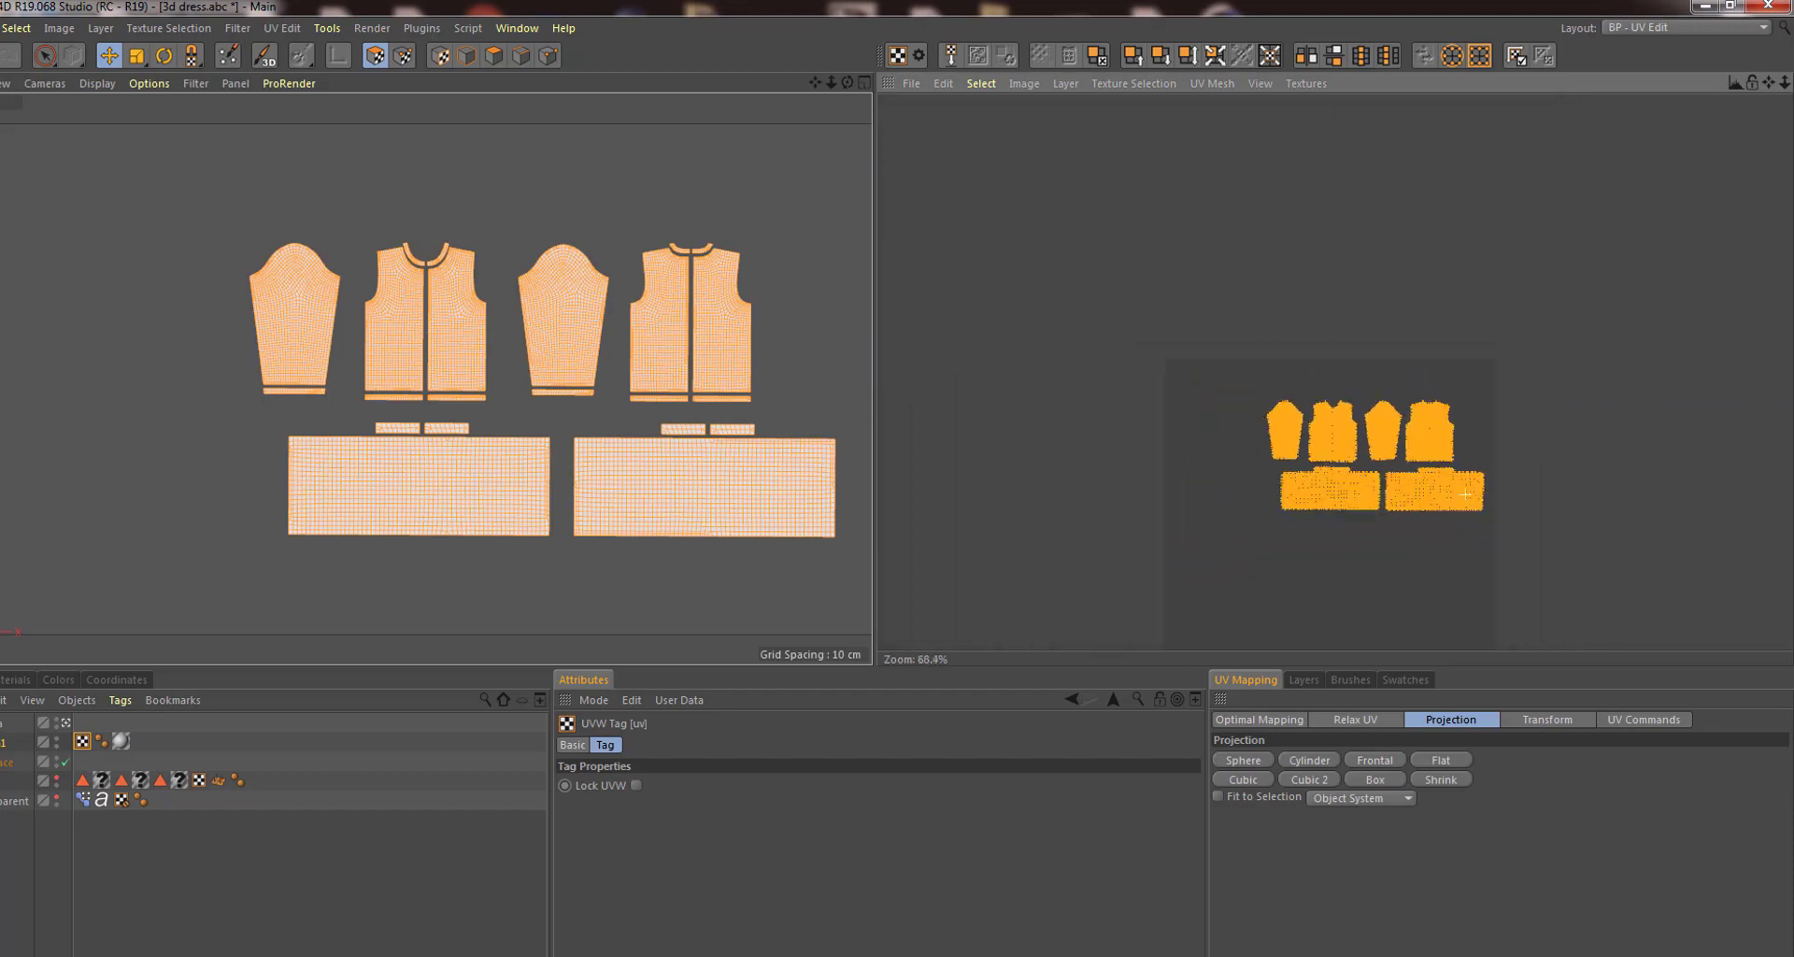
pyautogui.scroll(5, 1427, 519)
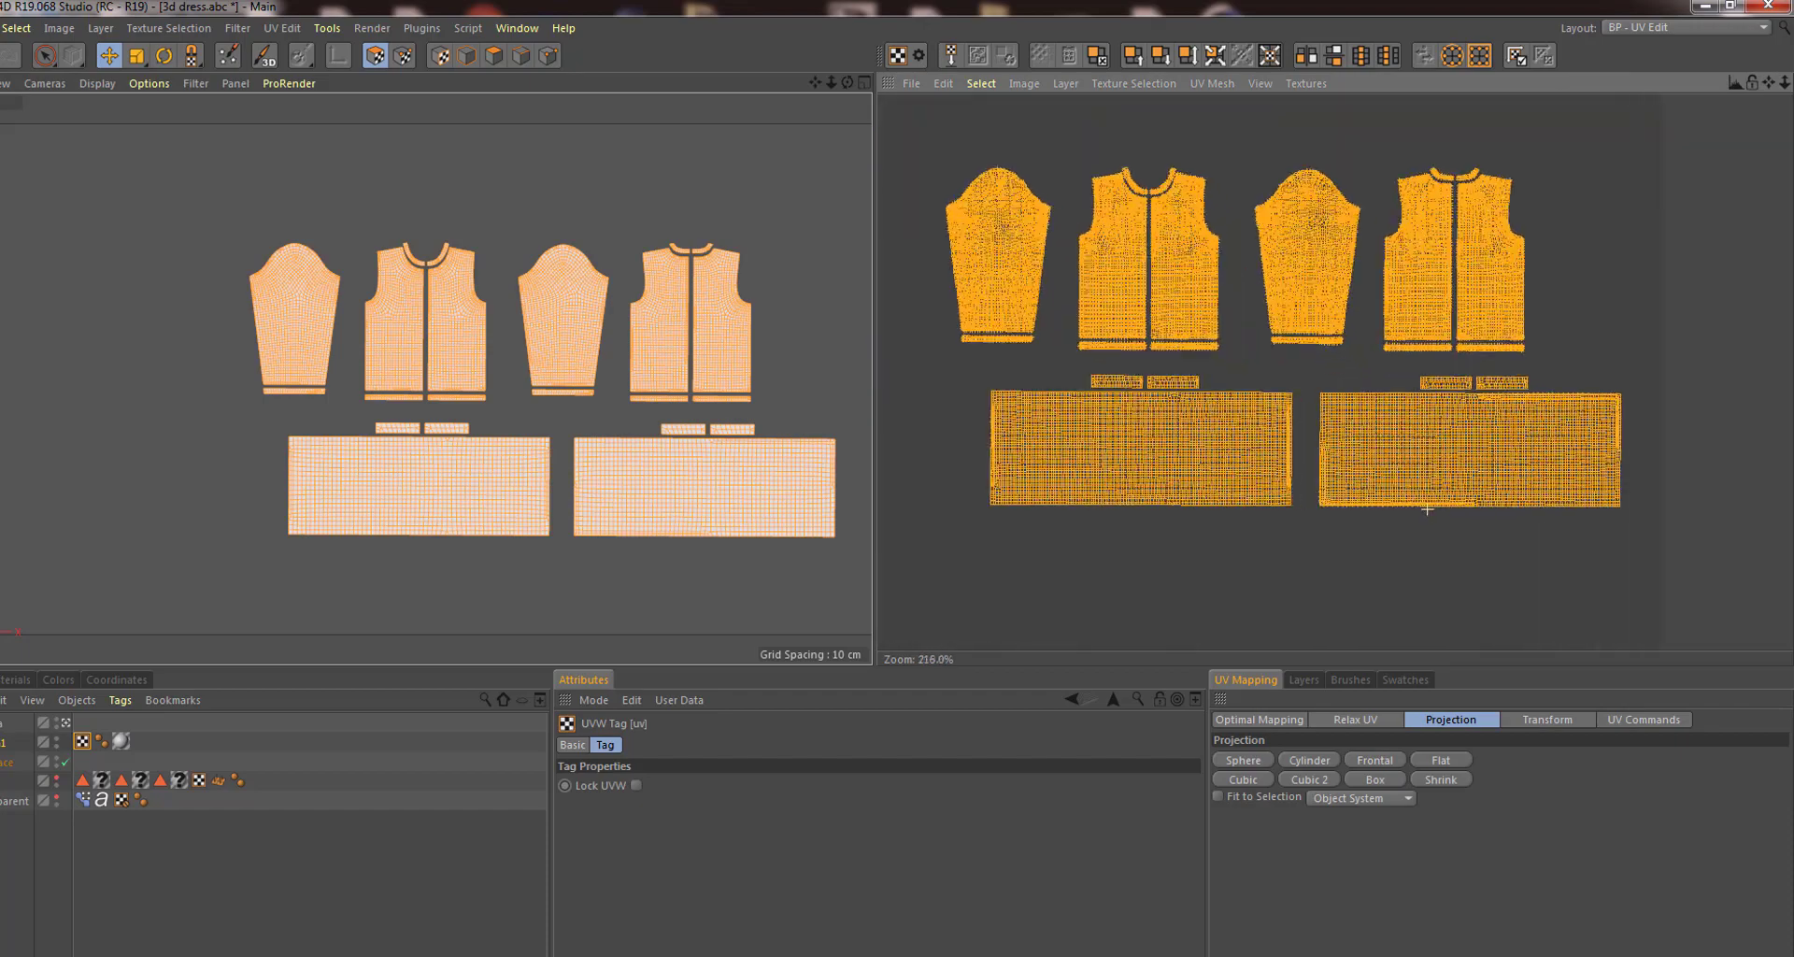
pyautogui.scroll(-2, 1426, 509)
pyautogui.scroll(-1, 1426, 509)
pyautogui.scroll(4, 1427, 509)
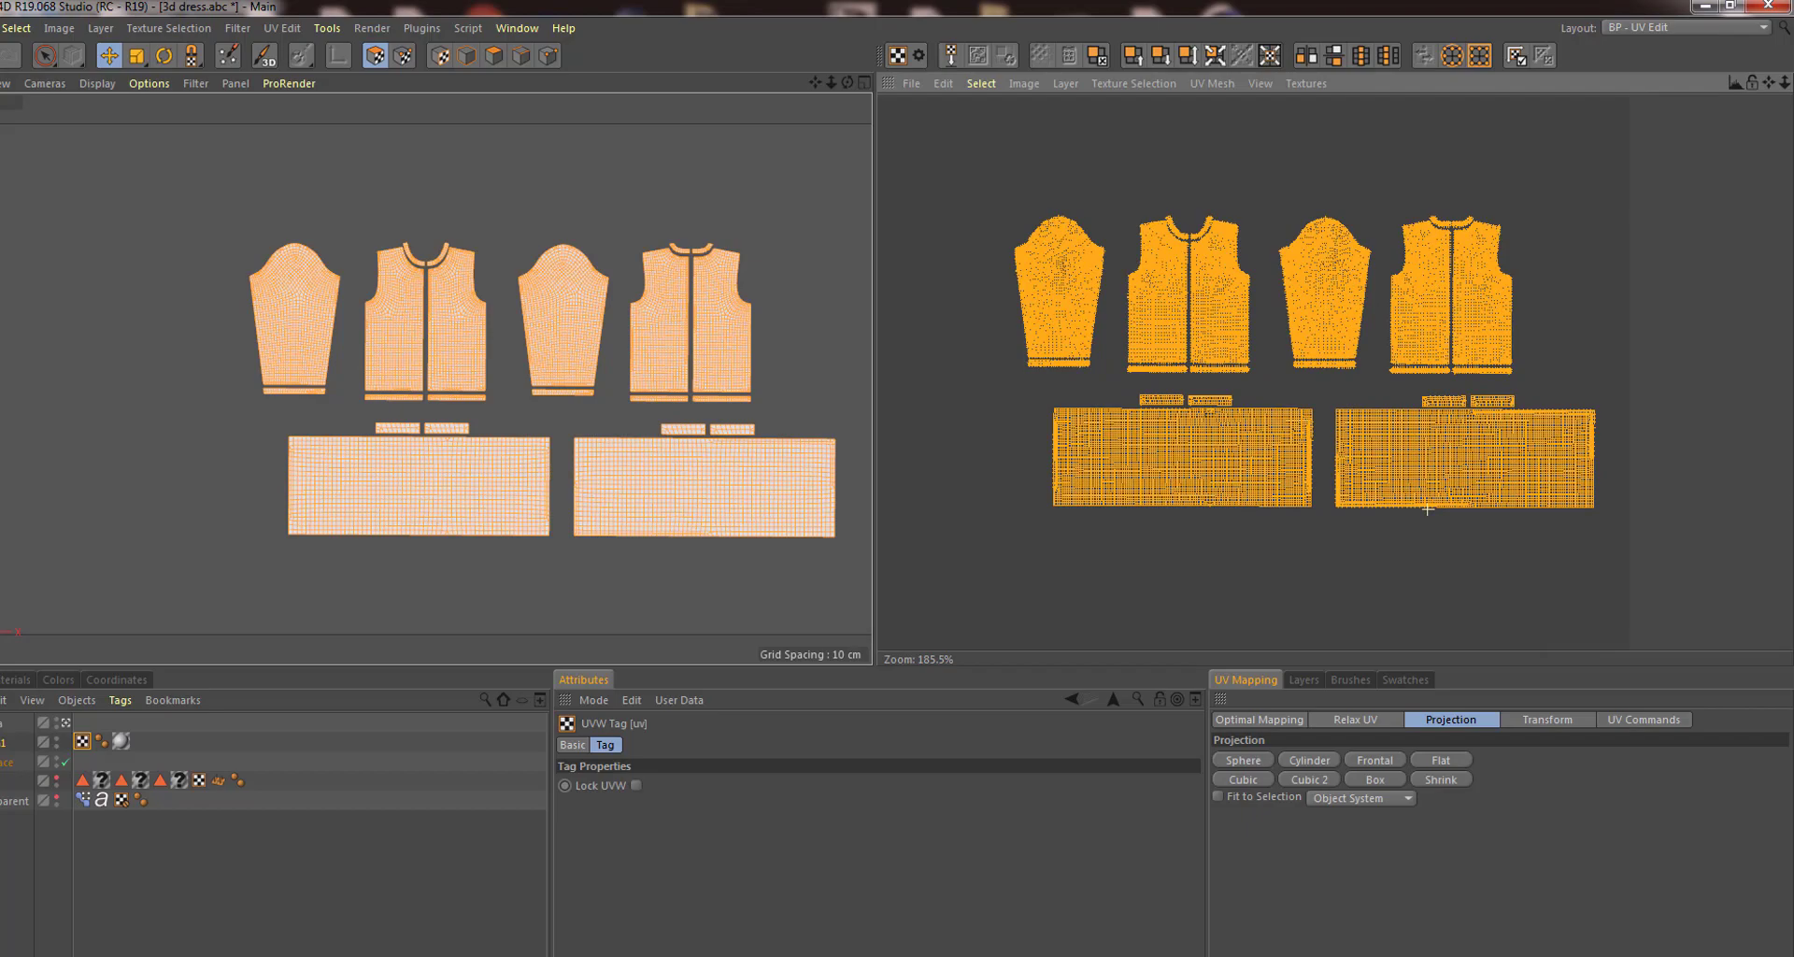
pyautogui.scroll(-3, 1427, 509)
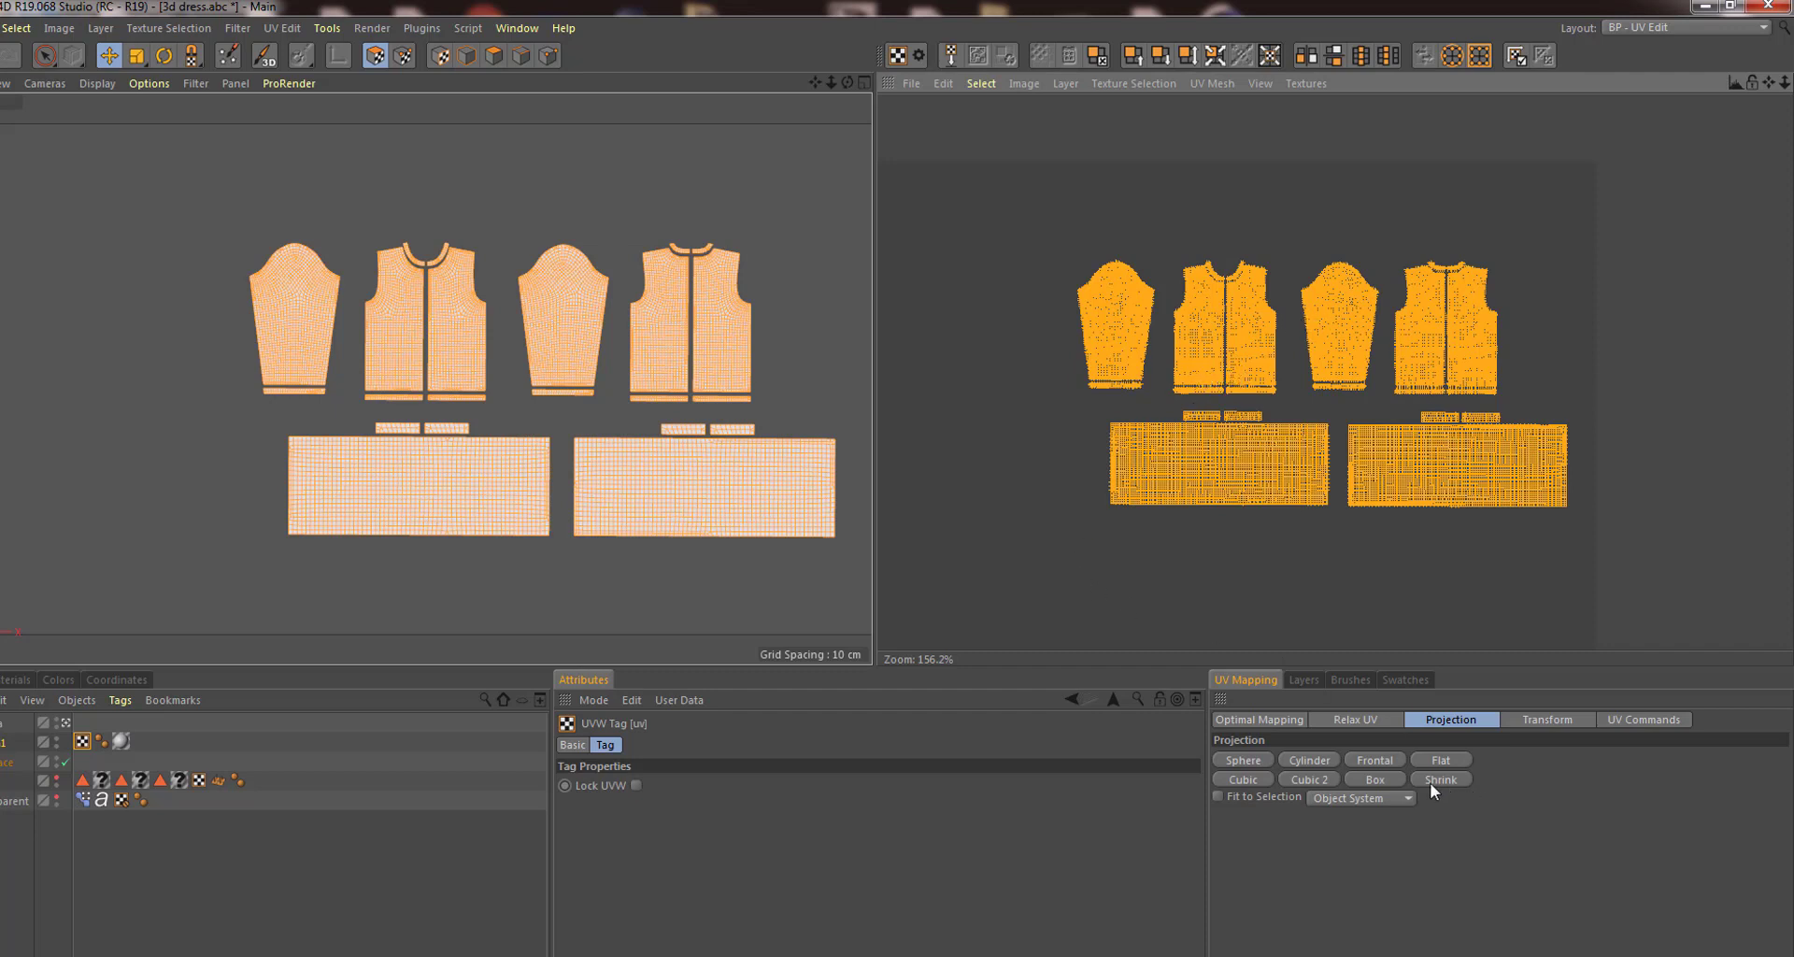
# Try a Flat projection on Zbrush1's UVs and undo it.
pyautogui.click(1437, 757)
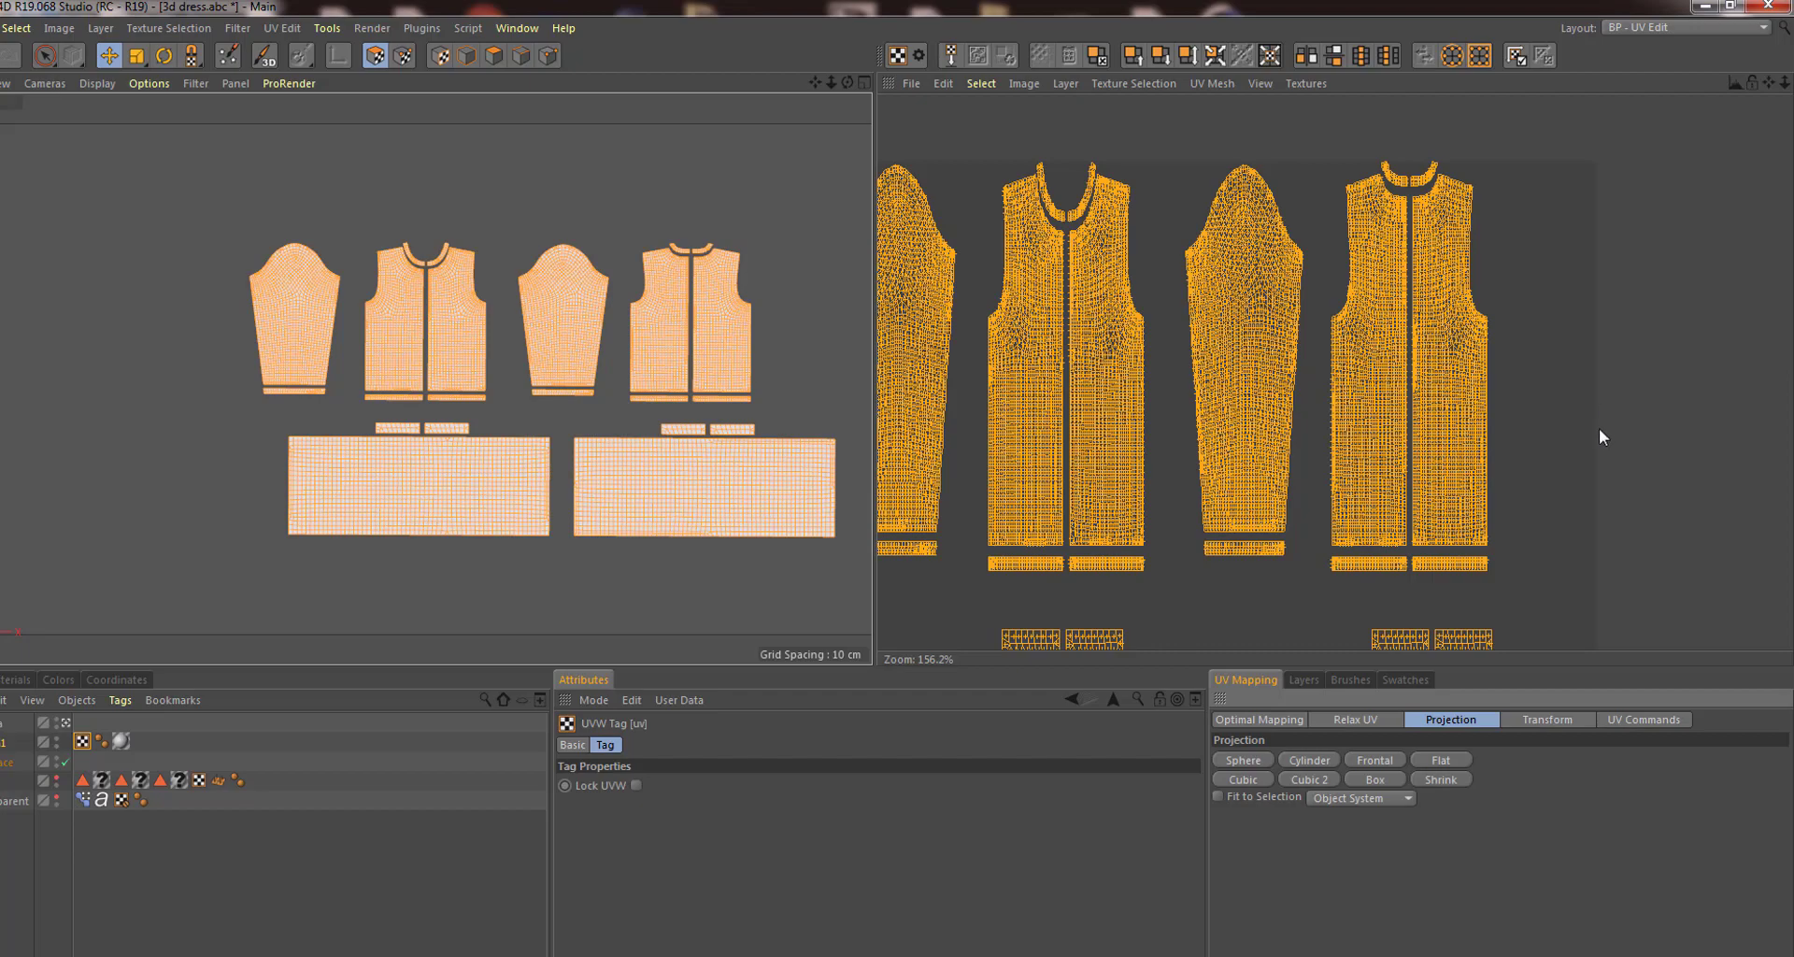
pyautogui.hotkey('ctrl', 'z')
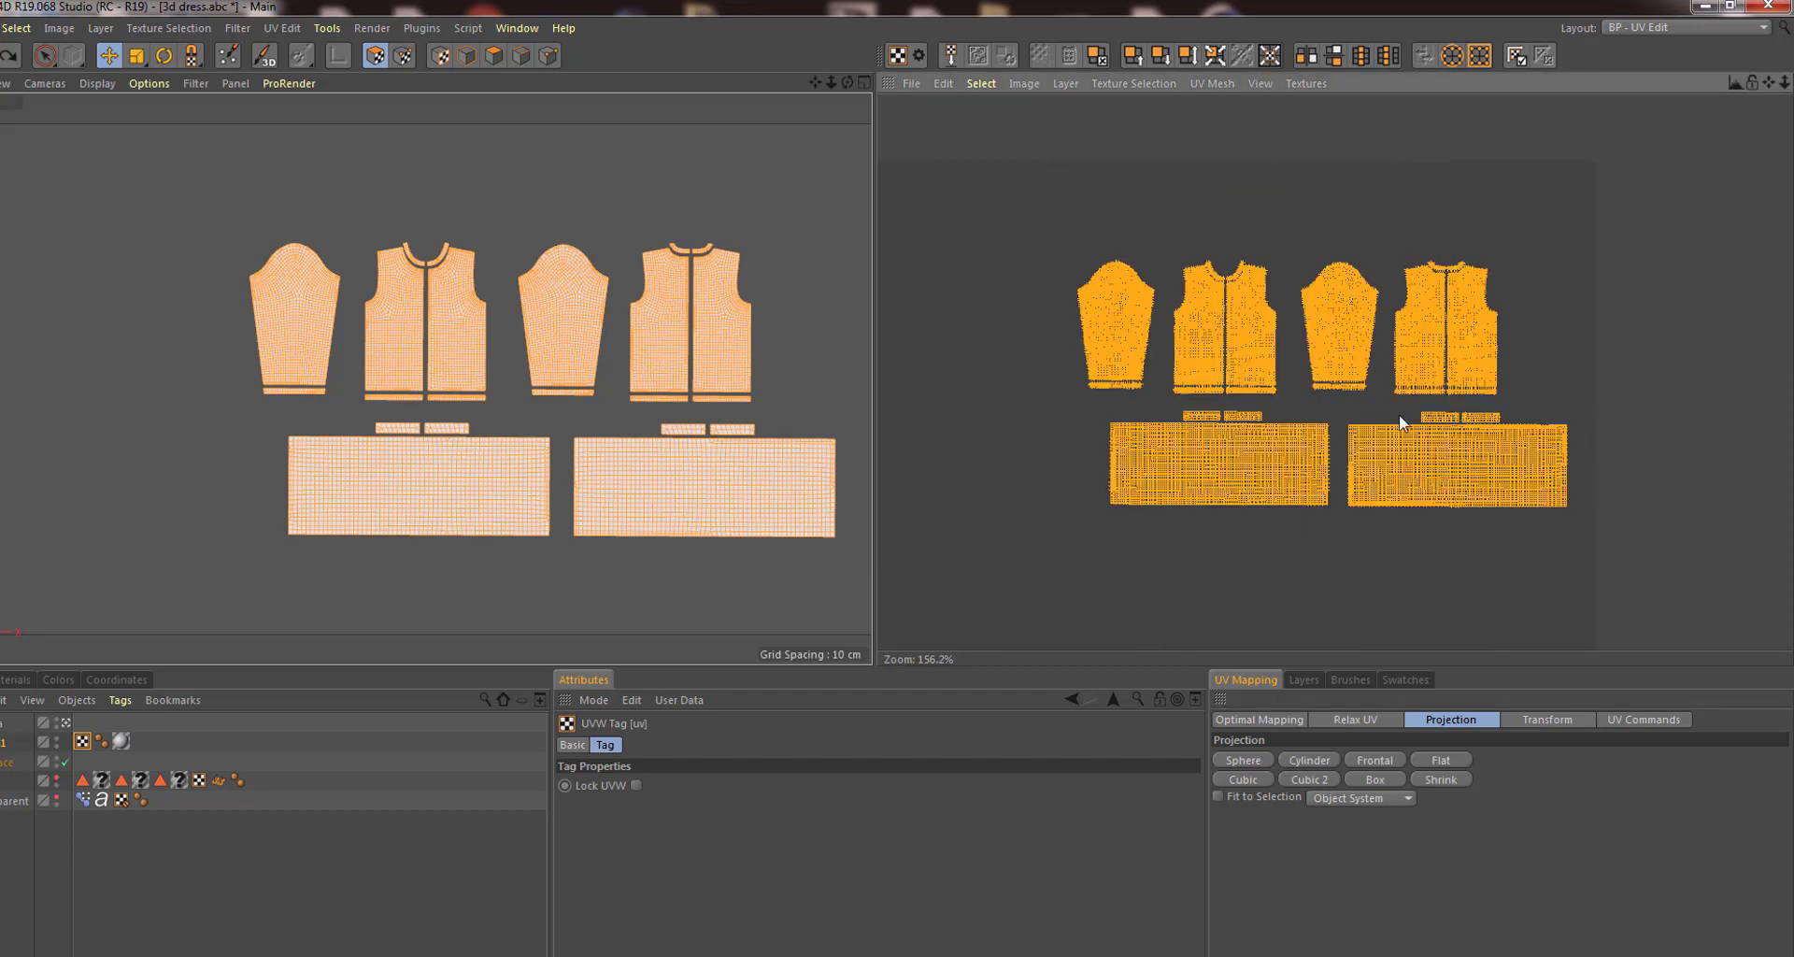
# Compare Zbrush1's projected UV islands with the flat pattern pieces in the front view, and deselect the UV polygons.
pyautogui.scroll(5, 1251, 333)
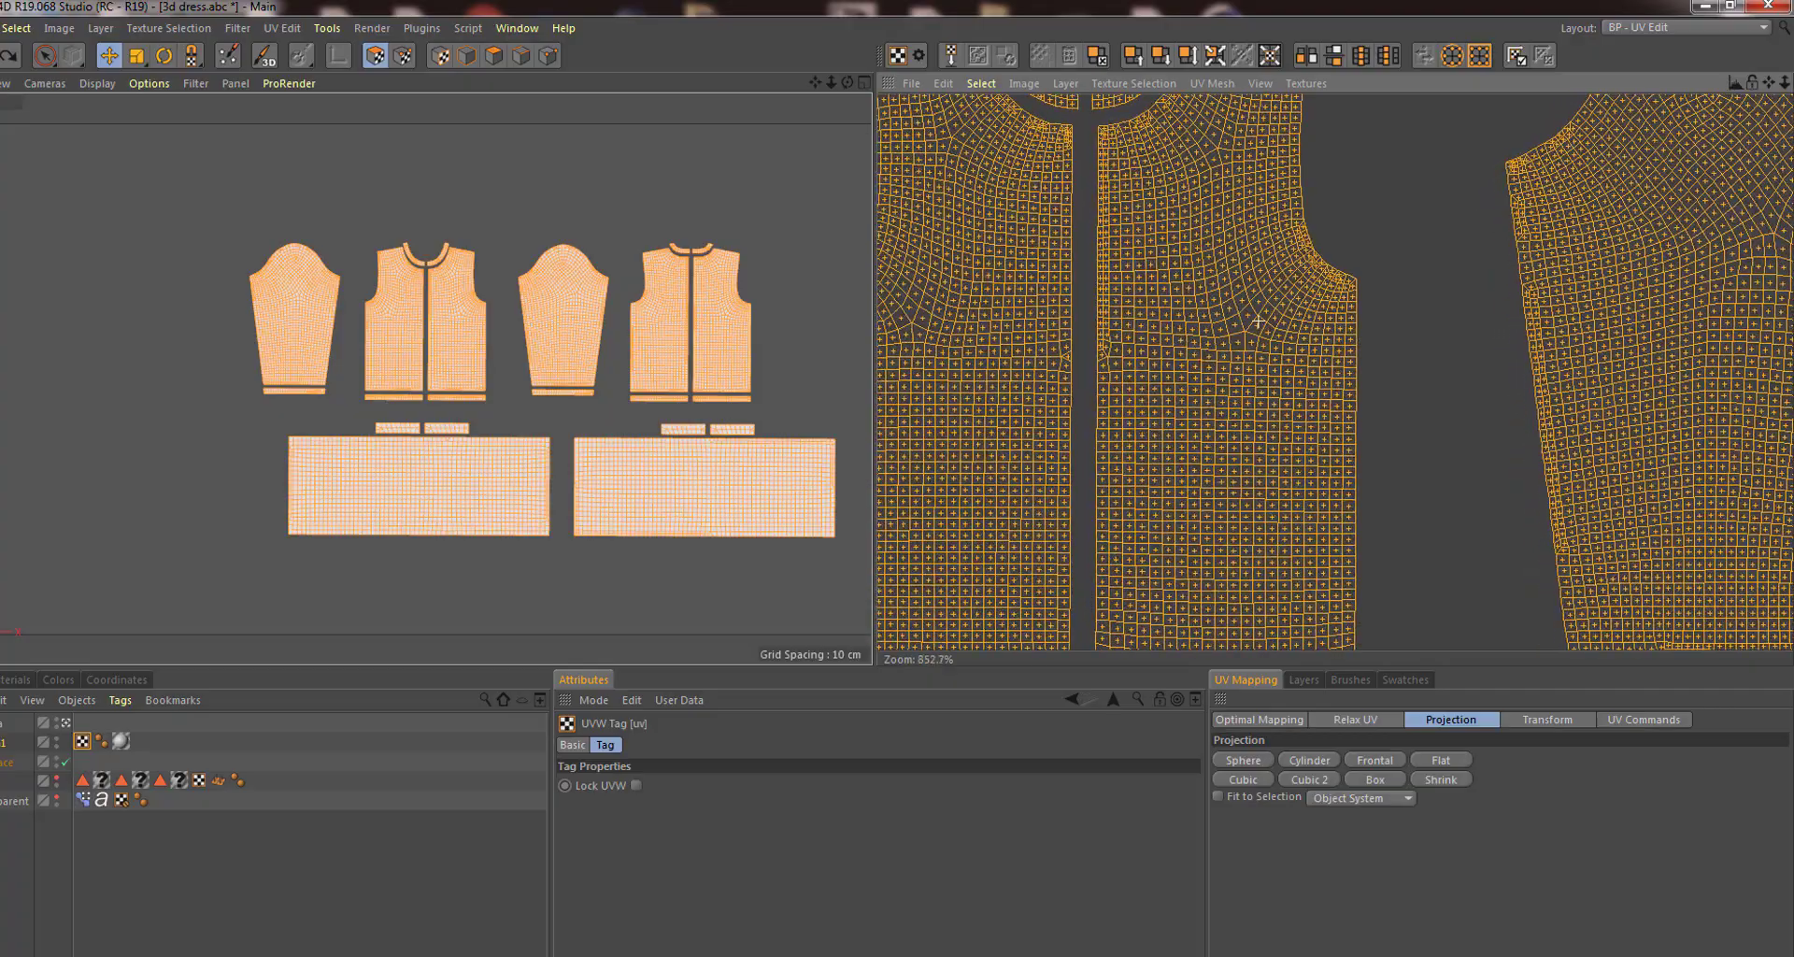
pyautogui.scroll(-5, 1257, 322)
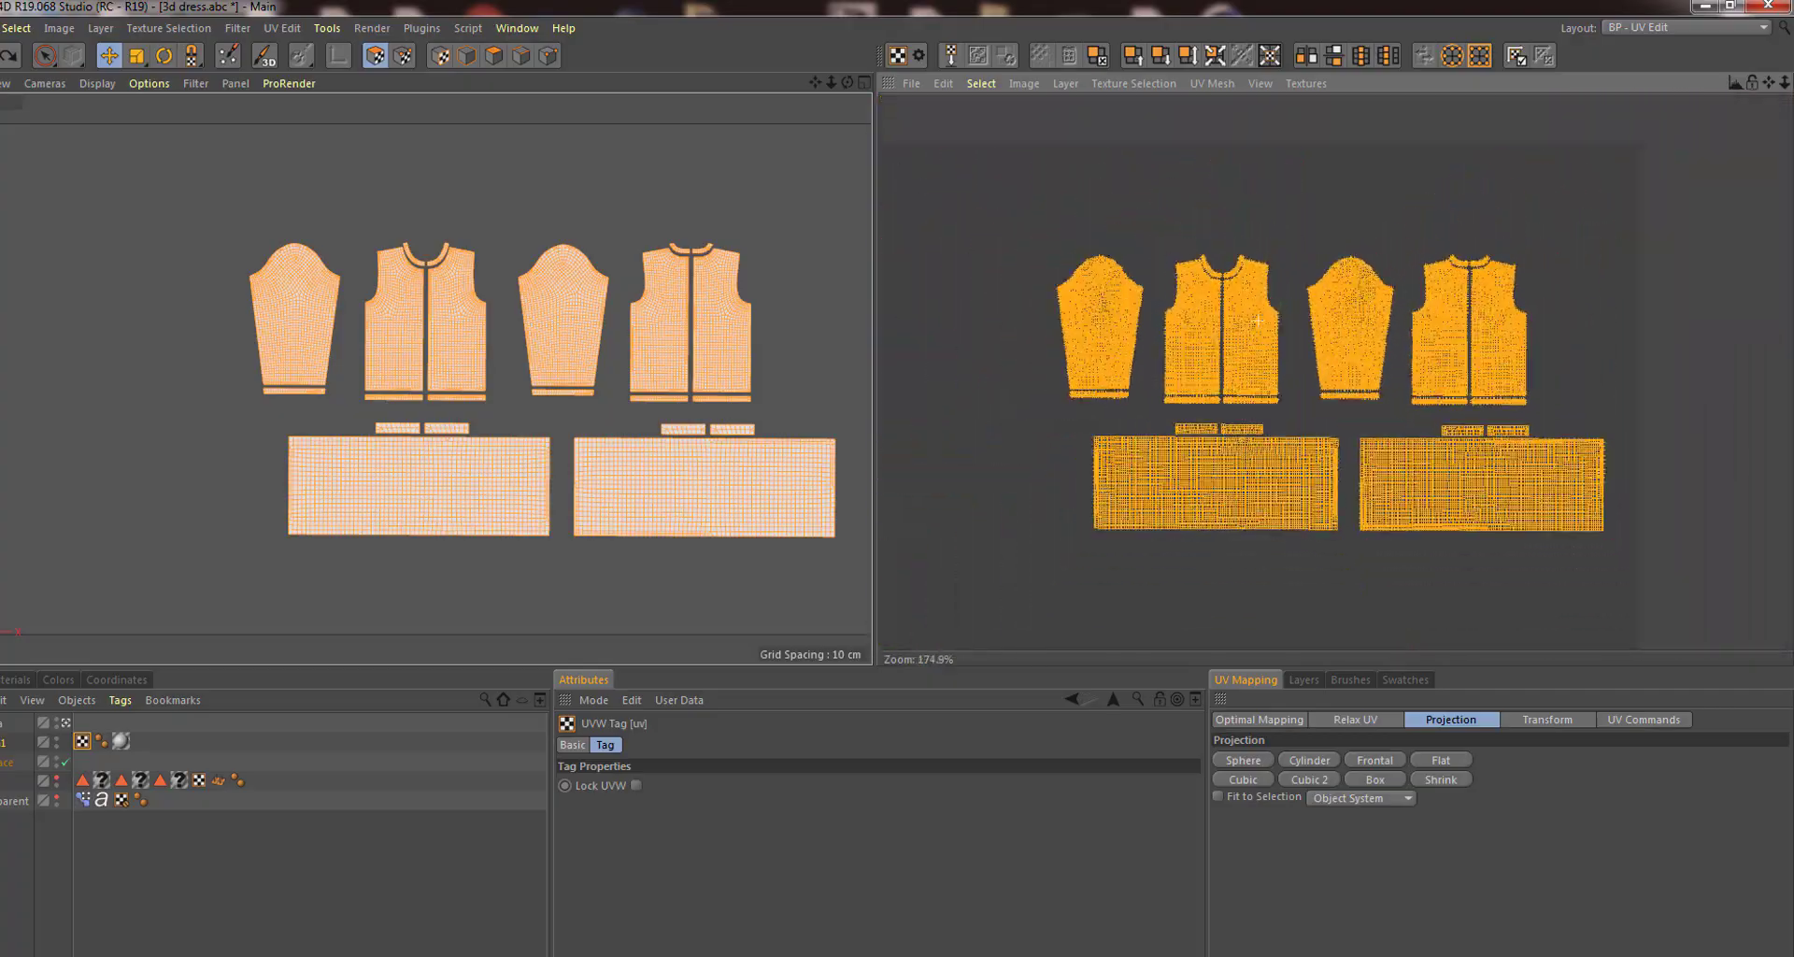
pyautogui.scroll(1, 1257, 322)
pyautogui.scroll(2, 702, 297)
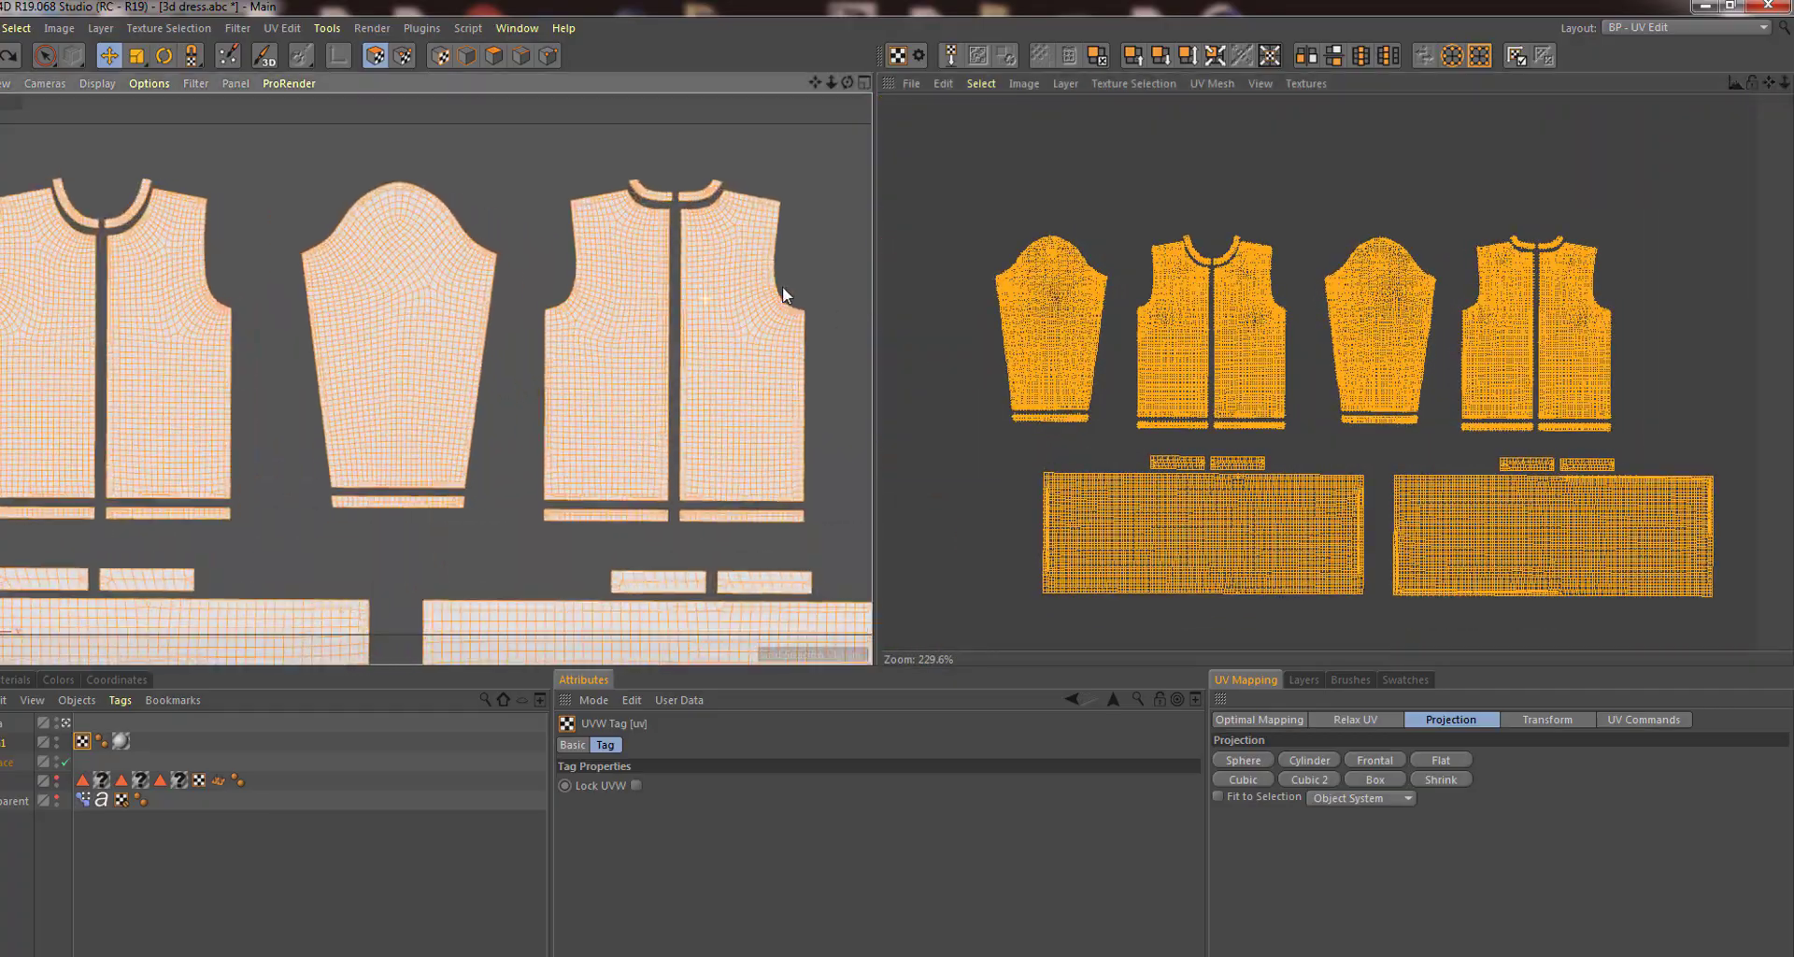
pyautogui.scroll(-3, 776, 290)
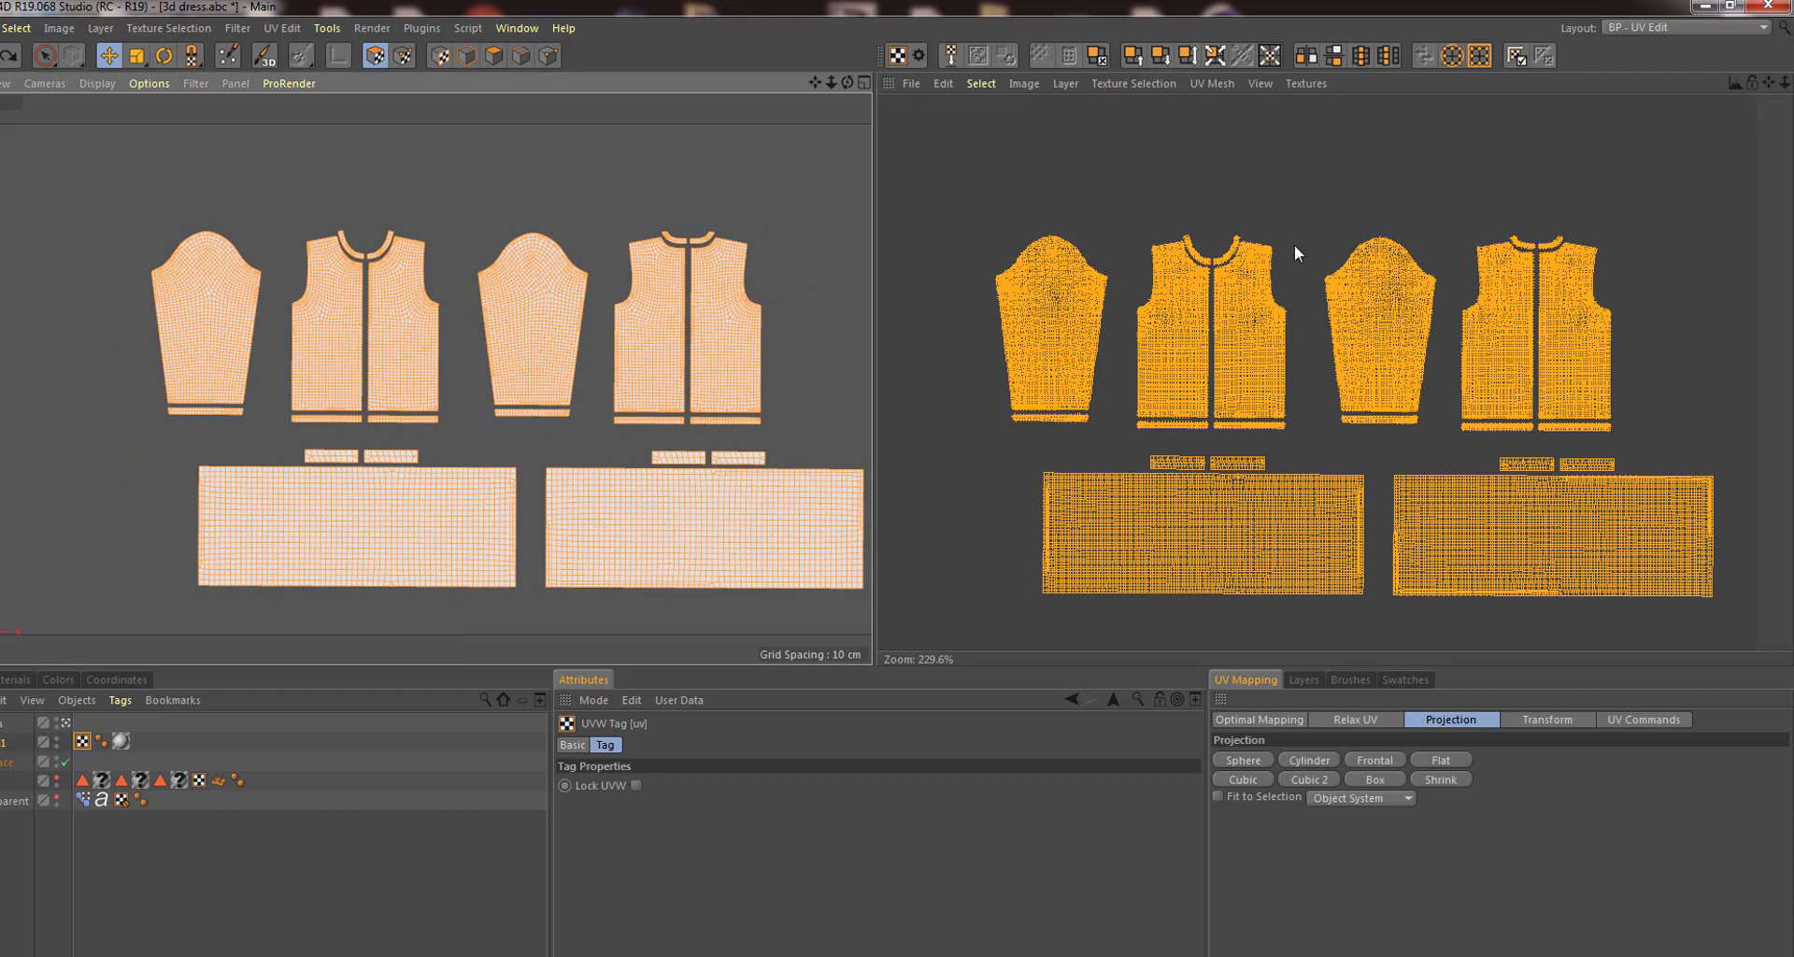
pyautogui.click(1686, 27)
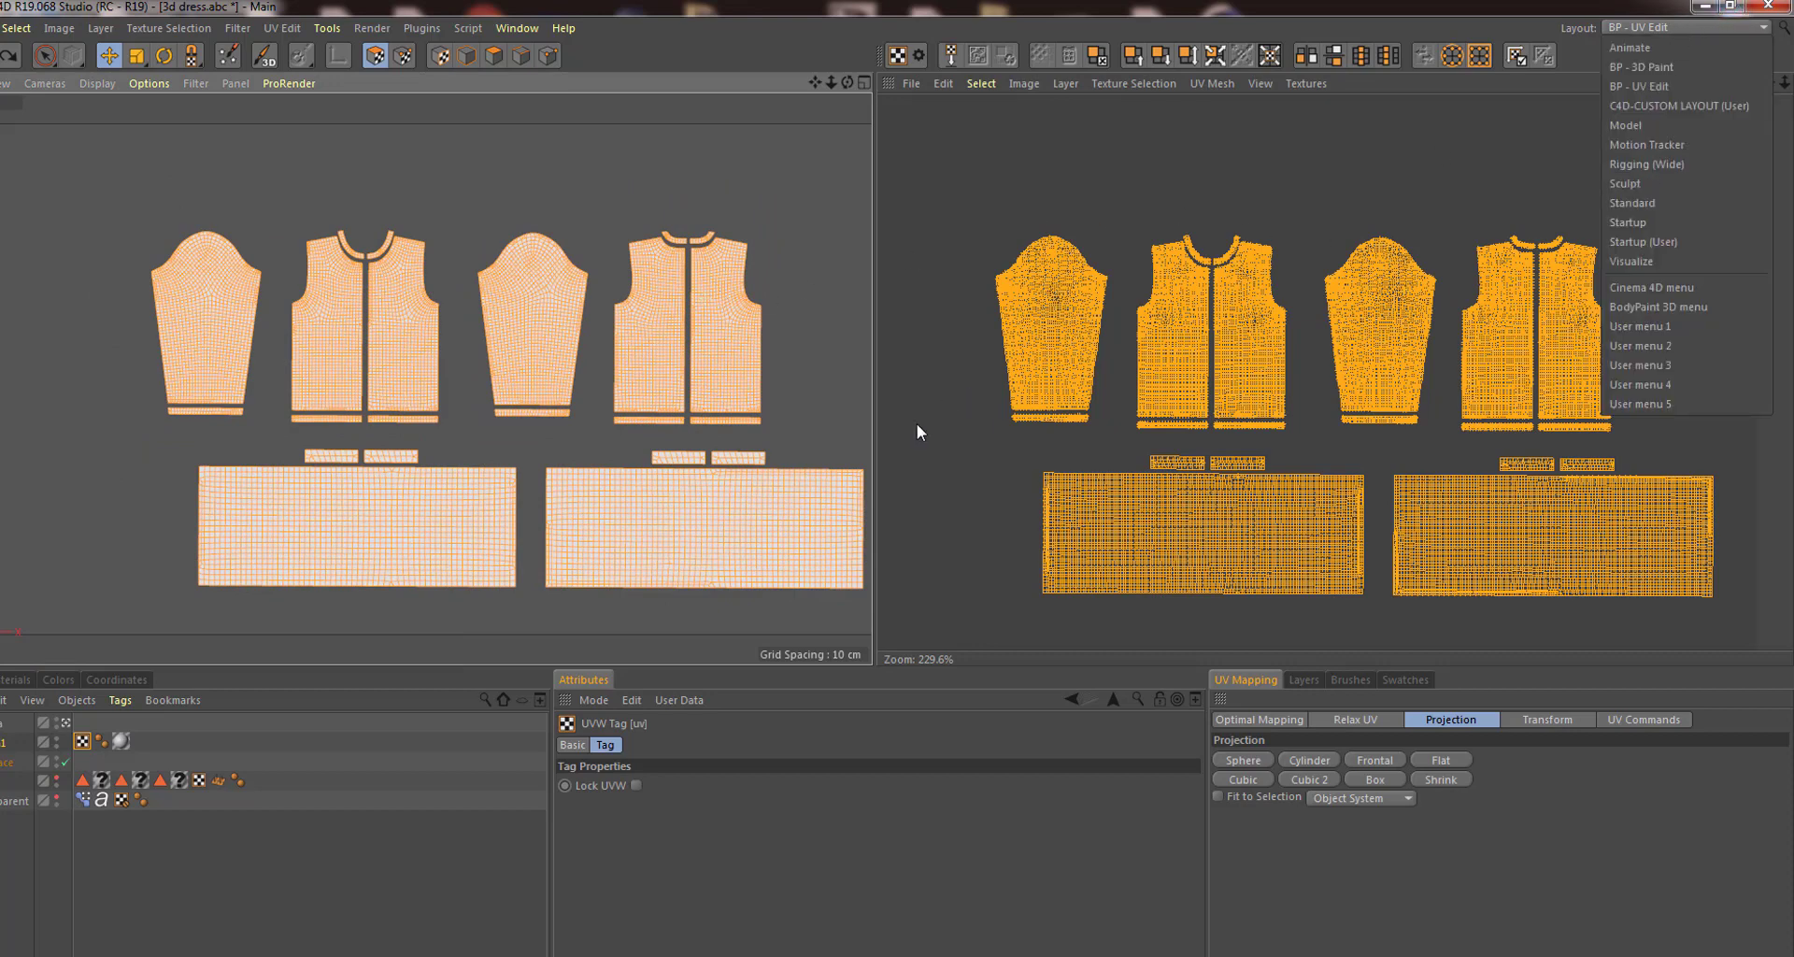
pyautogui.click(967, 422)
pyautogui.click(968, 423)
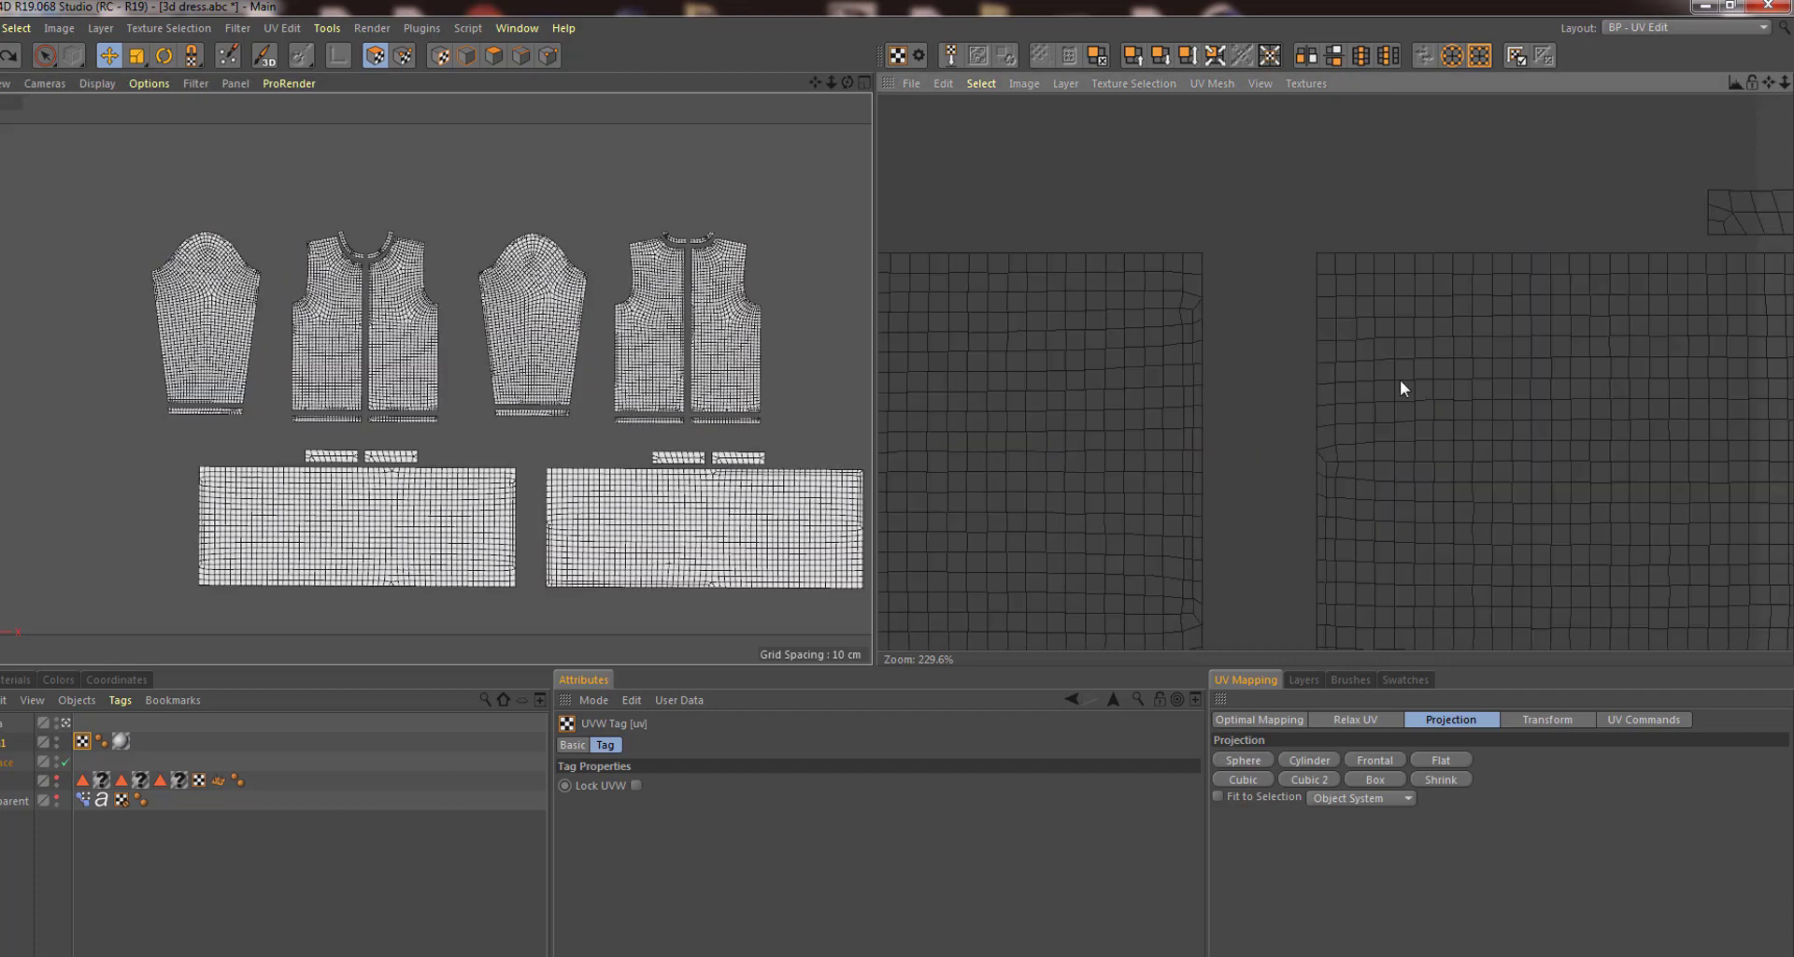
pyautogui.scroll(-5, 1401, 388)
pyautogui.scroll(2, 1495, 380)
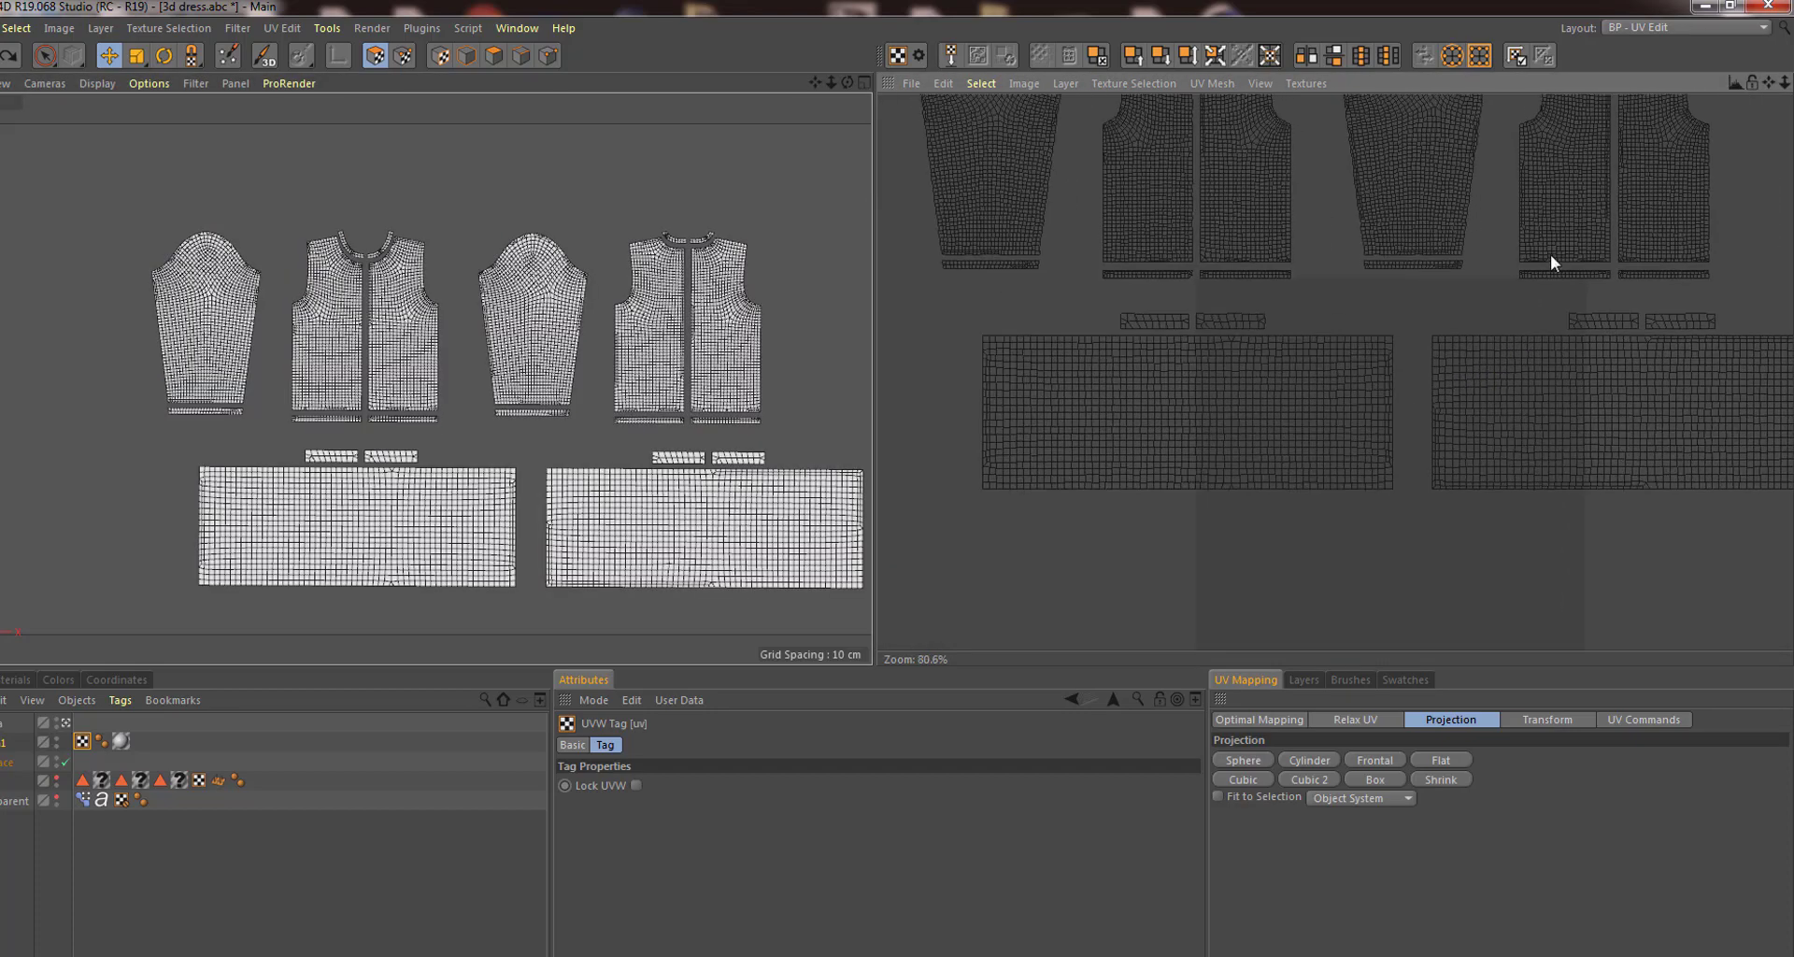
# Return to the Standard layout and set Pose.0 in cloth_parent's Pose Morph tag to 0 %.
pyautogui.click(1650, 27)
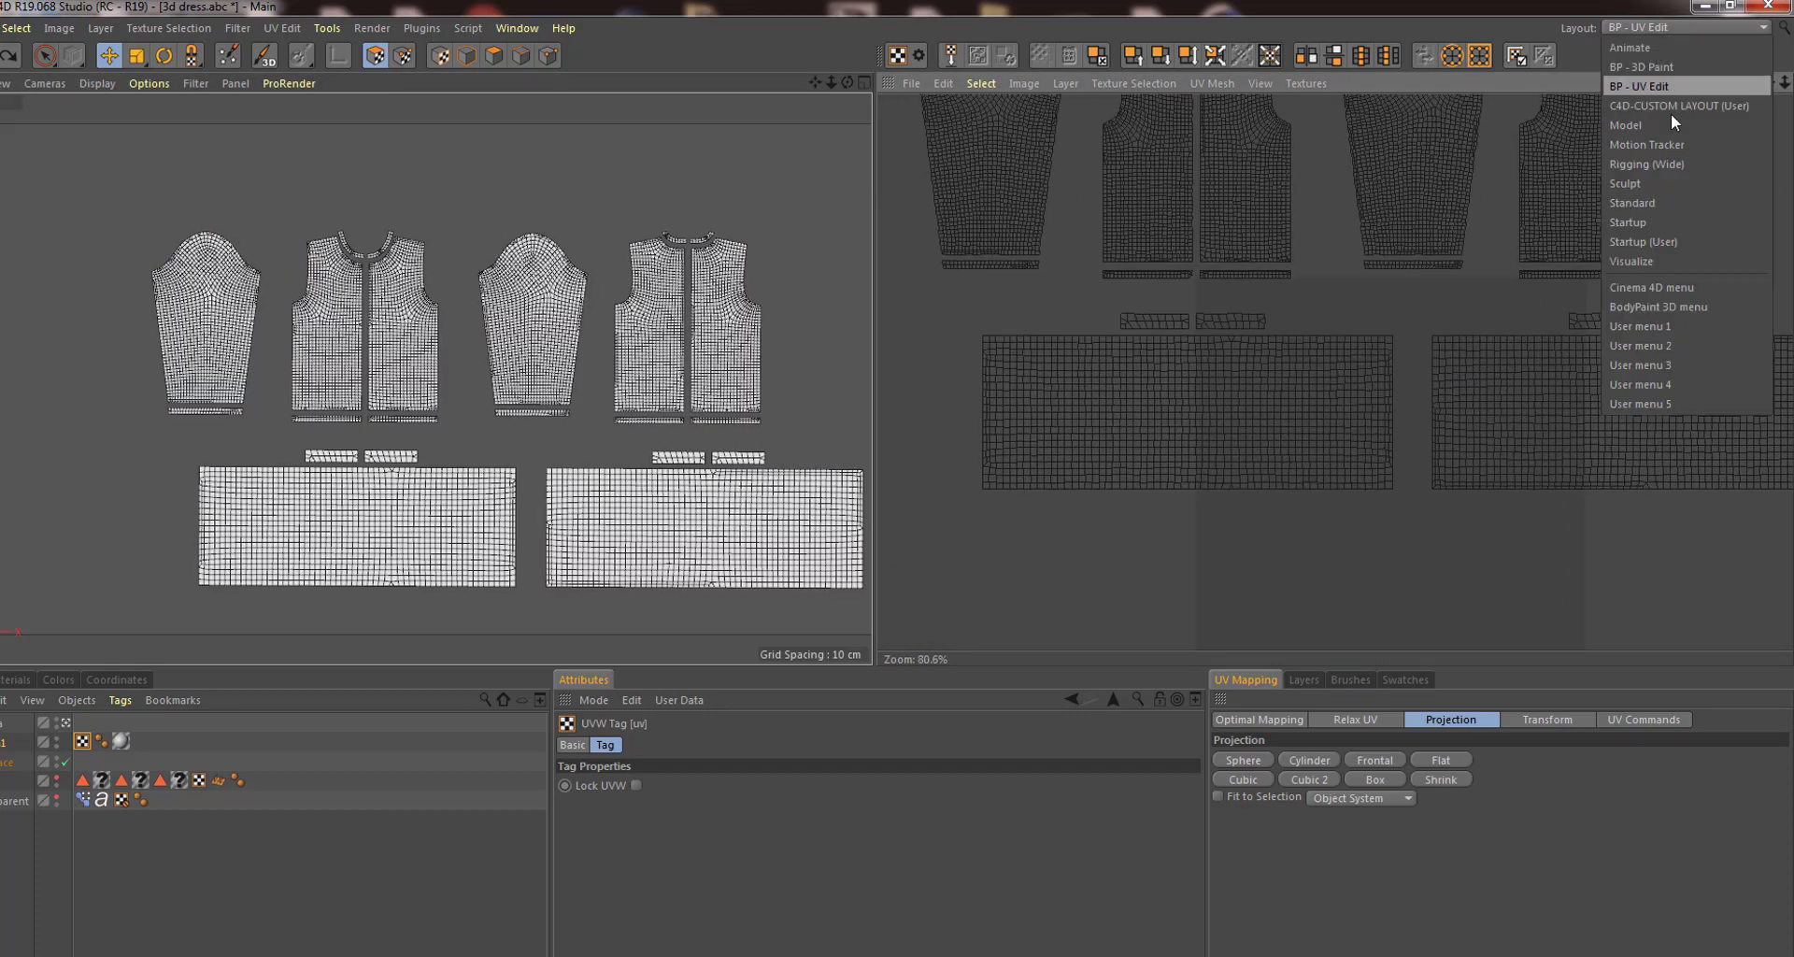
pyautogui.click(1662, 204)
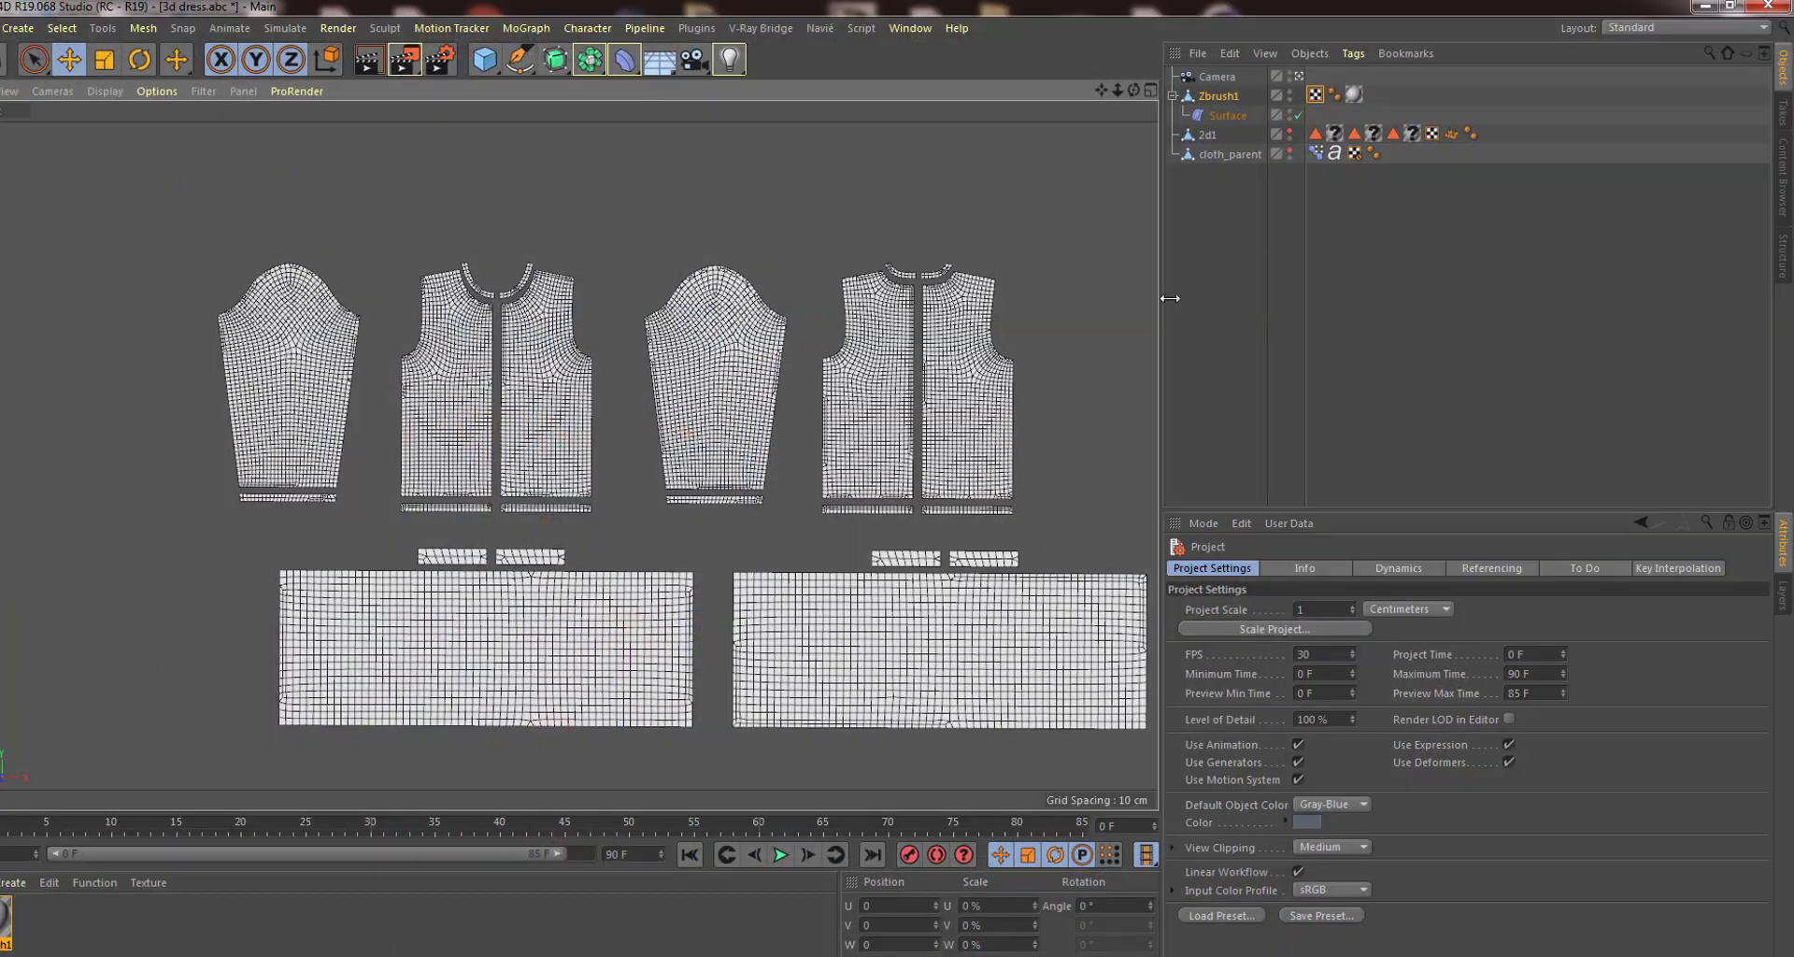
pyautogui.click(1316, 153)
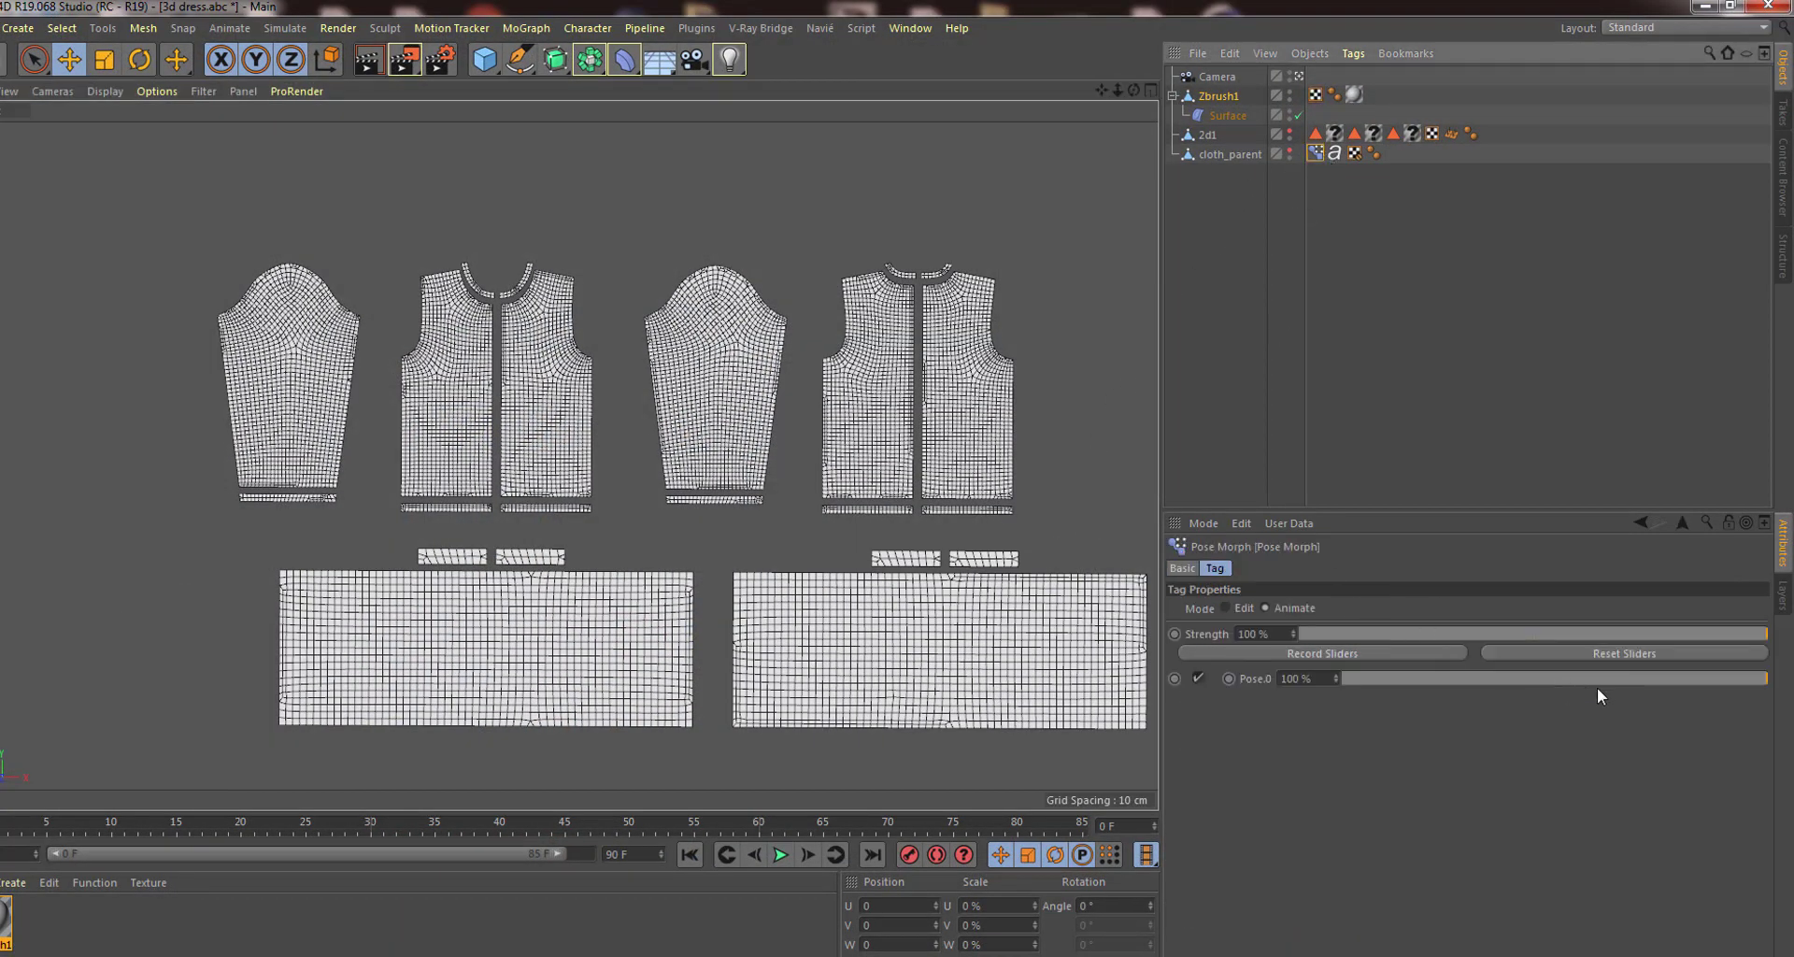
pyautogui.moveTo(1602, 680); pyautogui.dragTo(1164, 681)
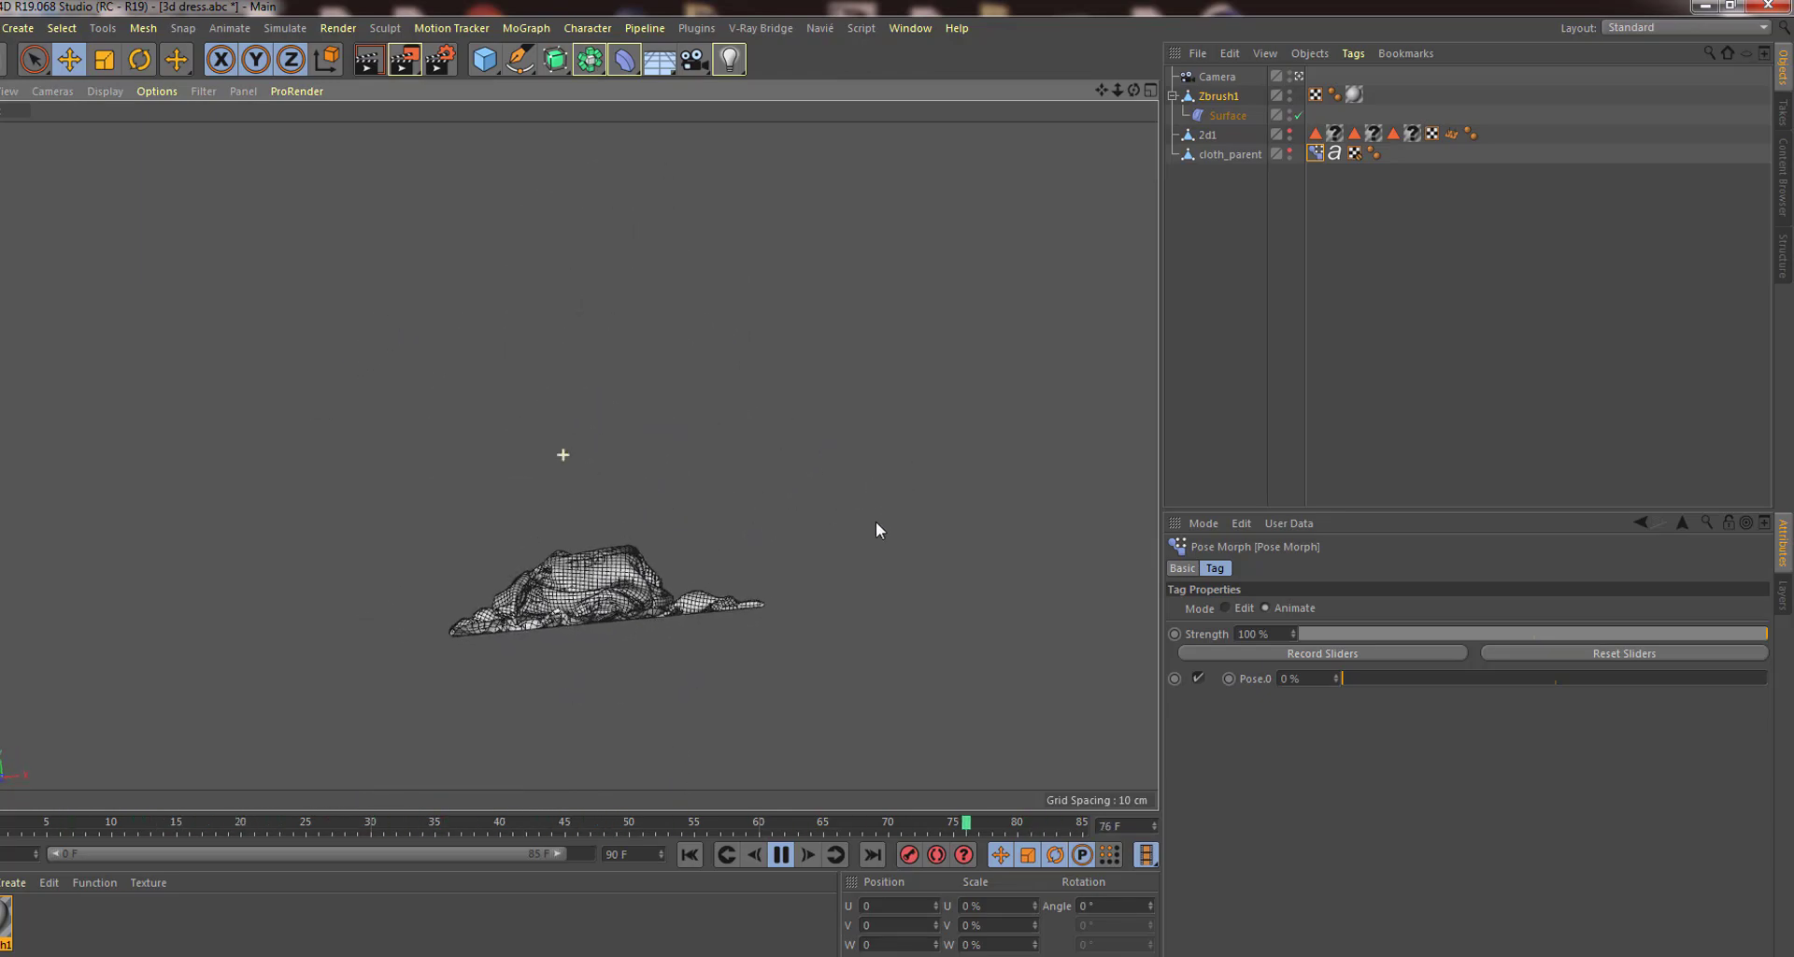
# Add a Floor object, switch to the perspective camera, stop playback and frame the whole garment at frame 0.
pyautogui.click(659, 58)
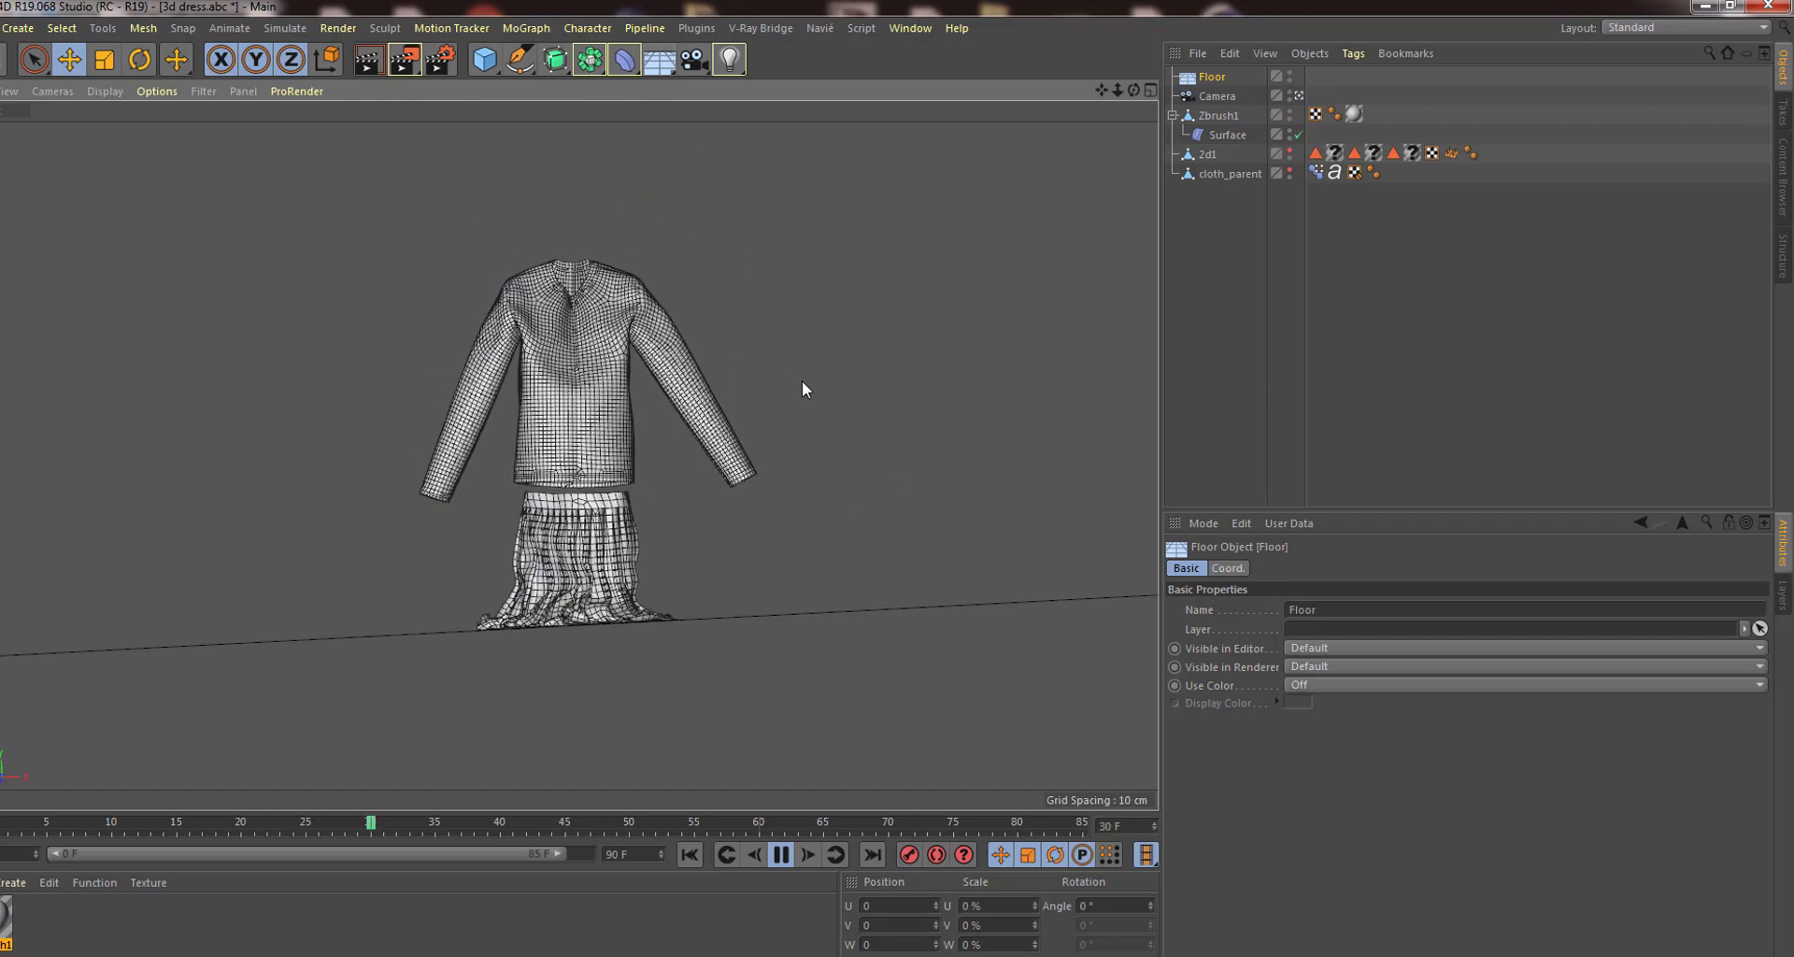
pyautogui.click(63, 87)
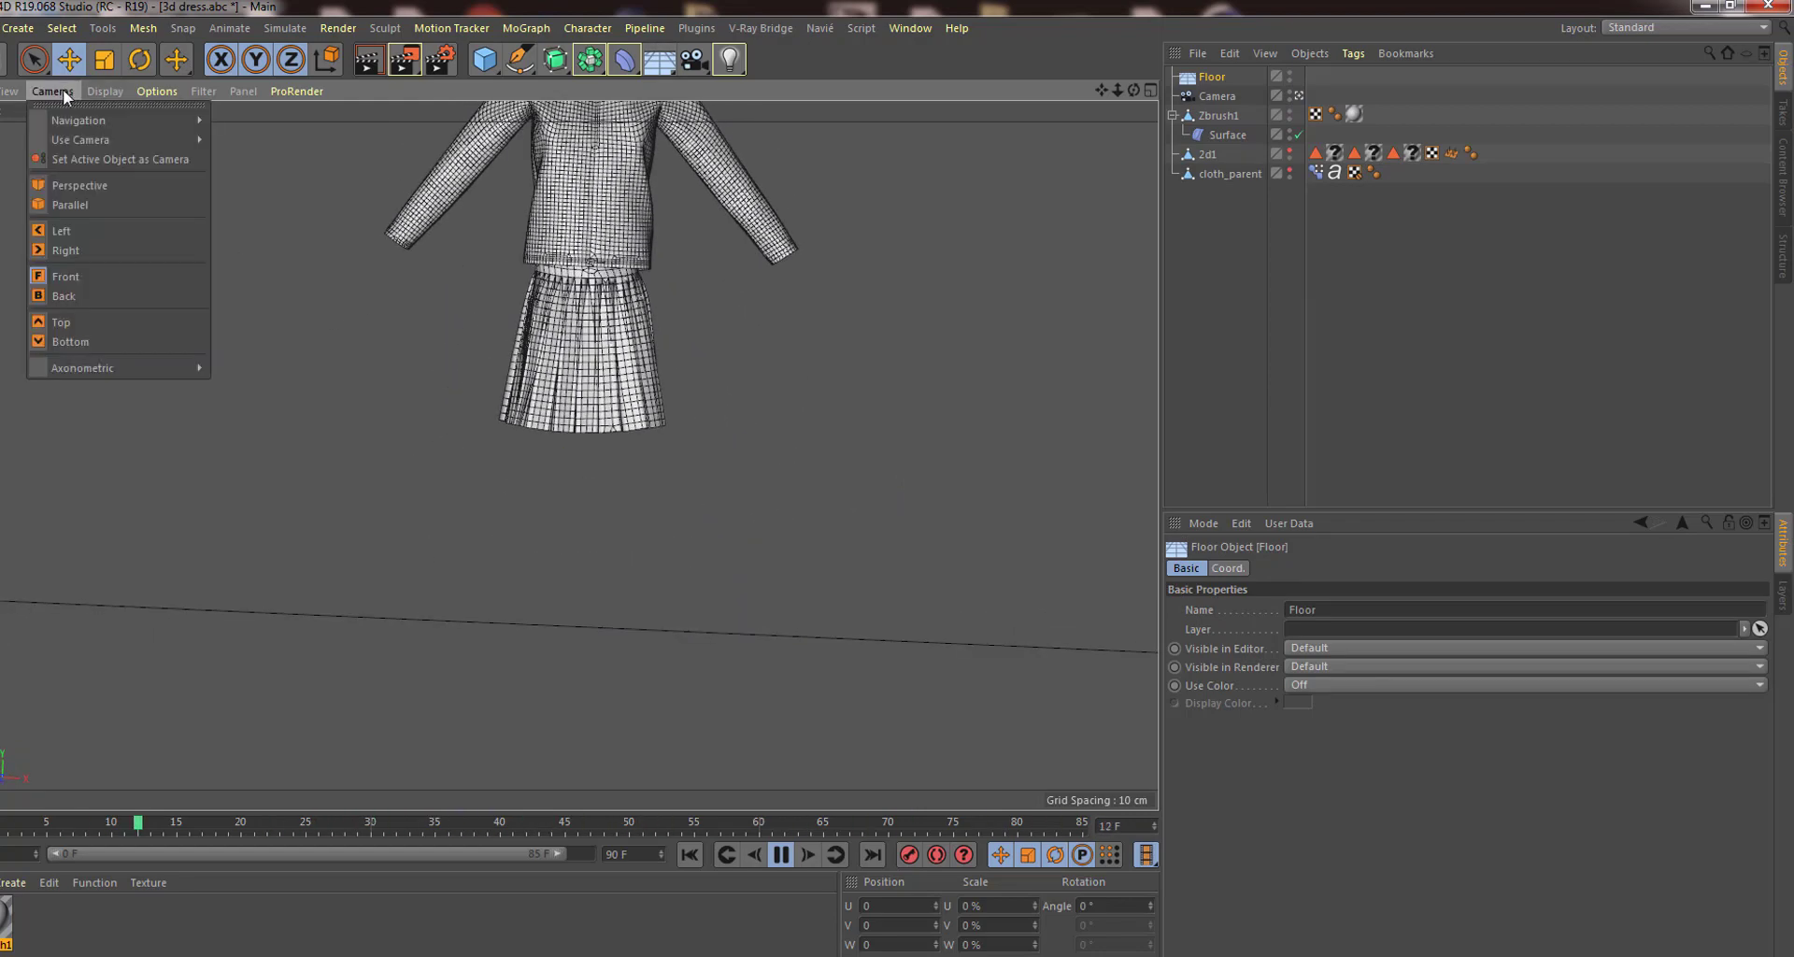
pyautogui.click(105, 195)
pyautogui.keyDown('alt'); pyautogui.moveTo(602, 424); pyautogui.dragTo(911, 474, button='right'); pyautogui.keyUp('alt')
pyautogui.click(781, 854)
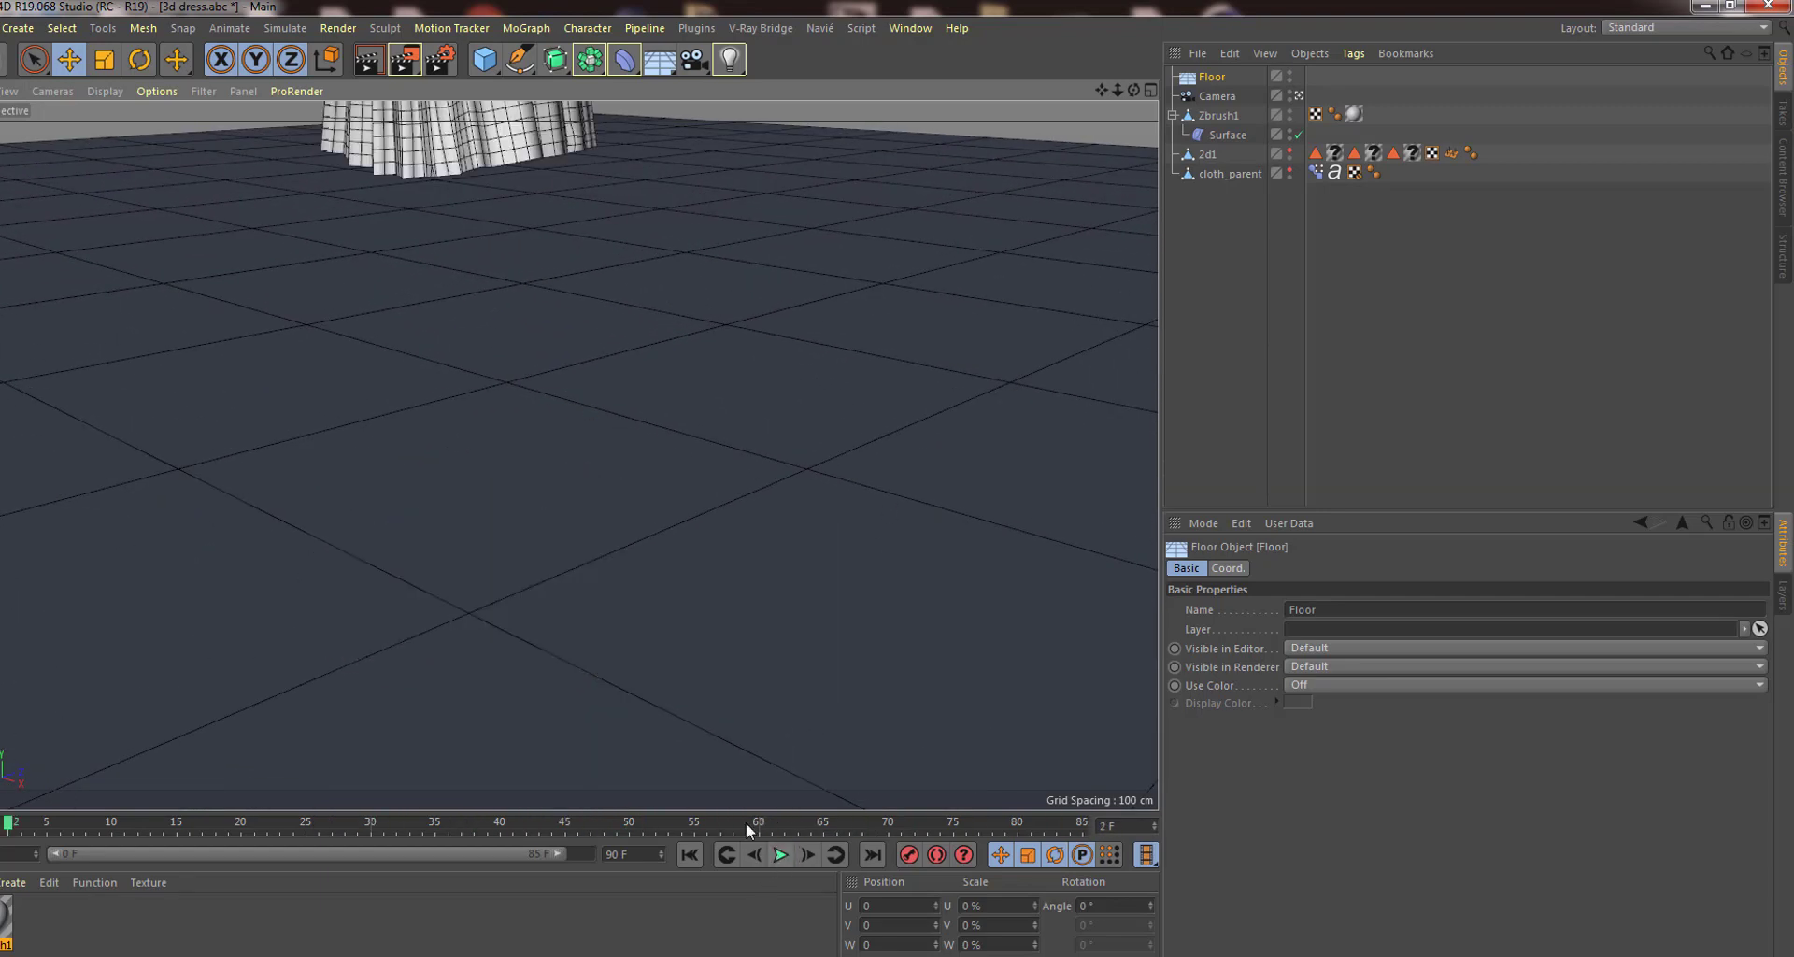
pyautogui.moveTo(575, 821); pyautogui.dragTo(5, 821)
pyautogui.moveTo(412, 417)
pyautogui.keyDown('alt'); pyautogui.mouseDown()
pyautogui.moveTo(508, 357)
pyautogui.moveTo(770, 277)
pyautogui.moveTo(773, 420)
pyautogui.moveTo(632, 529)
pyautogui.mouseUp(); pyautogui.keyUp('alt')
pyautogui.keyDown('alt'); pyautogui.moveTo(633, 529); pyautogui.dragTo(669, 446, button='right'); pyautogui.keyUp('alt')
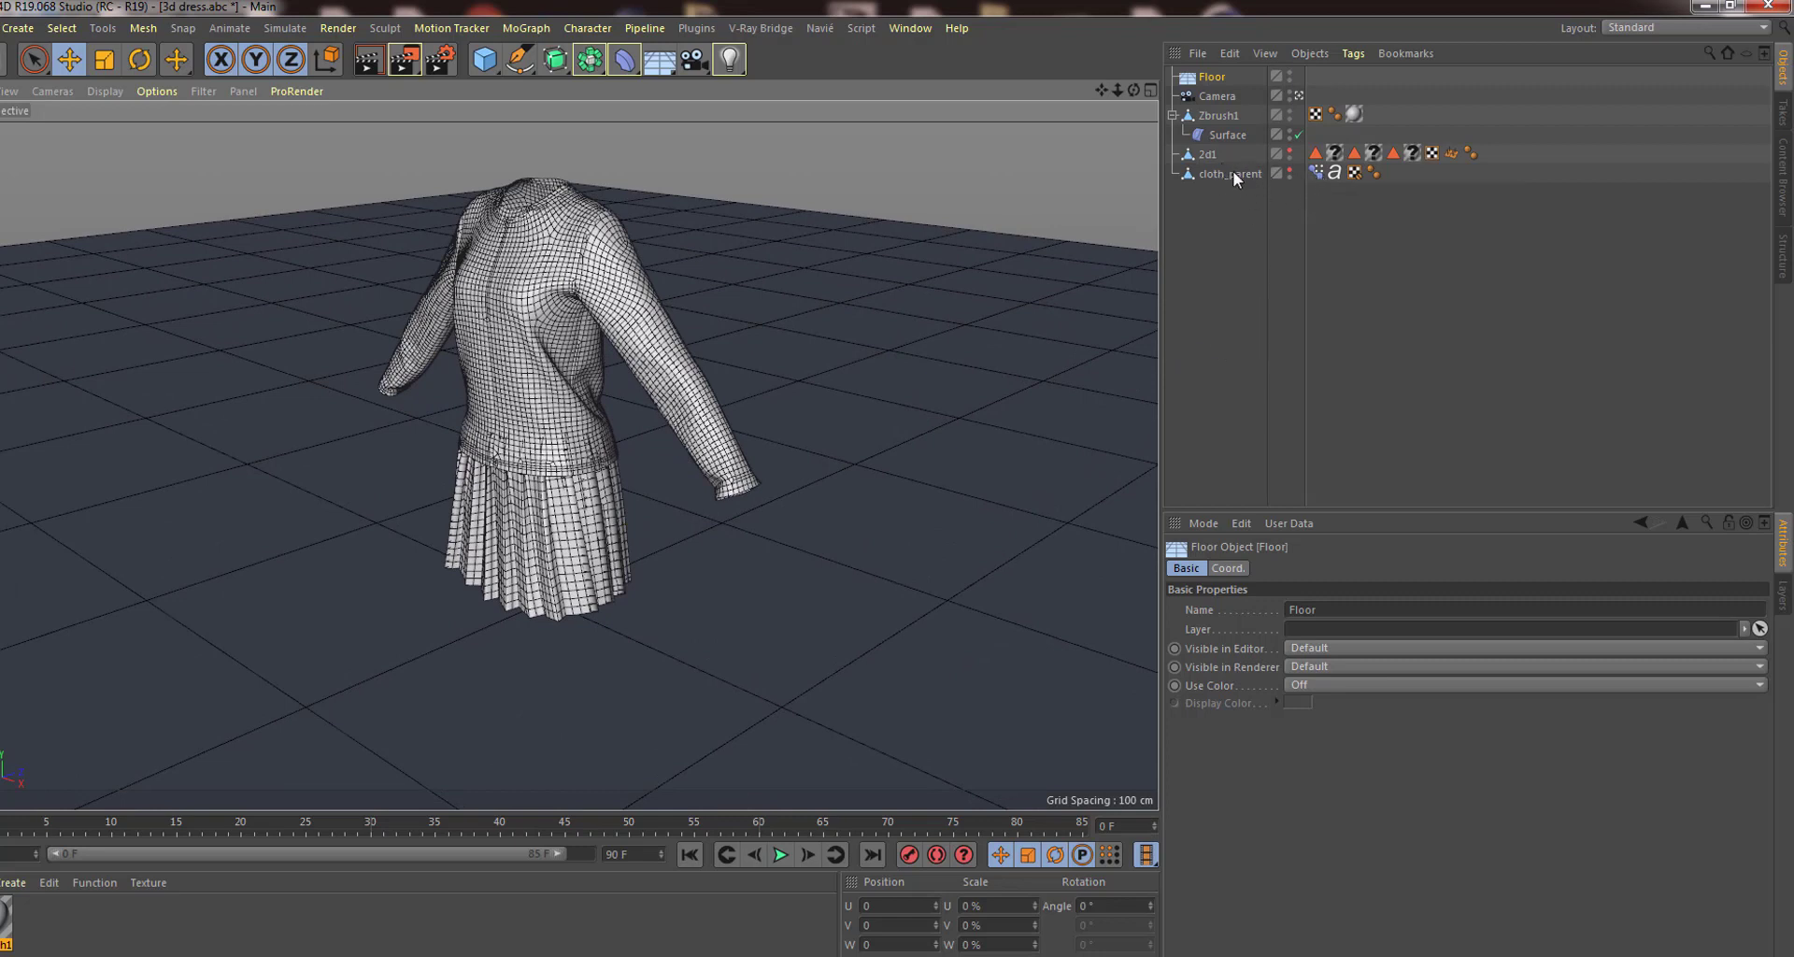
# Bake Zbrush1's animation for frames 0 to 90 in the Animate layout, with PLA and All Parameters included.
pyautogui.click(1219, 114)
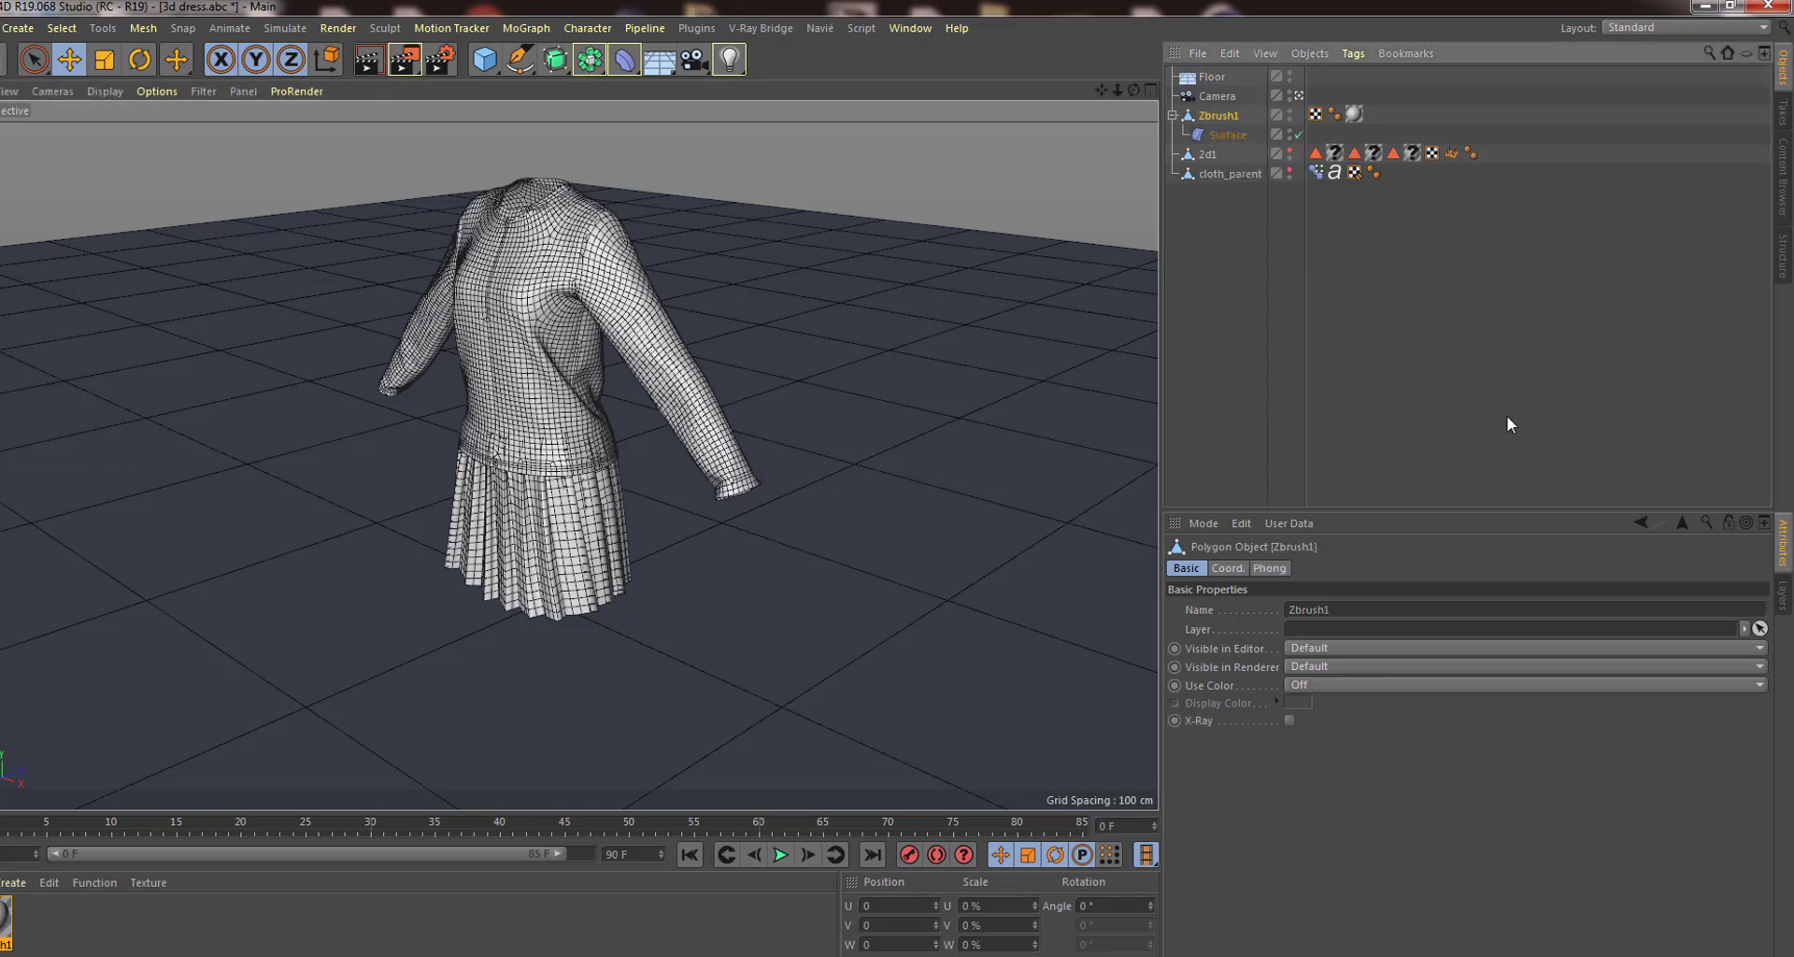
pyautogui.click(1651, 22)
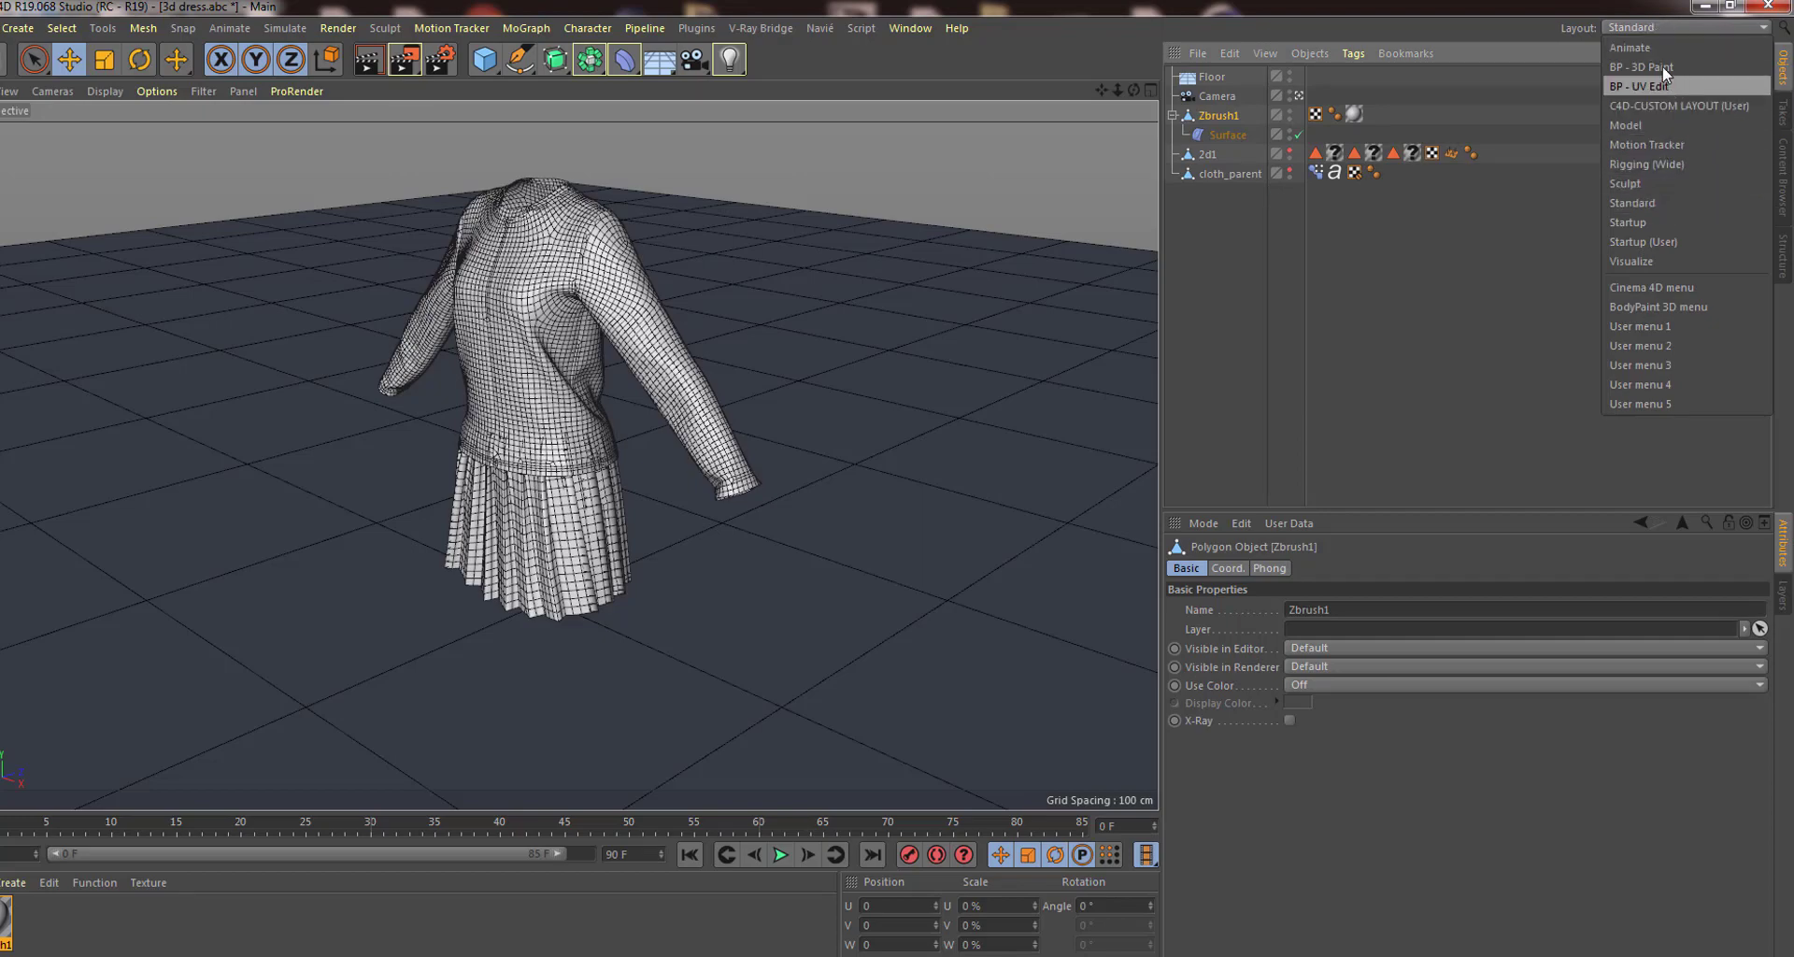
pyautogui.click(1650, 47)
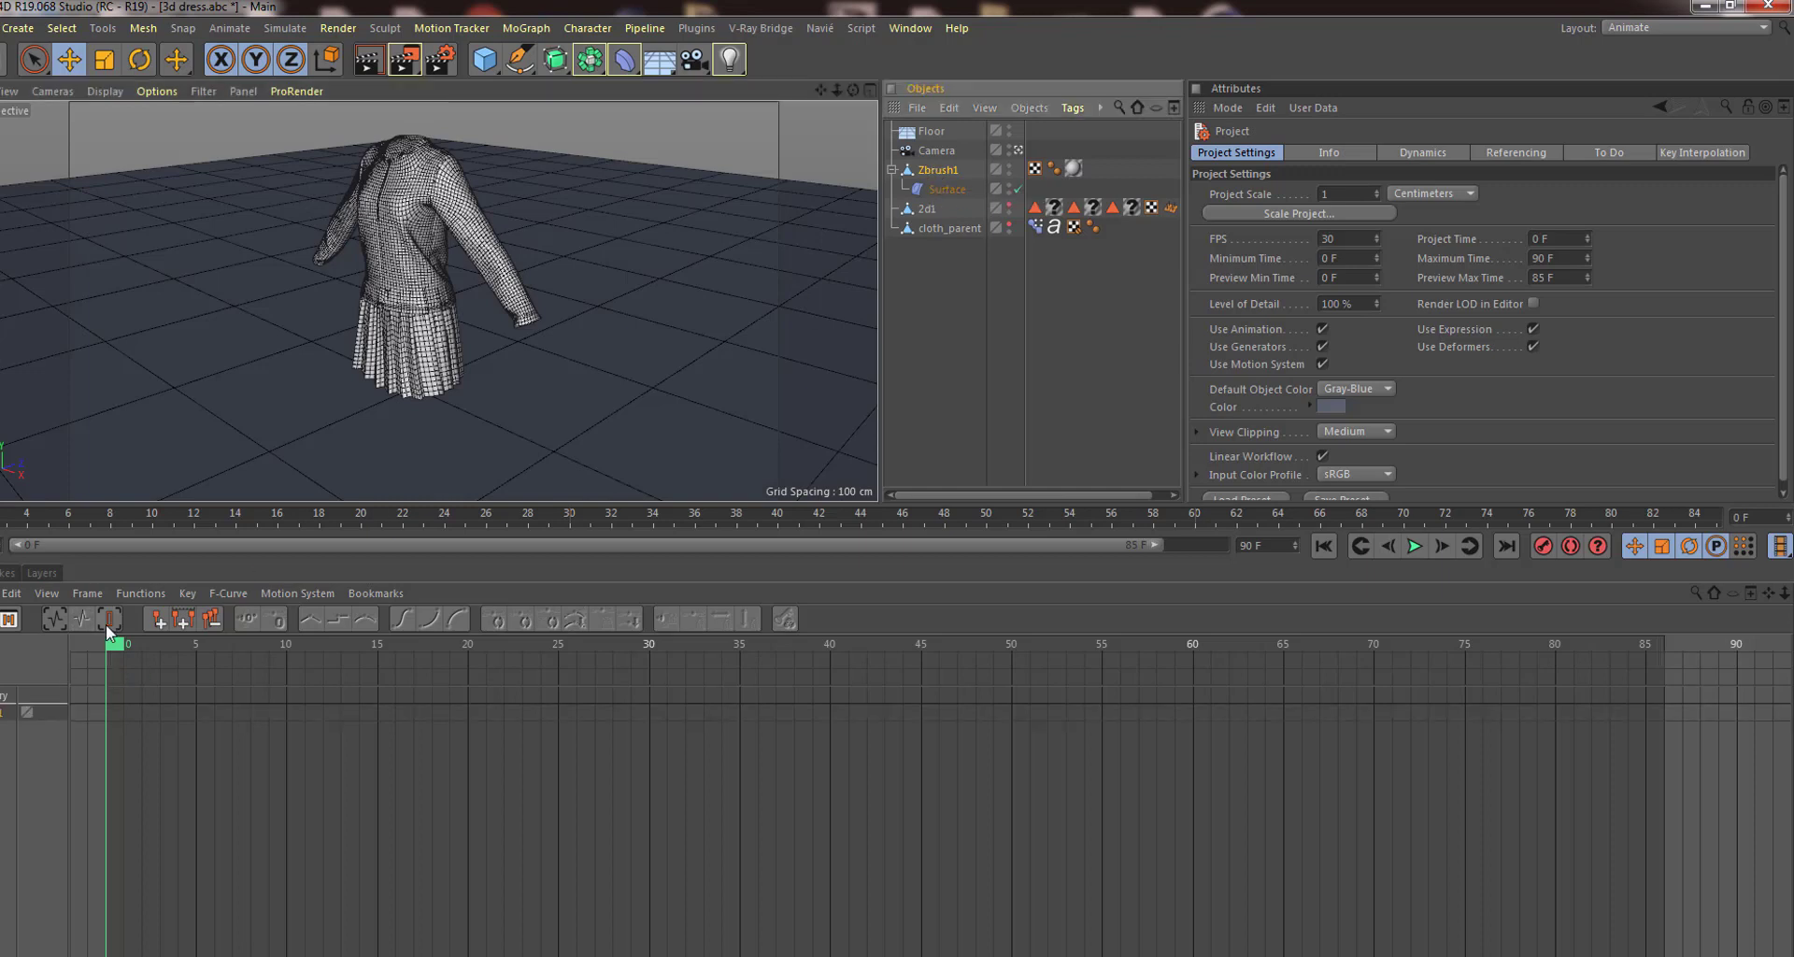
pyautogui.click(140, 592)
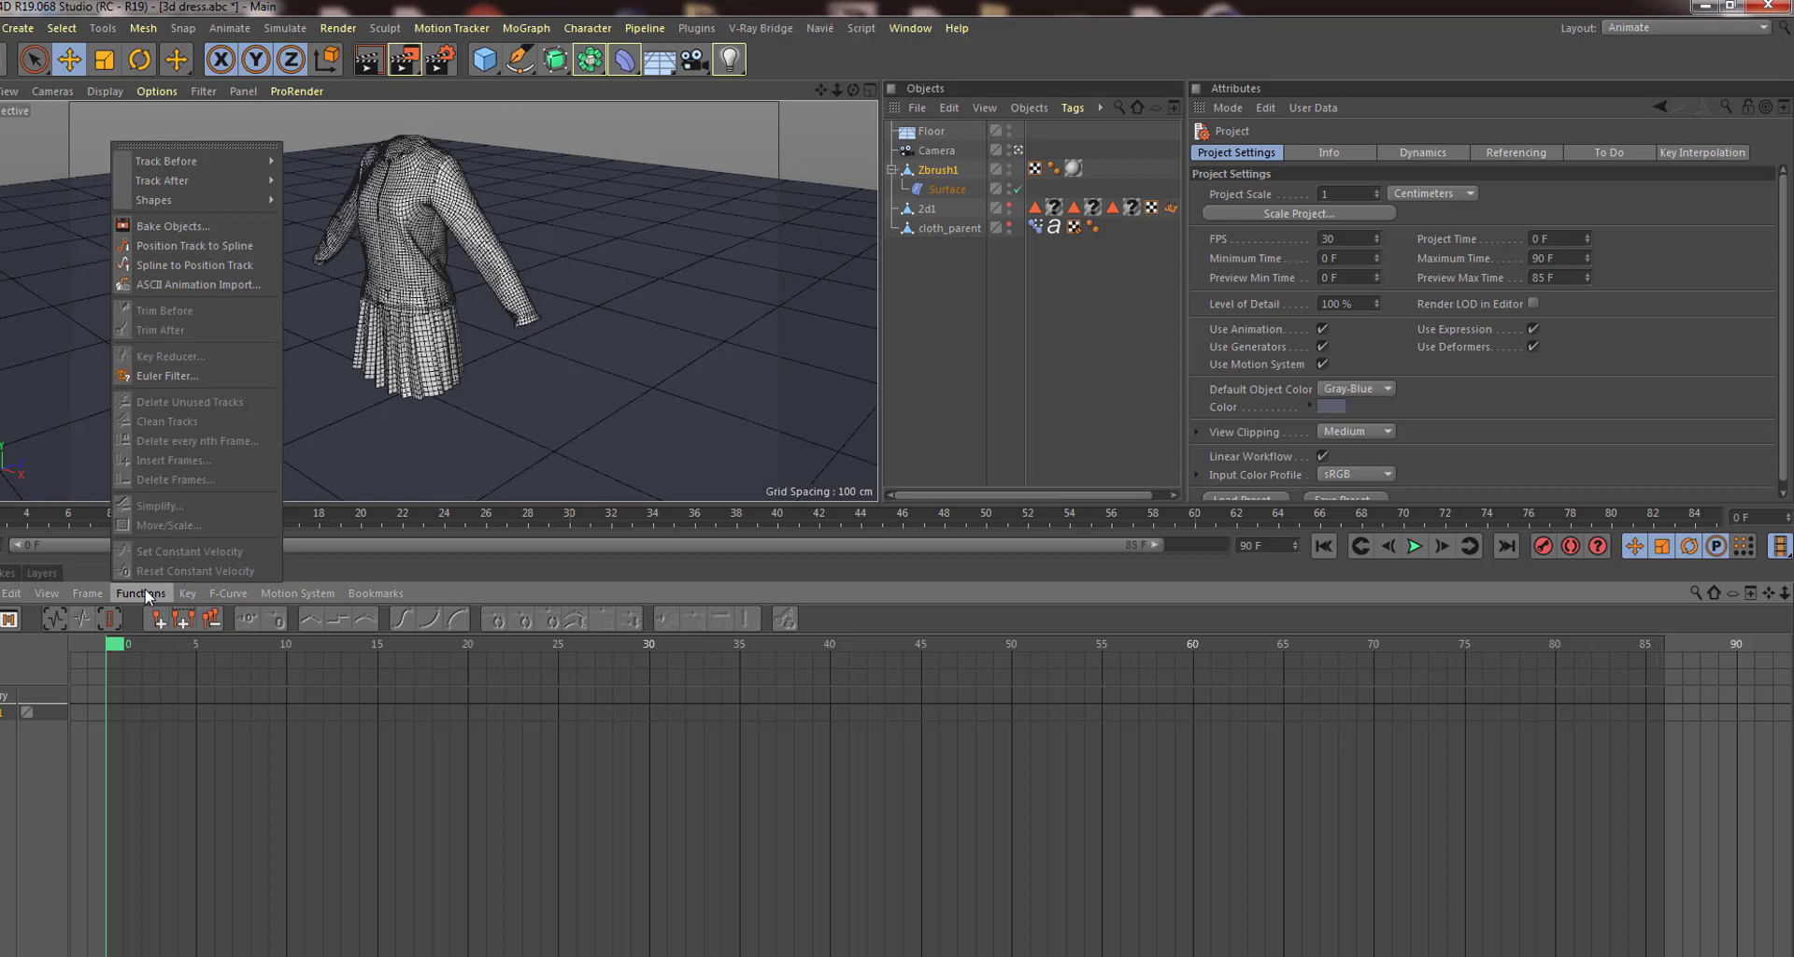
pyautogui.click(186, 226)
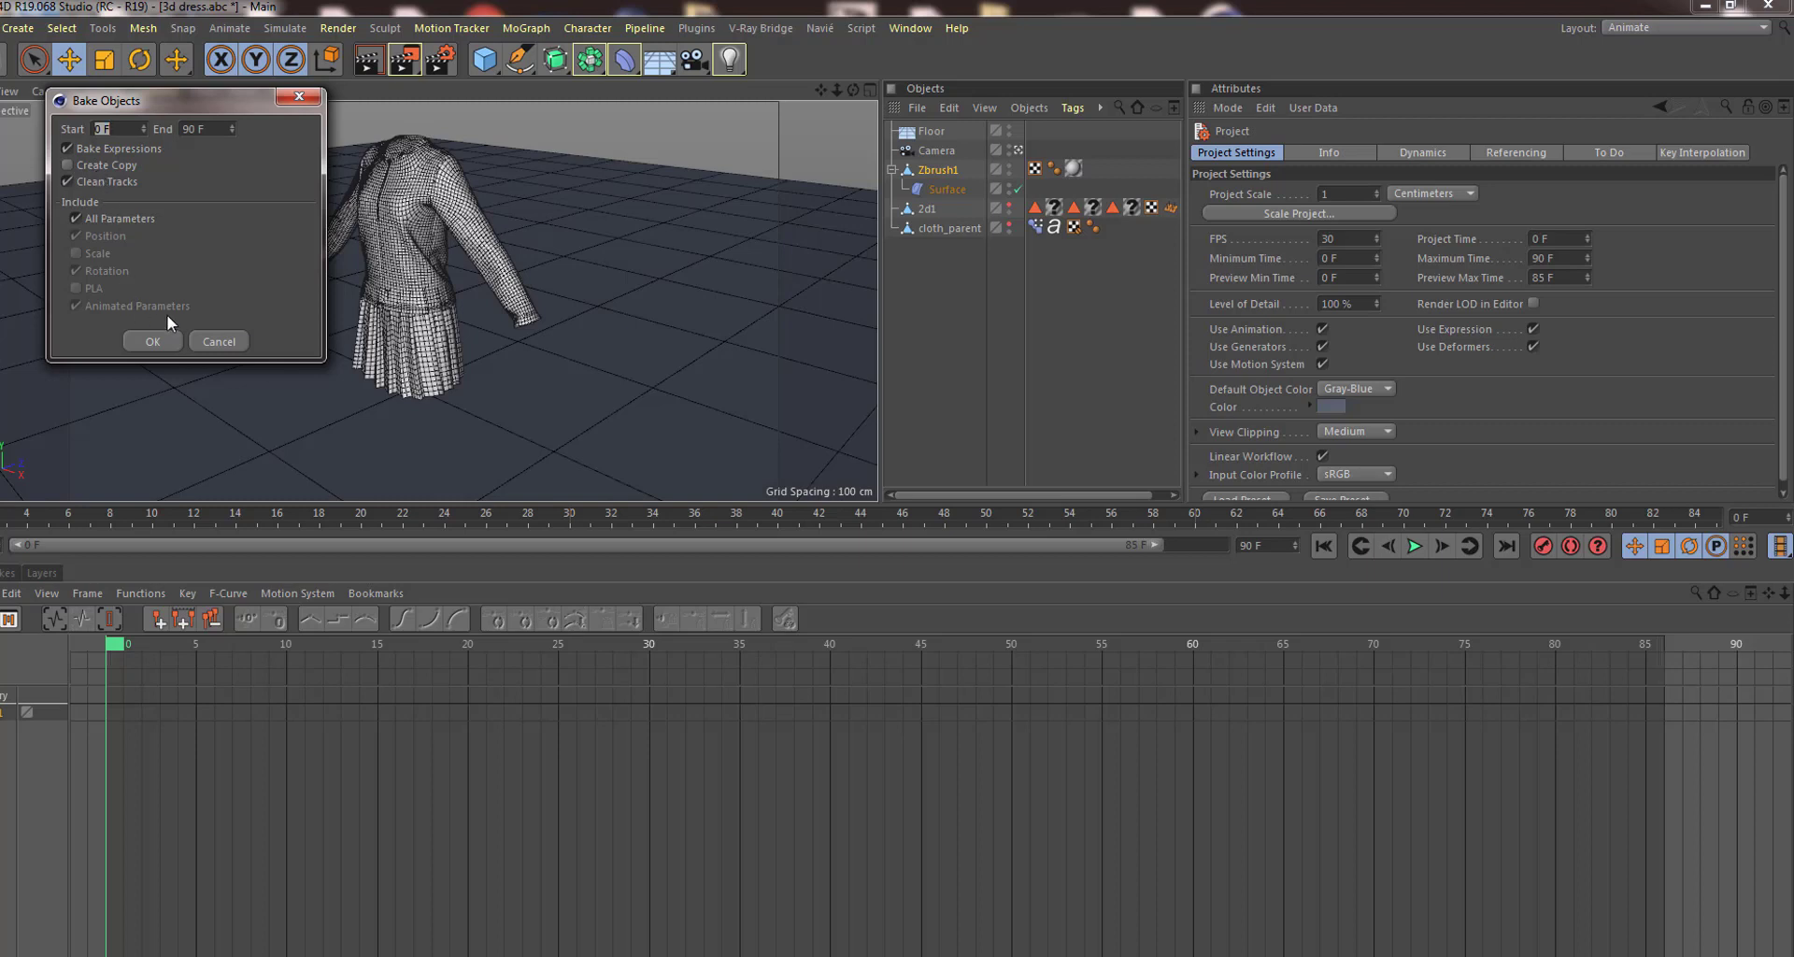
pyautogui.click(76, 218)
pyautogui.click(76, 288)
pyautogui.click(76, 218)
pyautogui.click(152, 342)
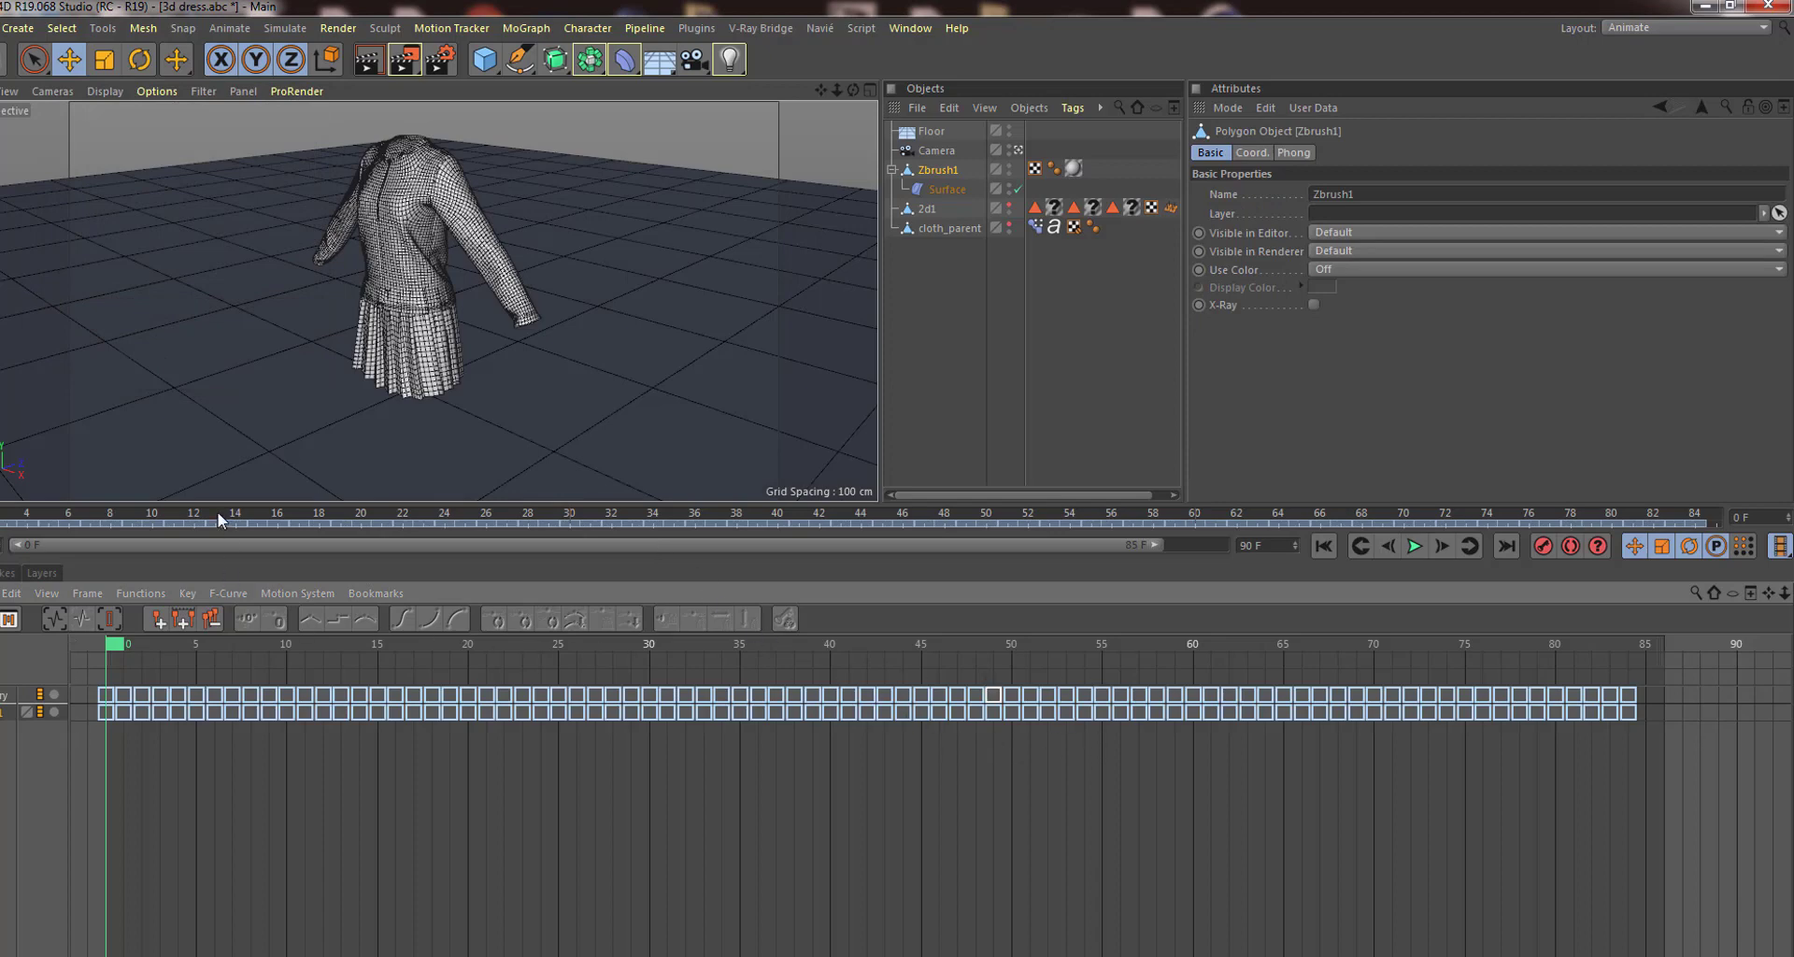
# Delete the 2d1 and cloth_parent objects and Zbrush1's Surface deformer, checking playback of the baked animation.
pyautogui.press('F8')
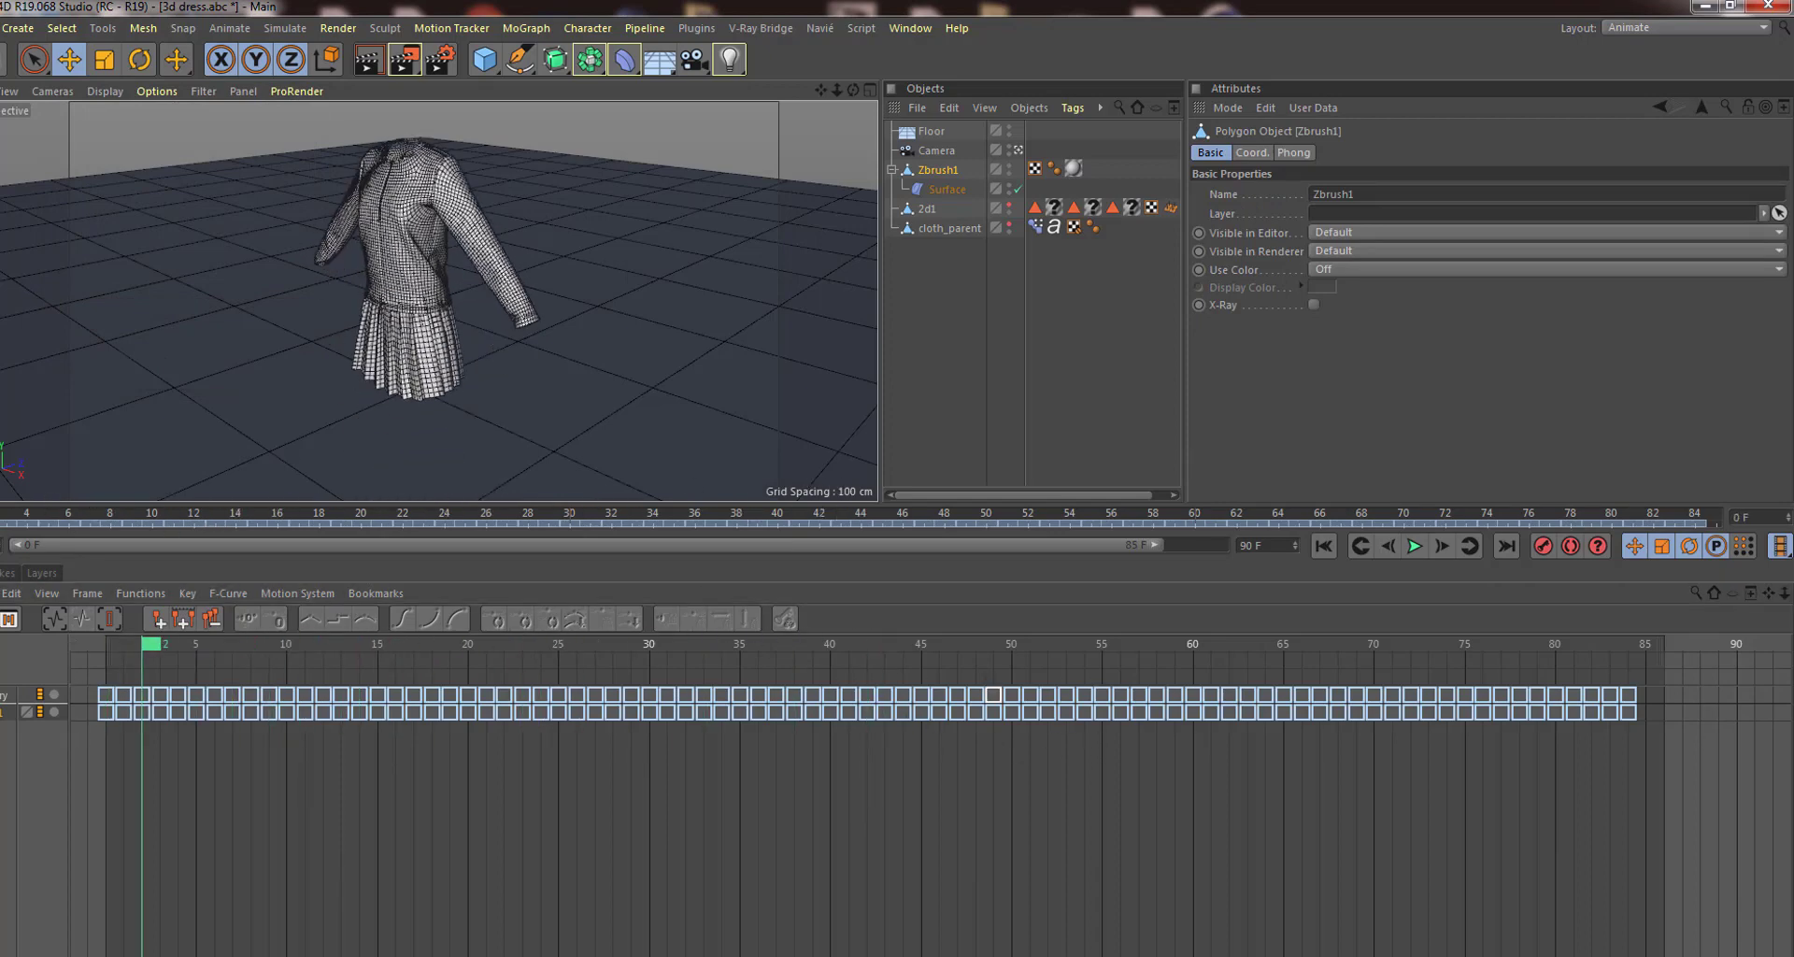
pyautogui.hotkey('shift', 'f')
pyautogui.moveTo(955, 262); pyautogui.dragTo(925, 210)
pyautogui.press('Delete')
pyautogui.click(946, 188)
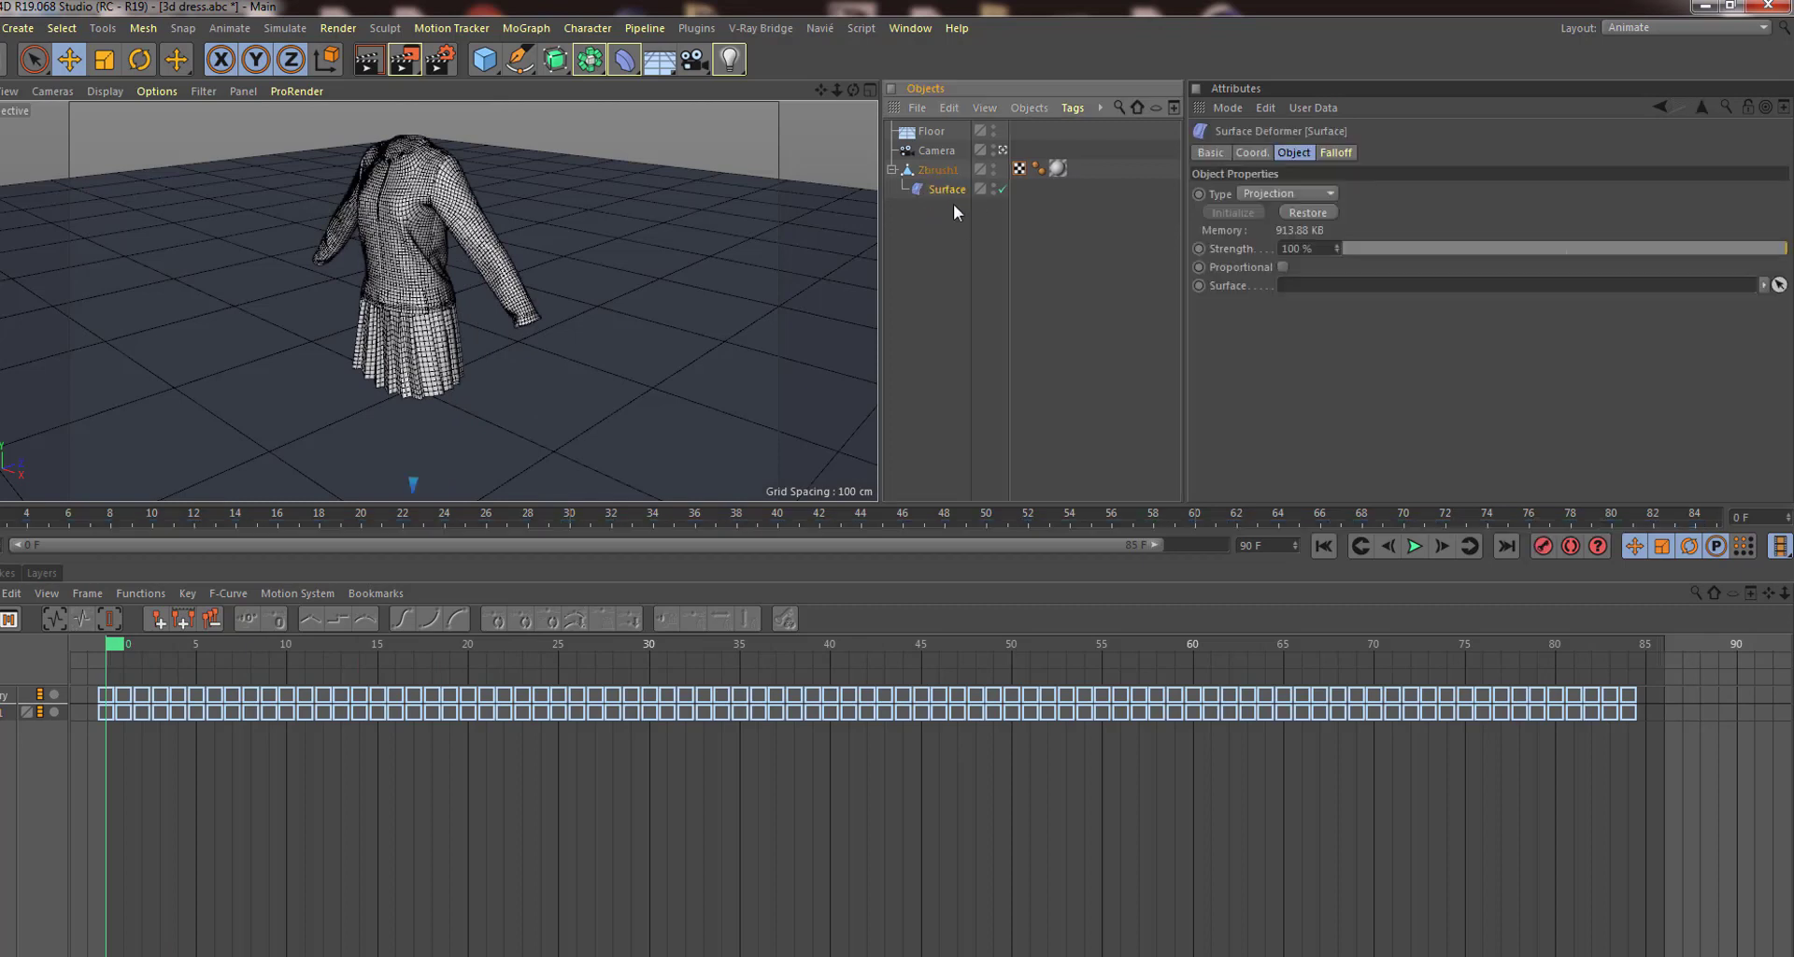
pyautogui.press('Delete')
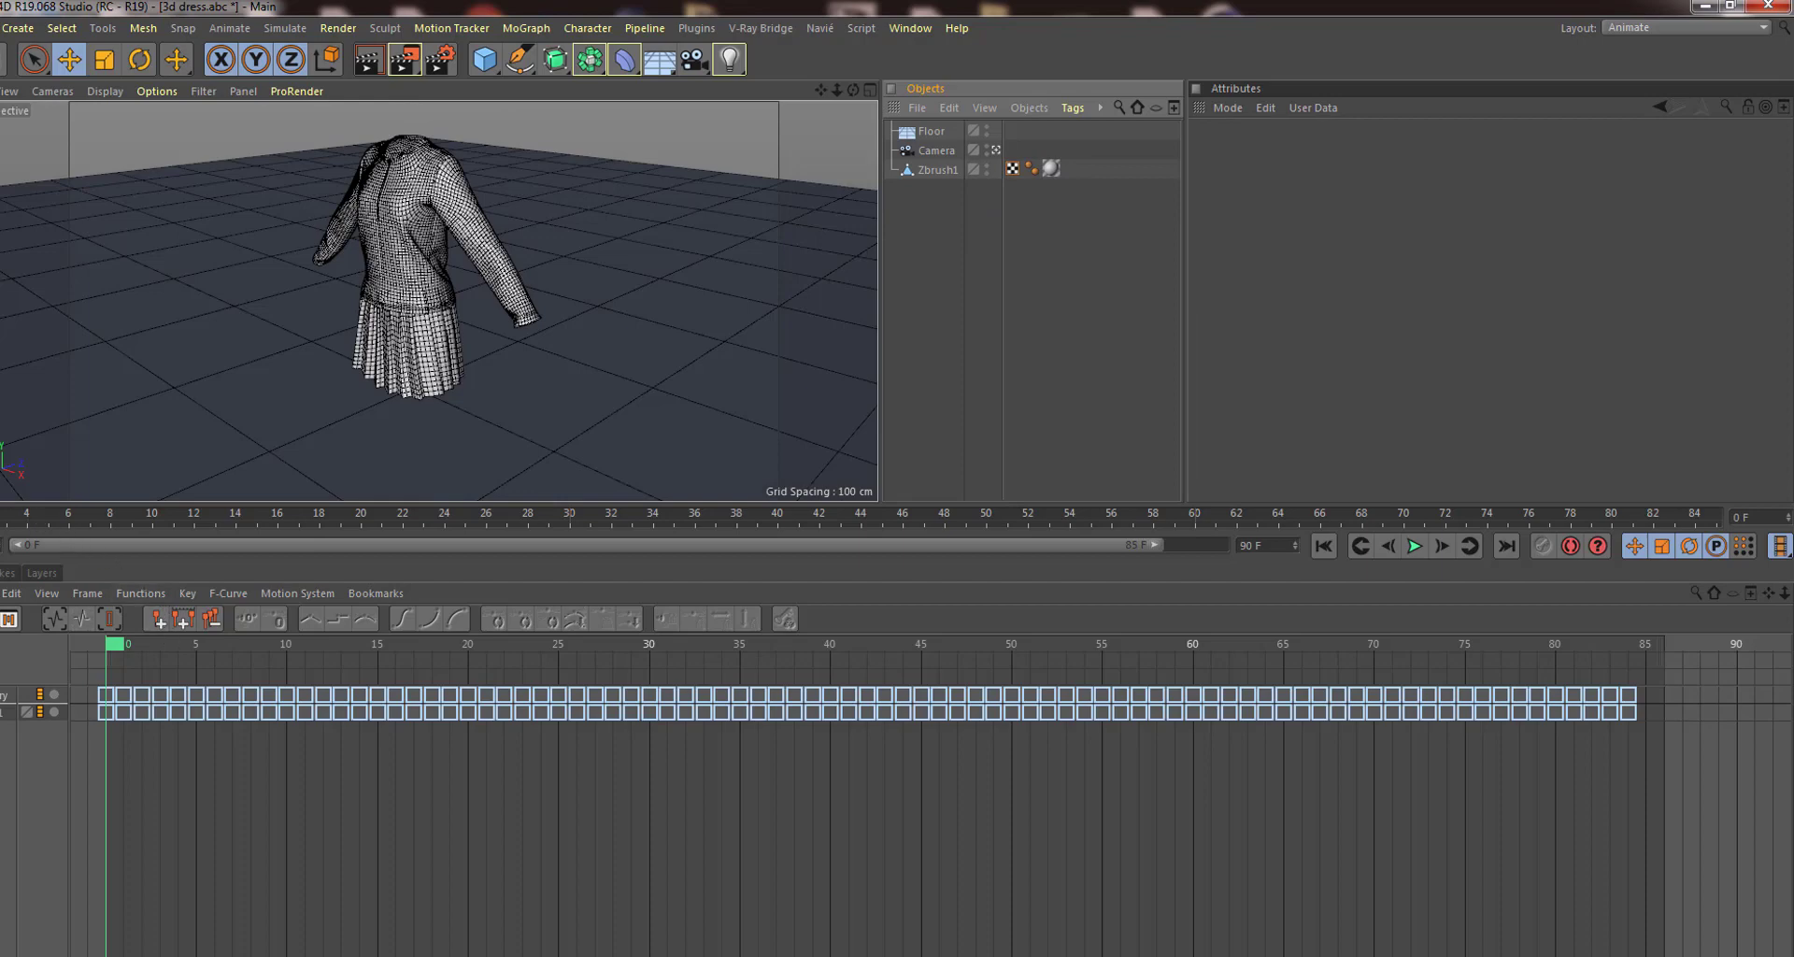
pyautogui.press('F8')
pyautogui.hotkey('shift', 'f')
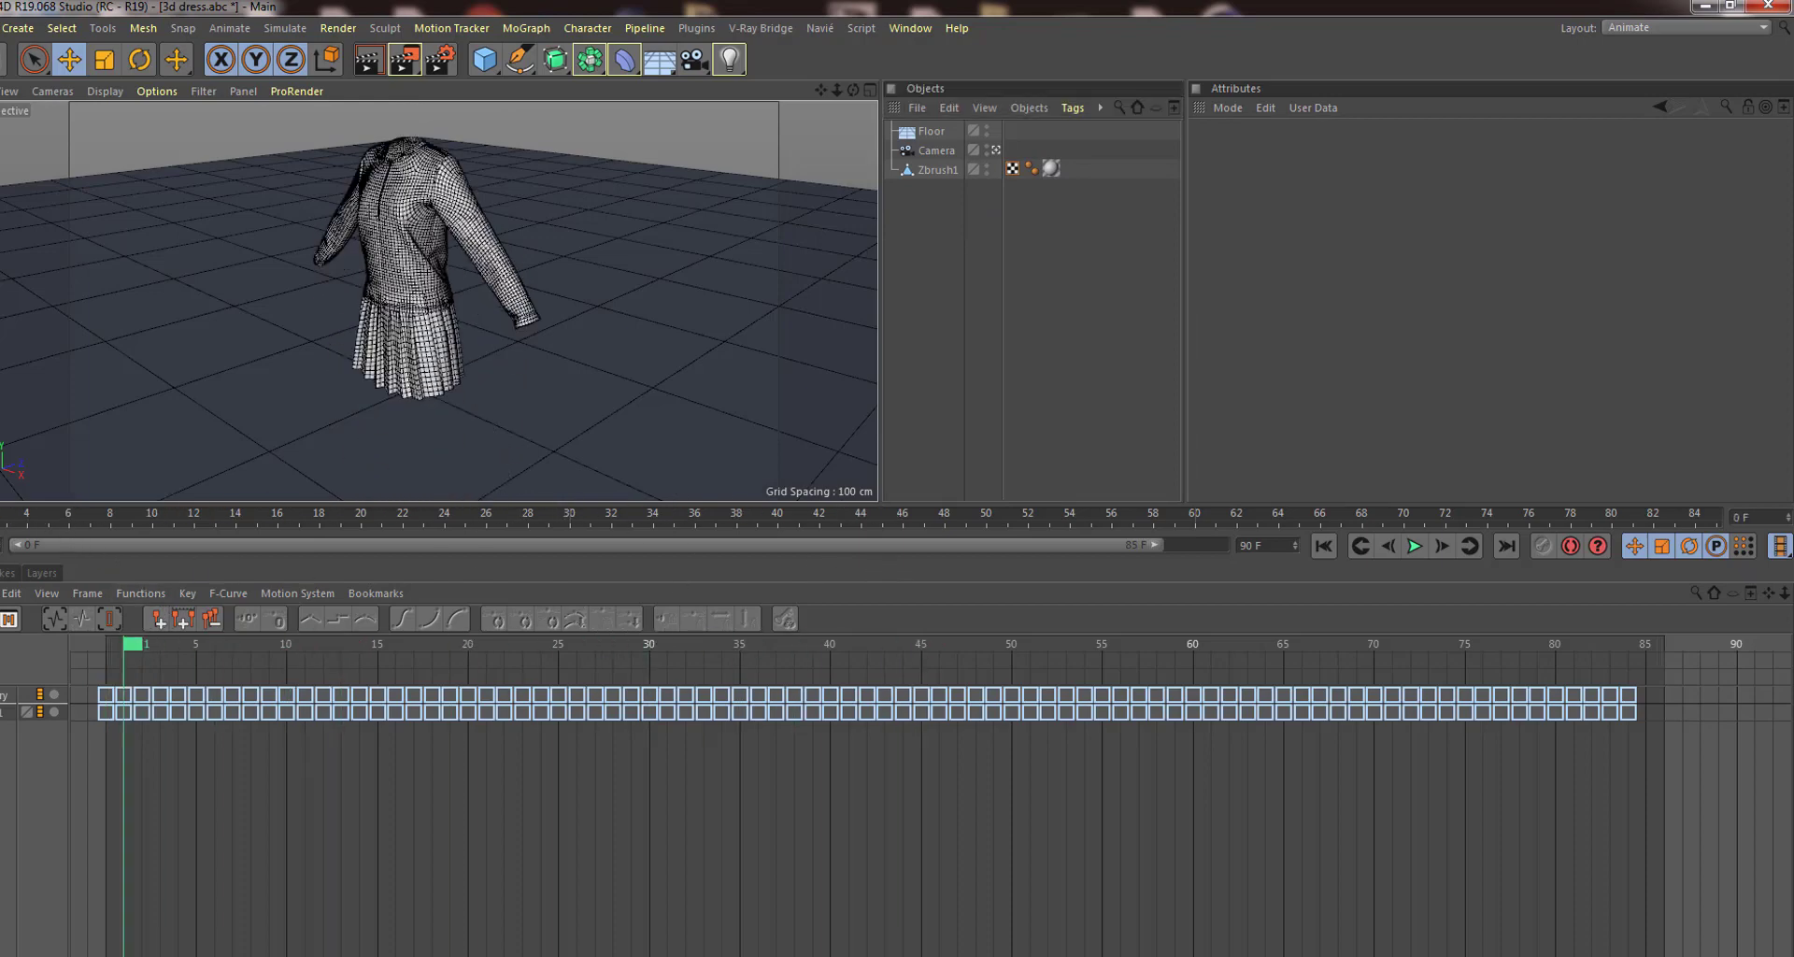
# Switch to the Standard layout and play the baked garment animation to check Zbrush1's movement.
pyautogui.click(1659, 26)
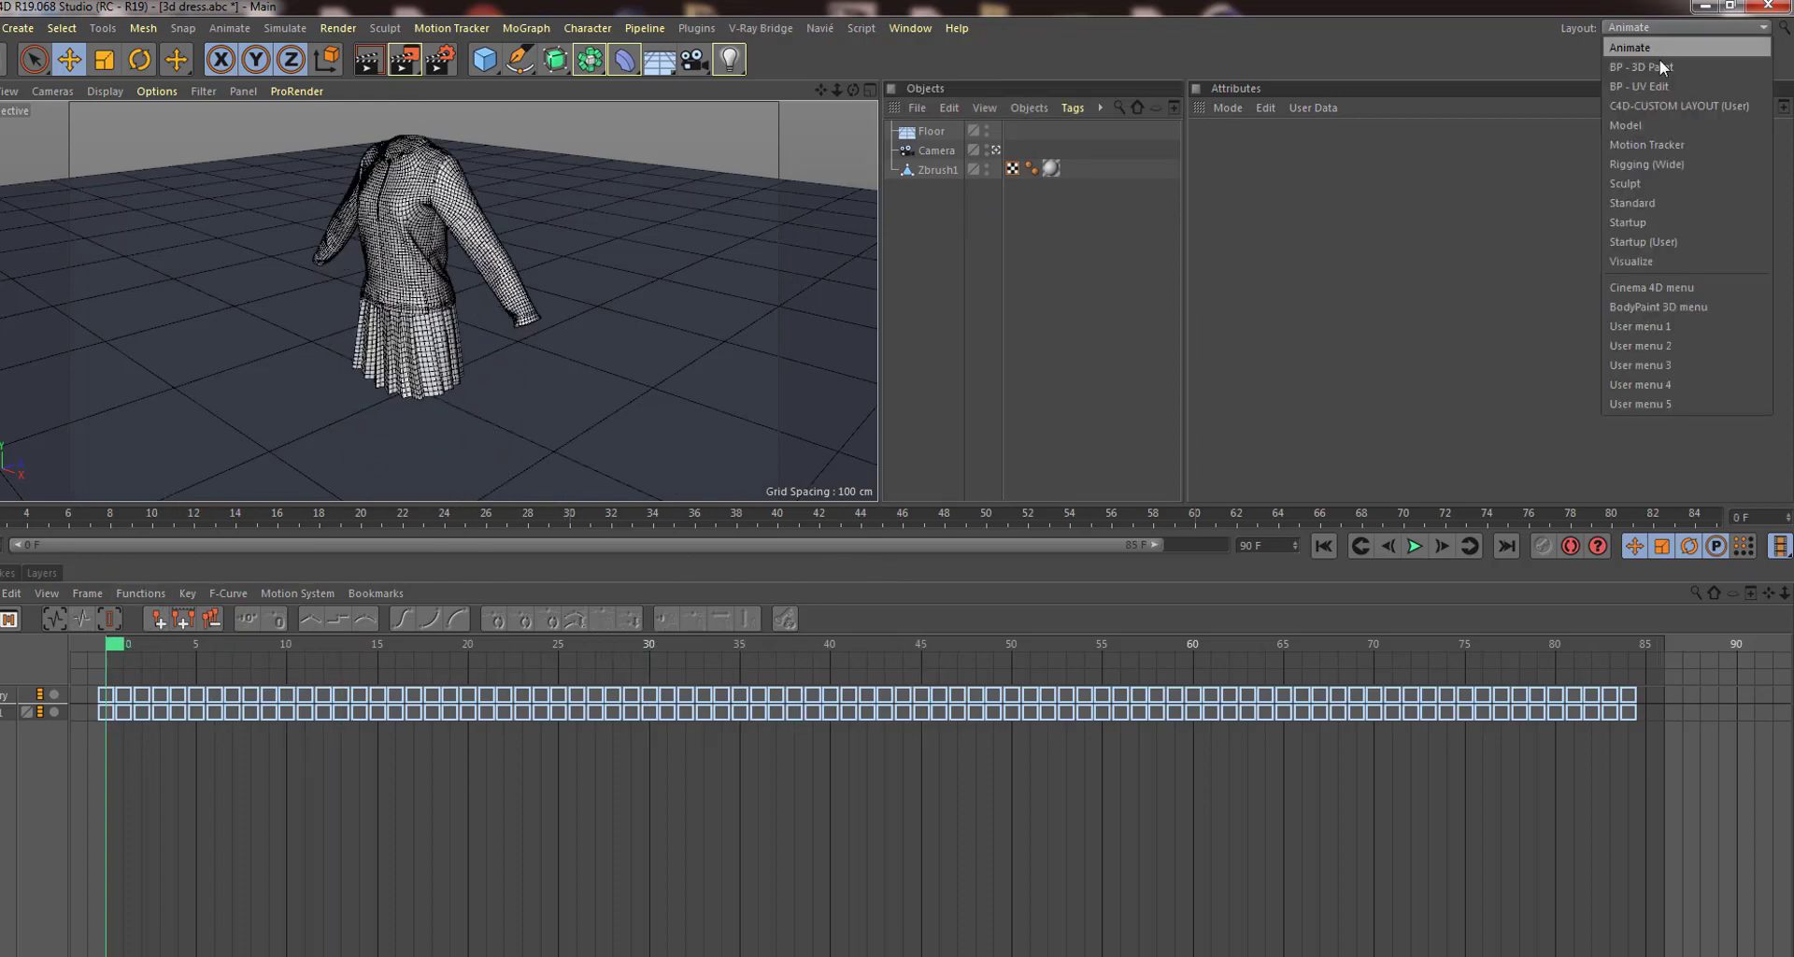
pyautogui.click(1679, 198)
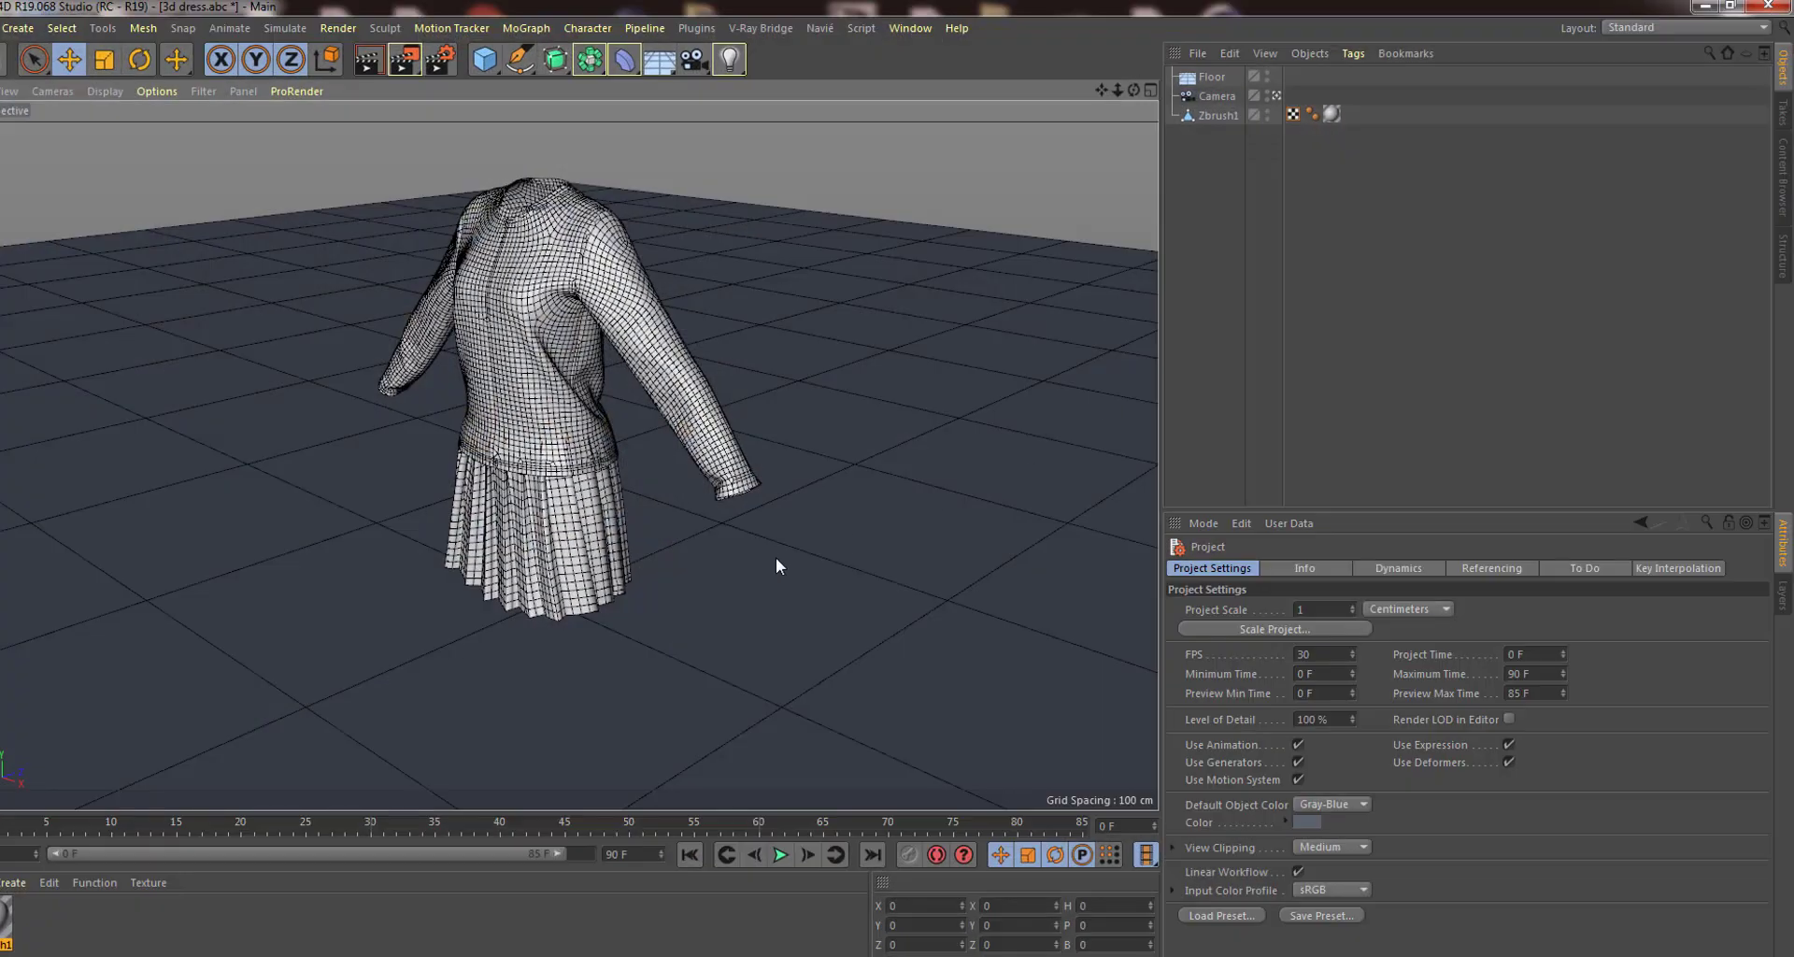
pyautogui.click(780, 854)
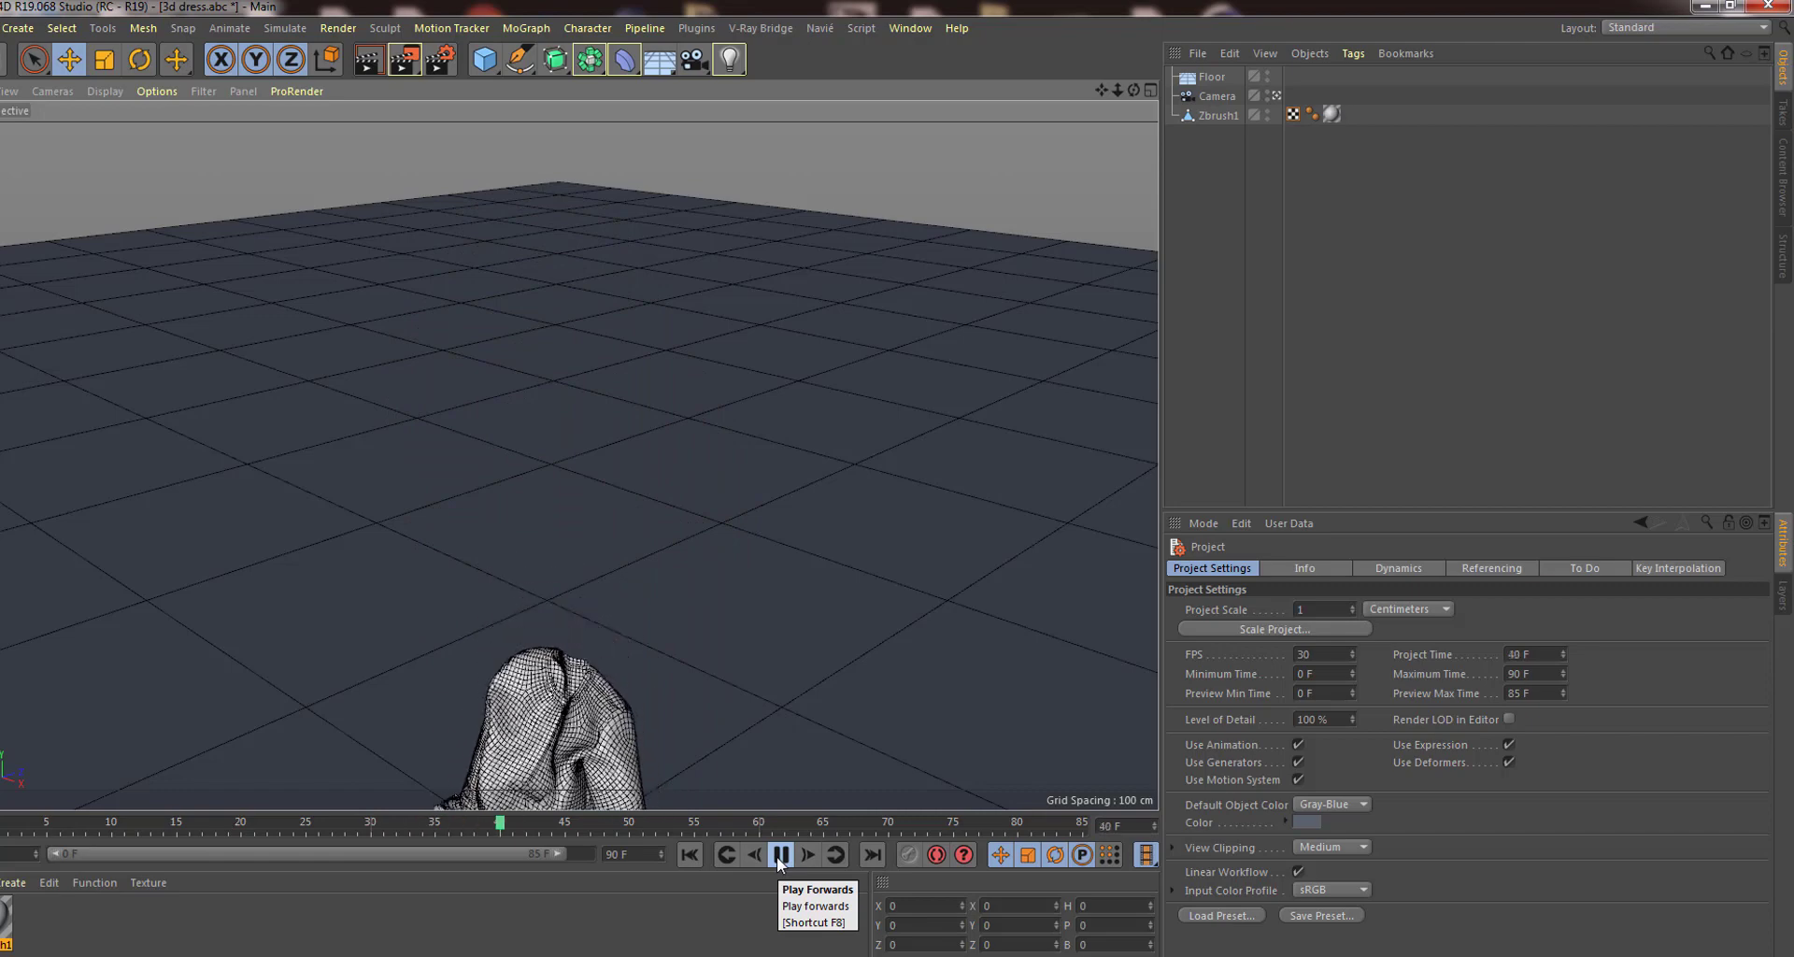
pyautogui.click(780, 855)
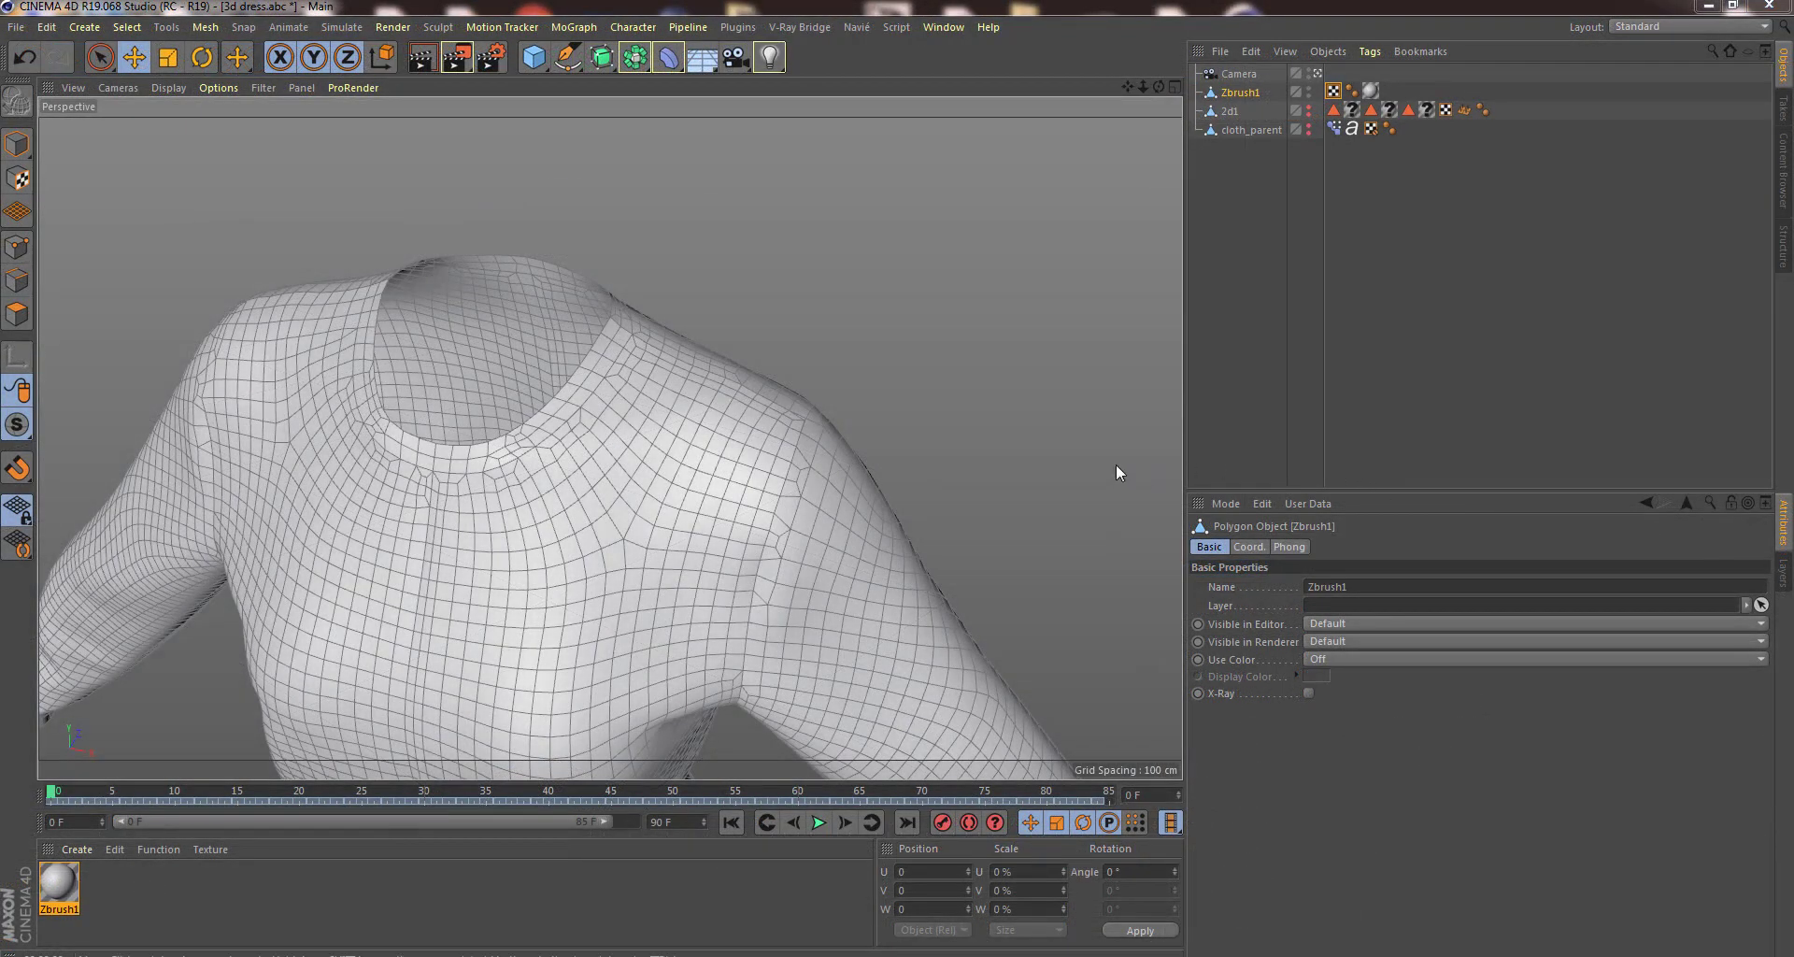
# Render the viewport close-up of the garment's neckline and shoulders to inspect the surface and seams.
pyautogui.click(420, 57)
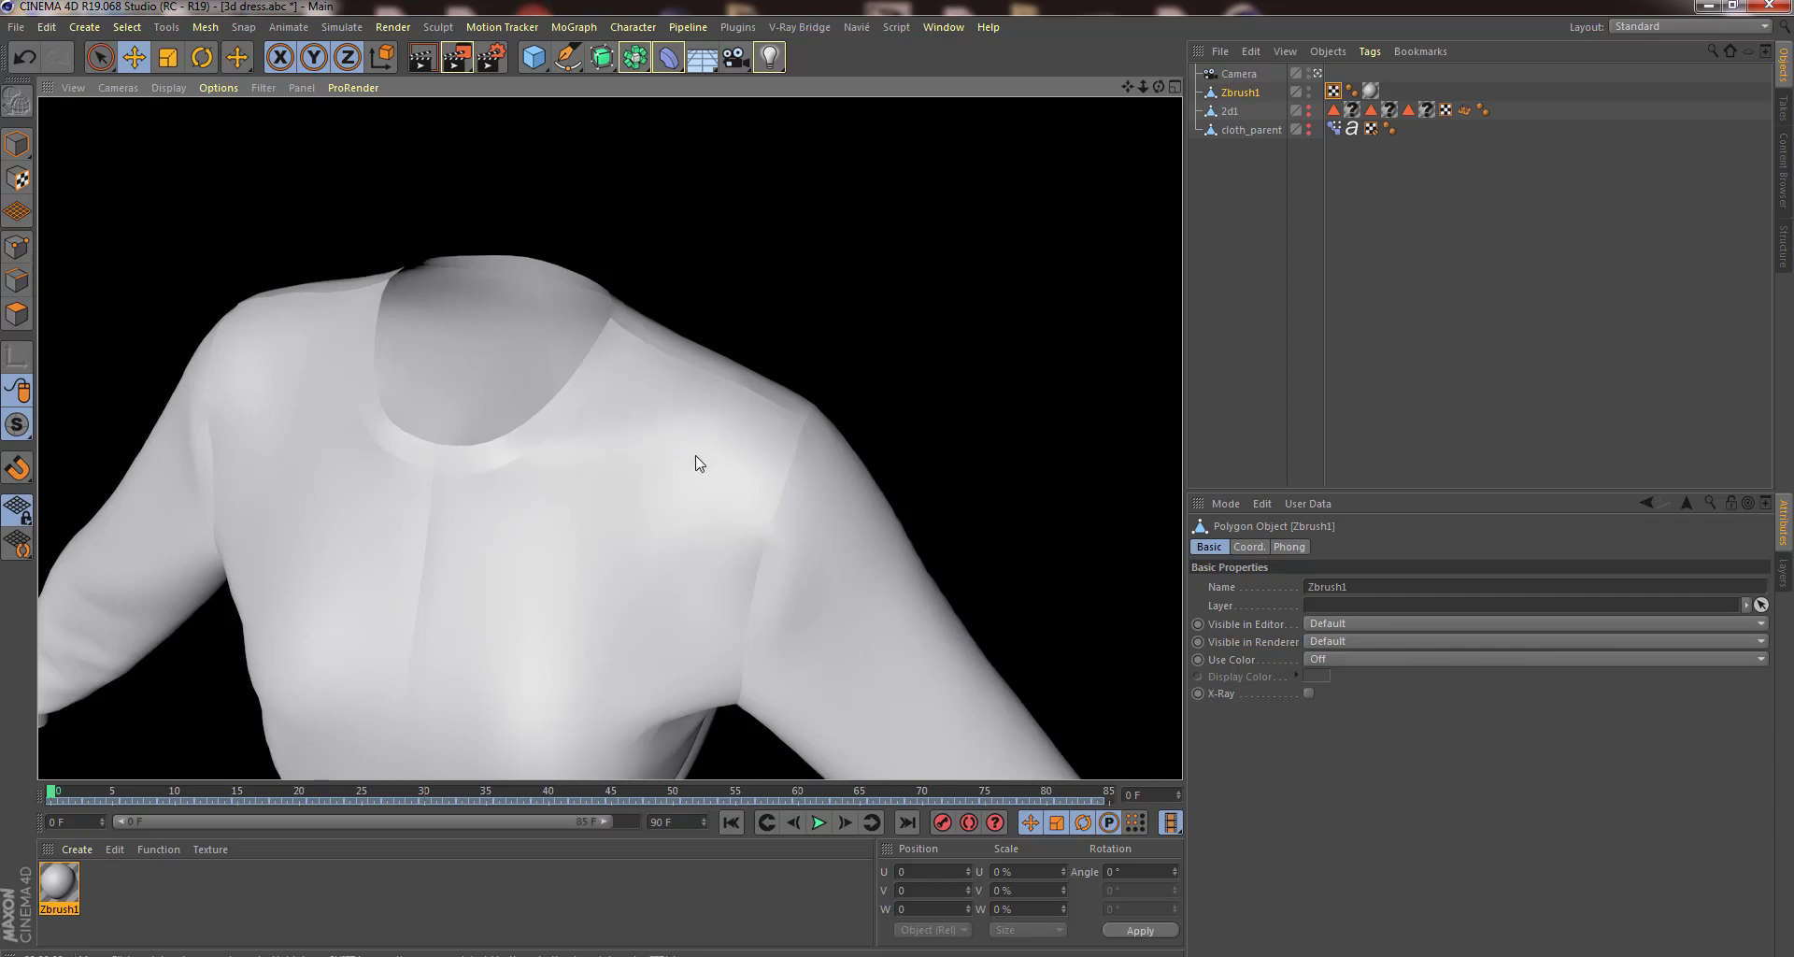
pyautogui.moveTo(593, 500)
pyautogui.keyDown('alt'); pyautogui.mouseDown()
pyautogui.moveTo(662, 485)
pyautogui.moveTo(507, 501)
pyautogui.moveTo(570, 486)
pyautogui.mouseUp(); pyautogui.keyUp('alt')
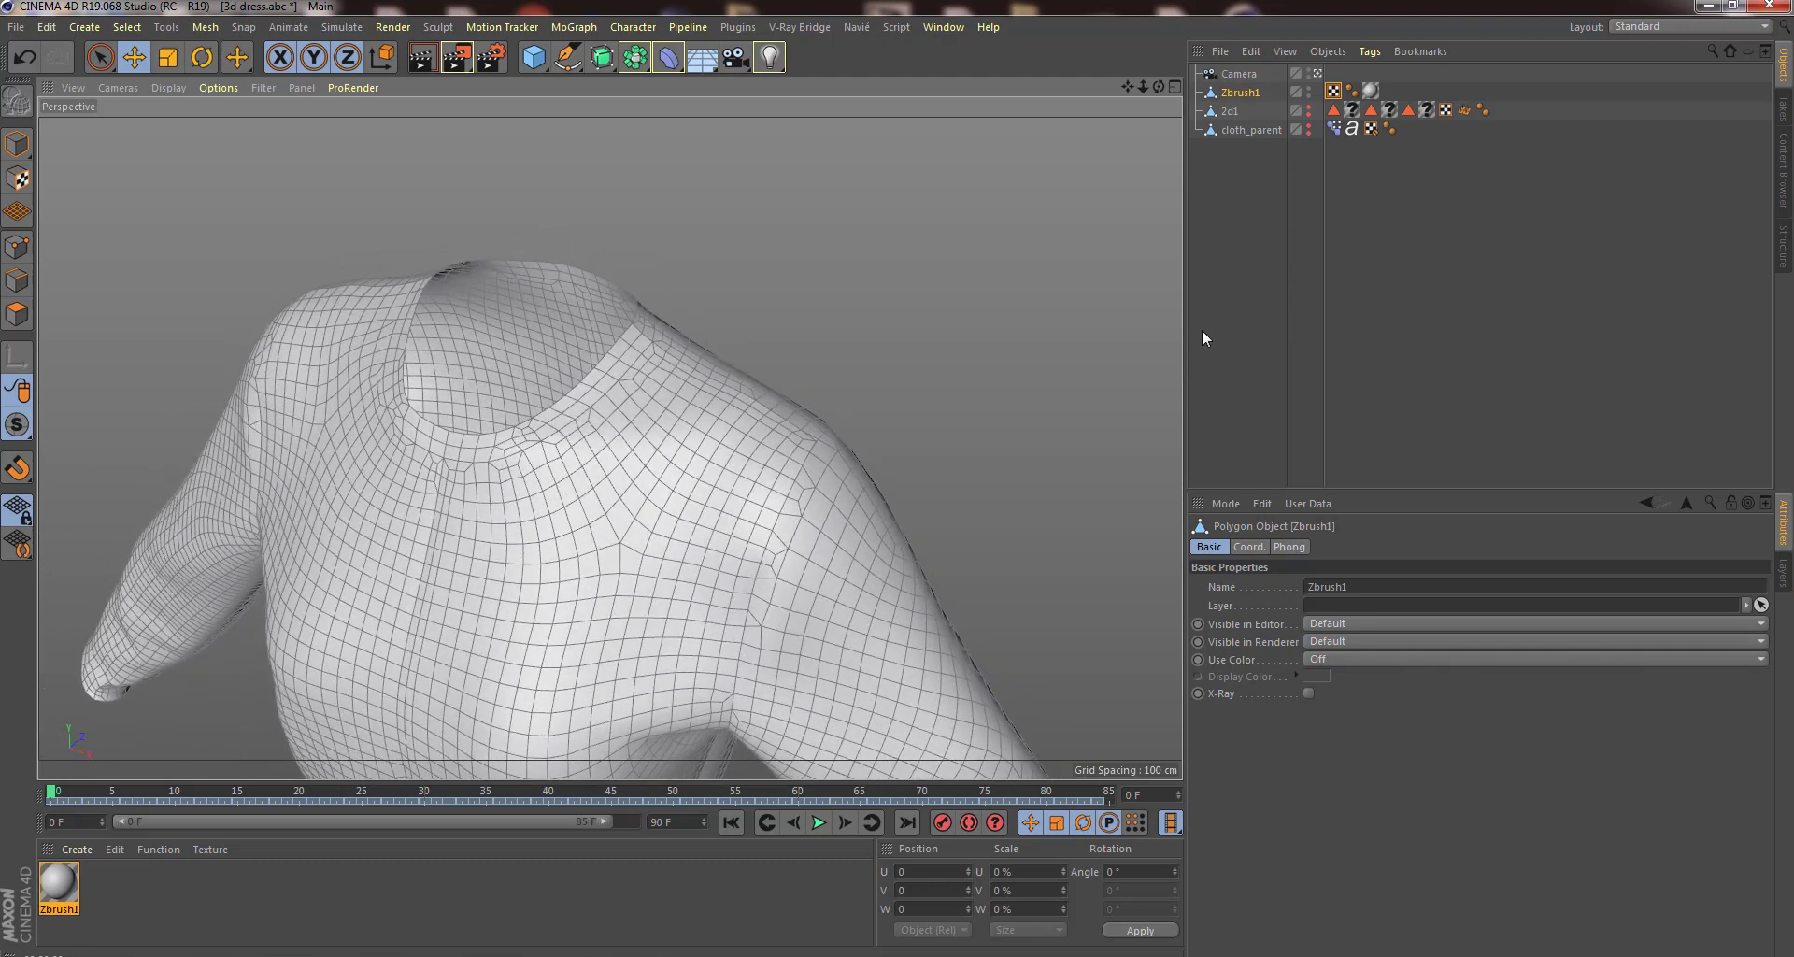
# Enable Lock UVW on Zbrush1's UVW tag and display its UV mesh in the BP - UV Edit layout.
pyautogui.click(1333, 91)
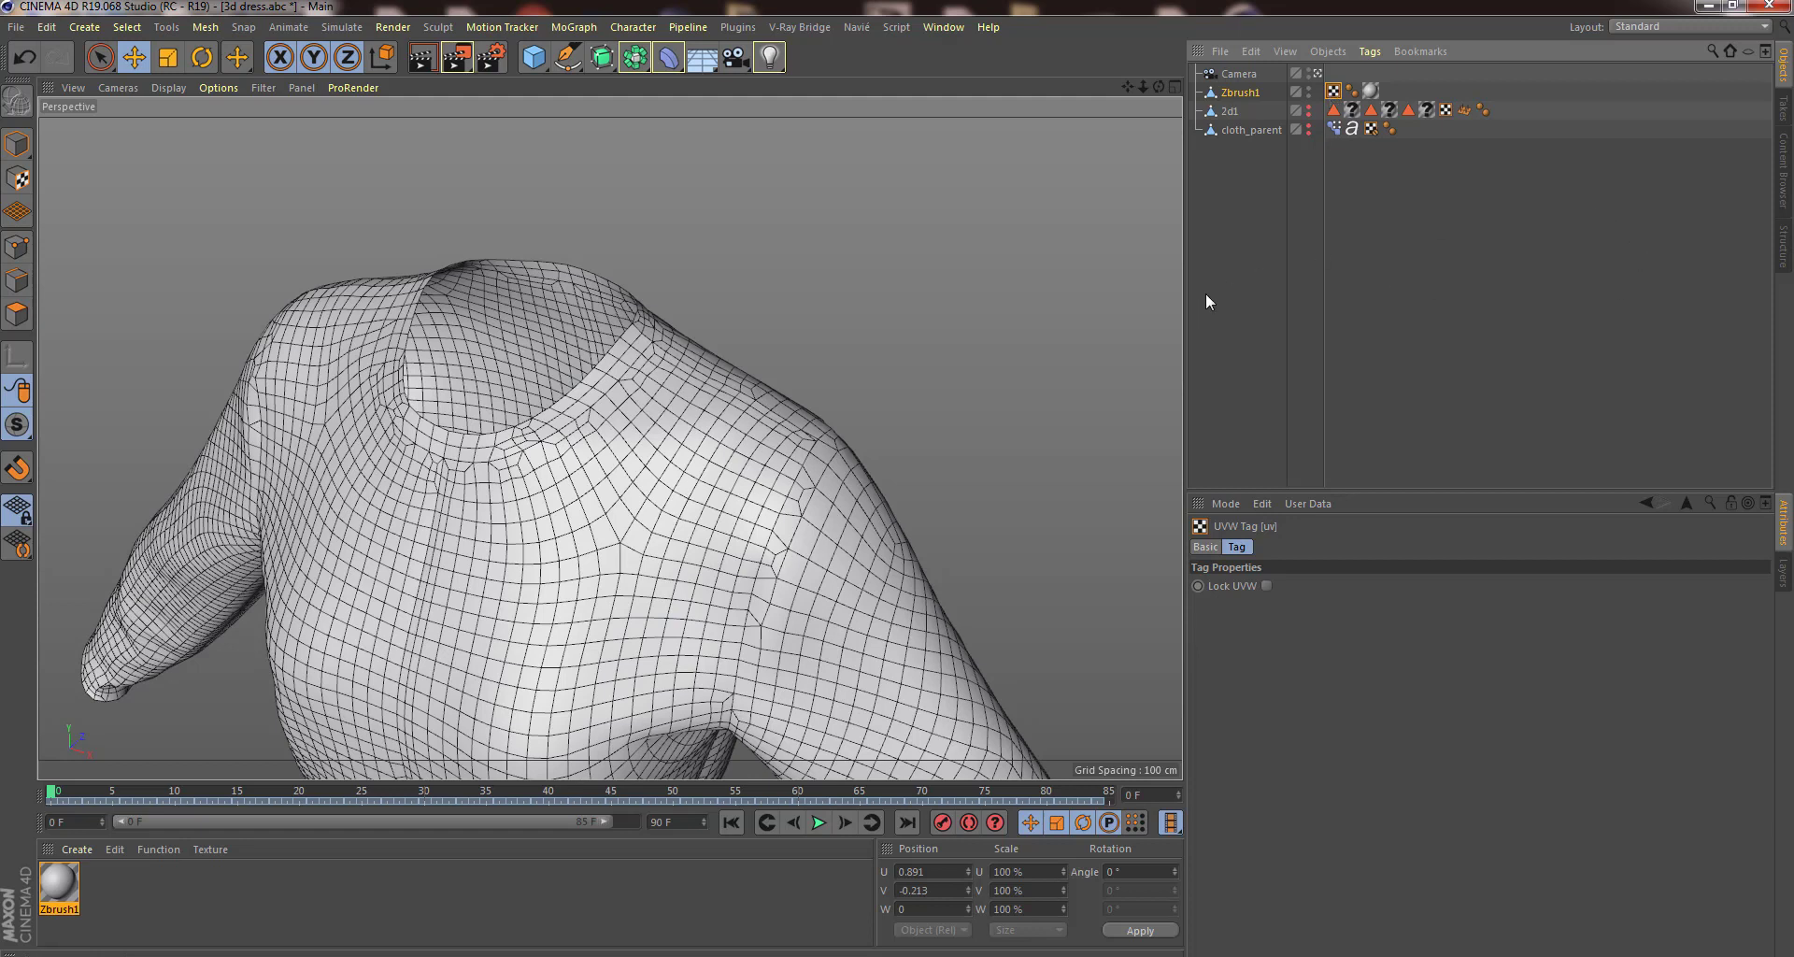
pyautogui.click(1266, 586)
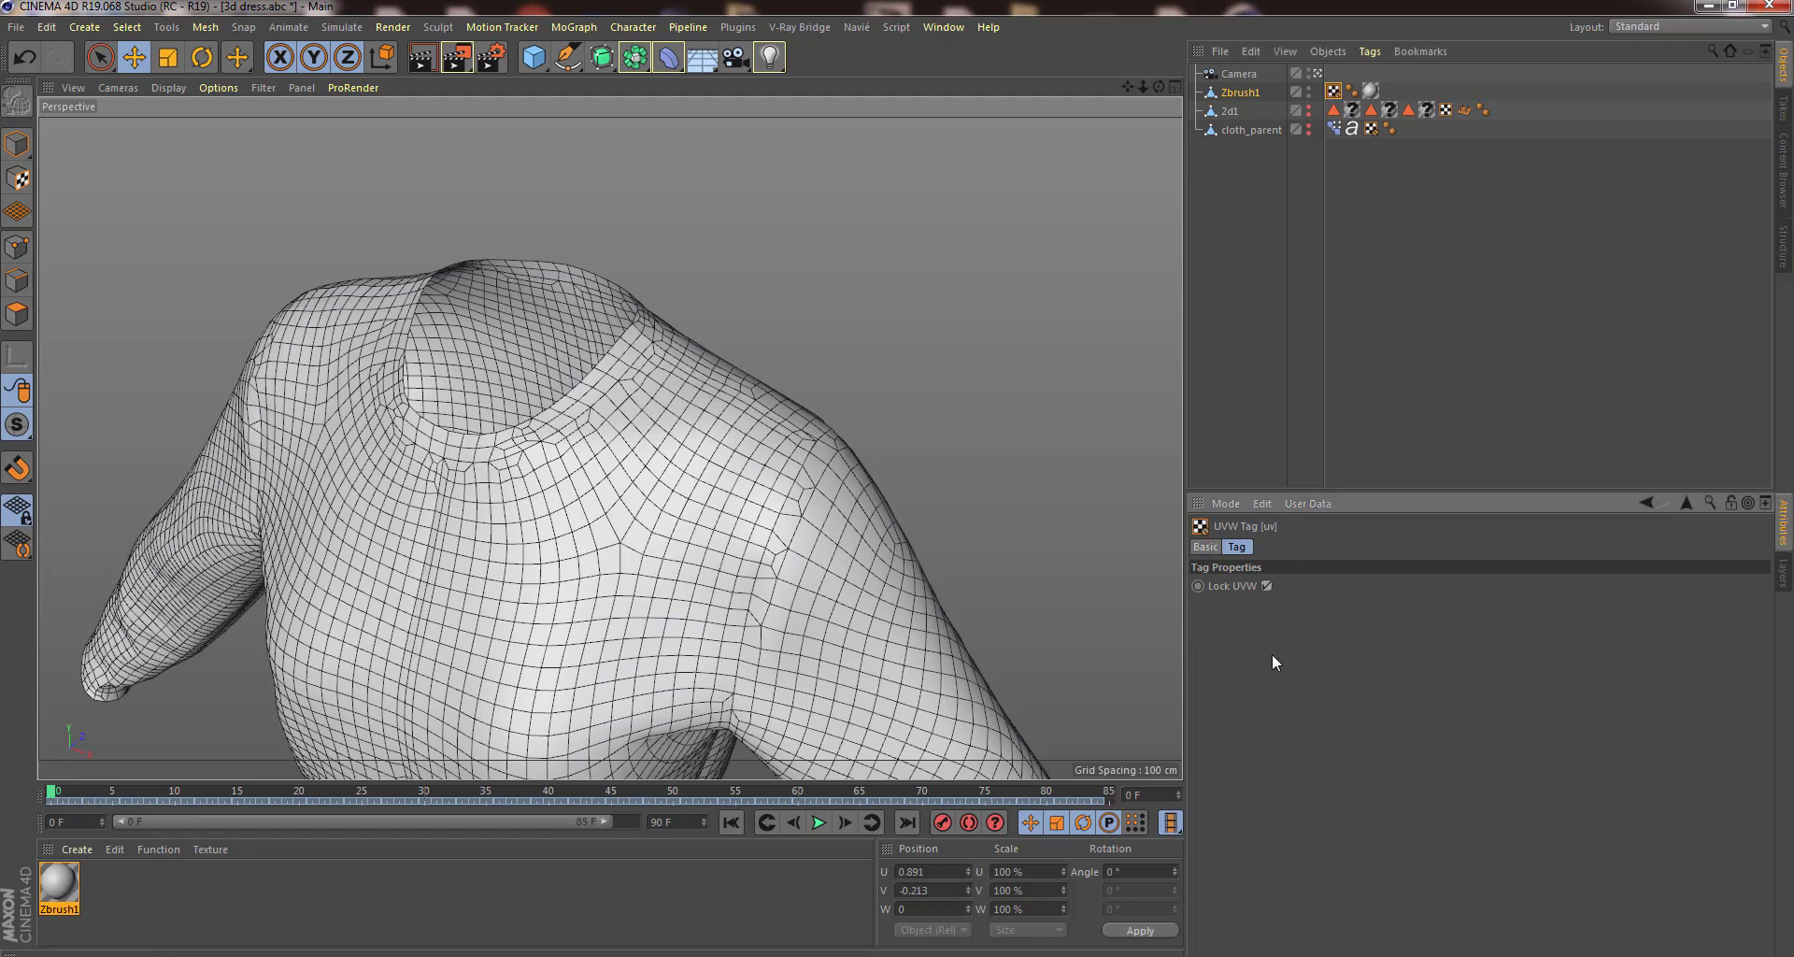
pyautogui.click(1652, 27)
pyautogui.click(1665, 88)
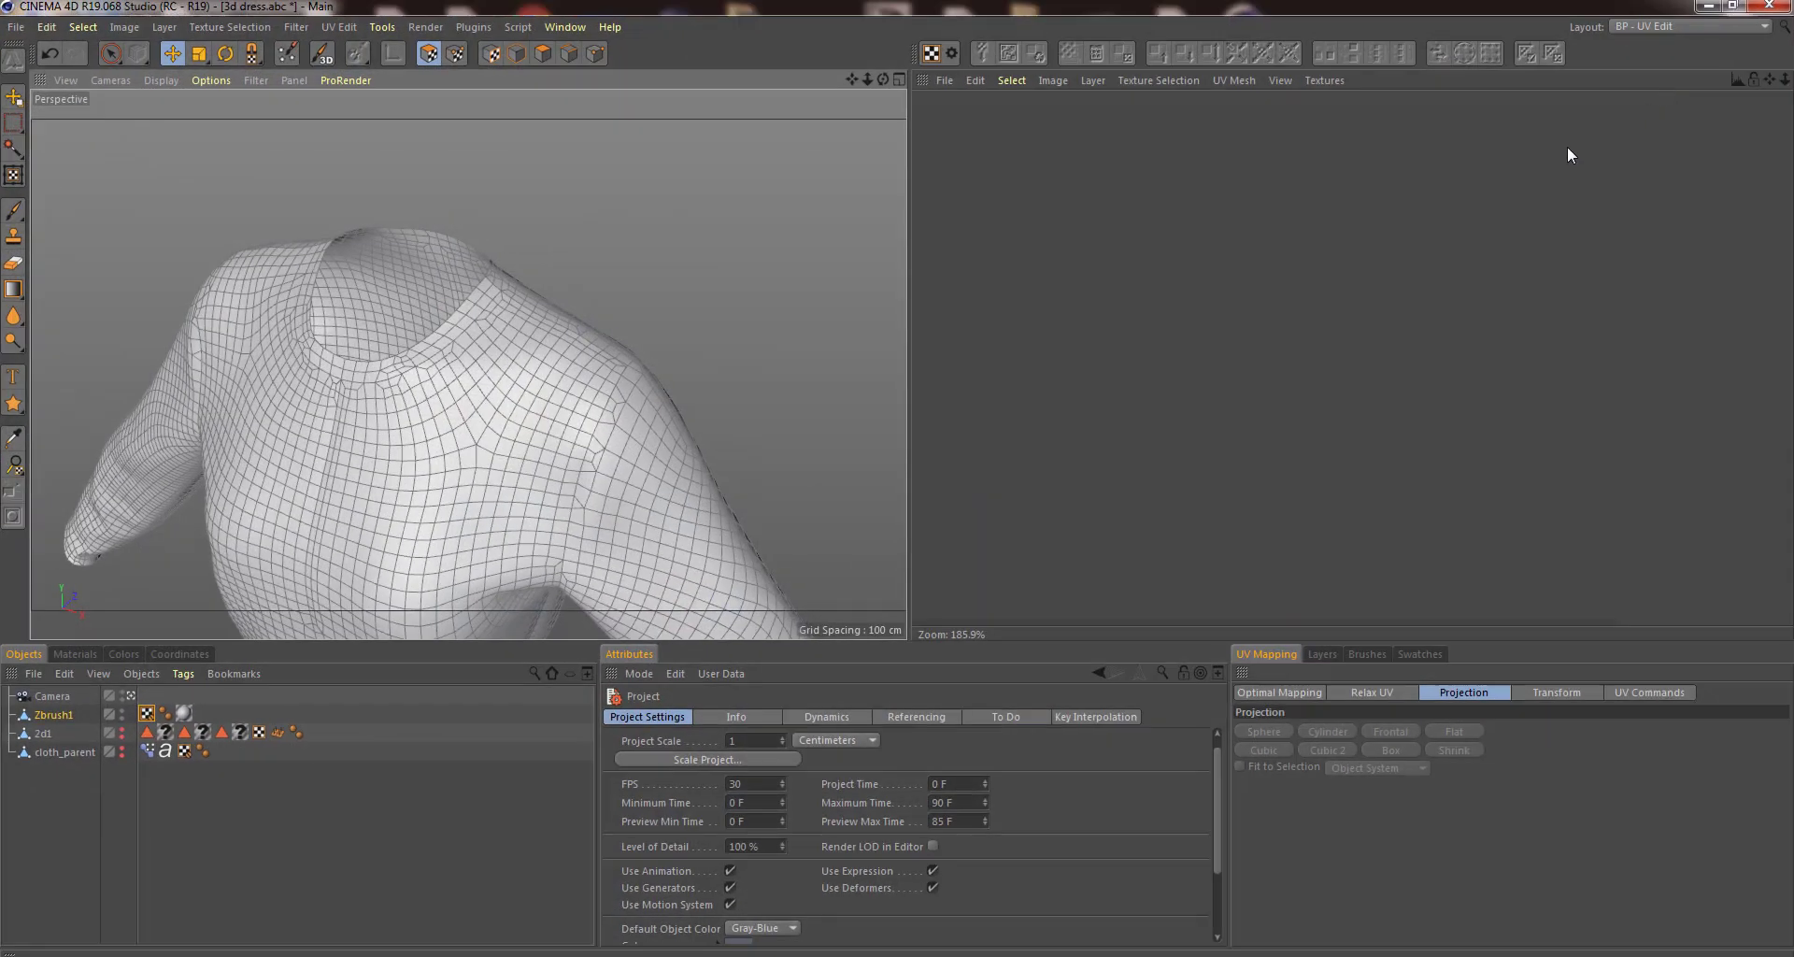
pyautogui.click(147, 713)
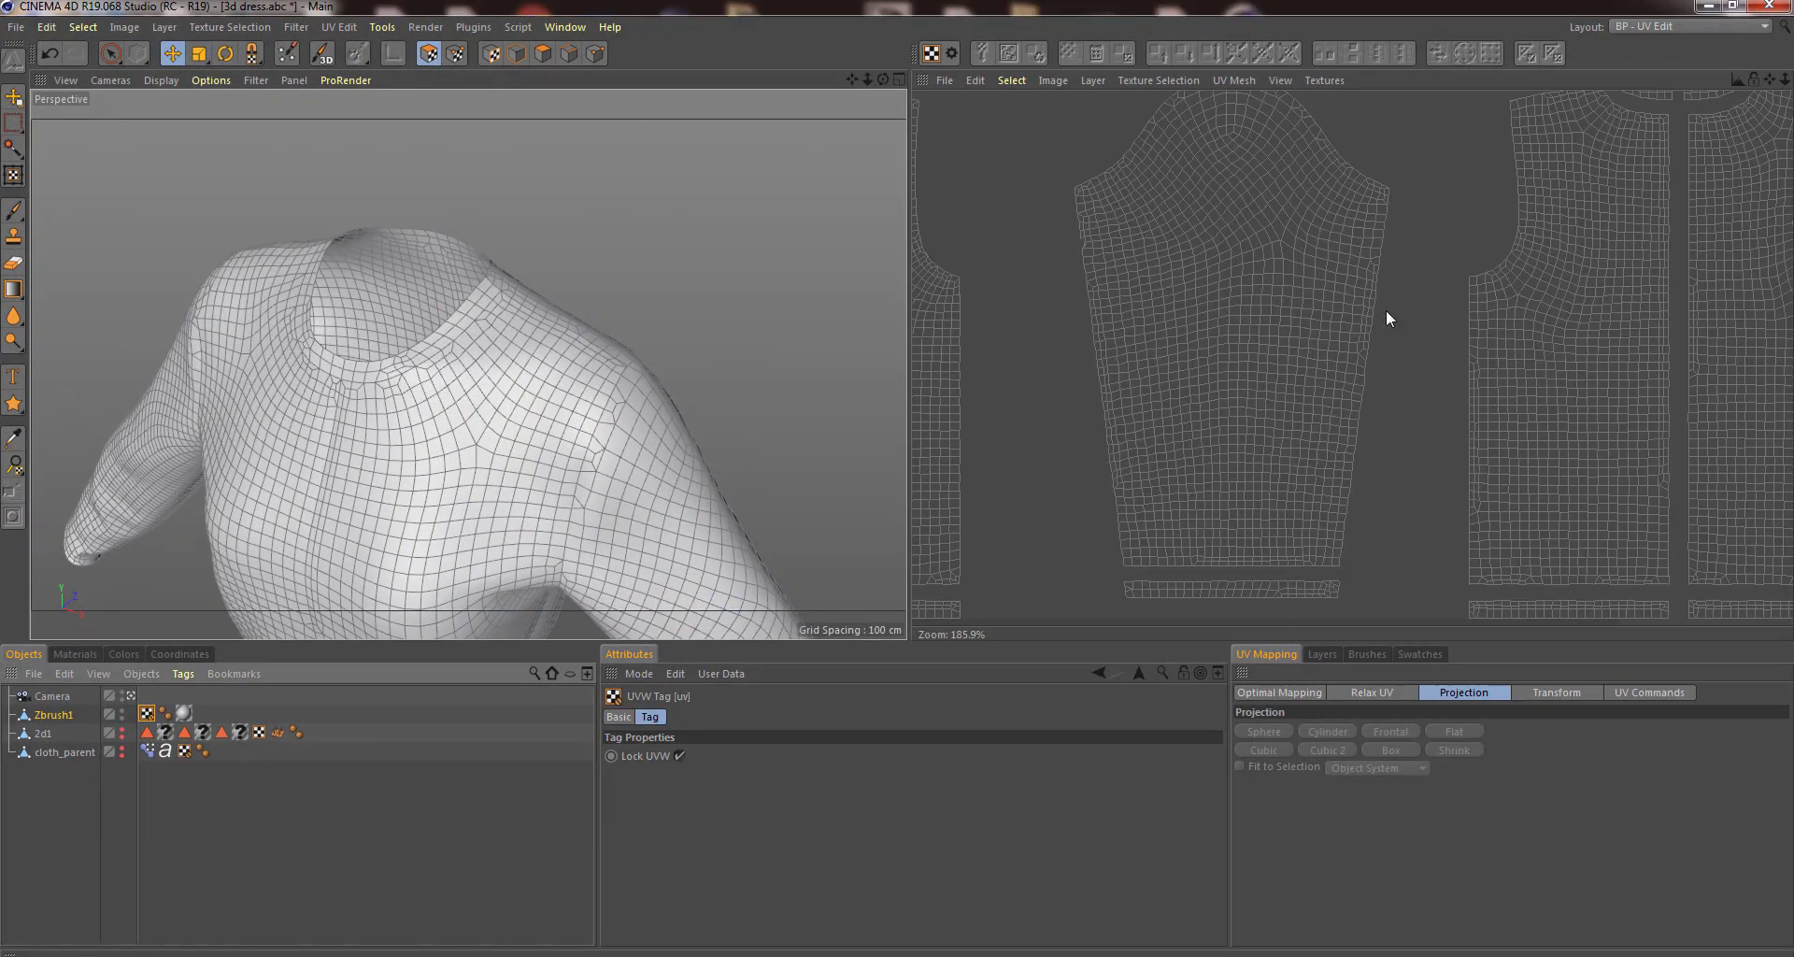
# Switch to the Standard layout and try to optimize Zbrush1's mesh to weld its seam points.
pyautogui.scroll(-5, 1388, 315)
pyautogui.click(1659, 26)
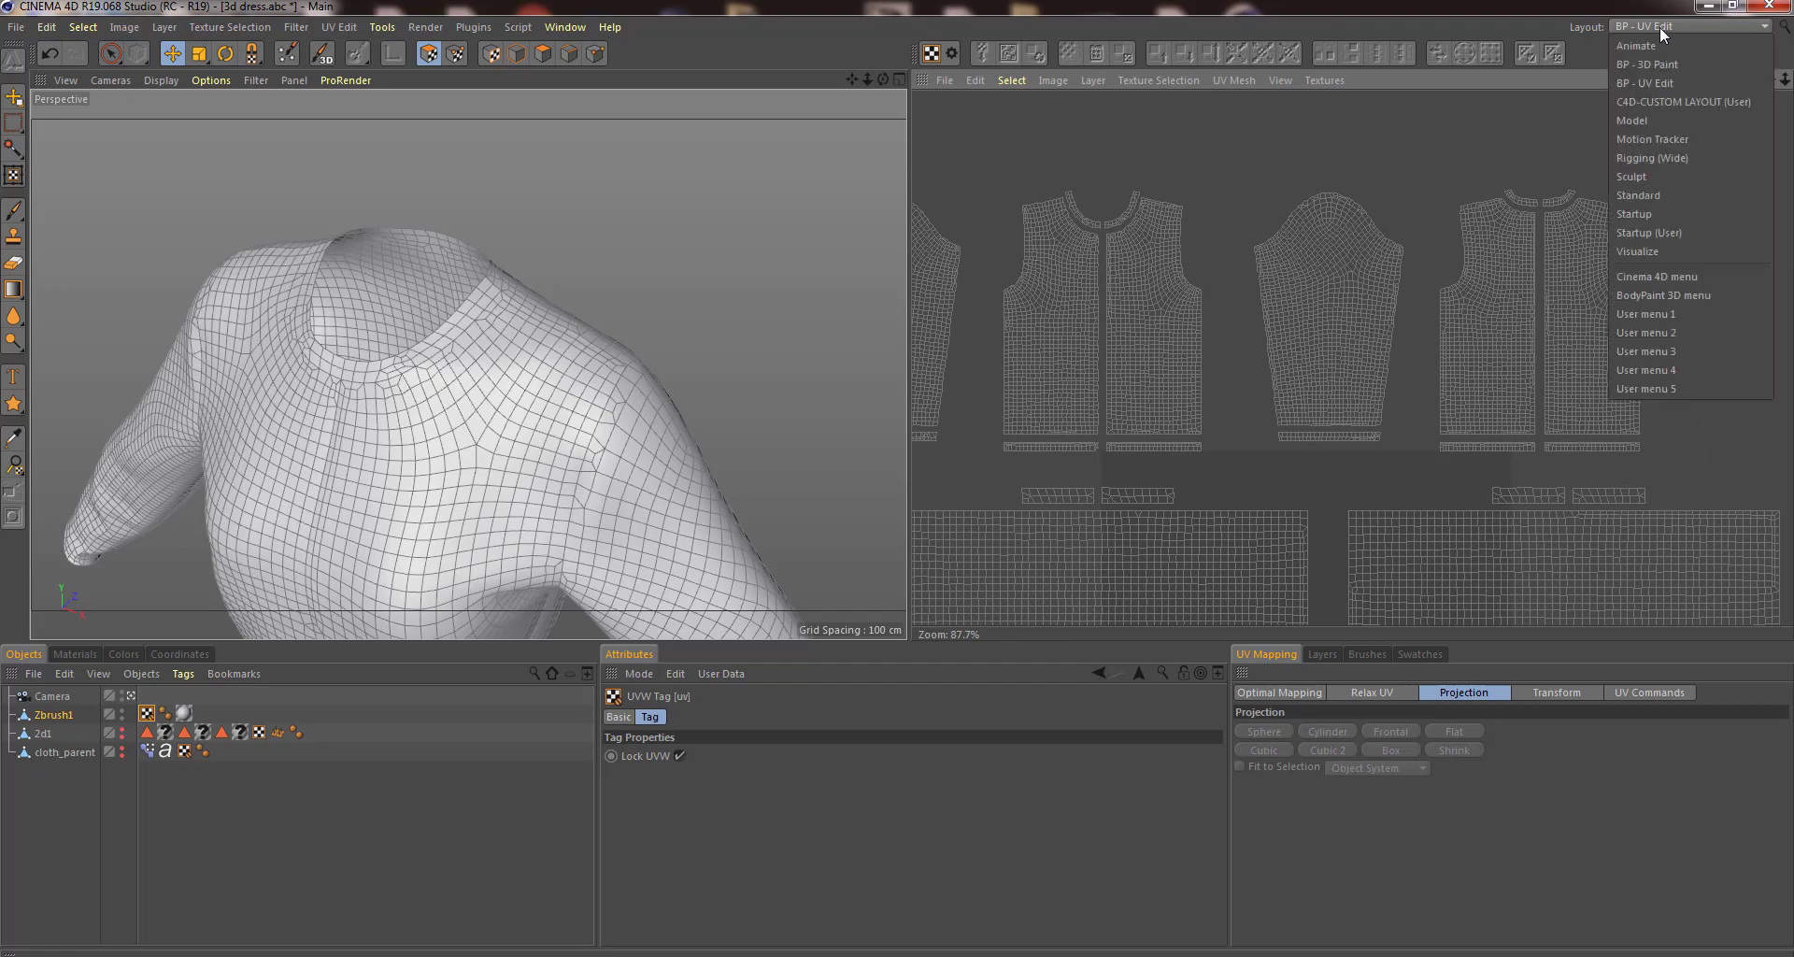
pyautogui.click(1659, 194)
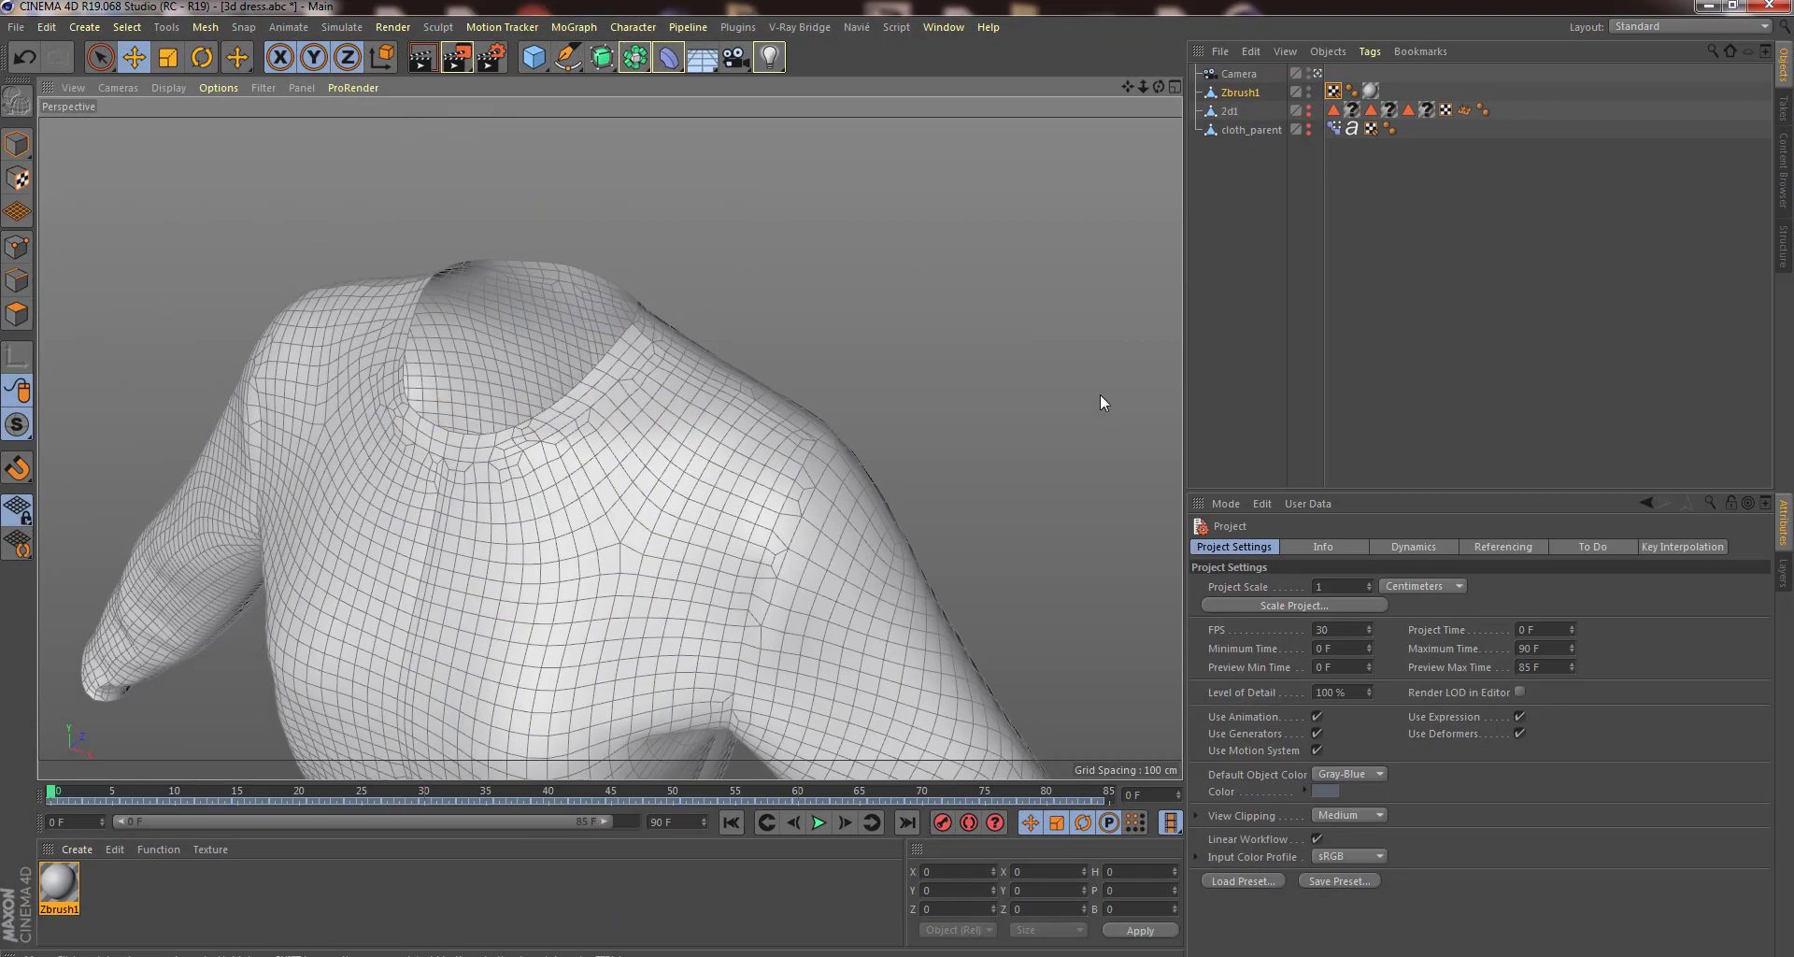
pyautogui.click(207, 29)
pyautogui.moveTo(224, 76)
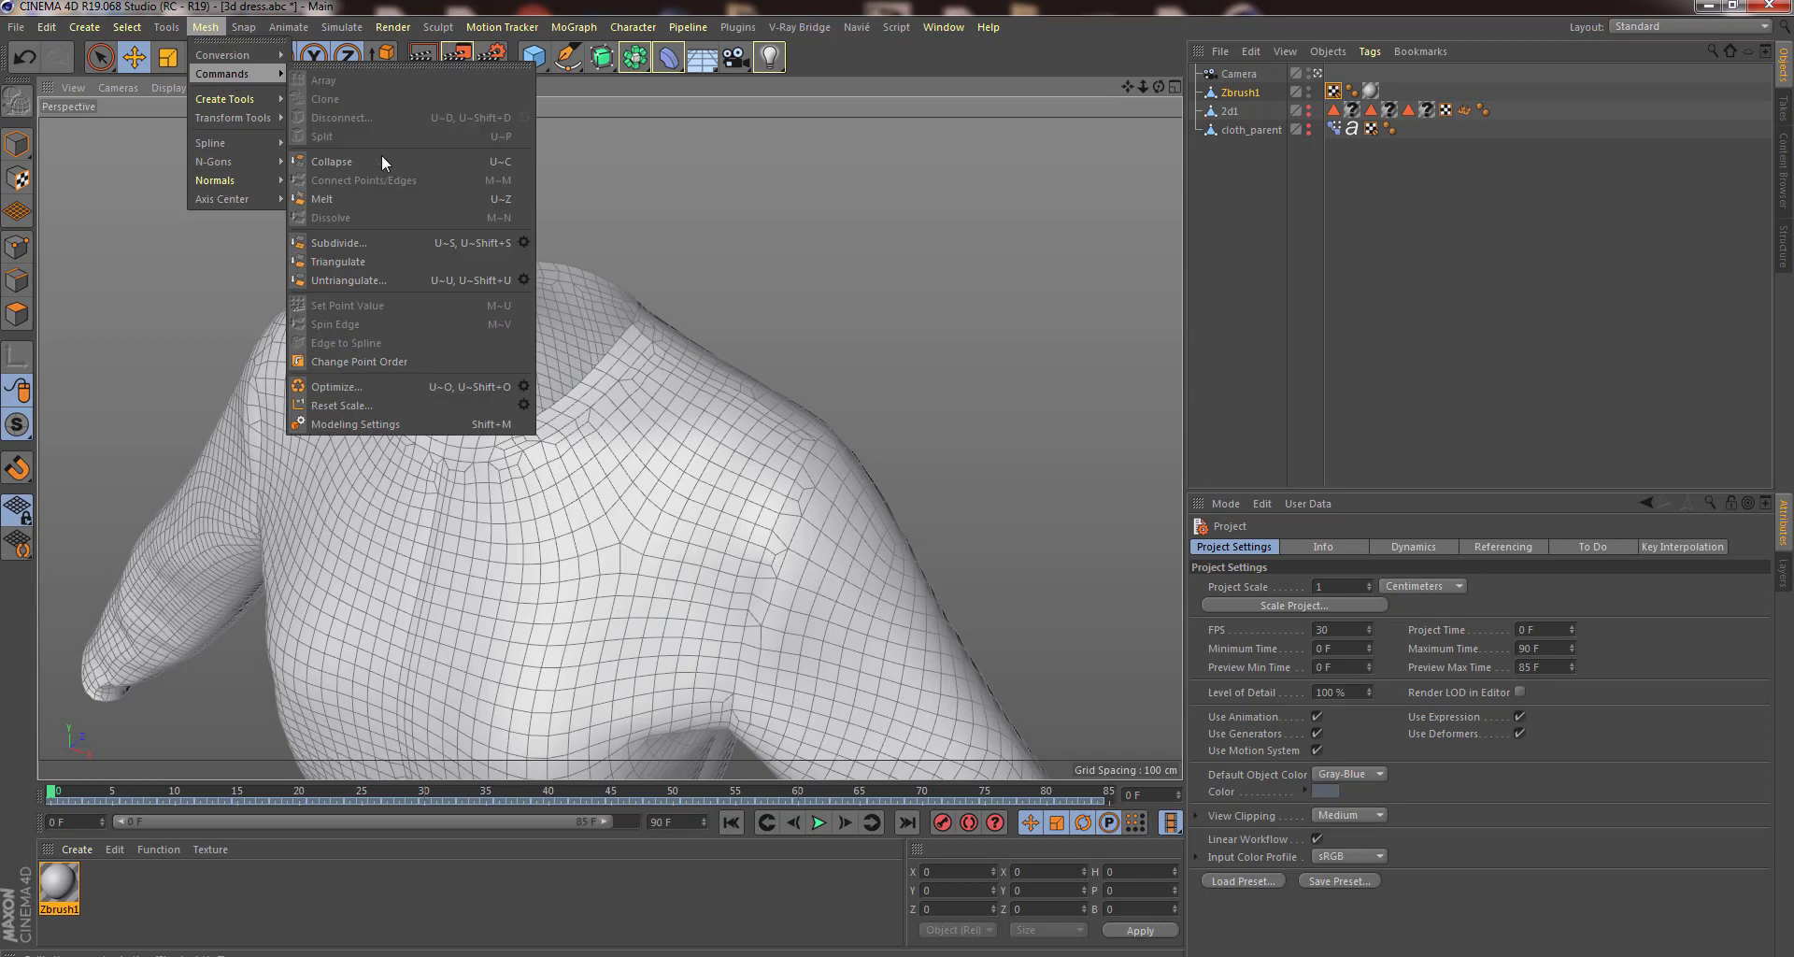
pyautogui.click(356, 390)
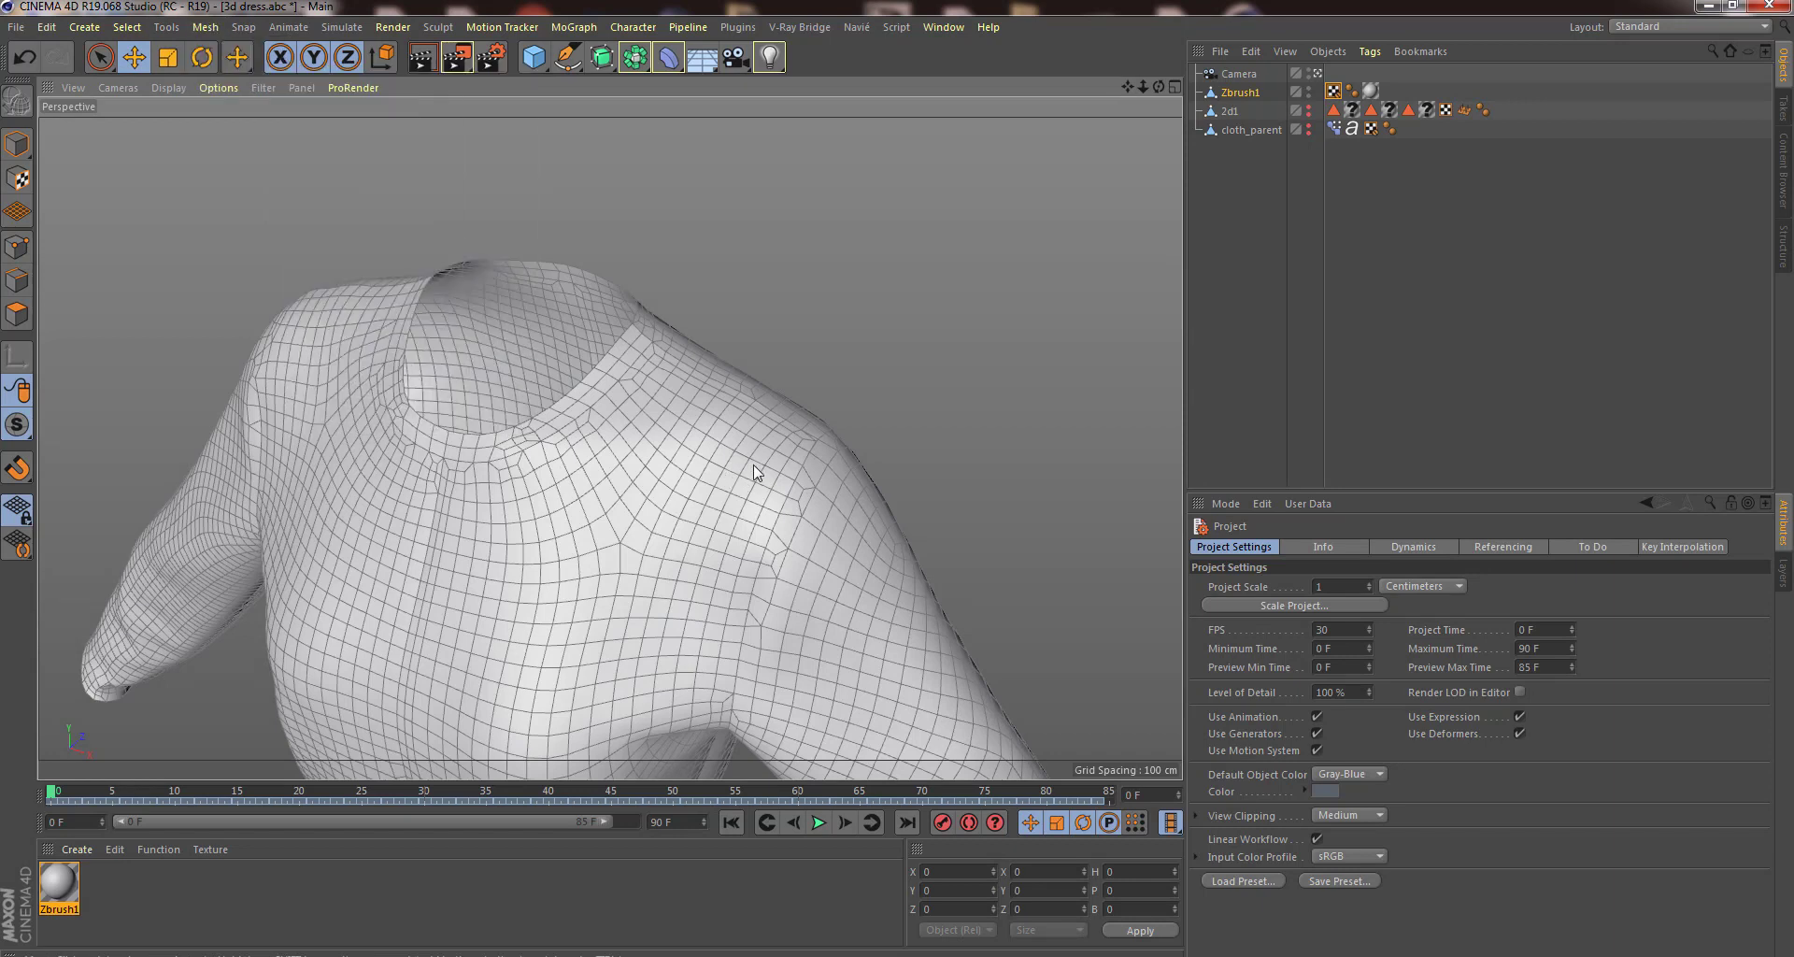
# Render the viewport around the neckline and shoulder to check whether the garment's seams are welded.
pyautogui.keyDown('alt'); pyautogui.moveTo(788, 461); pyautogui.dragTo(642, 306); pyautogui.keyUp('alt')
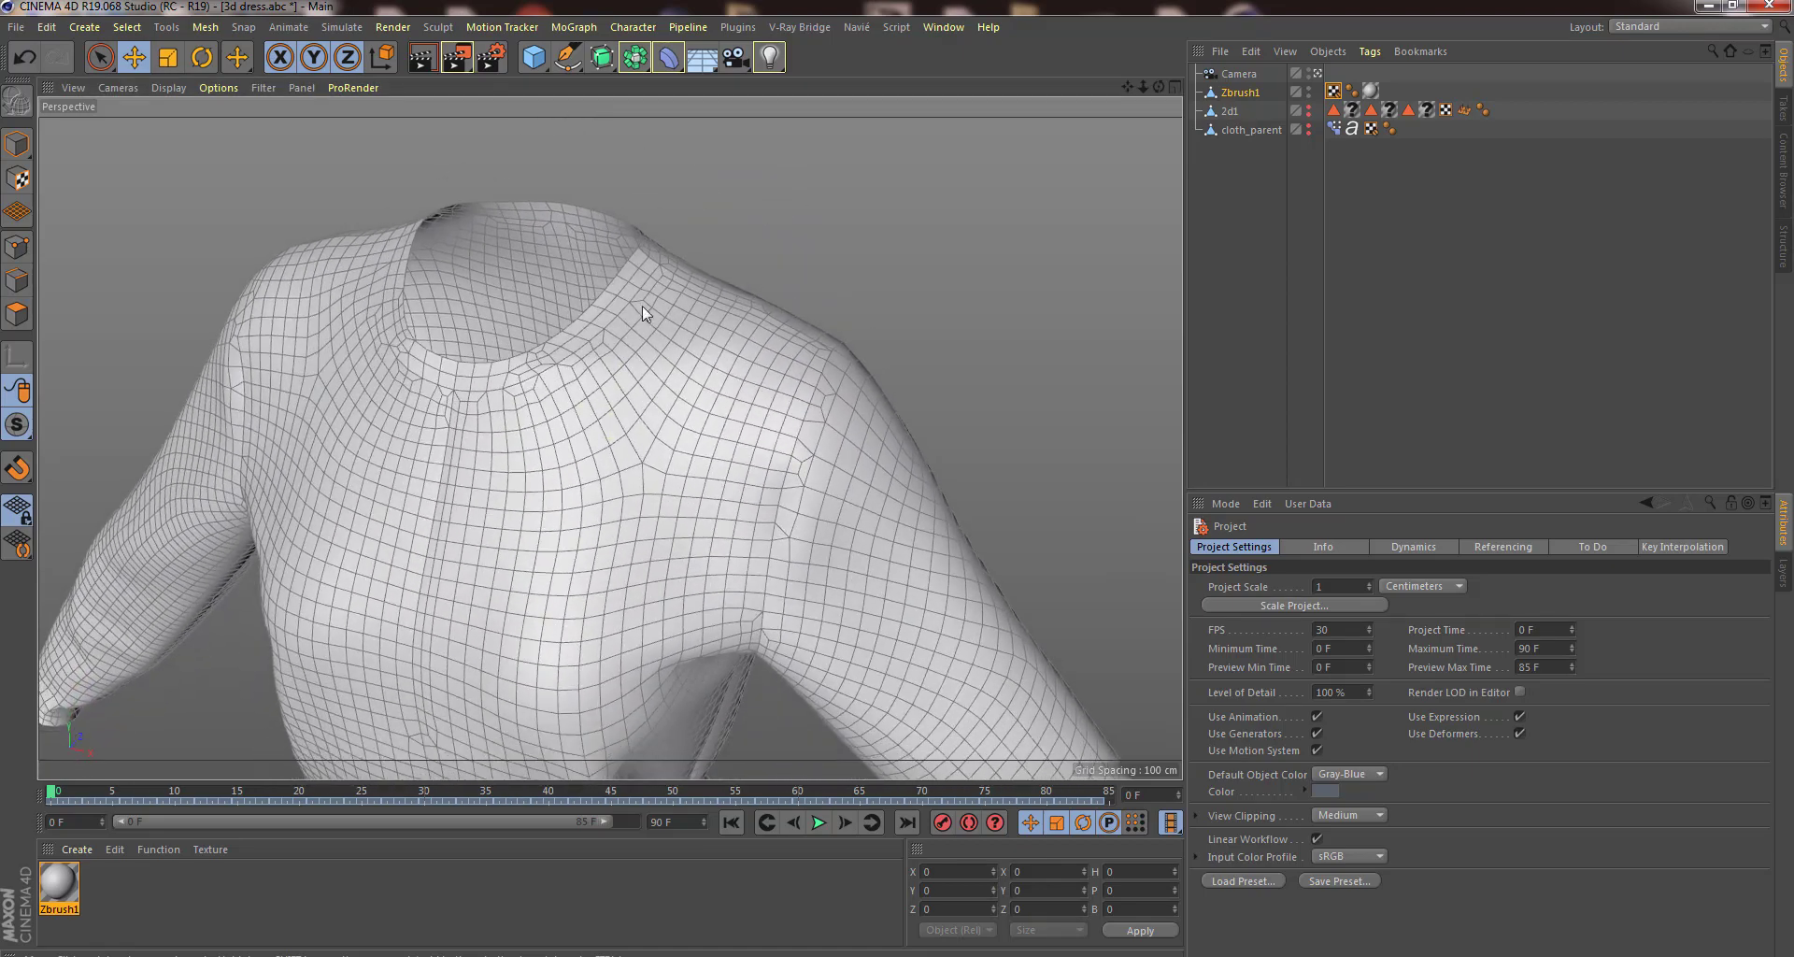
pyautogui.click(424, 59)
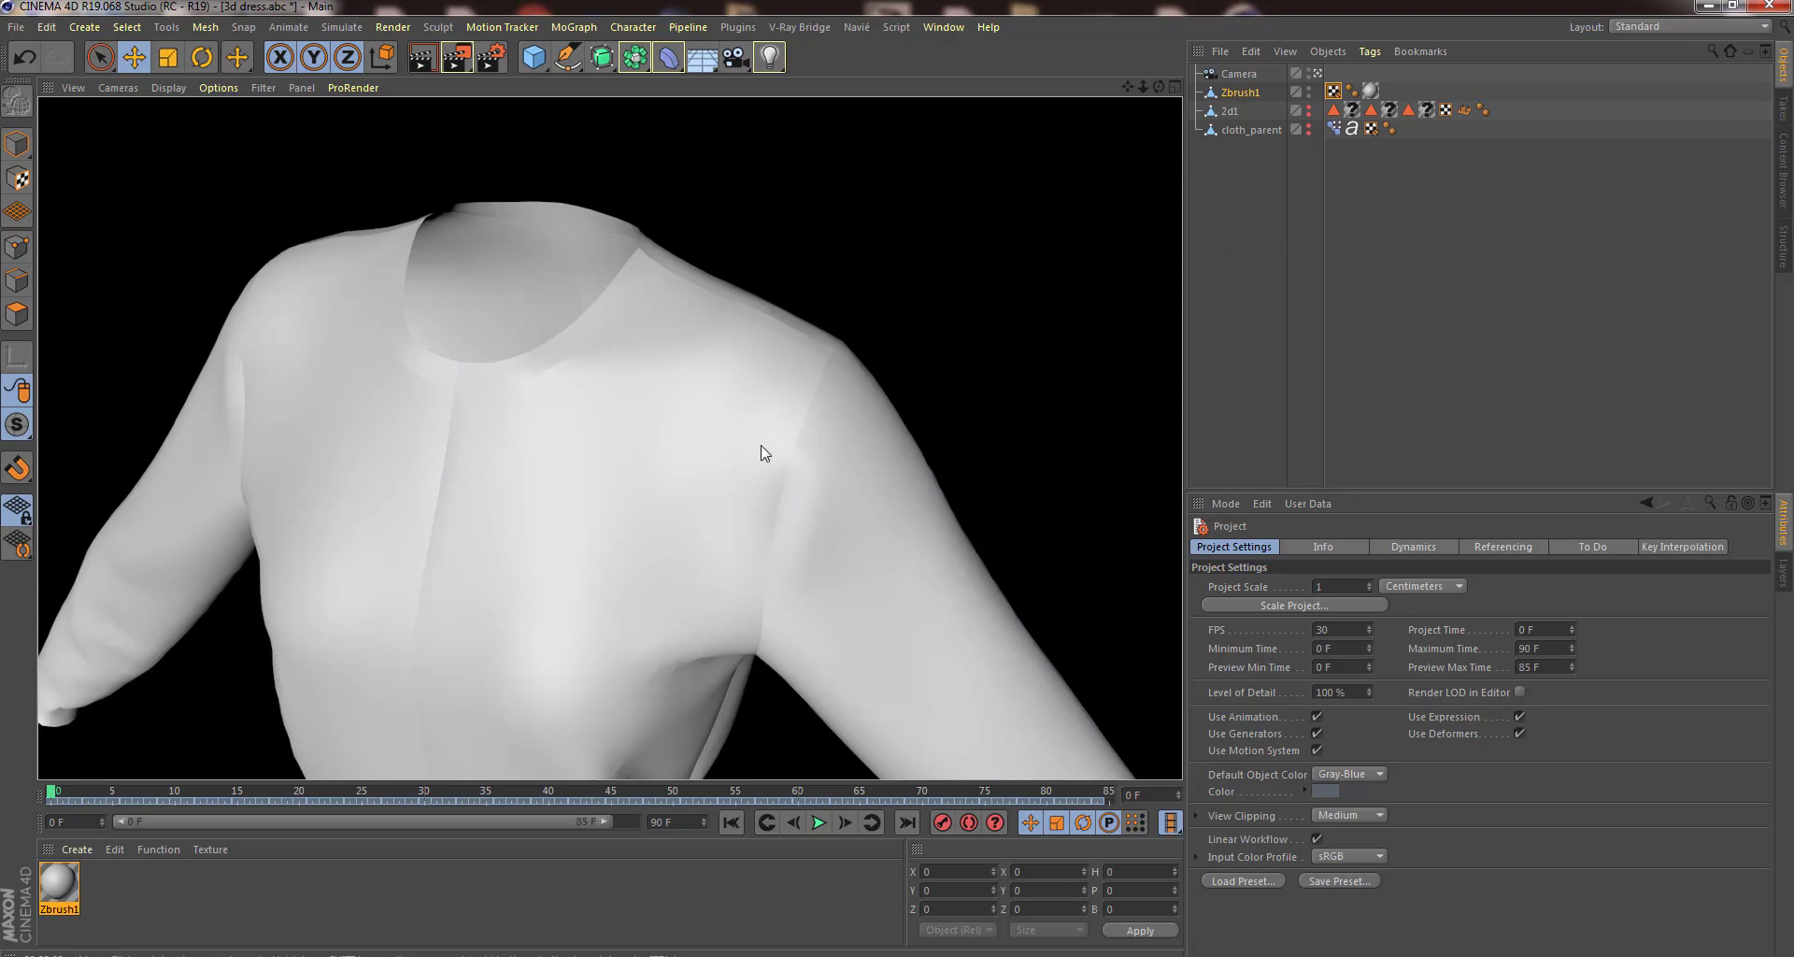
pyautogui.click(1237, 400)
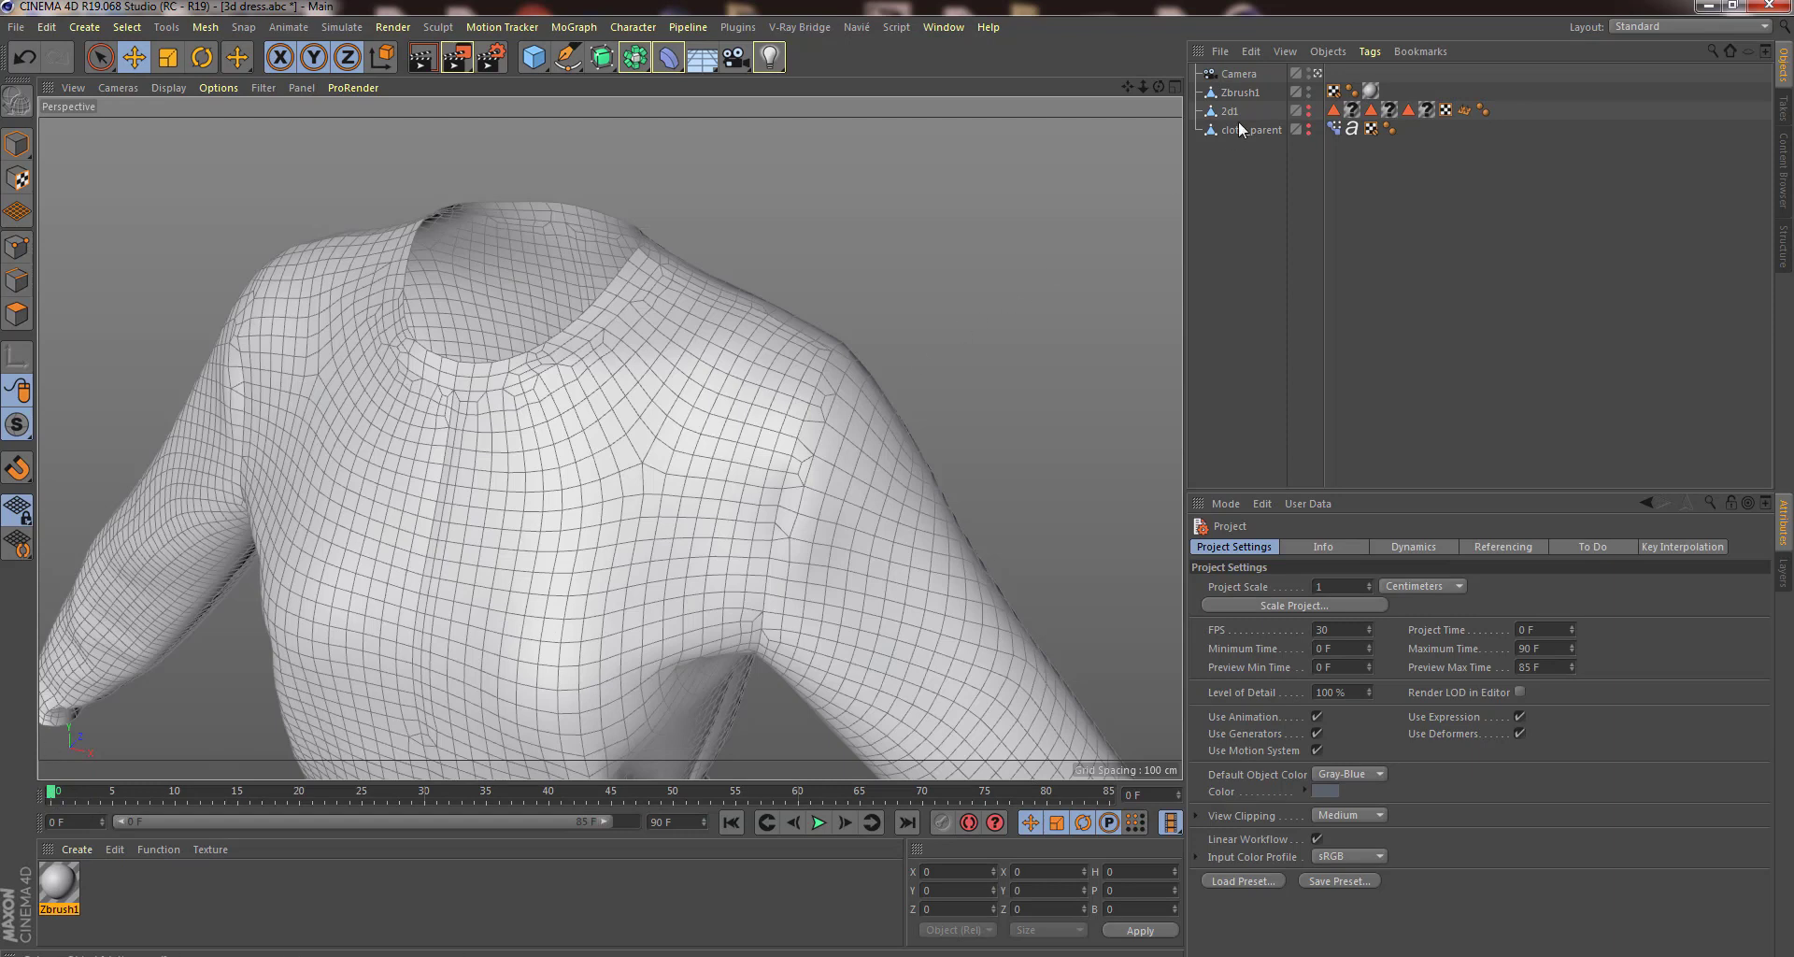
# Optimize the Zbrush1 object in Model mode to weld its seams, and render the viewport to check the surface.
pyautogui.click(1241, 90)
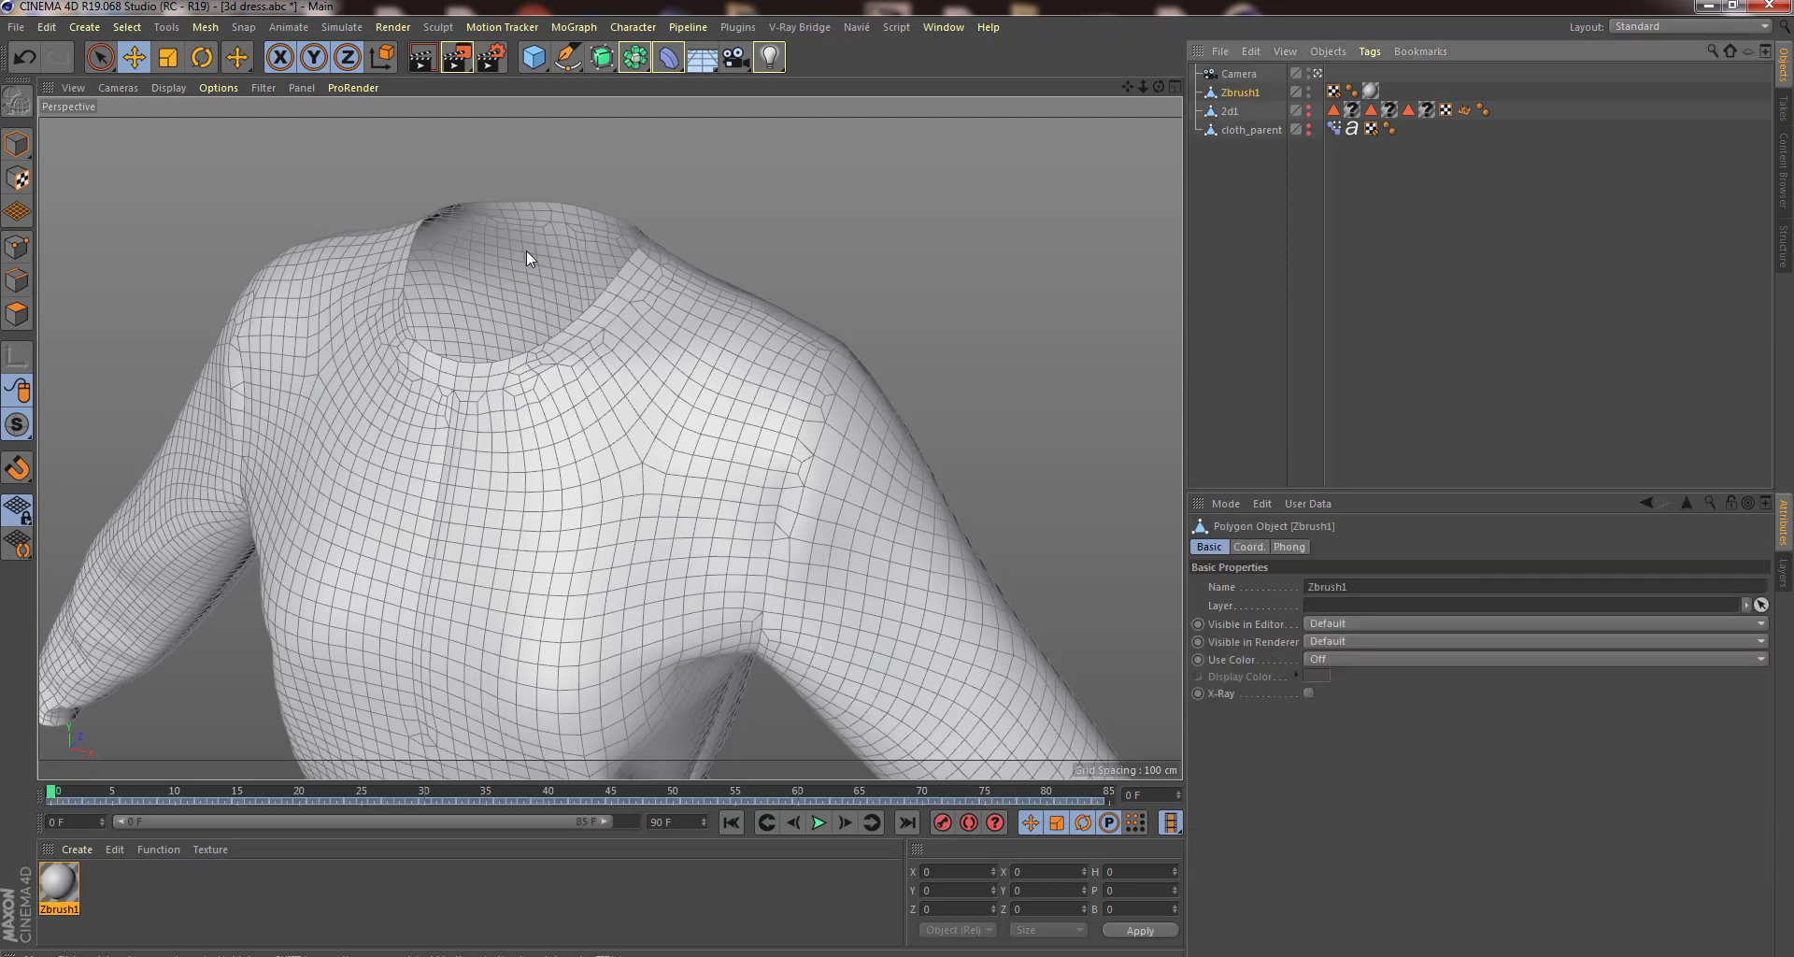
pyautogui.click(17, 146)
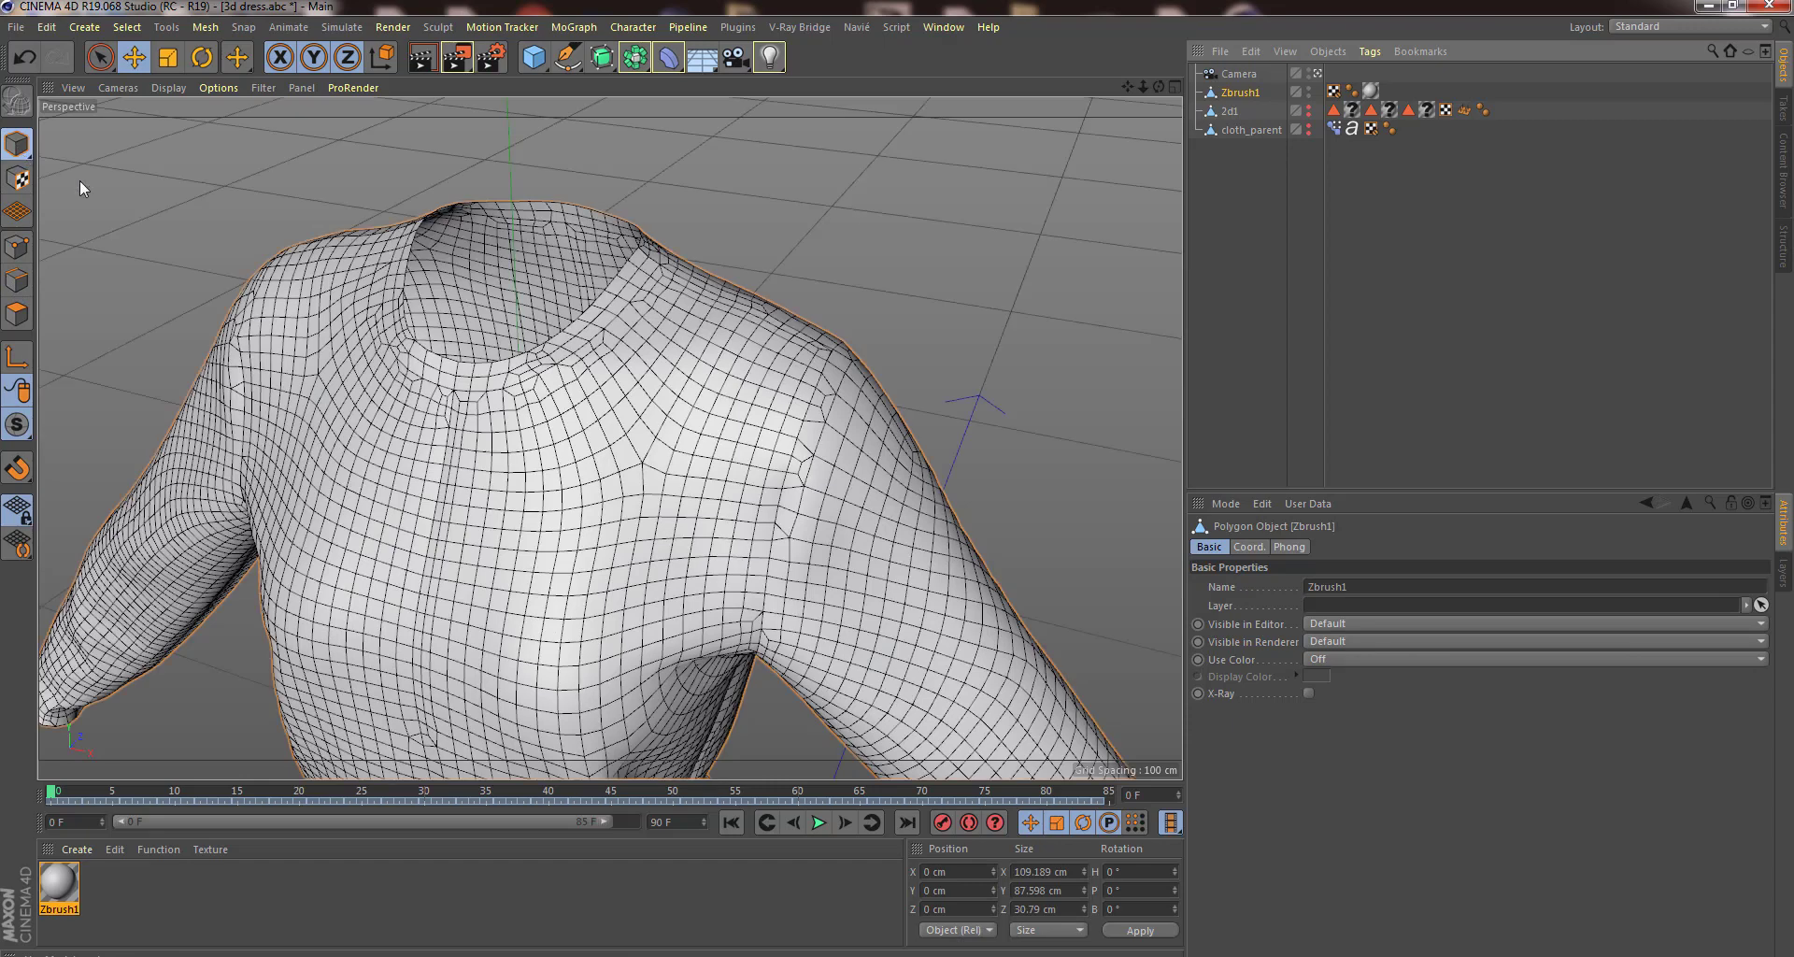
pyautogui.click(199, 28)
pyautogui.moveTo(226, 78)
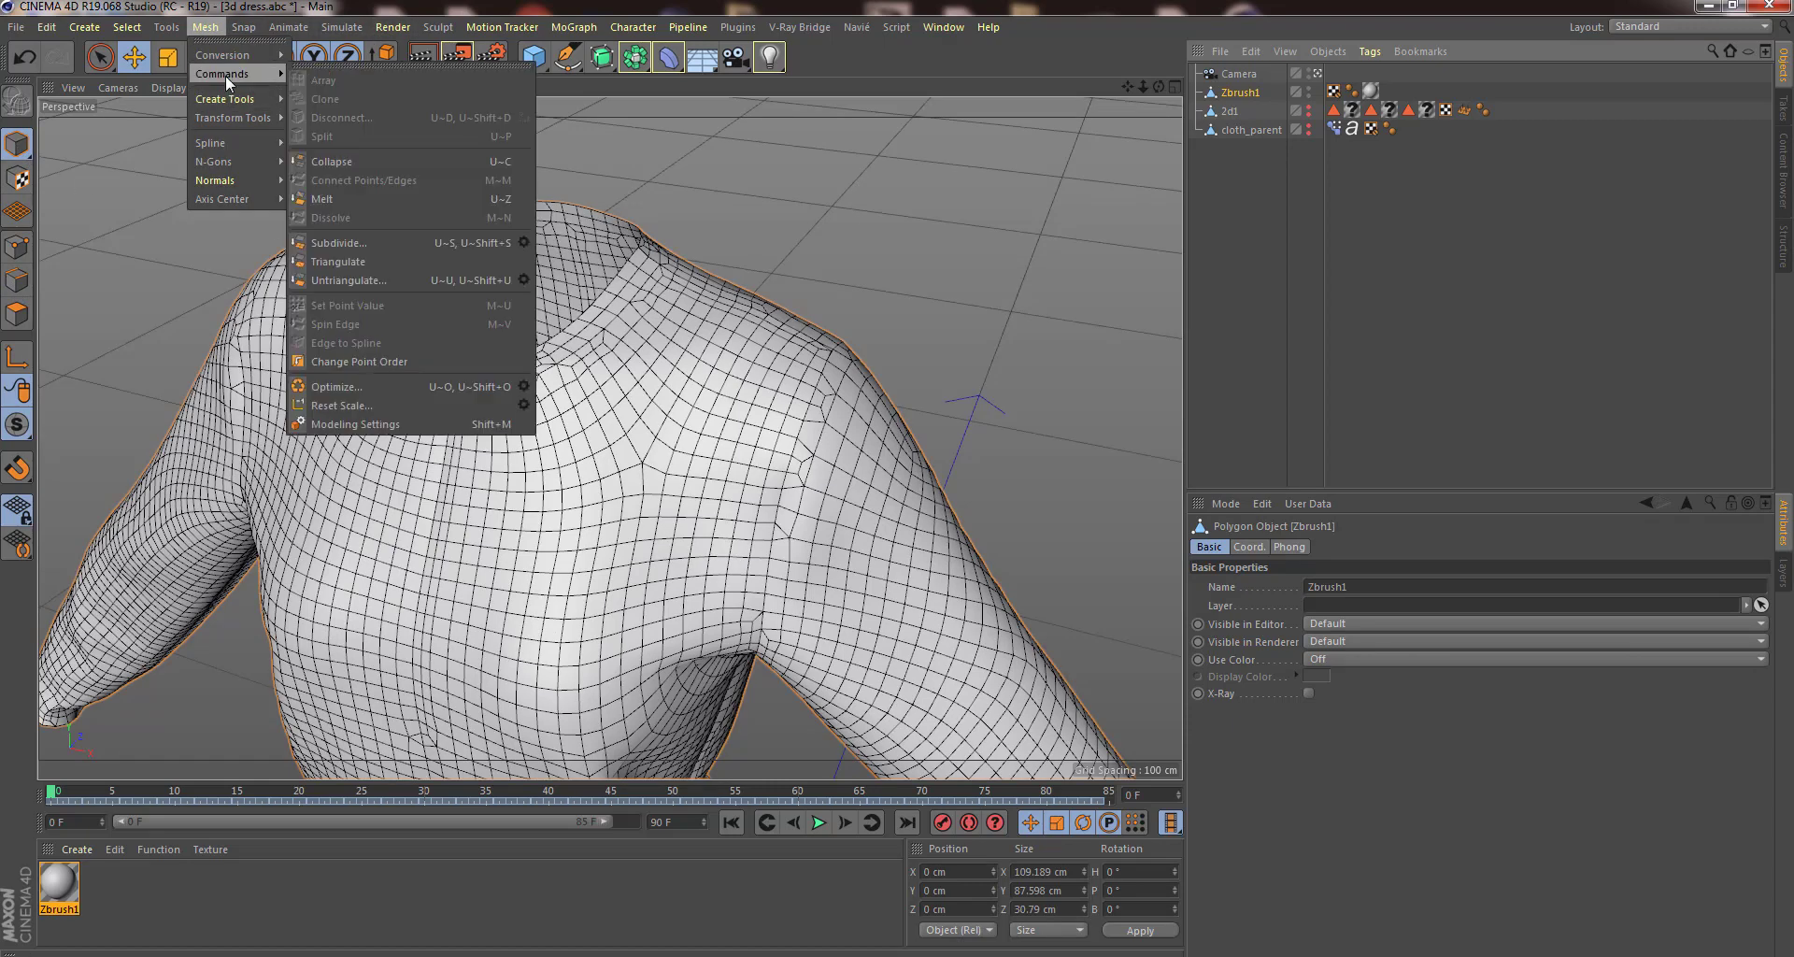
pyautogui.click(339, 386)
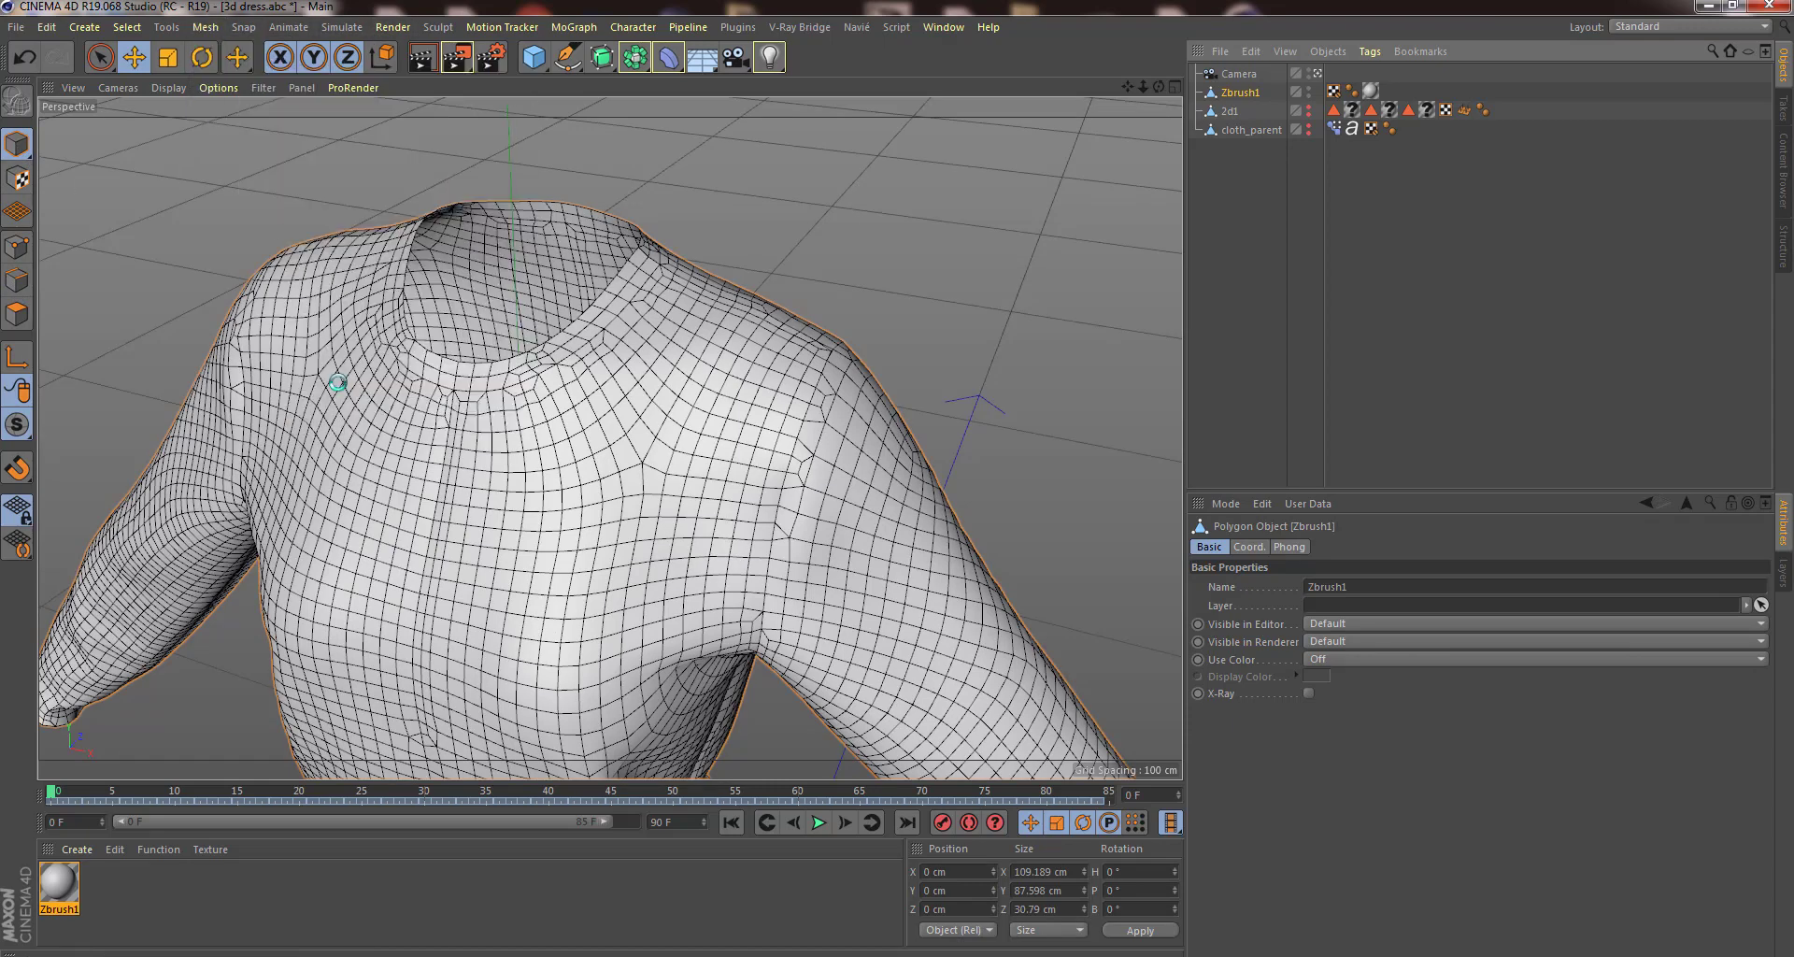
pyautogui.click(420, 57)
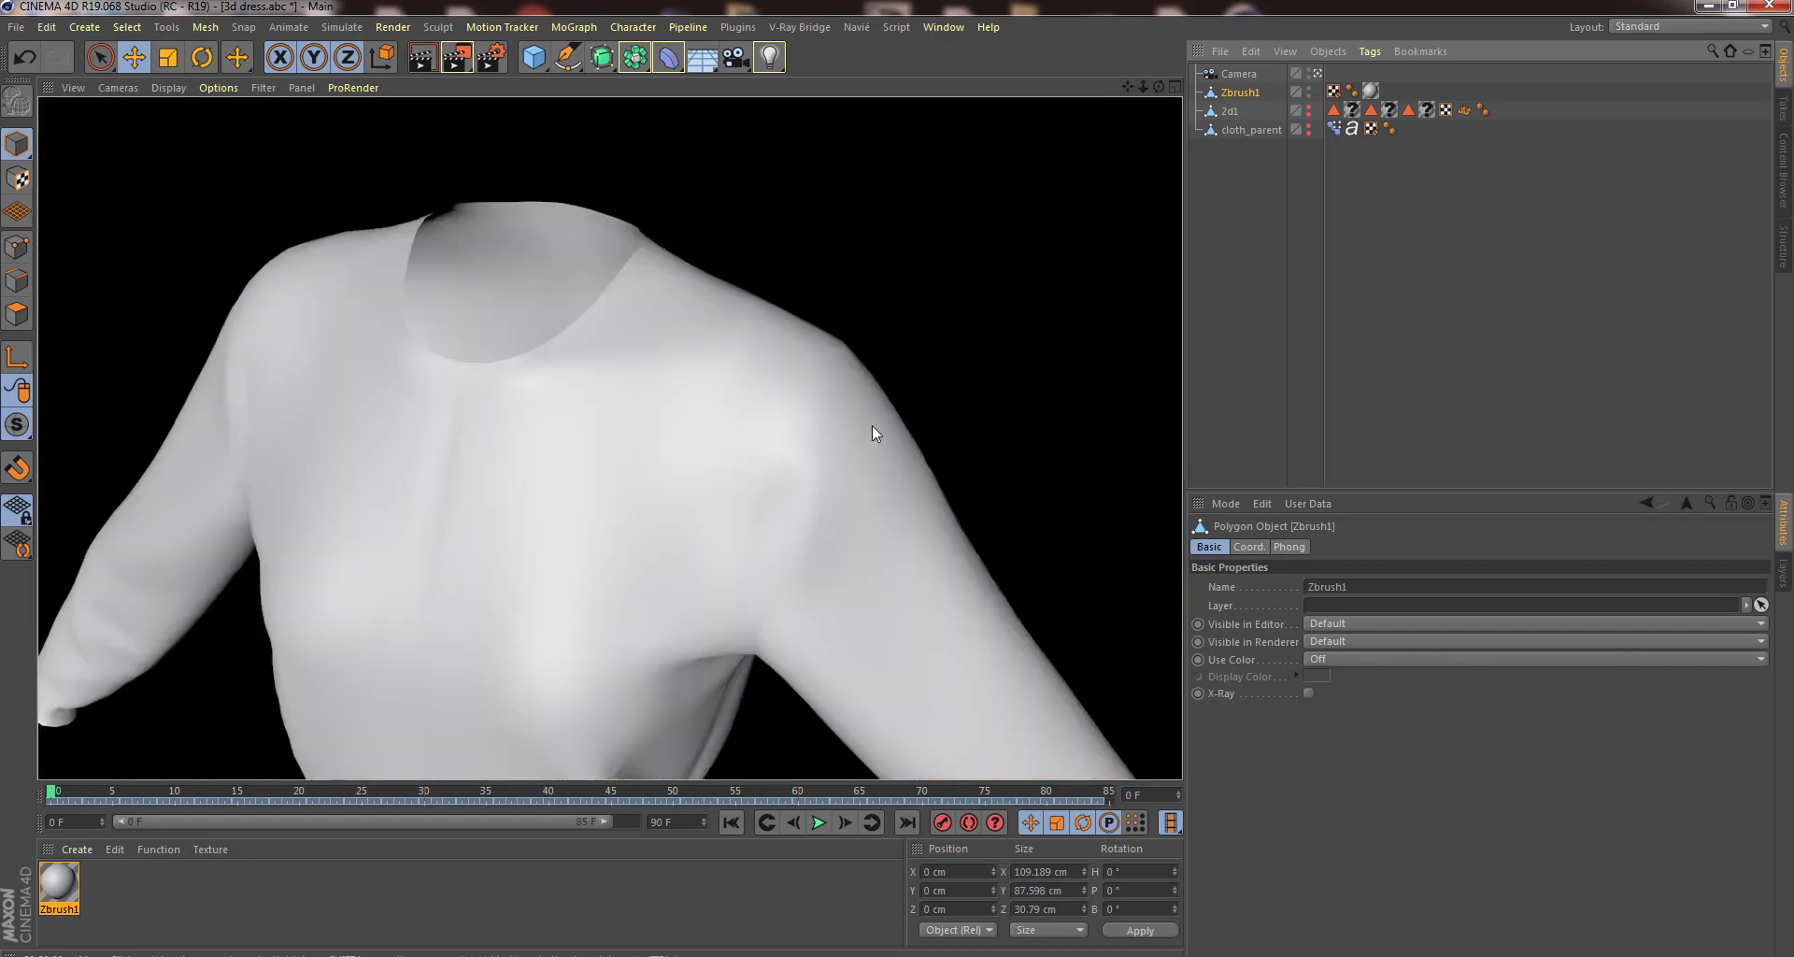
pyautogui.click(1270, 149)
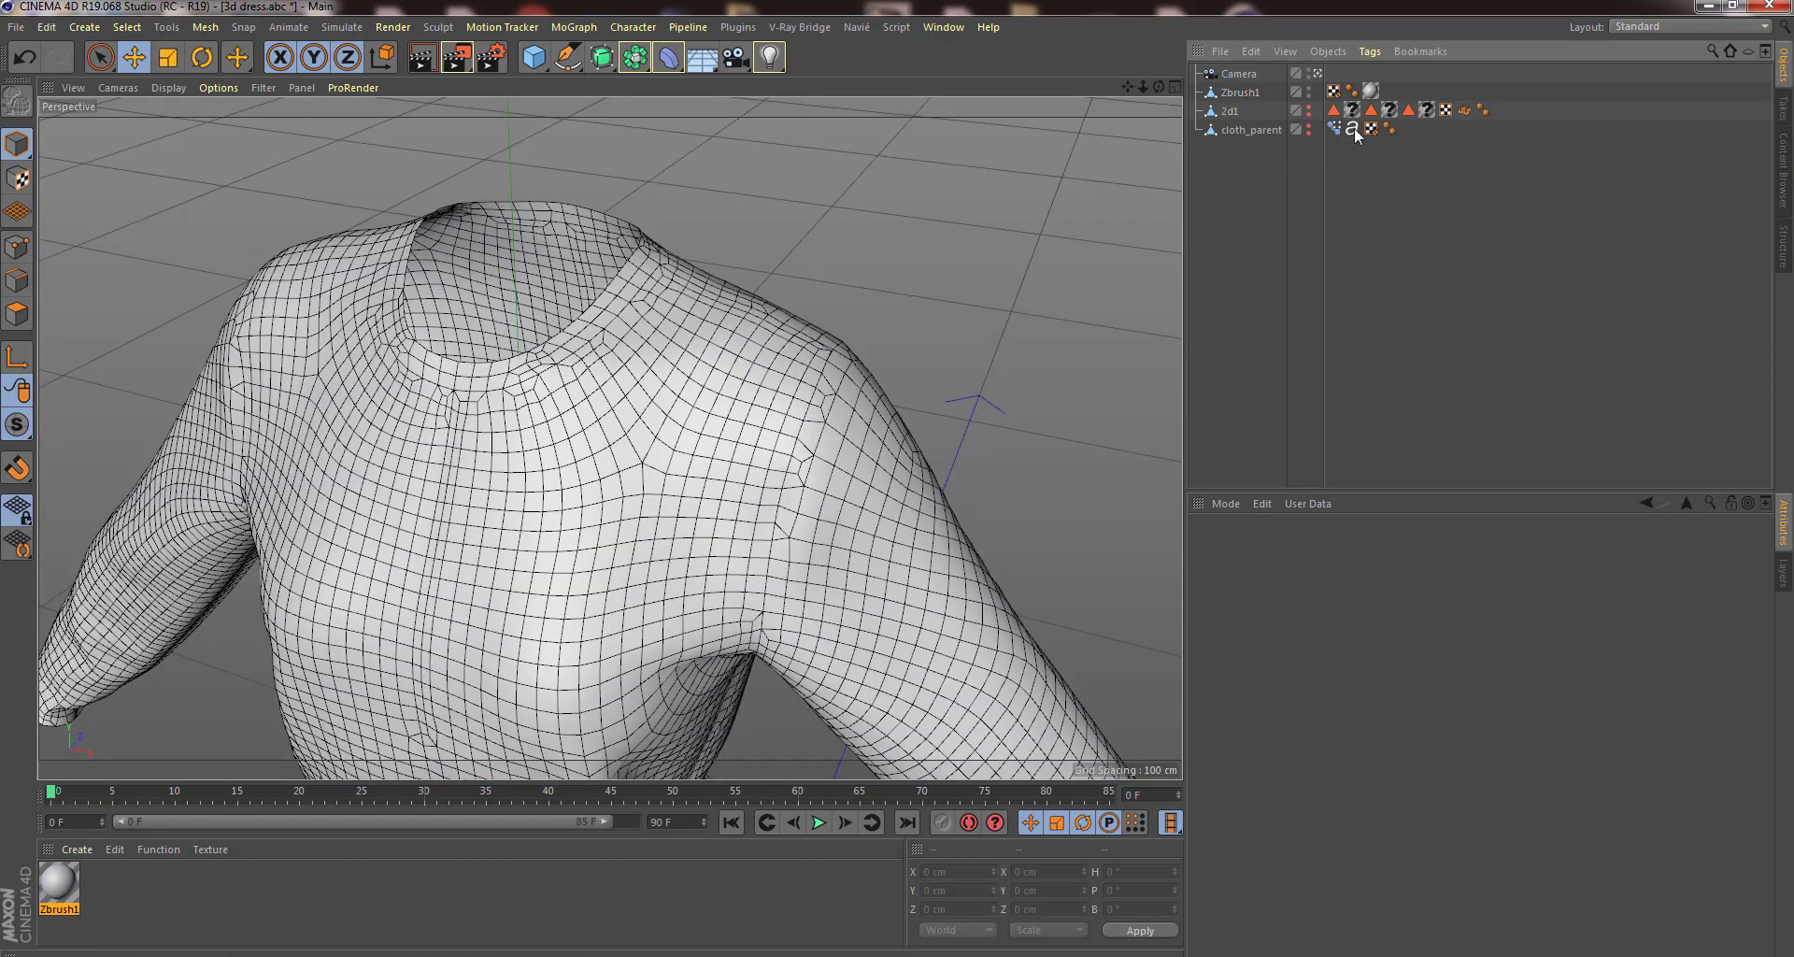
# Display Zbrush1's UV mesh in the BP - UV Edit layout and disable Lock UVW on its UVW tag.
pyautogui.click(1333, 90)
pyautogui.click(1702, 24)
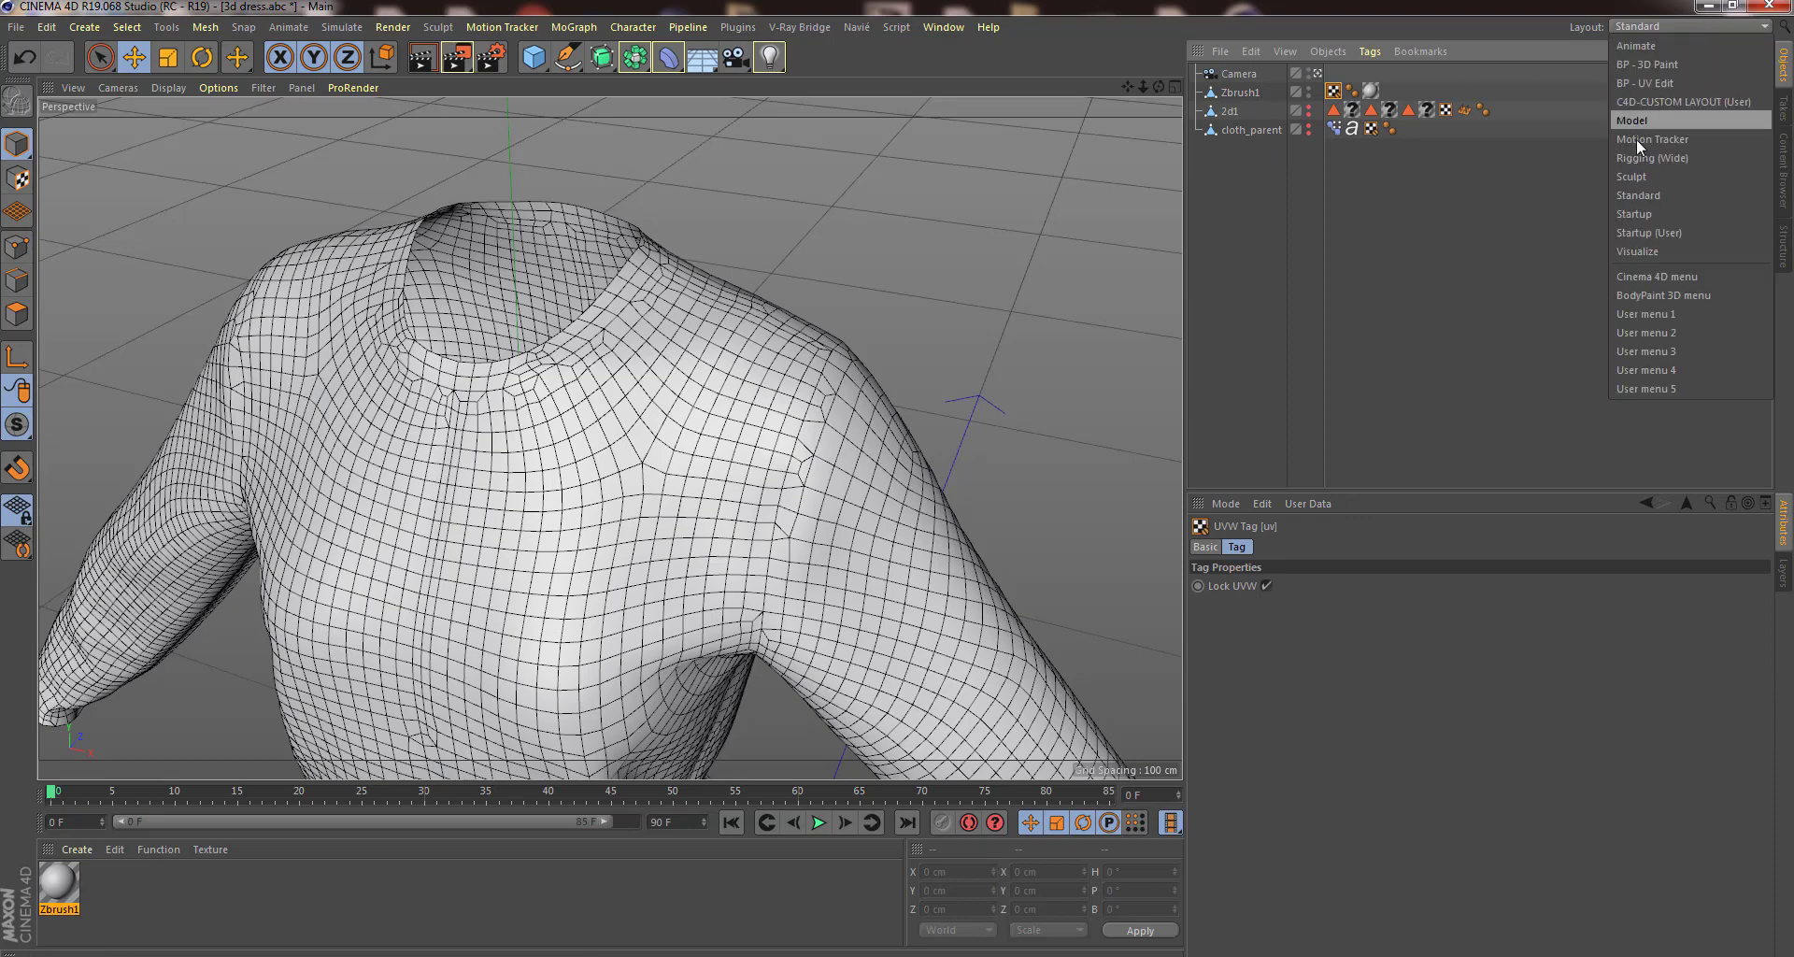
pyautogui.click(1652, 85)
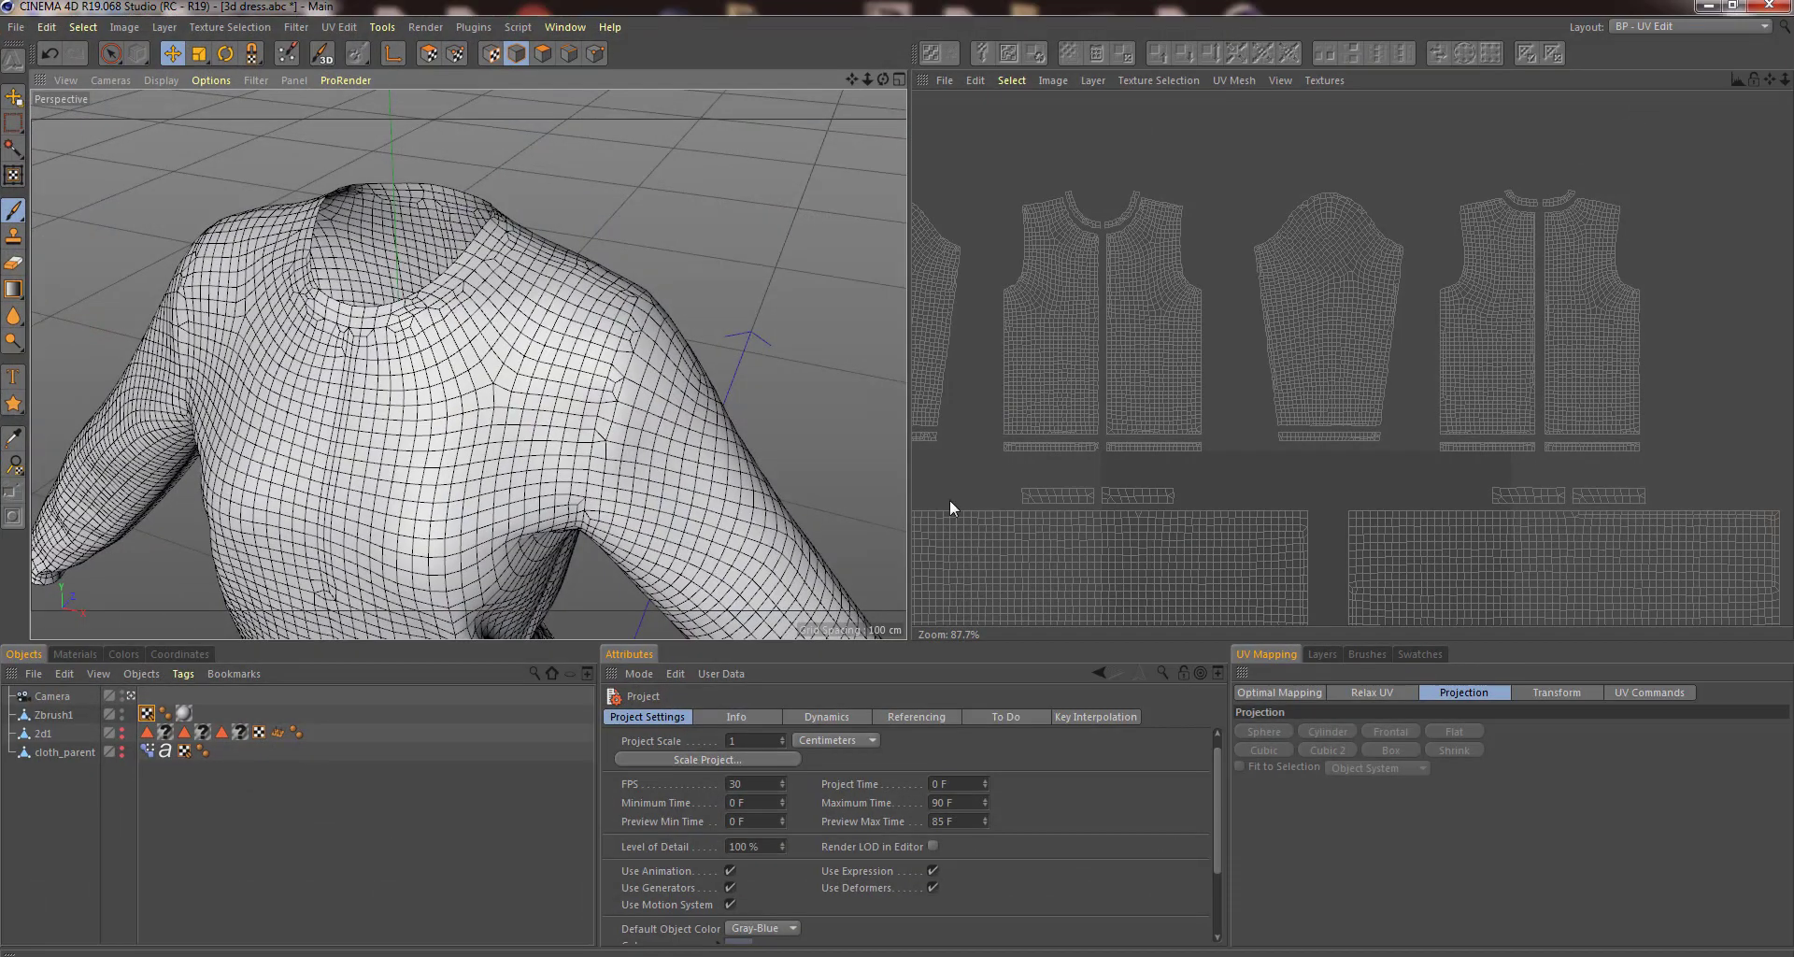
pyautogui.click(147, 713)
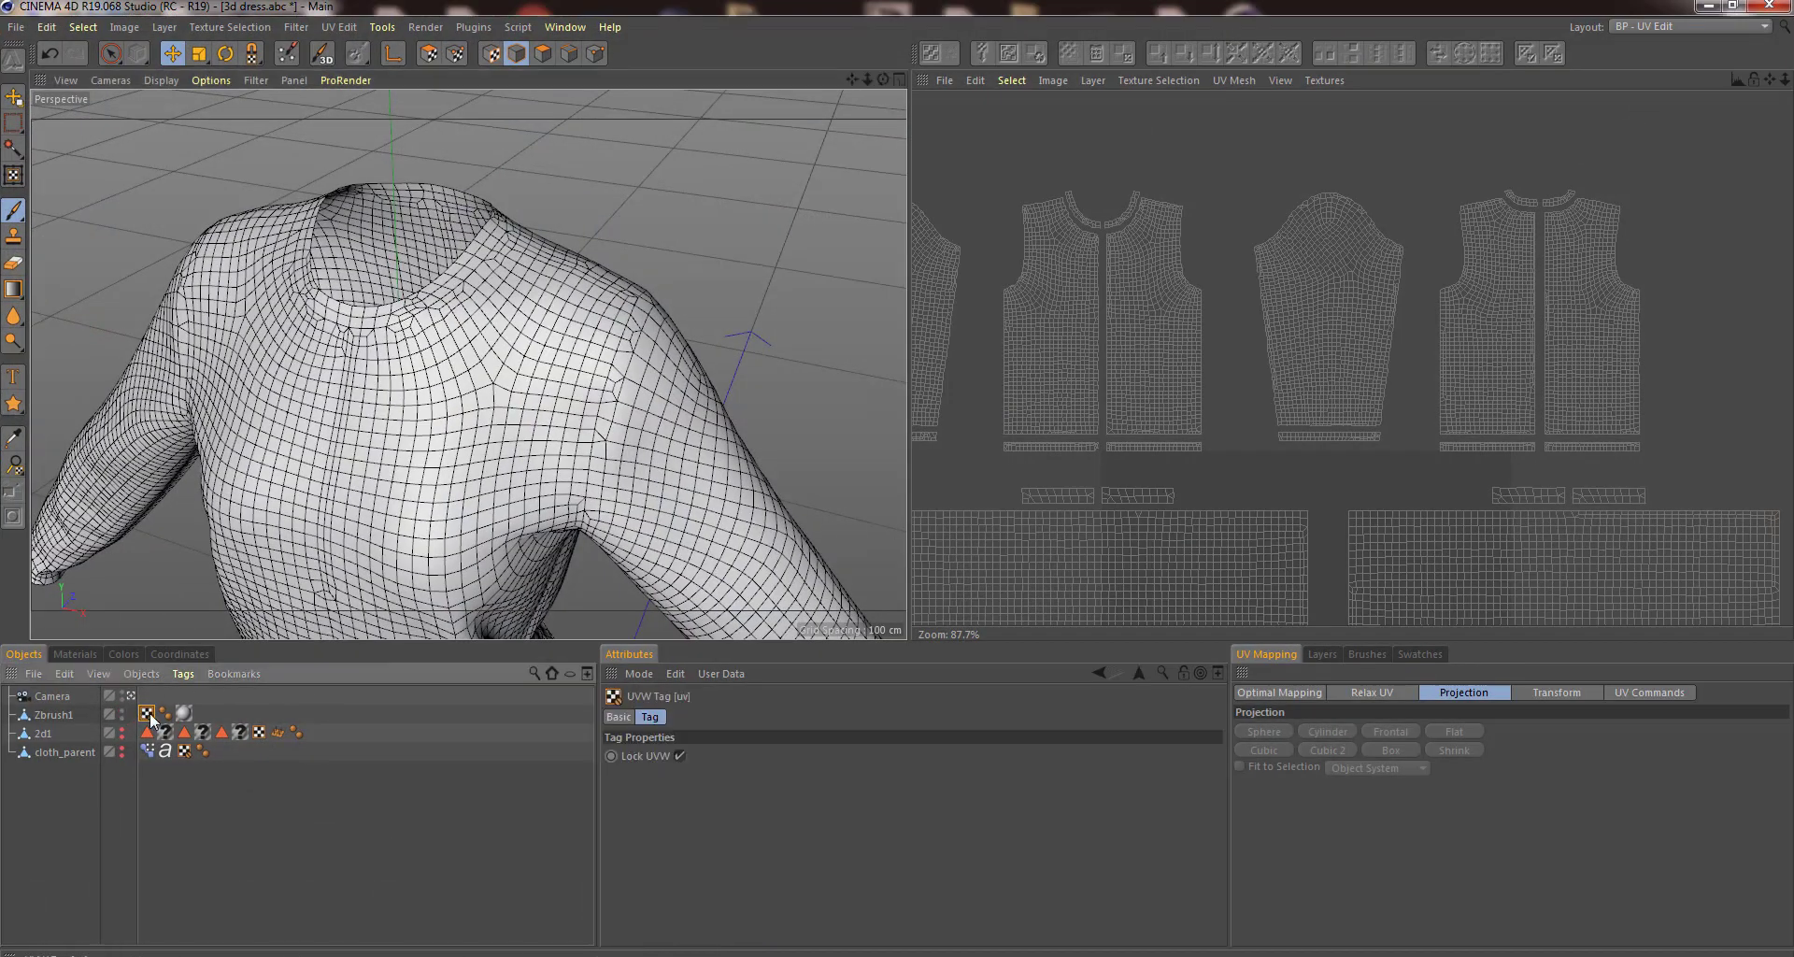
pyautogui.click(679, 755)
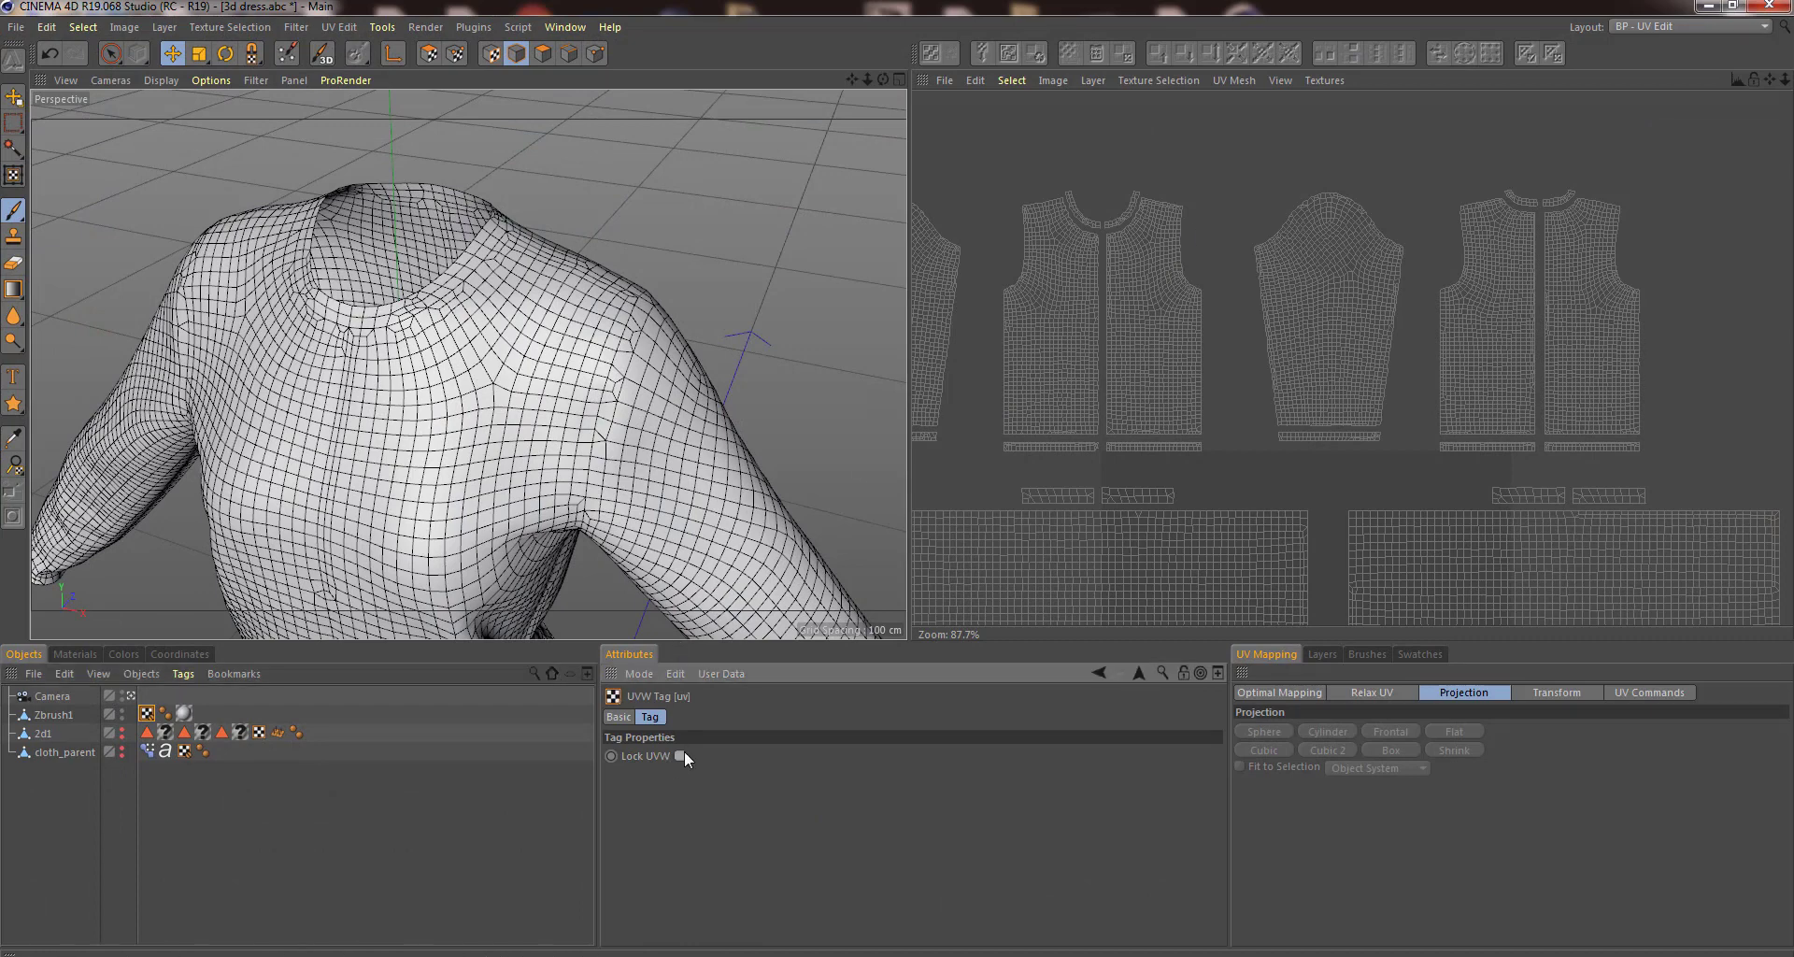
# Select the front, sleeve, back and skirt UV islands in turn with UV polygons active to check them against the 3D garment.
pyautogui.click(428, 53)
pyautogui.doubleClick(1134, 325)
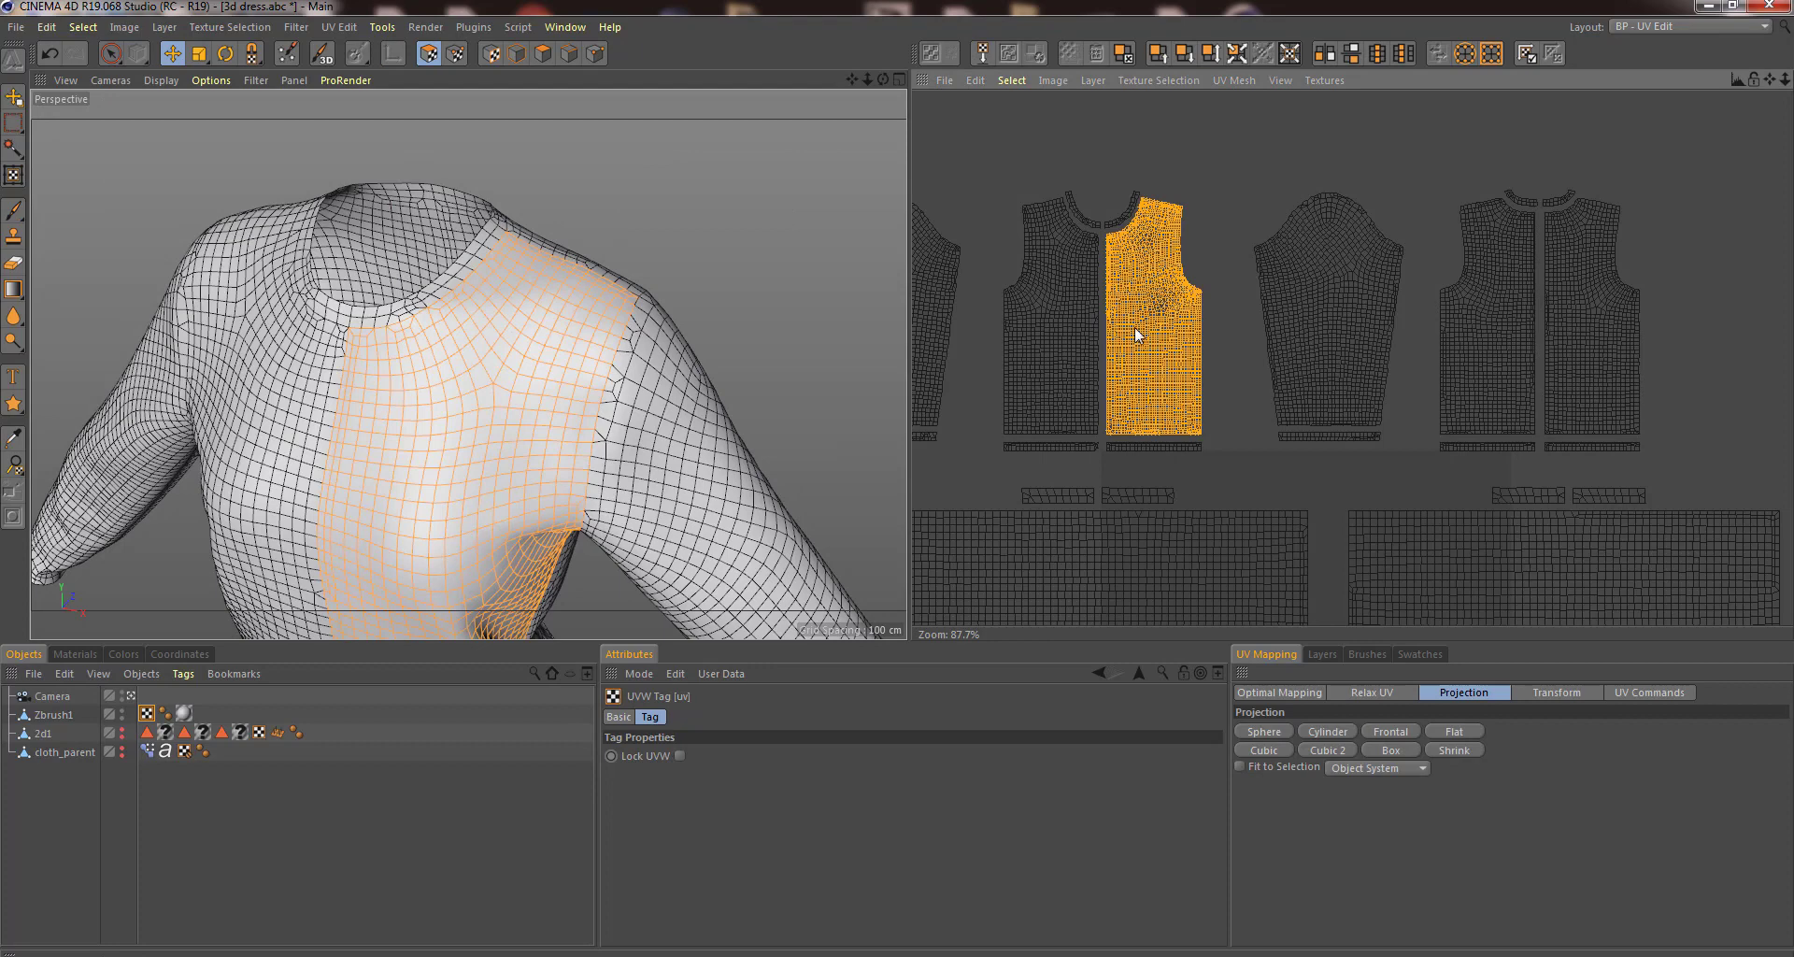
pyautogui.click(1329, 327)
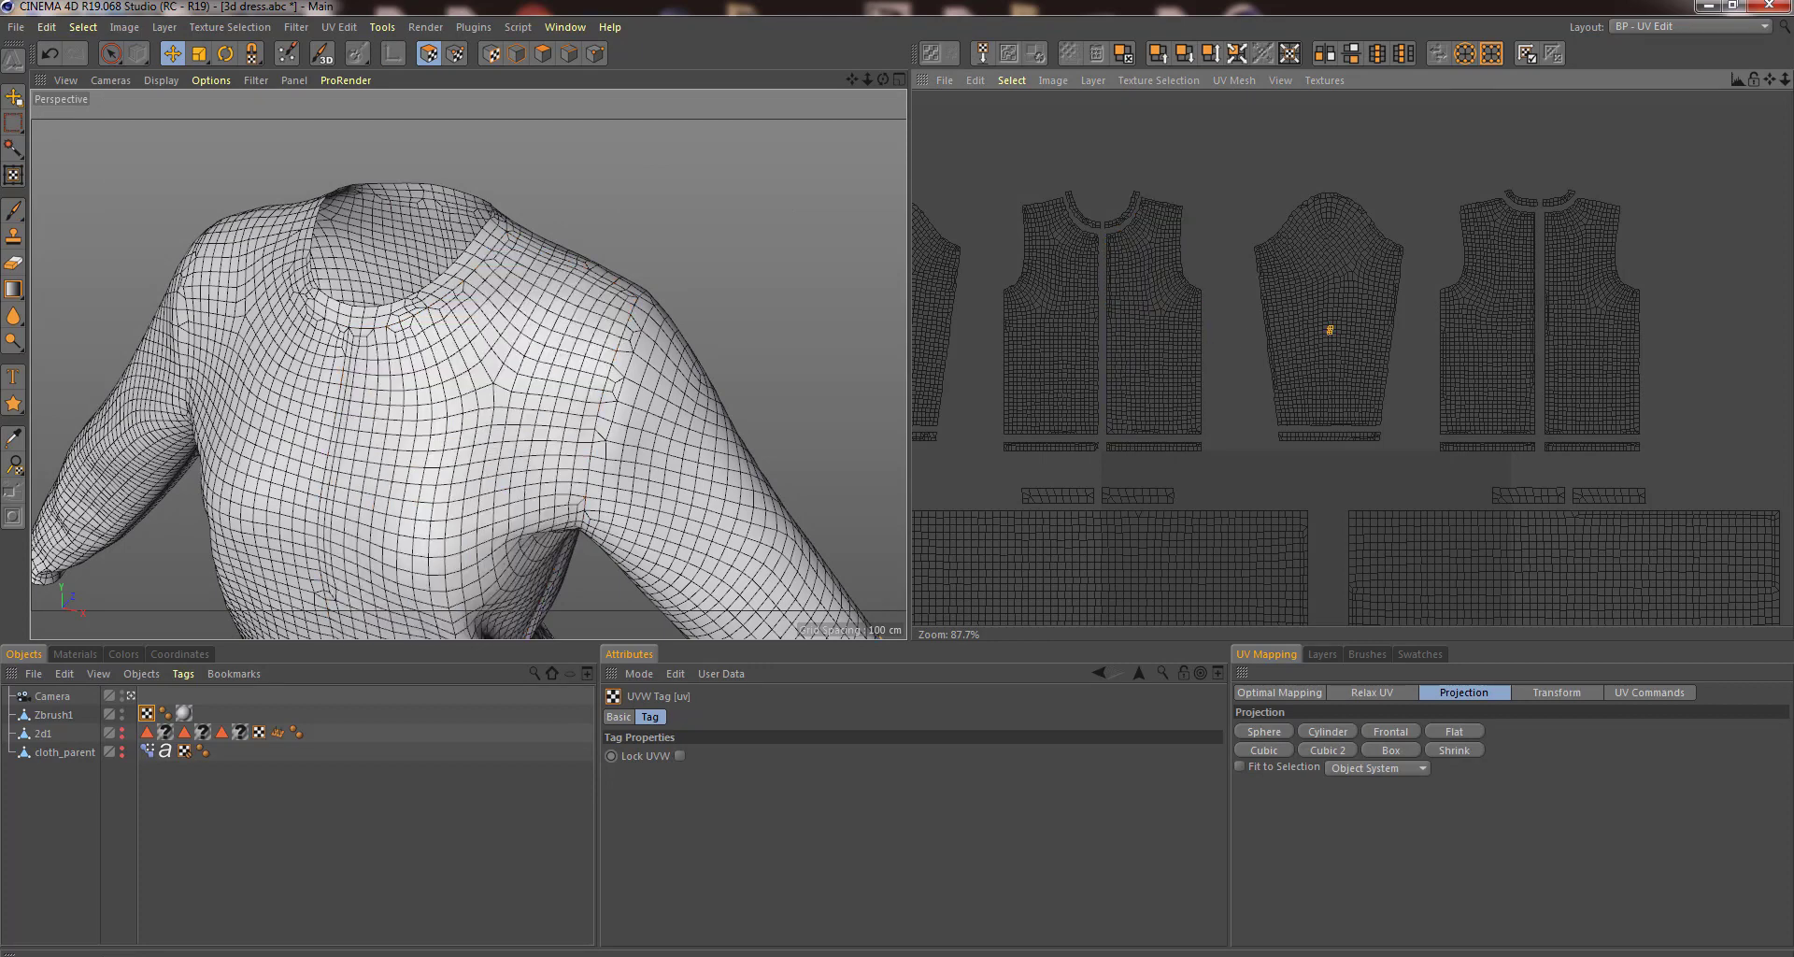
pyautogui.doubleClick(1357, 339)
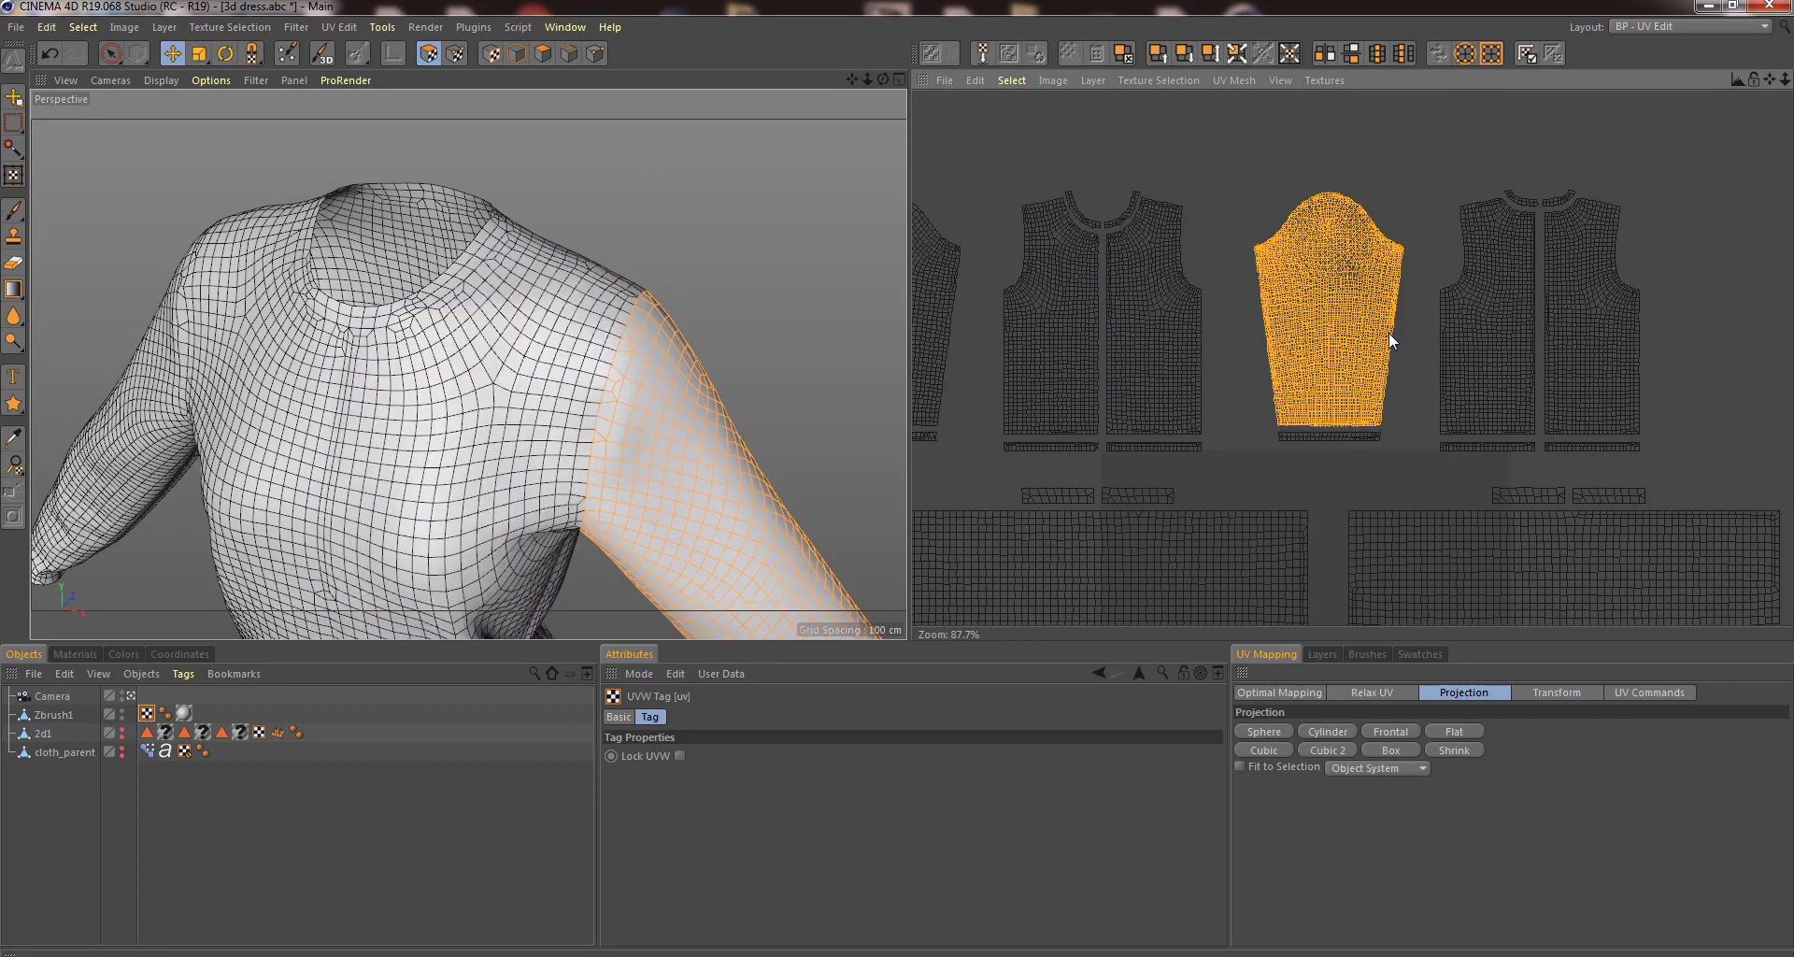
pyautogui.doubleClick(1495, 318)
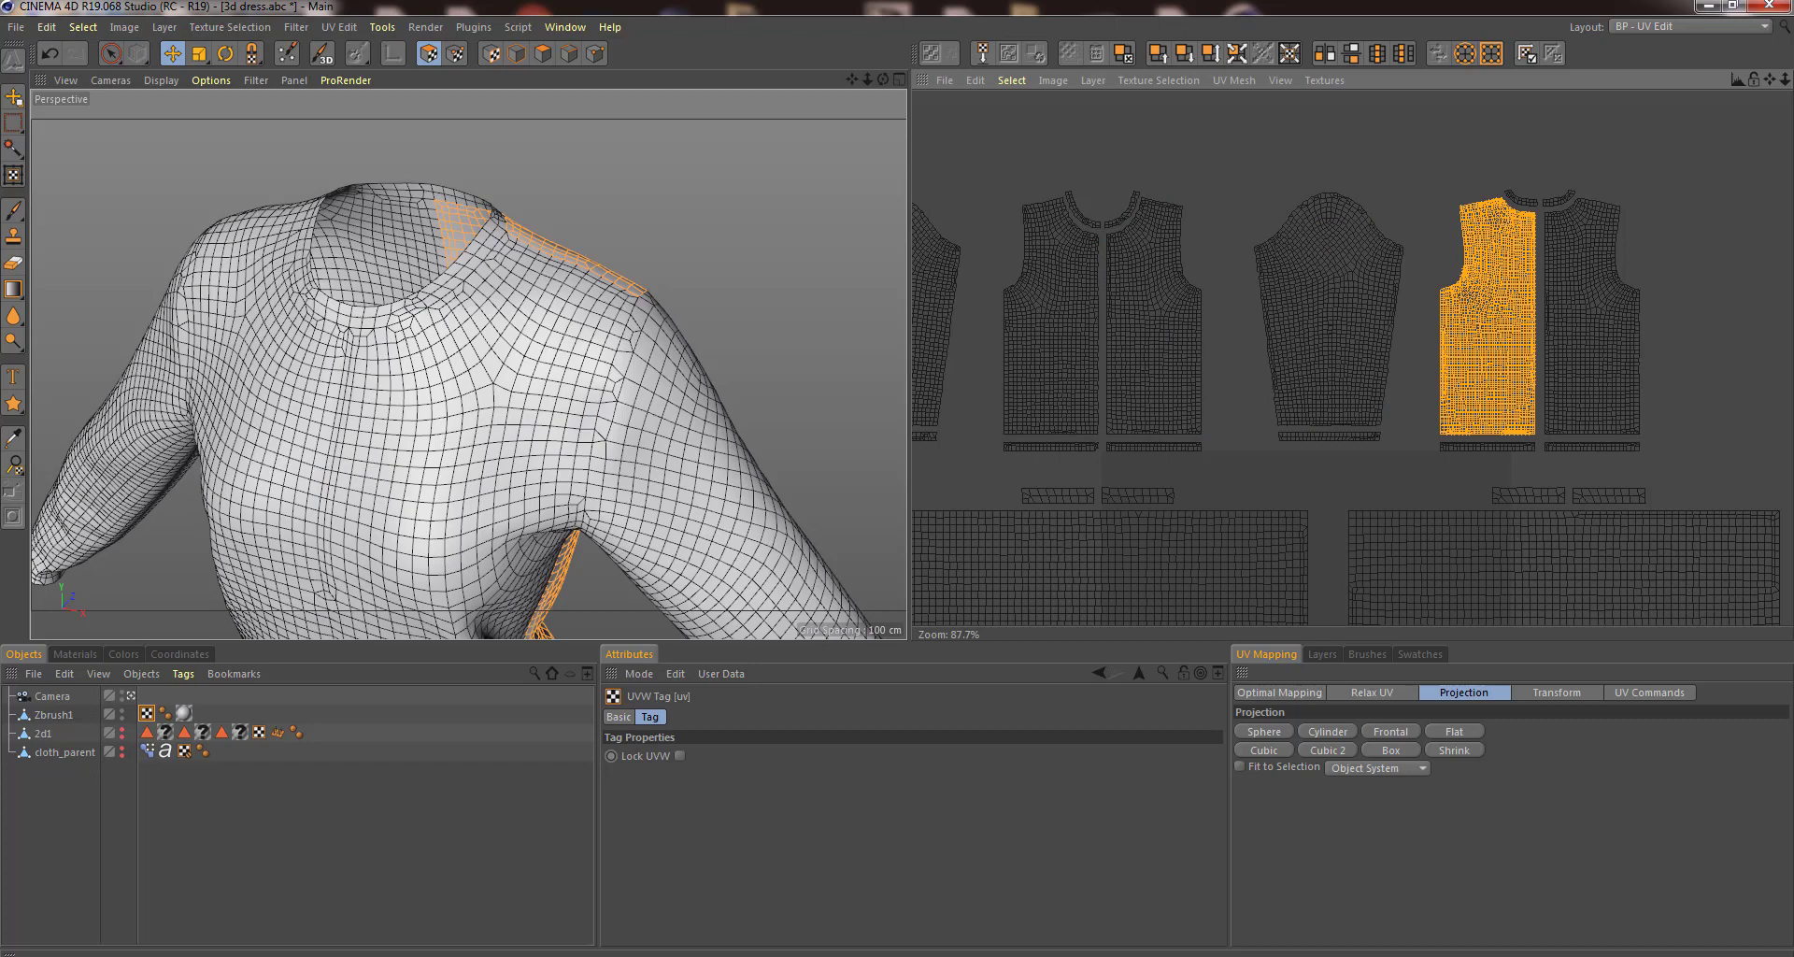
pyautogui.doubleClick(1611, 339)
pyautogui.doubleClick(1175, 351)
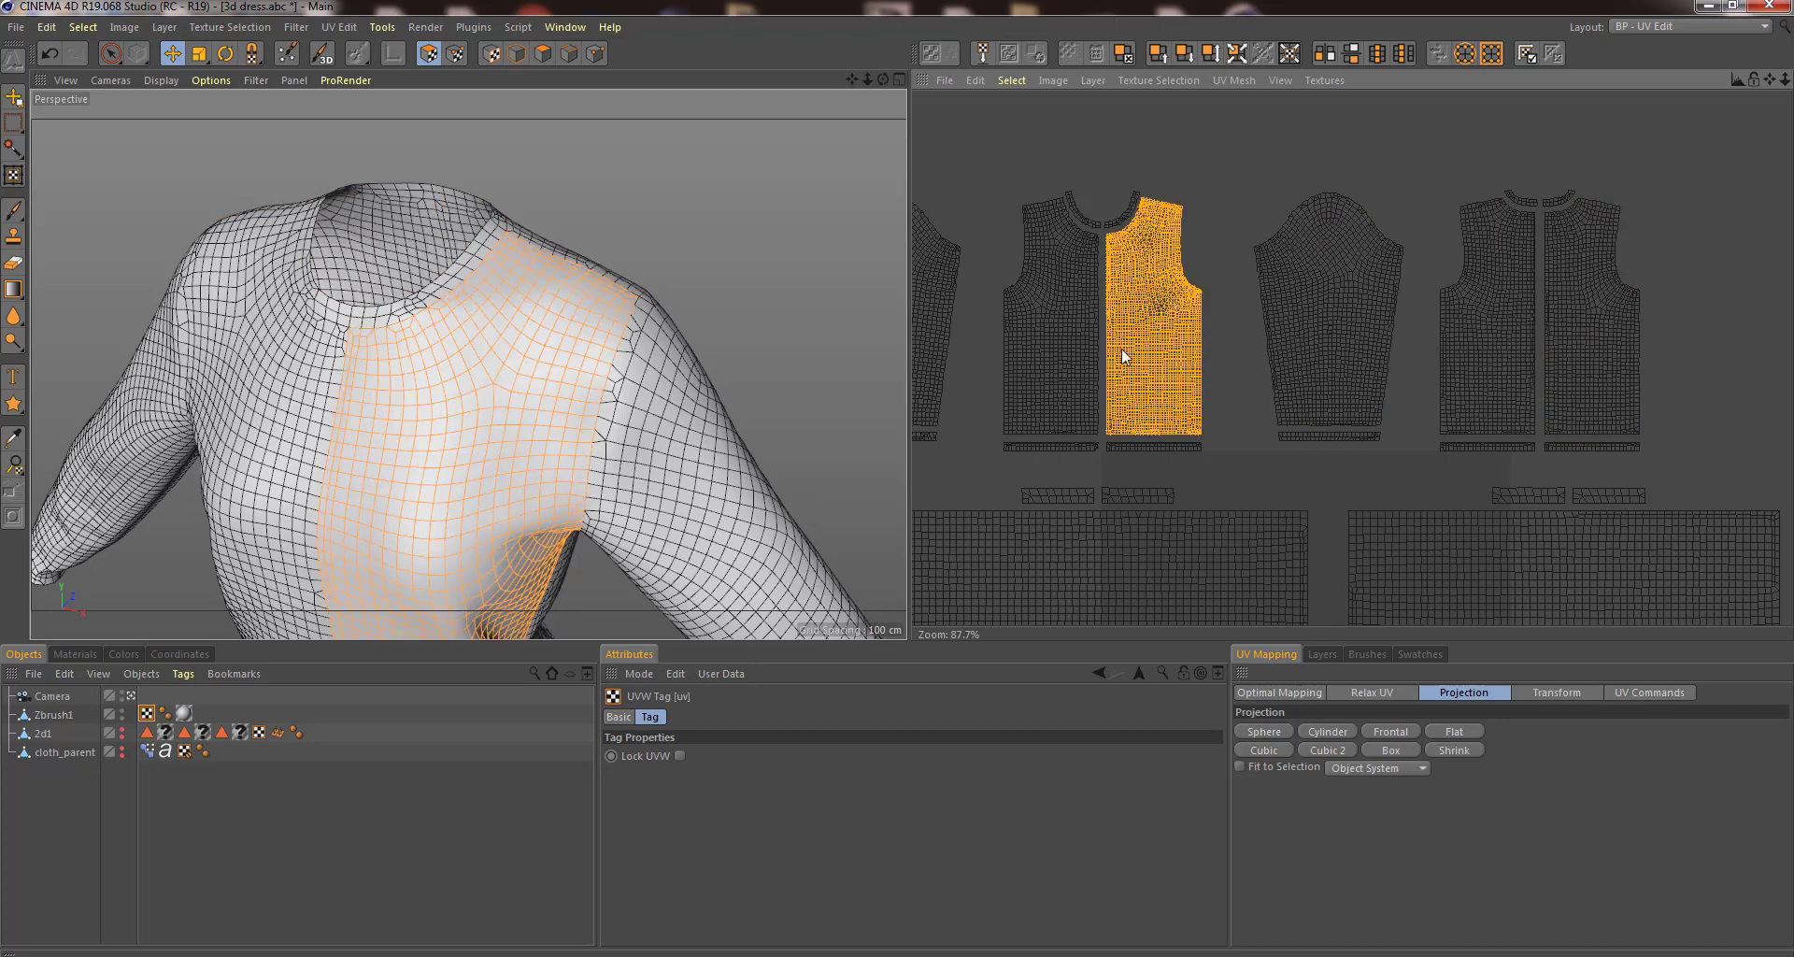
pyautogui.click(1057, 337)
pyautogui.doubleClick(1057, 337)
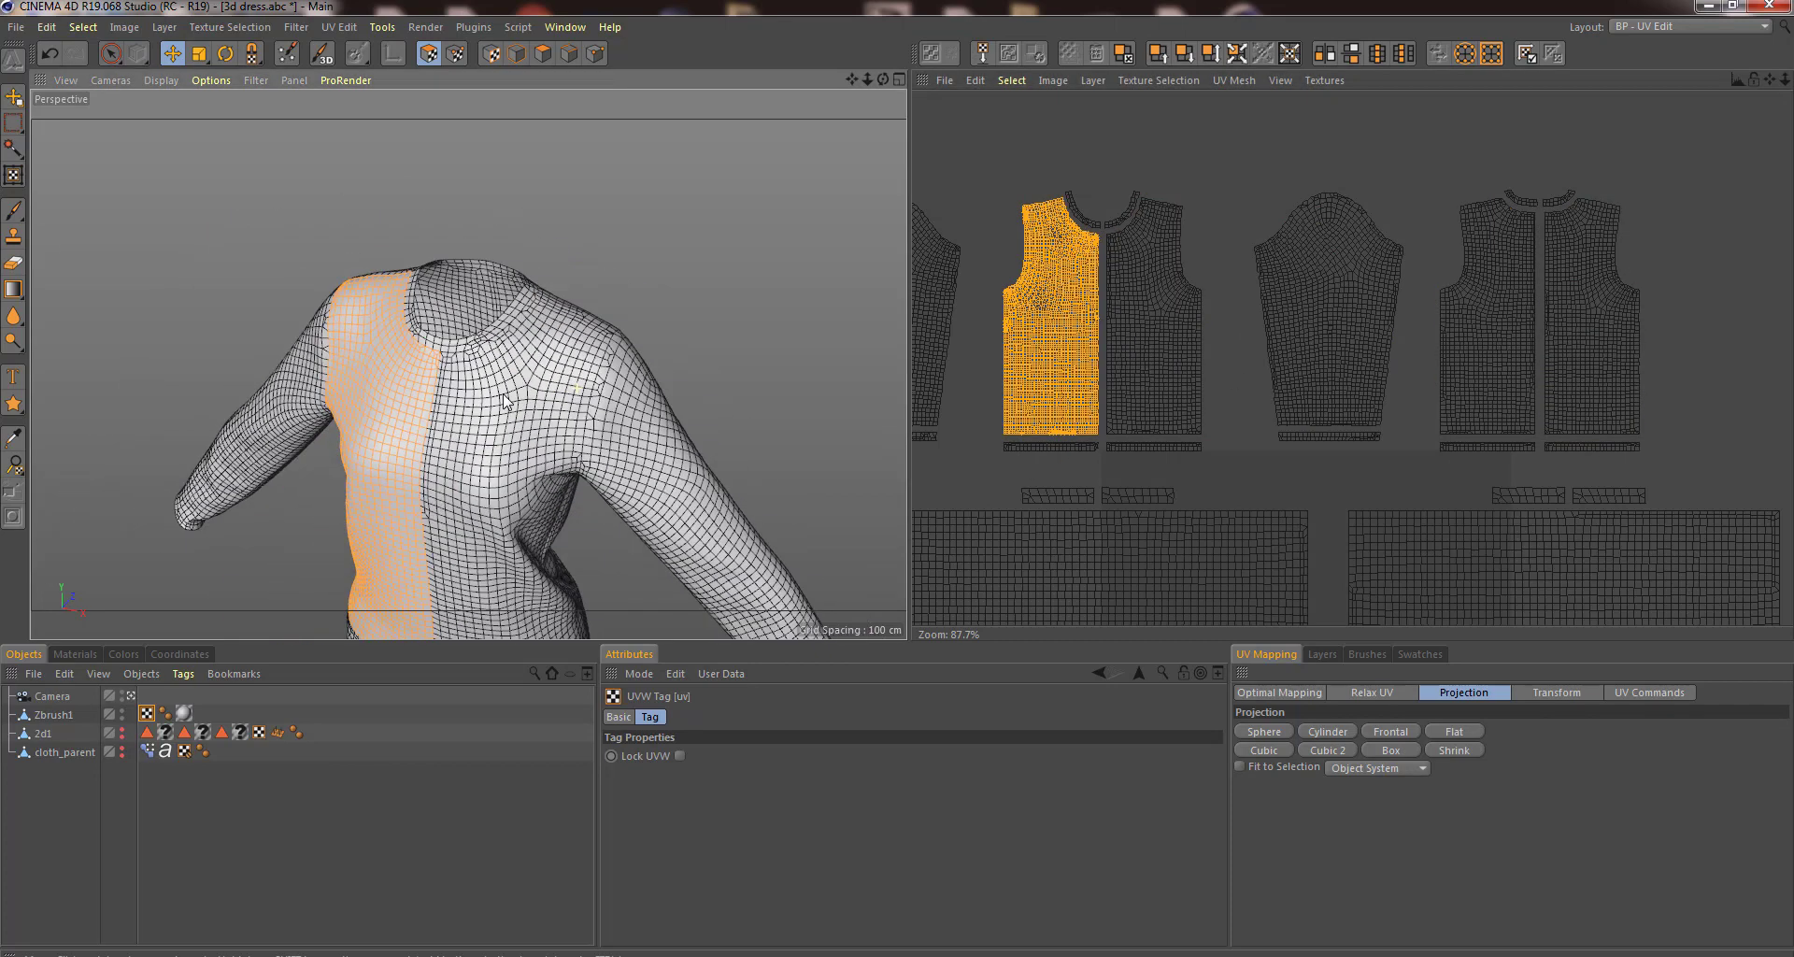
pyautogui.doubleClick(1093, 562)
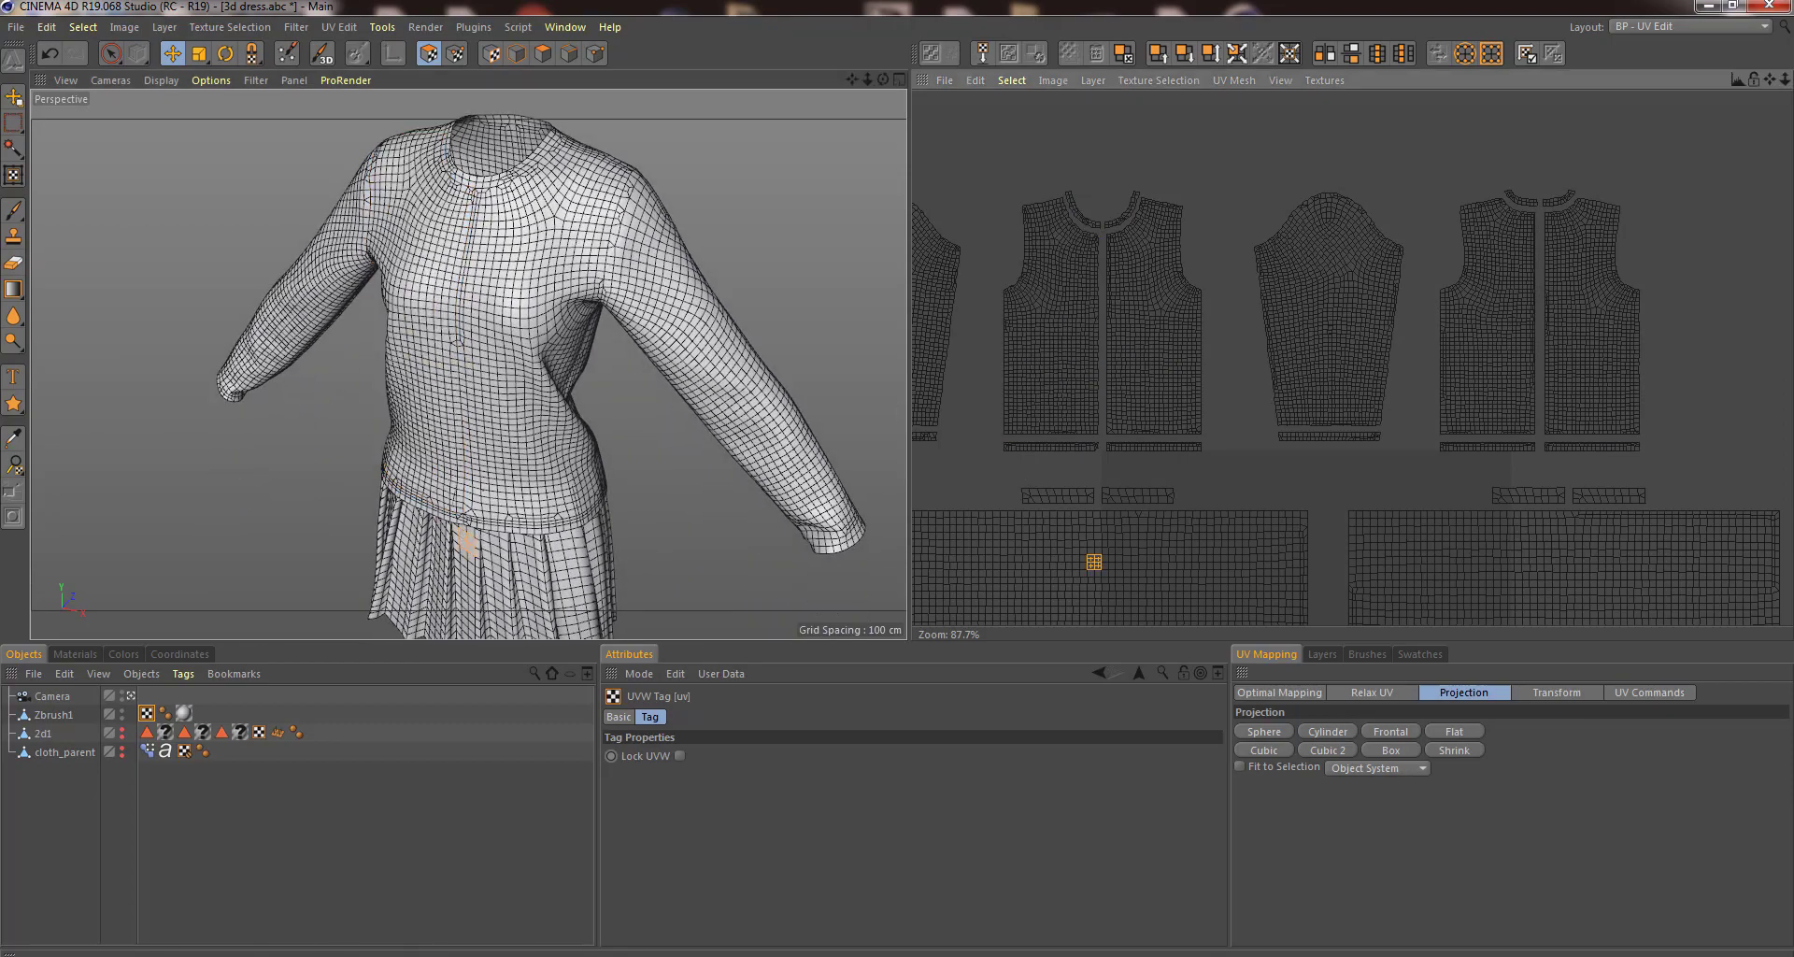
pyautogui.keyDown('alt'); pyautogui.moveTo(449, 448); pyautogui.dragTo(778, 407); pyautogui.keyUp('alt')
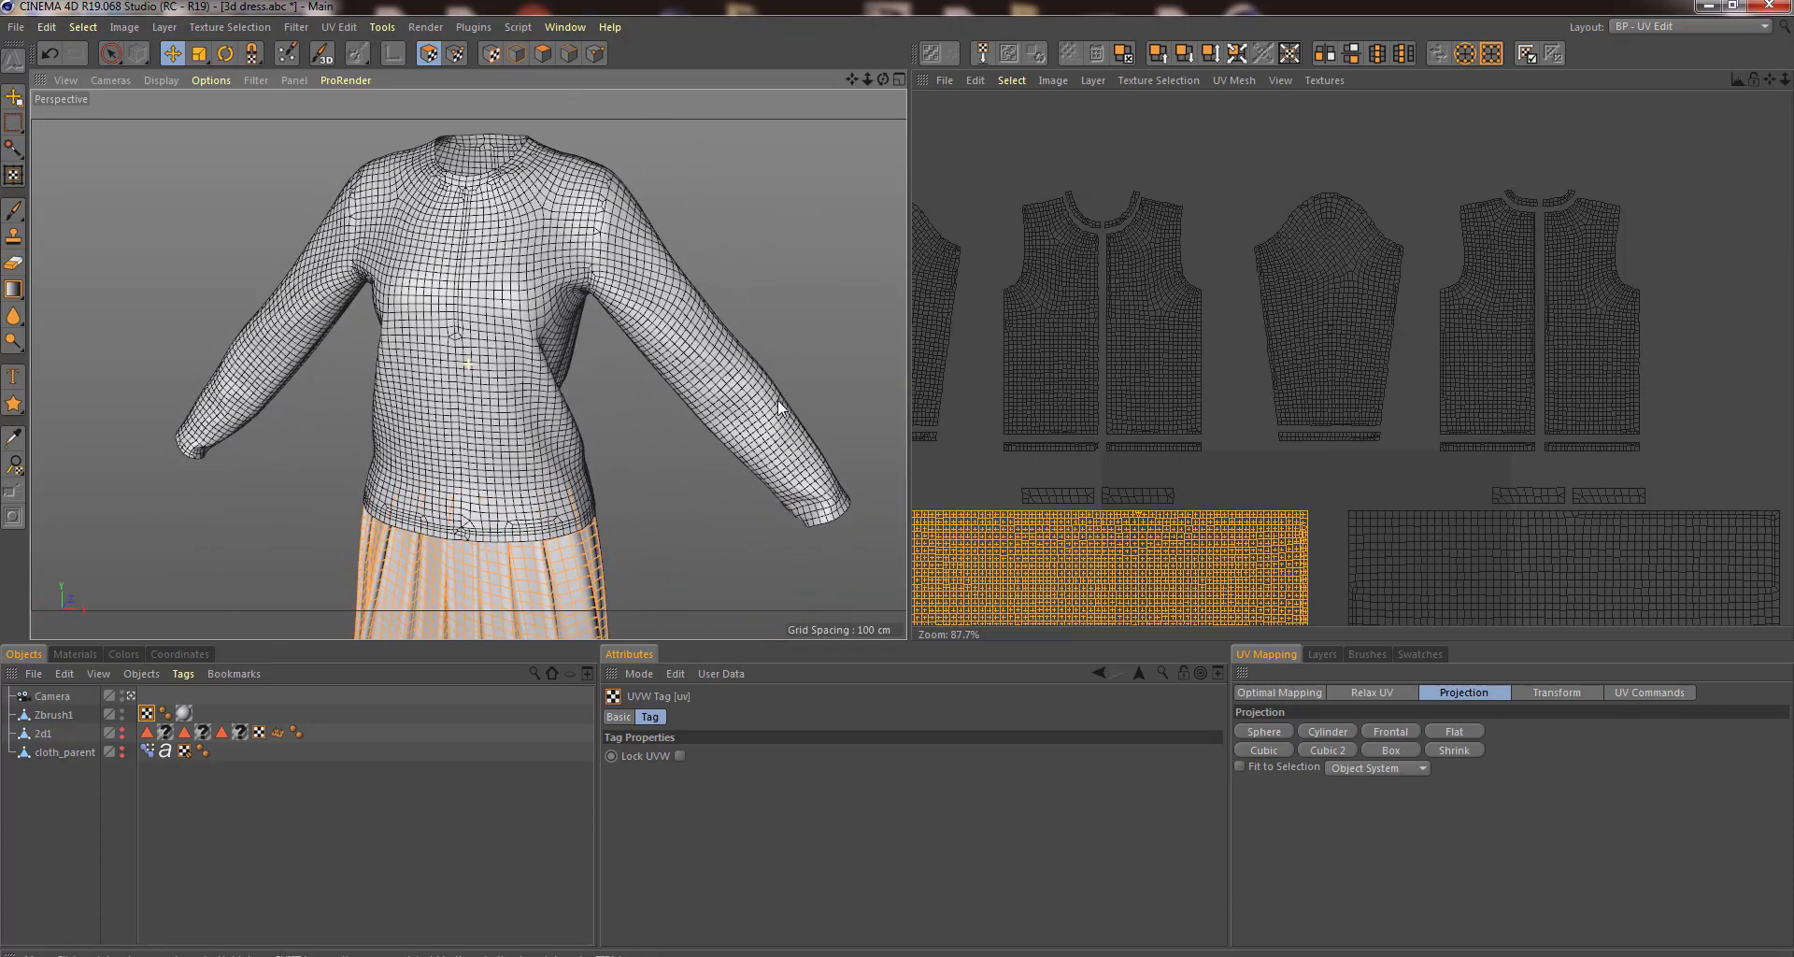
# Return to the Standard layout, examine the welded garment from several angles and start playing its animation.
pyautogui.click(1656, 26)
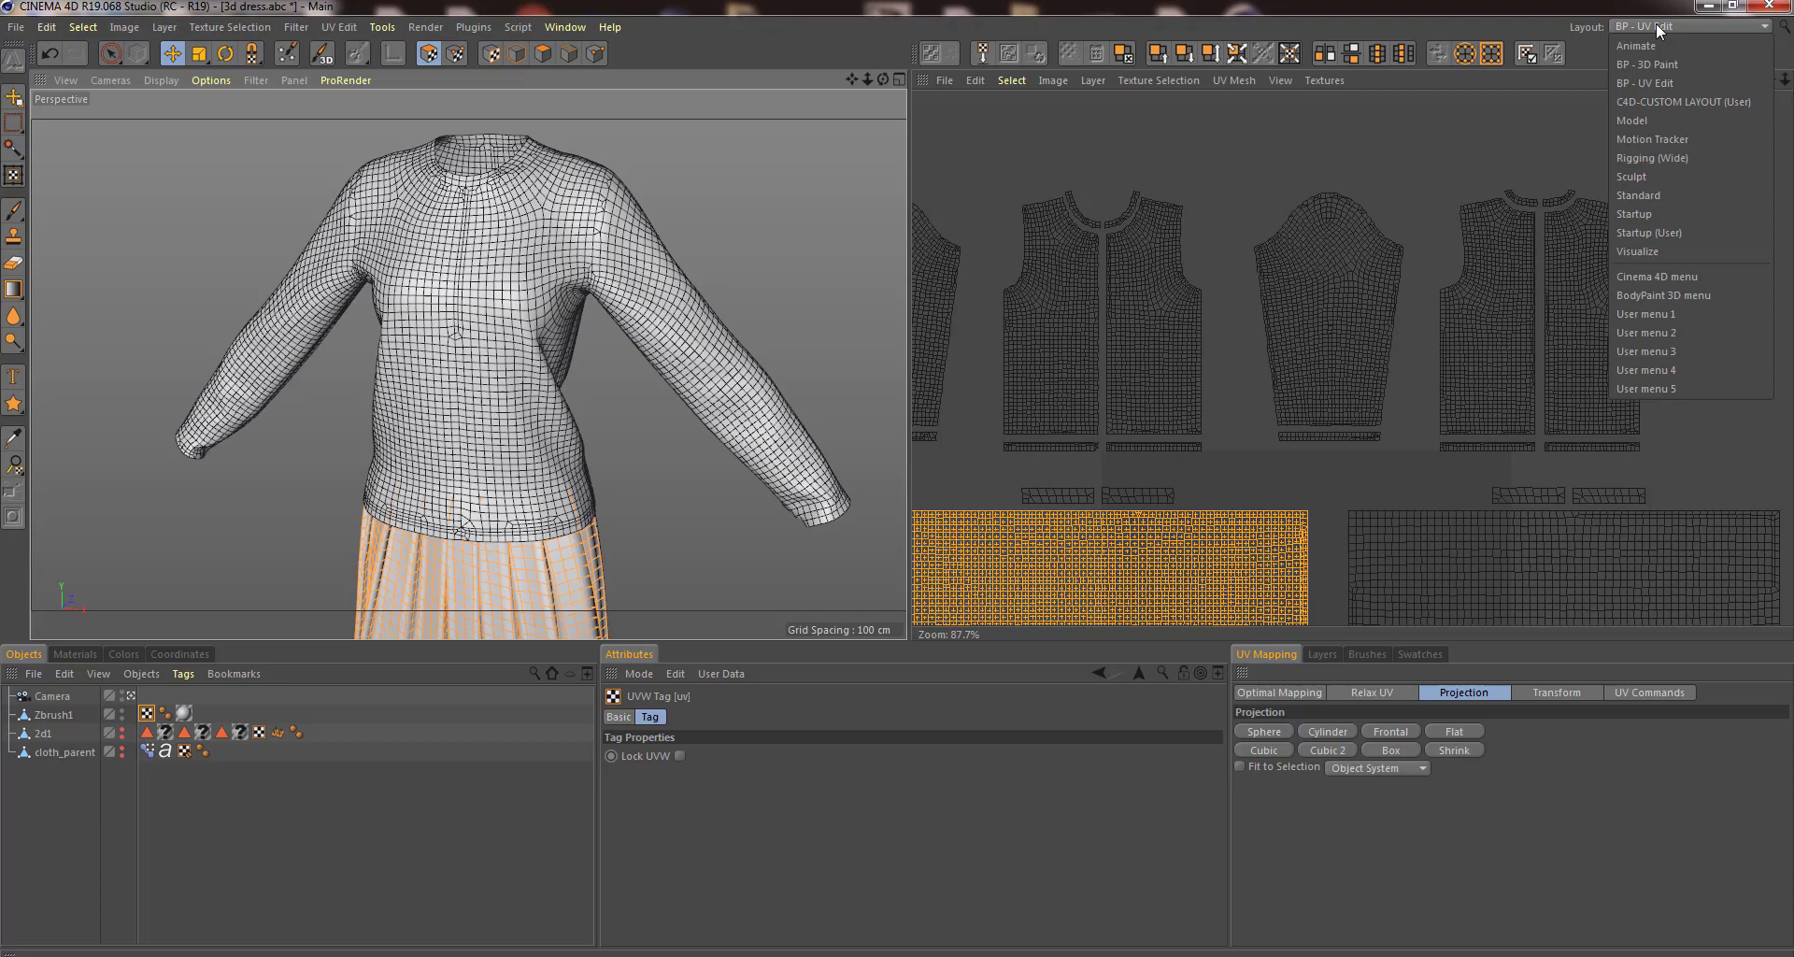
pyautogui.click(1667, 189)
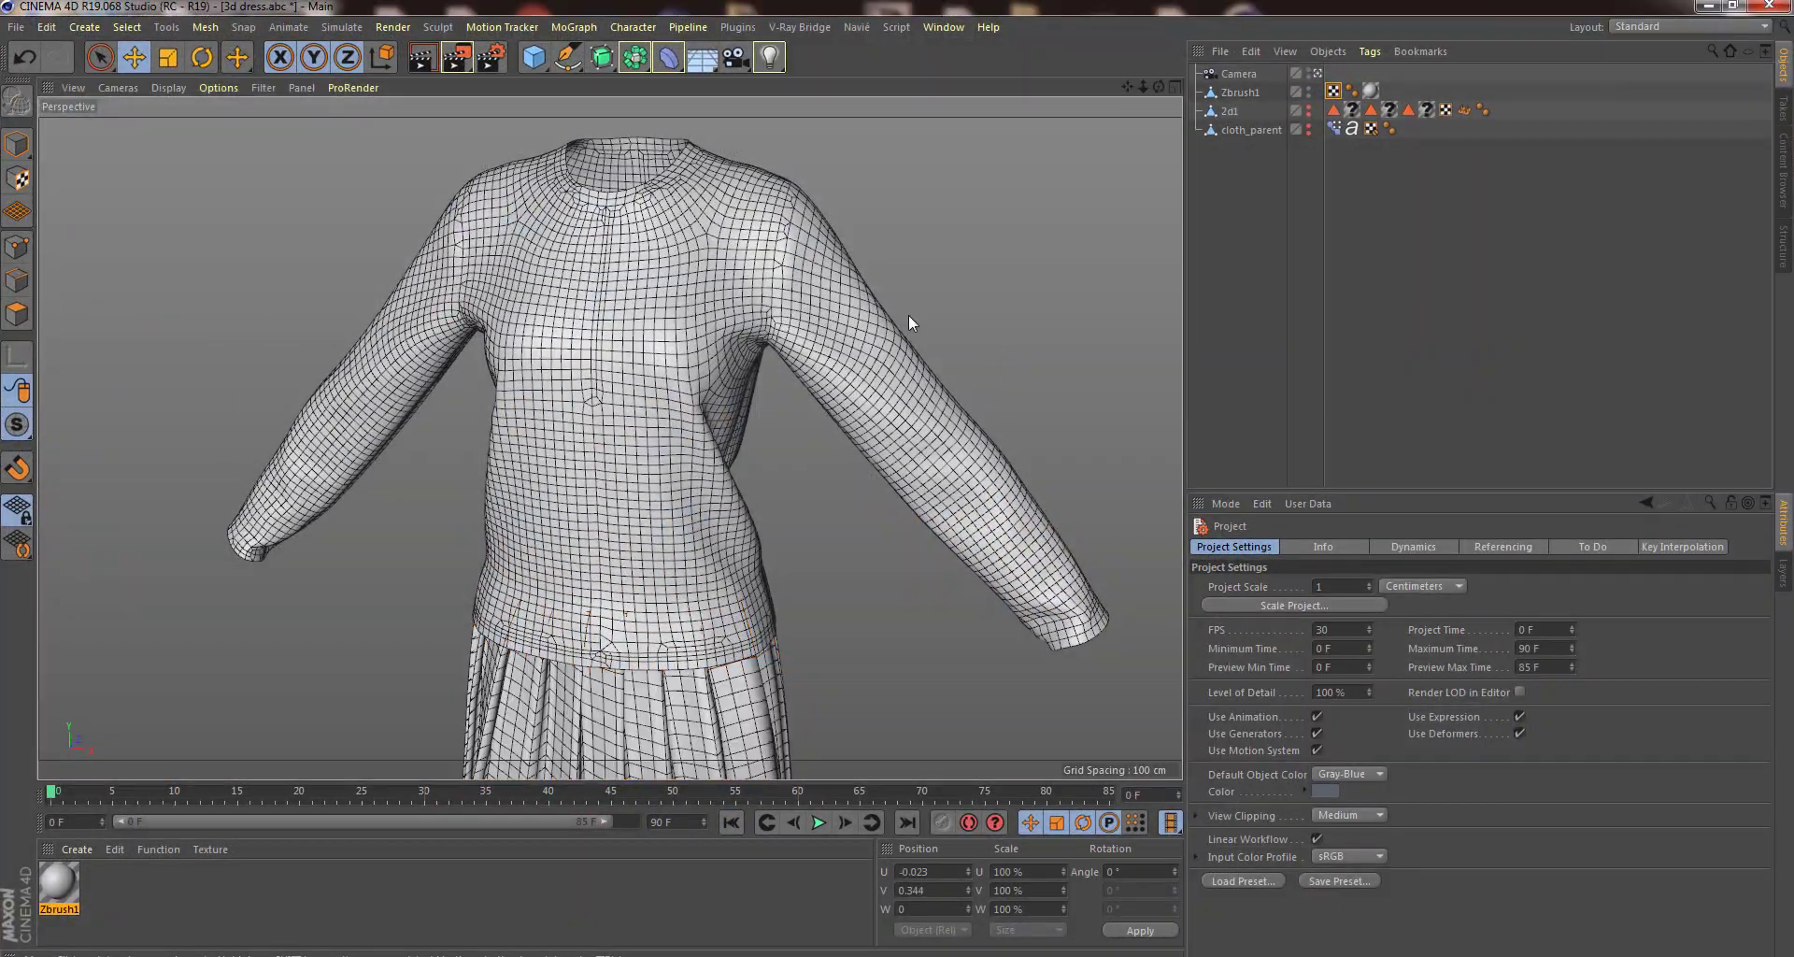
pyautogui.keyDown('alt'); pyautogui.moveTo(913, 324); pyautogui.dragTo(826, 320); pyautogui.keyUp('alt')
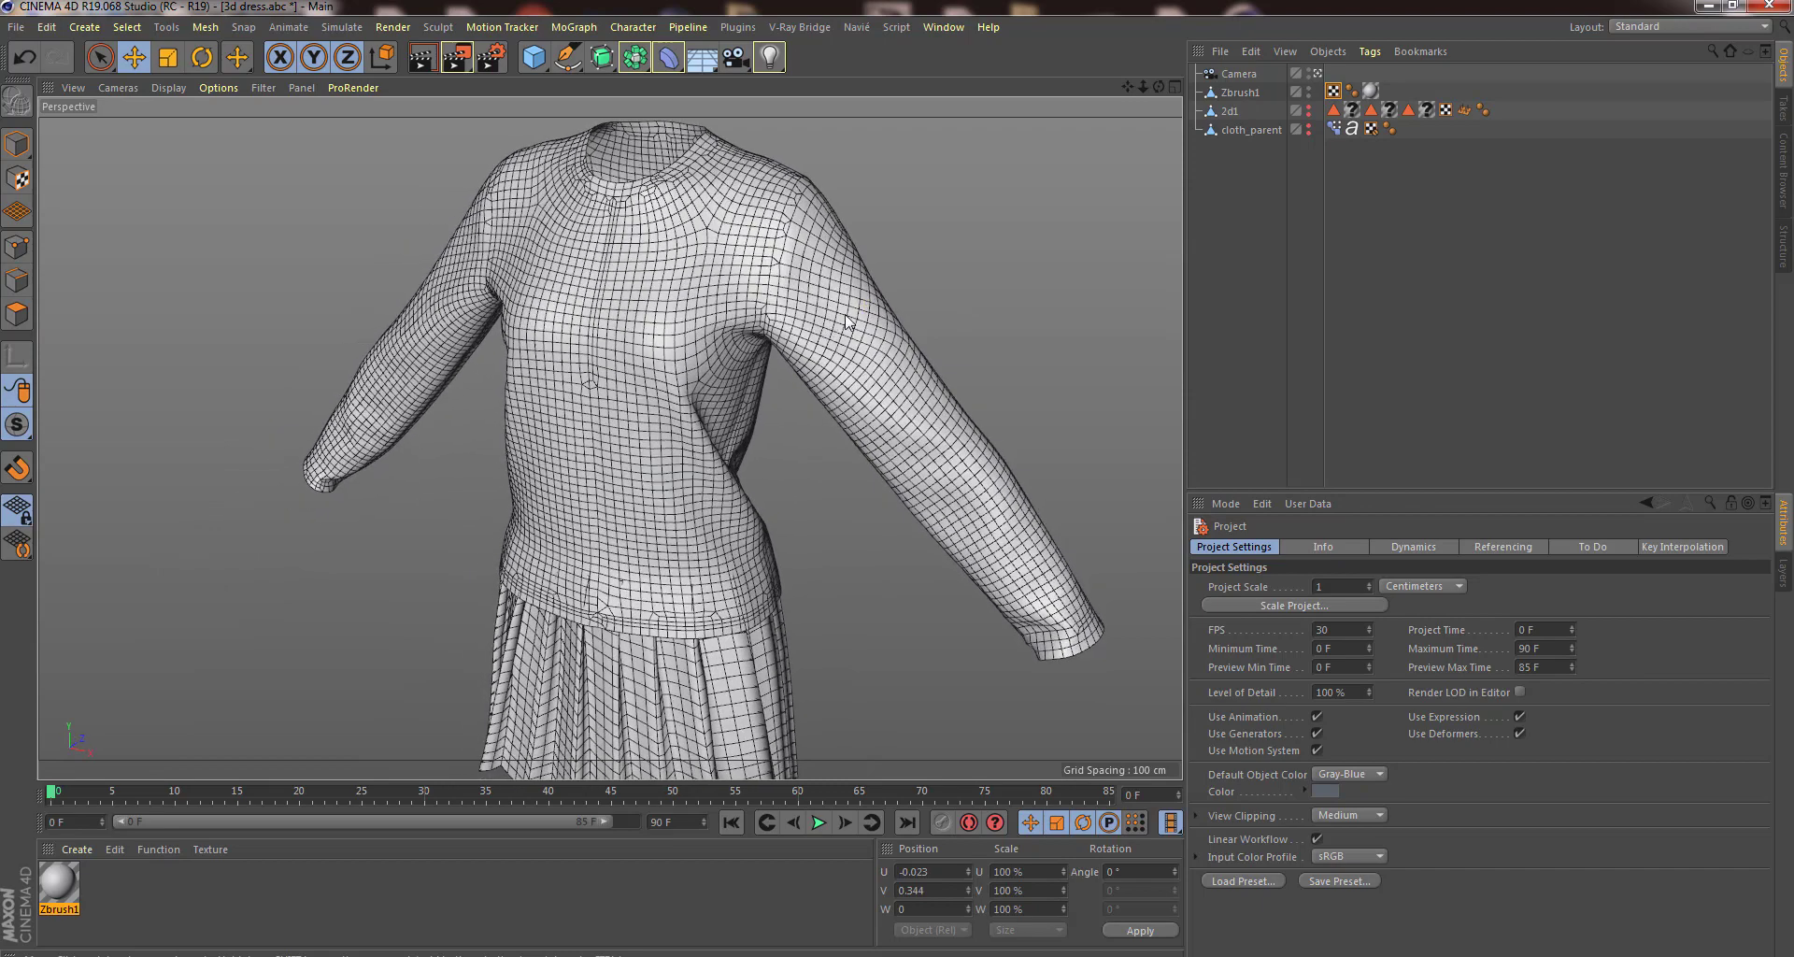
pyautogui.keyDown('alt'); pyautogui.moveTo(846, 320); pyautogui.dragTo(799, 351, button='middle'); pyautogui.keyUp('alt')
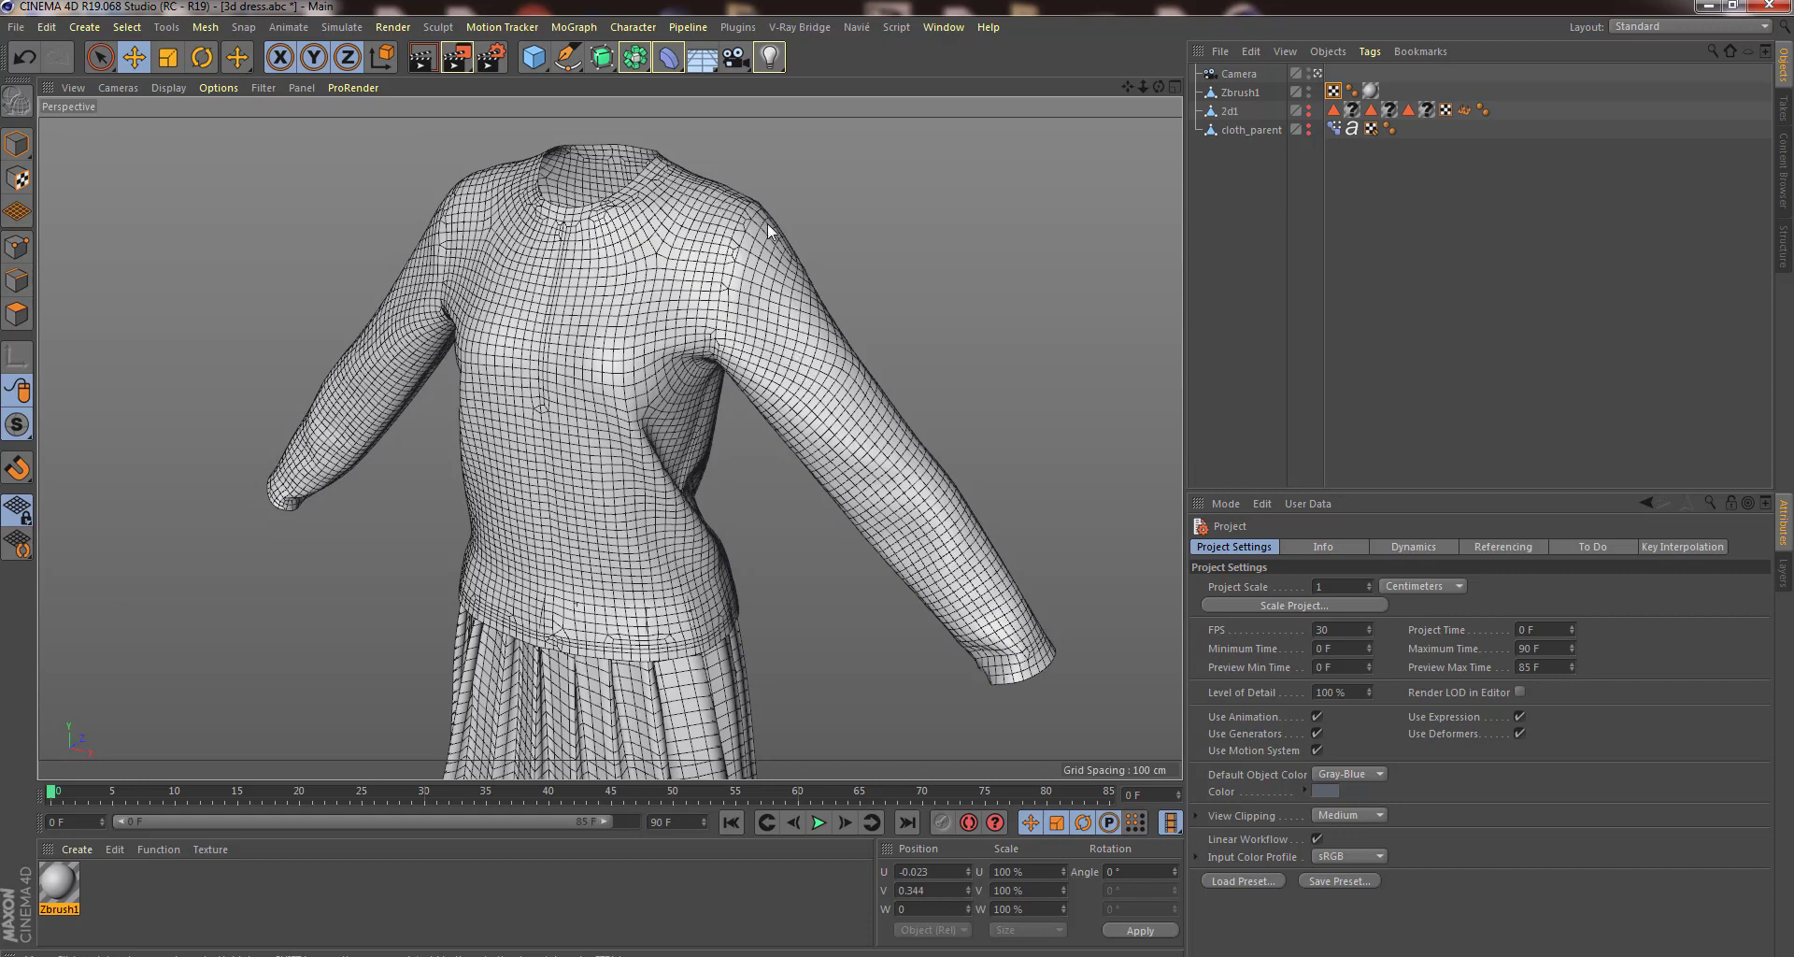
pyautogui.keyDown('alt'); pyautogui.moveTo(658, 417); pyautogui.dragTo(691, 485); pyautogui.keyUp('alt')
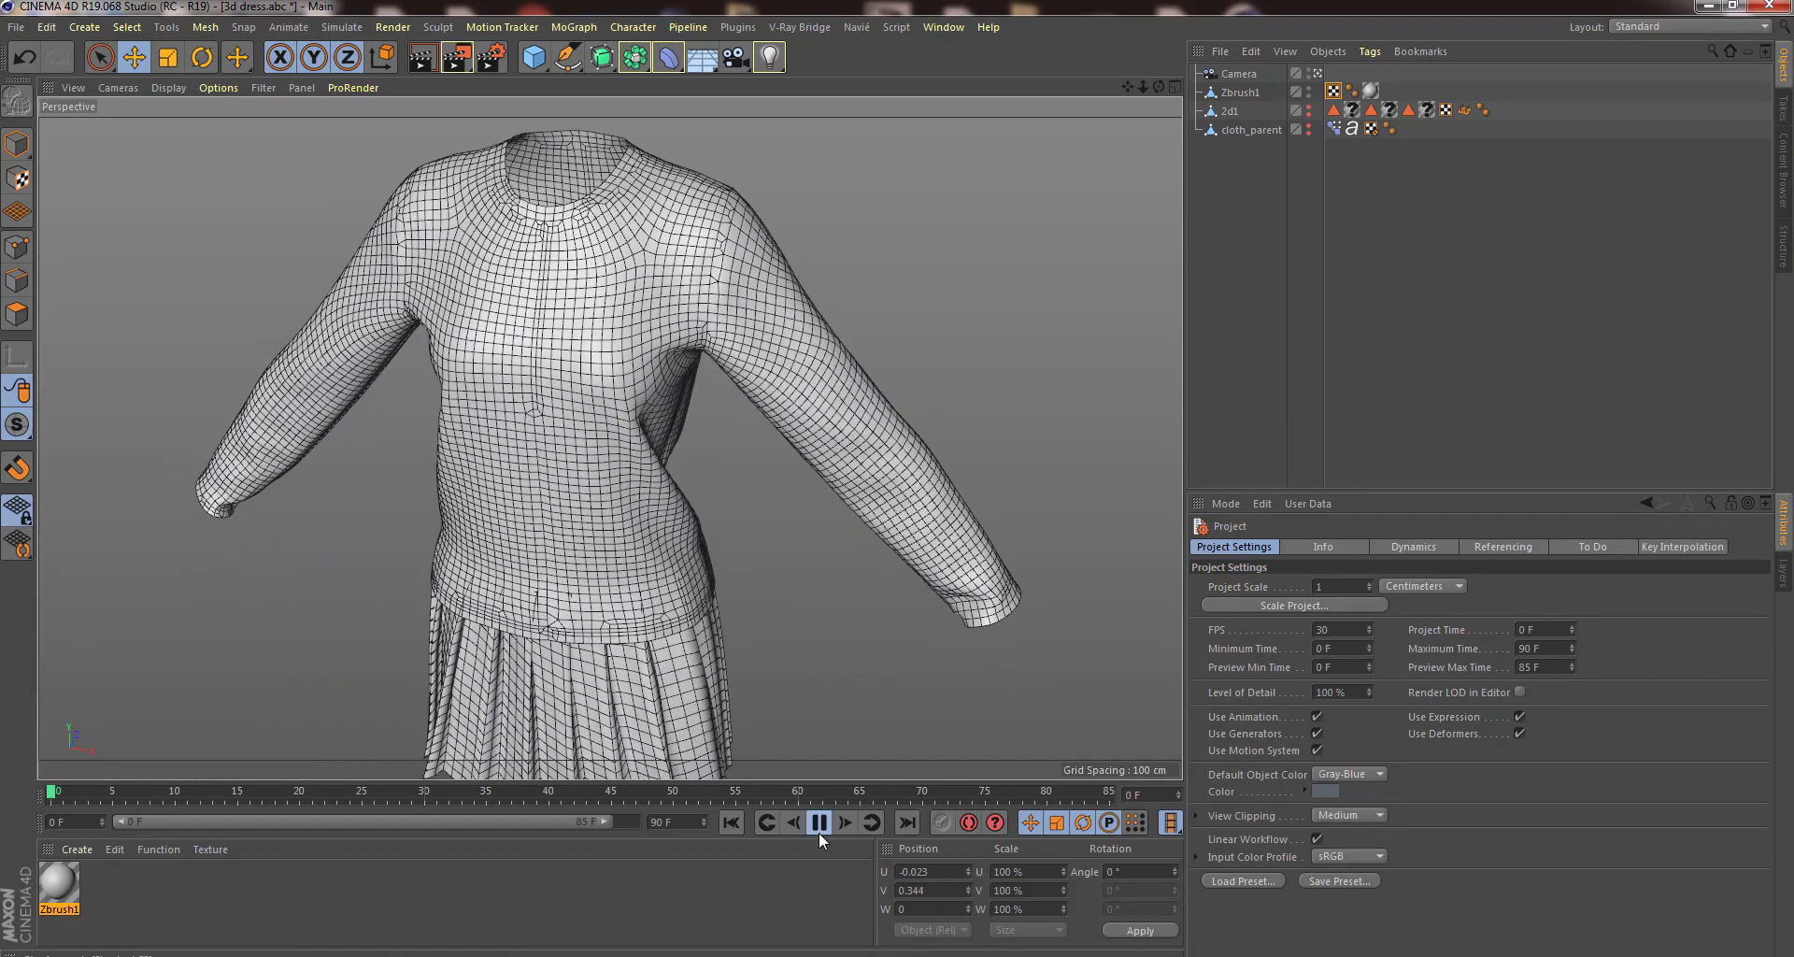